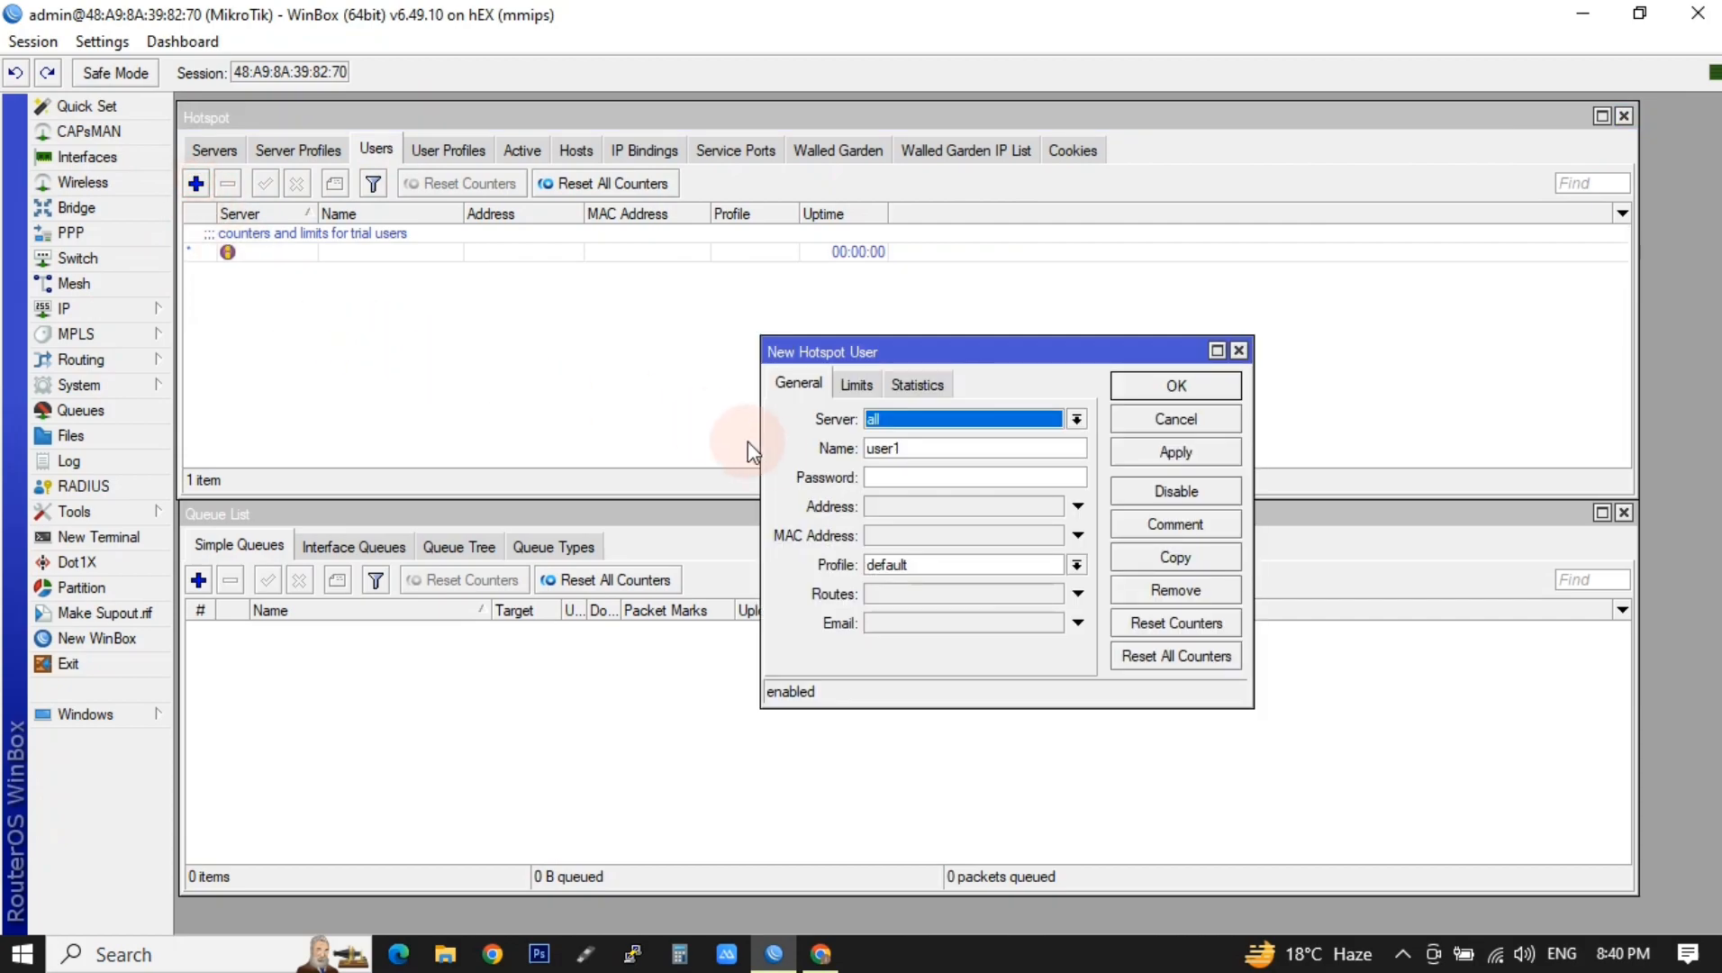
Add hotspot user 'Obee' on the default profile with no password.
double_click(911, 443)
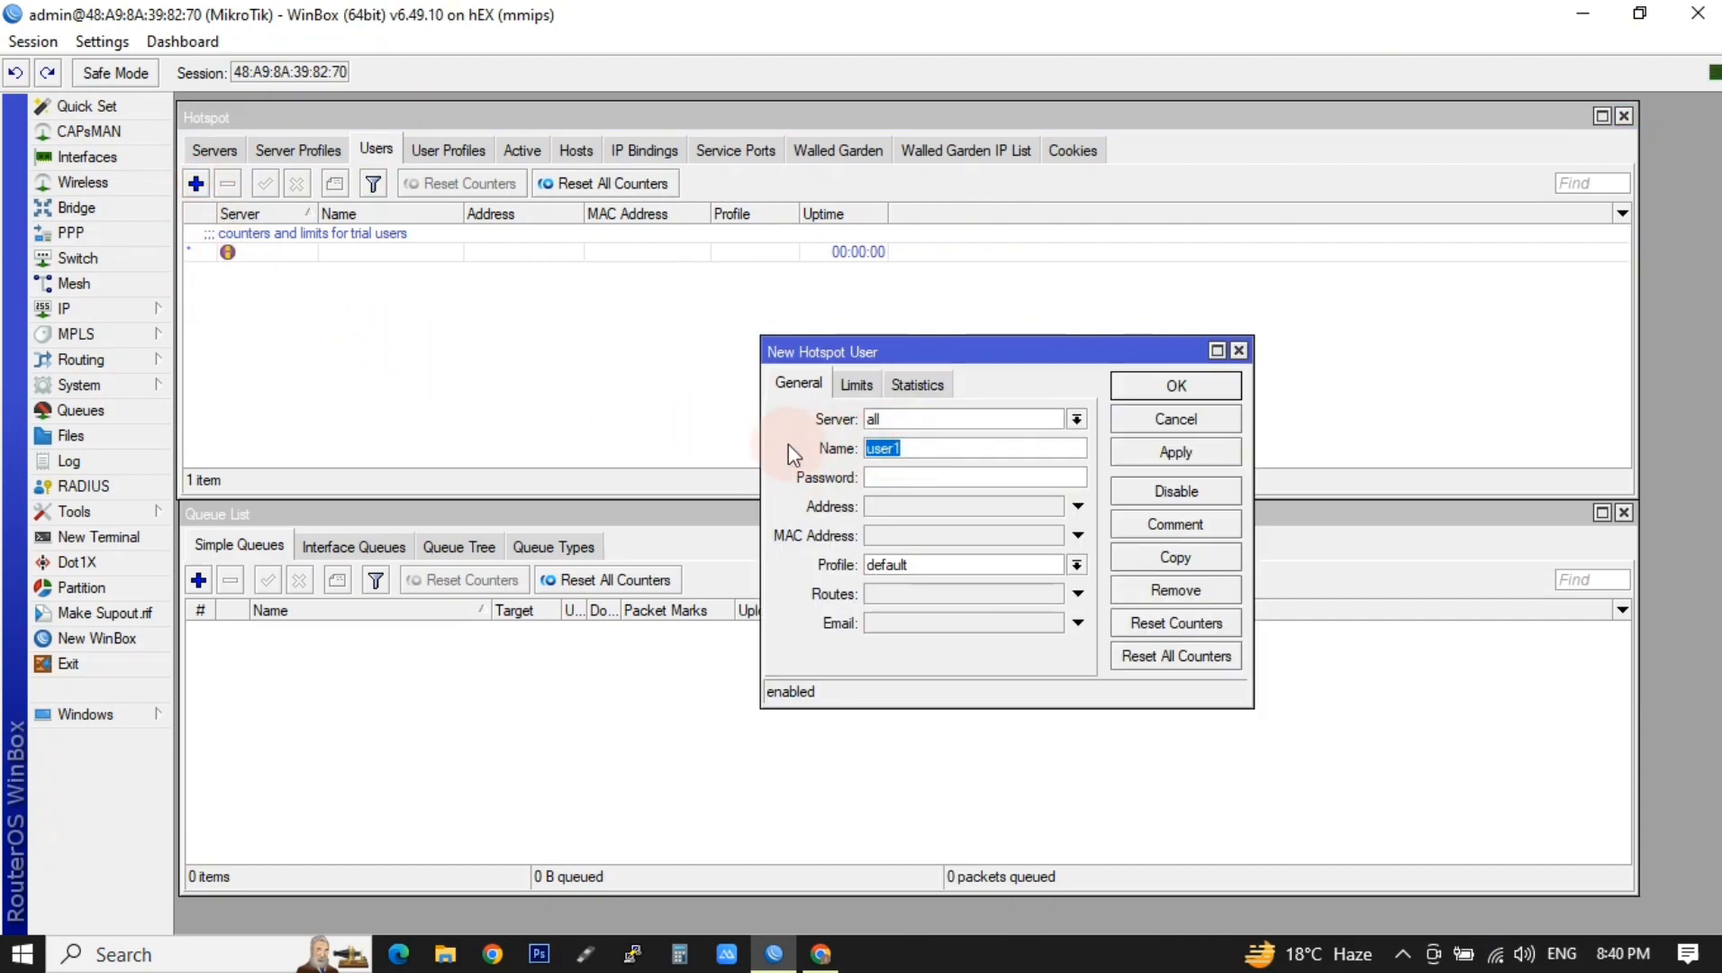
text(Obee)
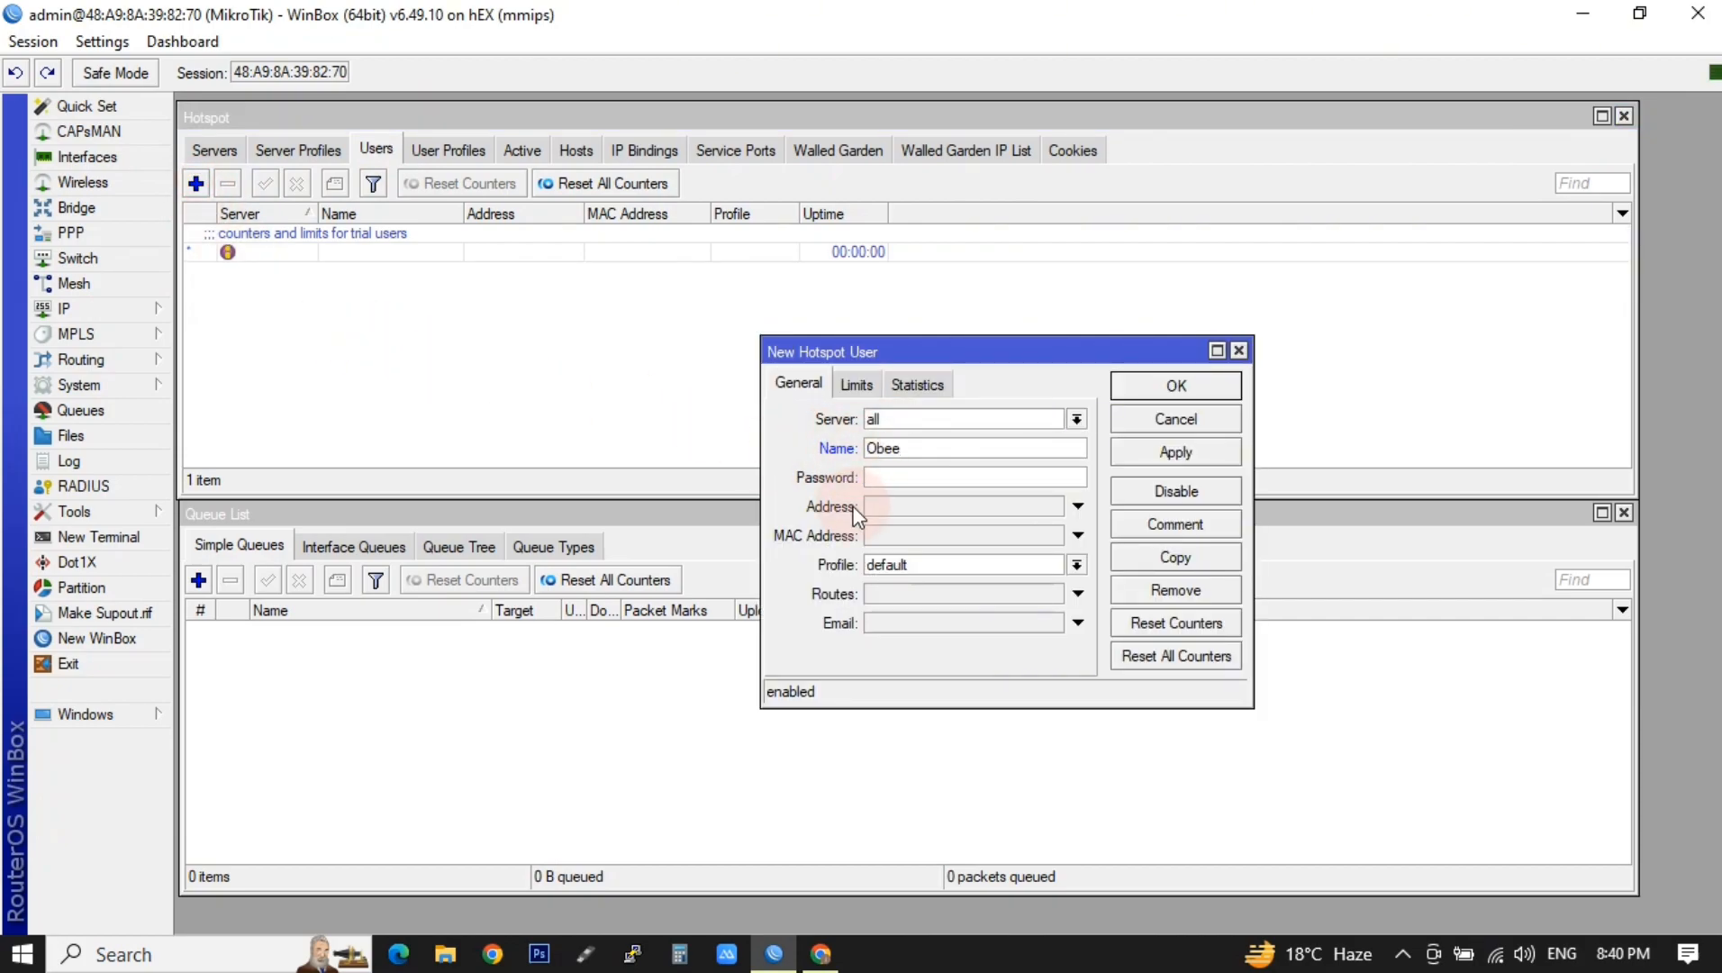
click(1159, 458)
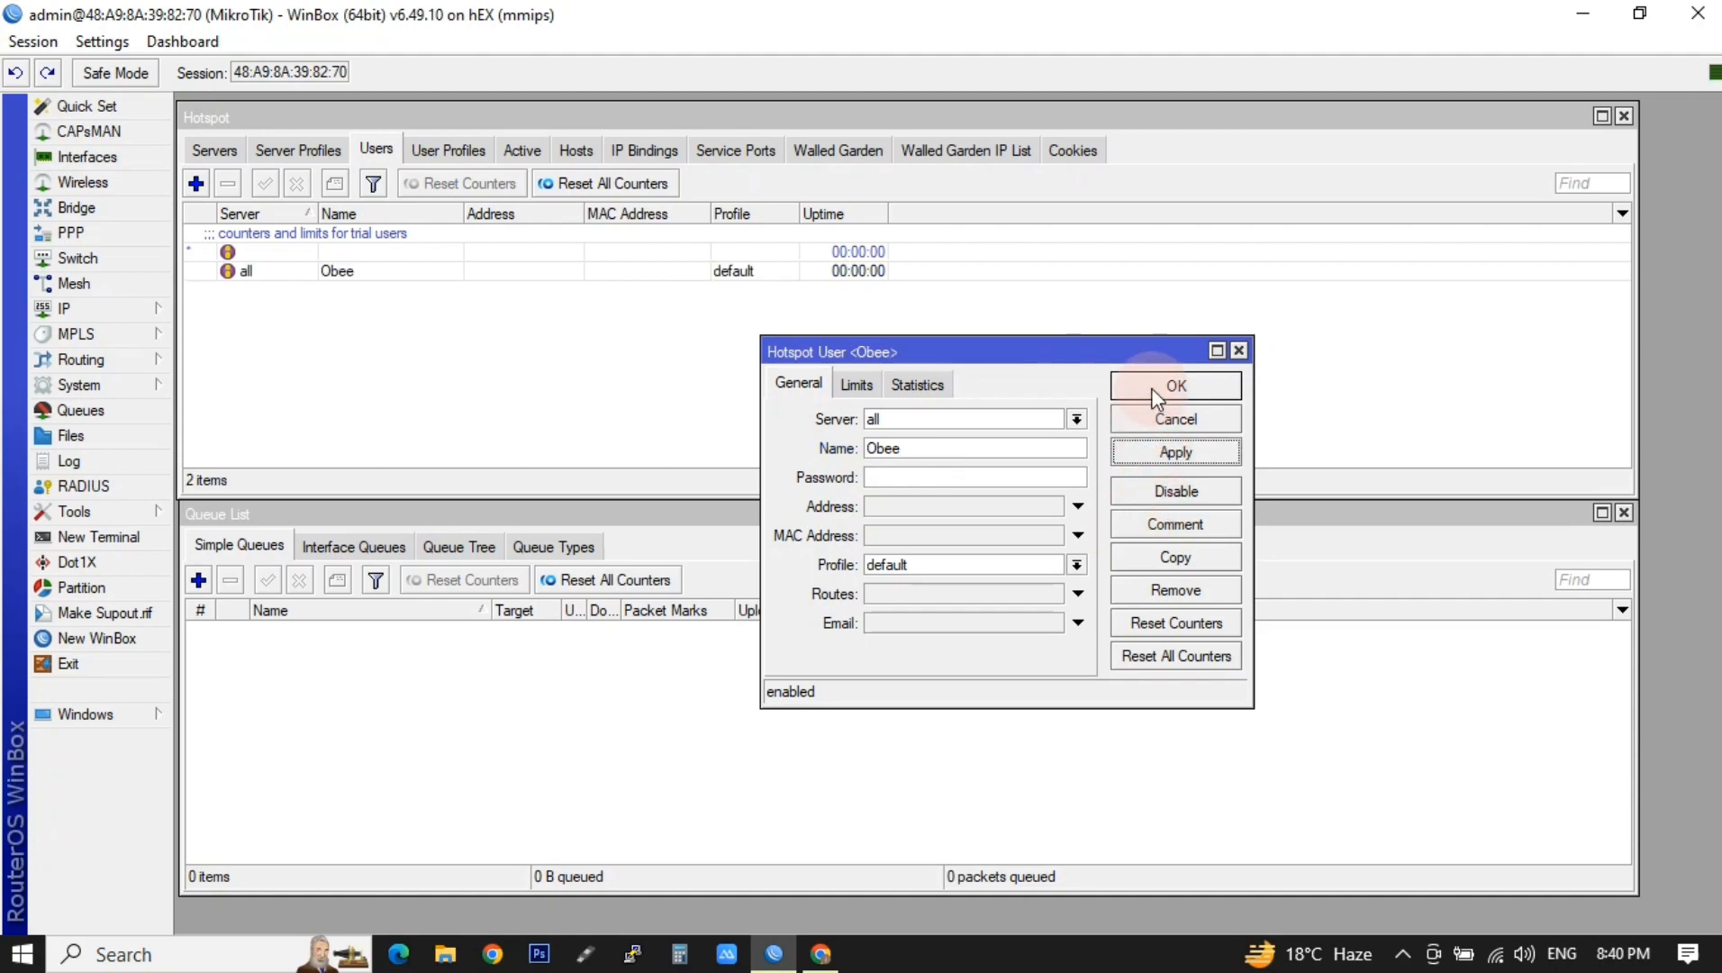
click(1162, 387)
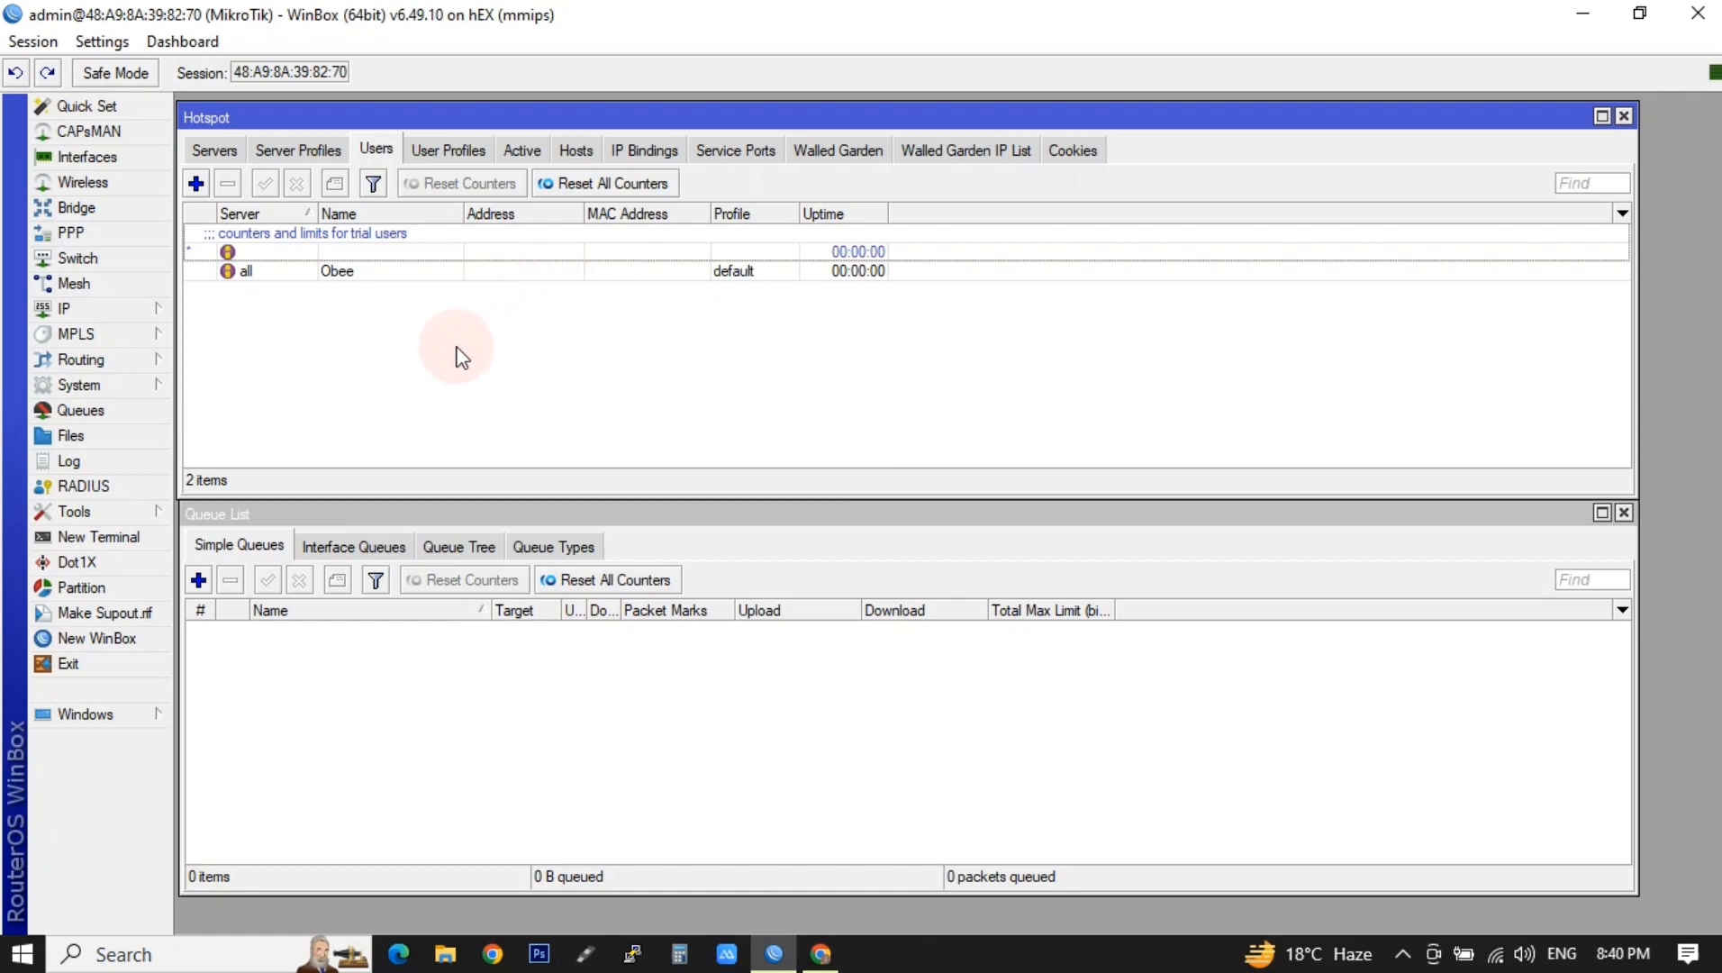
click(821, 953)
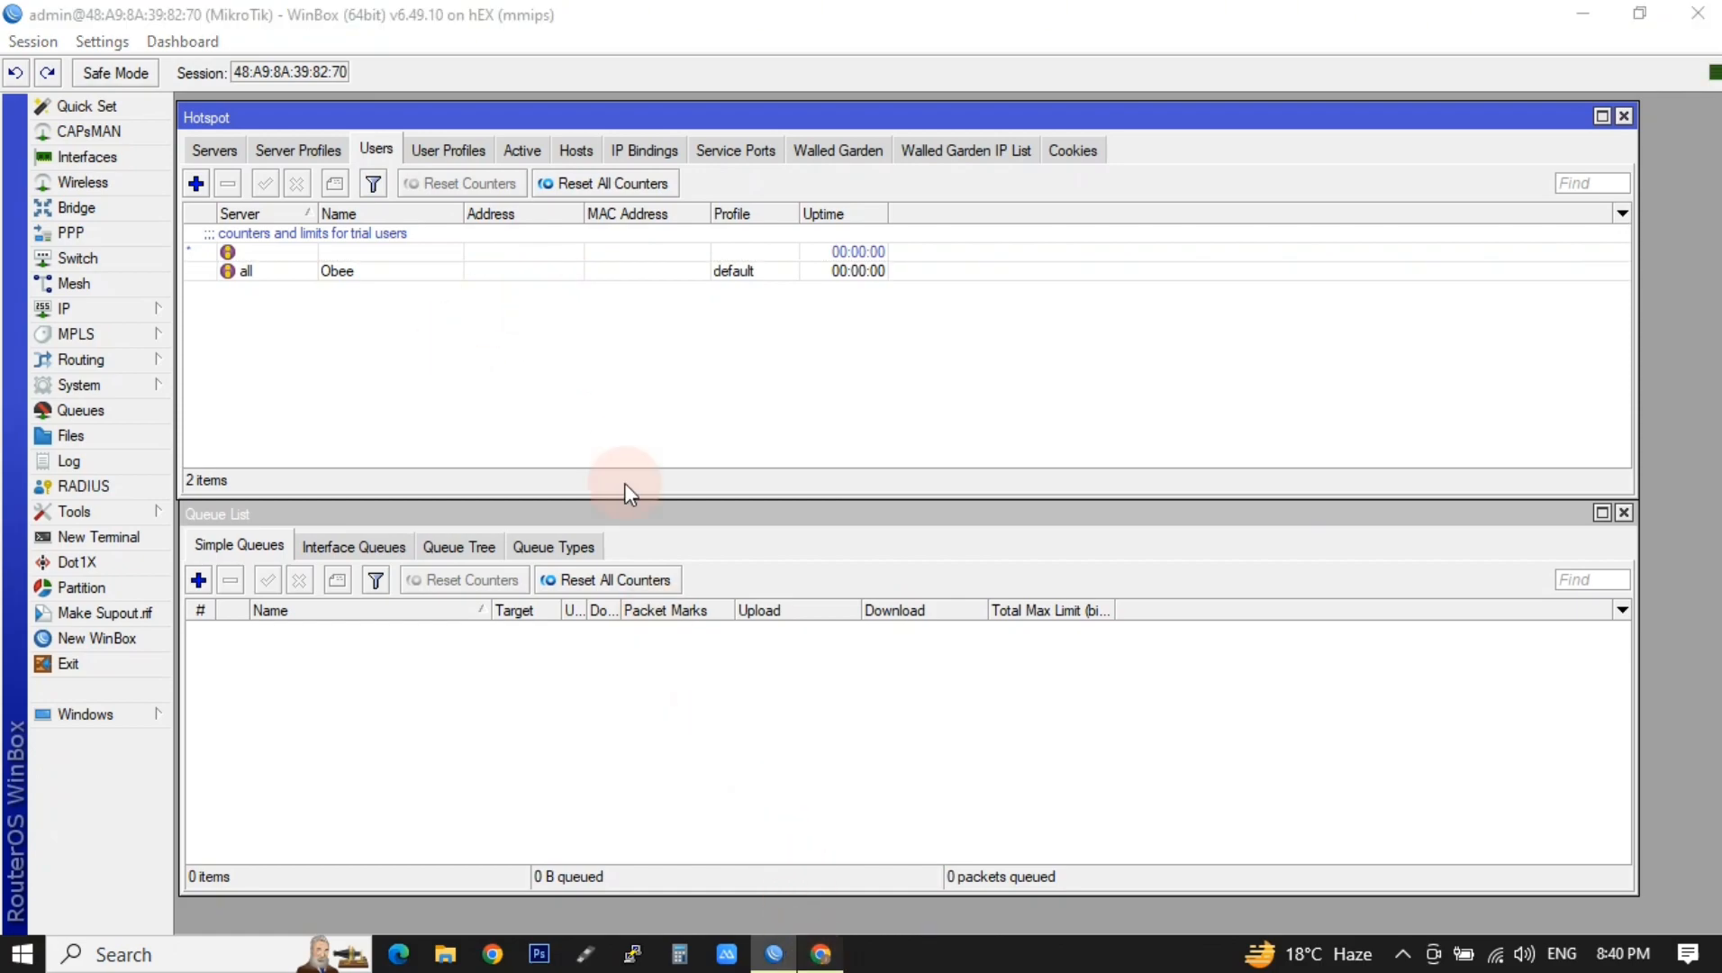
Log in to the Obeefi portal with voucher 'Obee', then bring up WinBox's queue list.
click(484, 14)
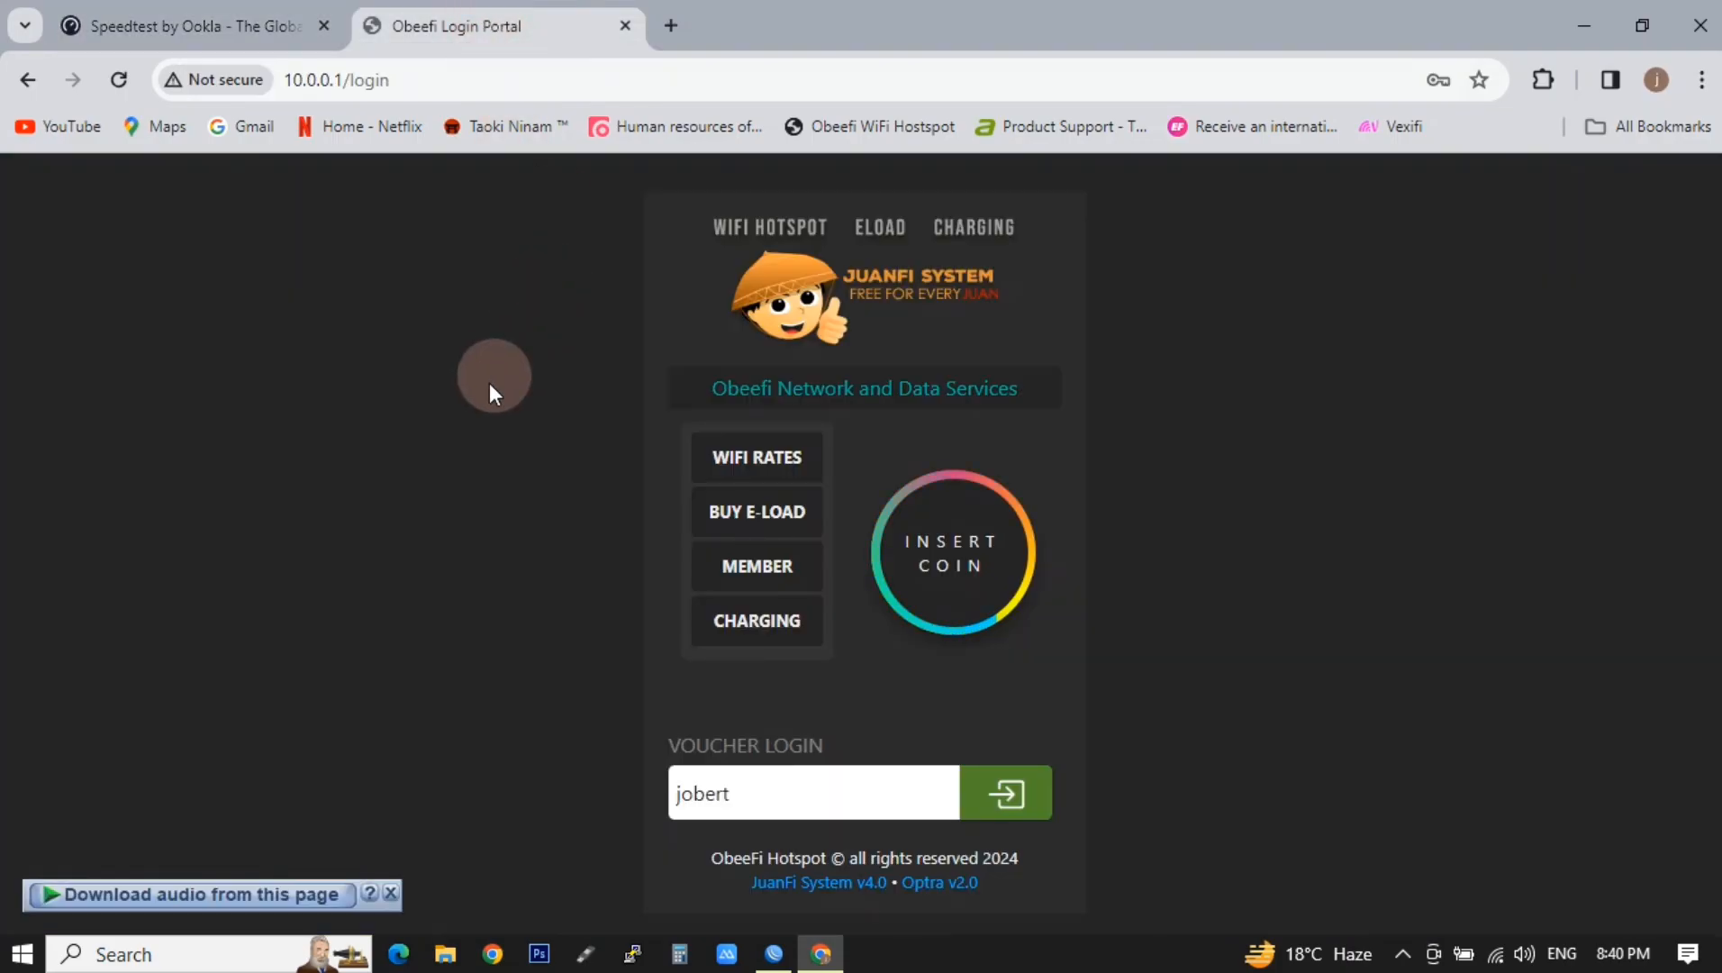
drag(749, 791, 632, 814)
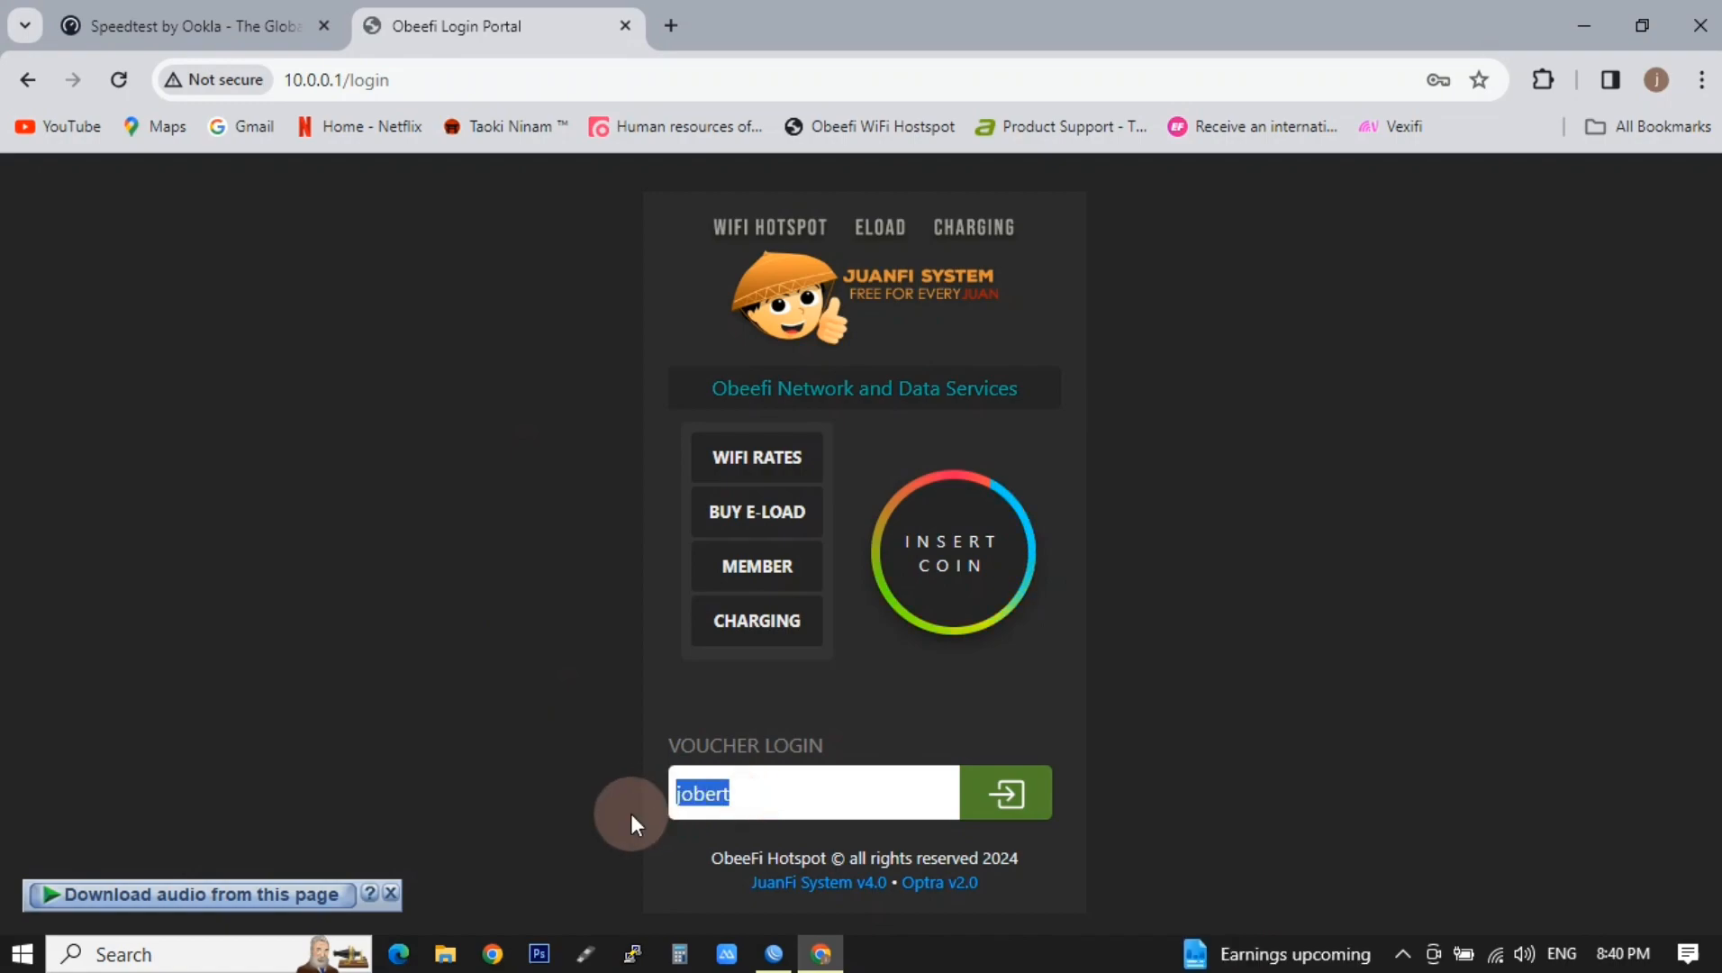
text(Obee)
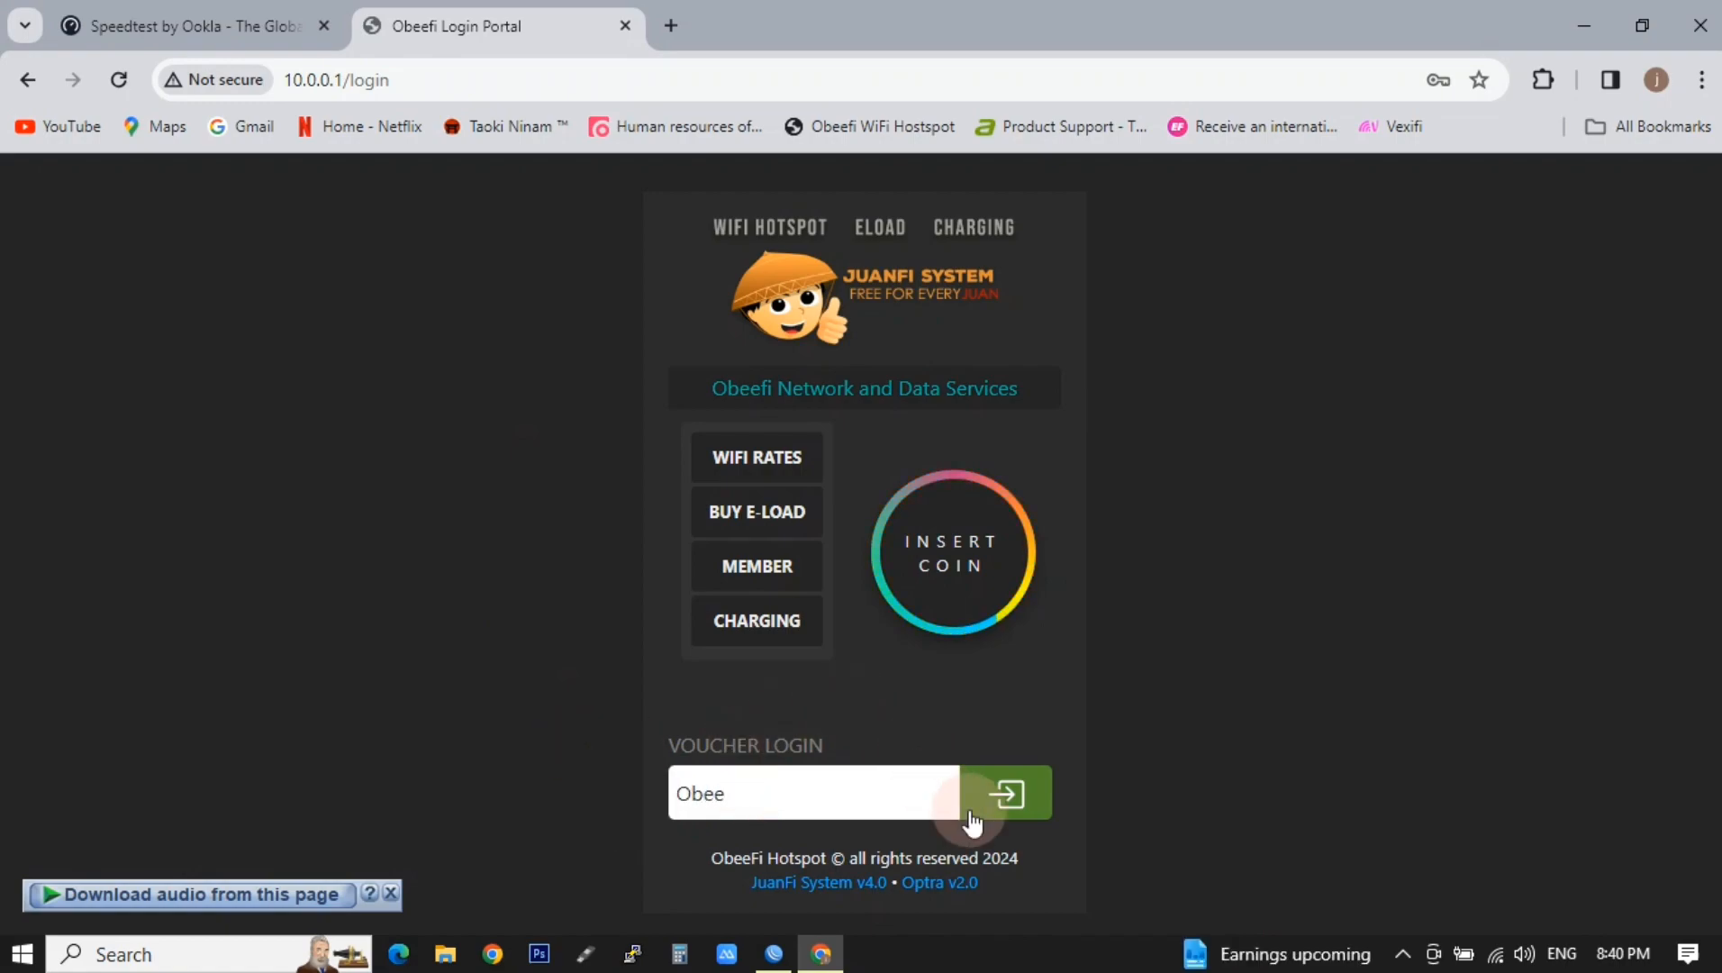
click(997, 815)
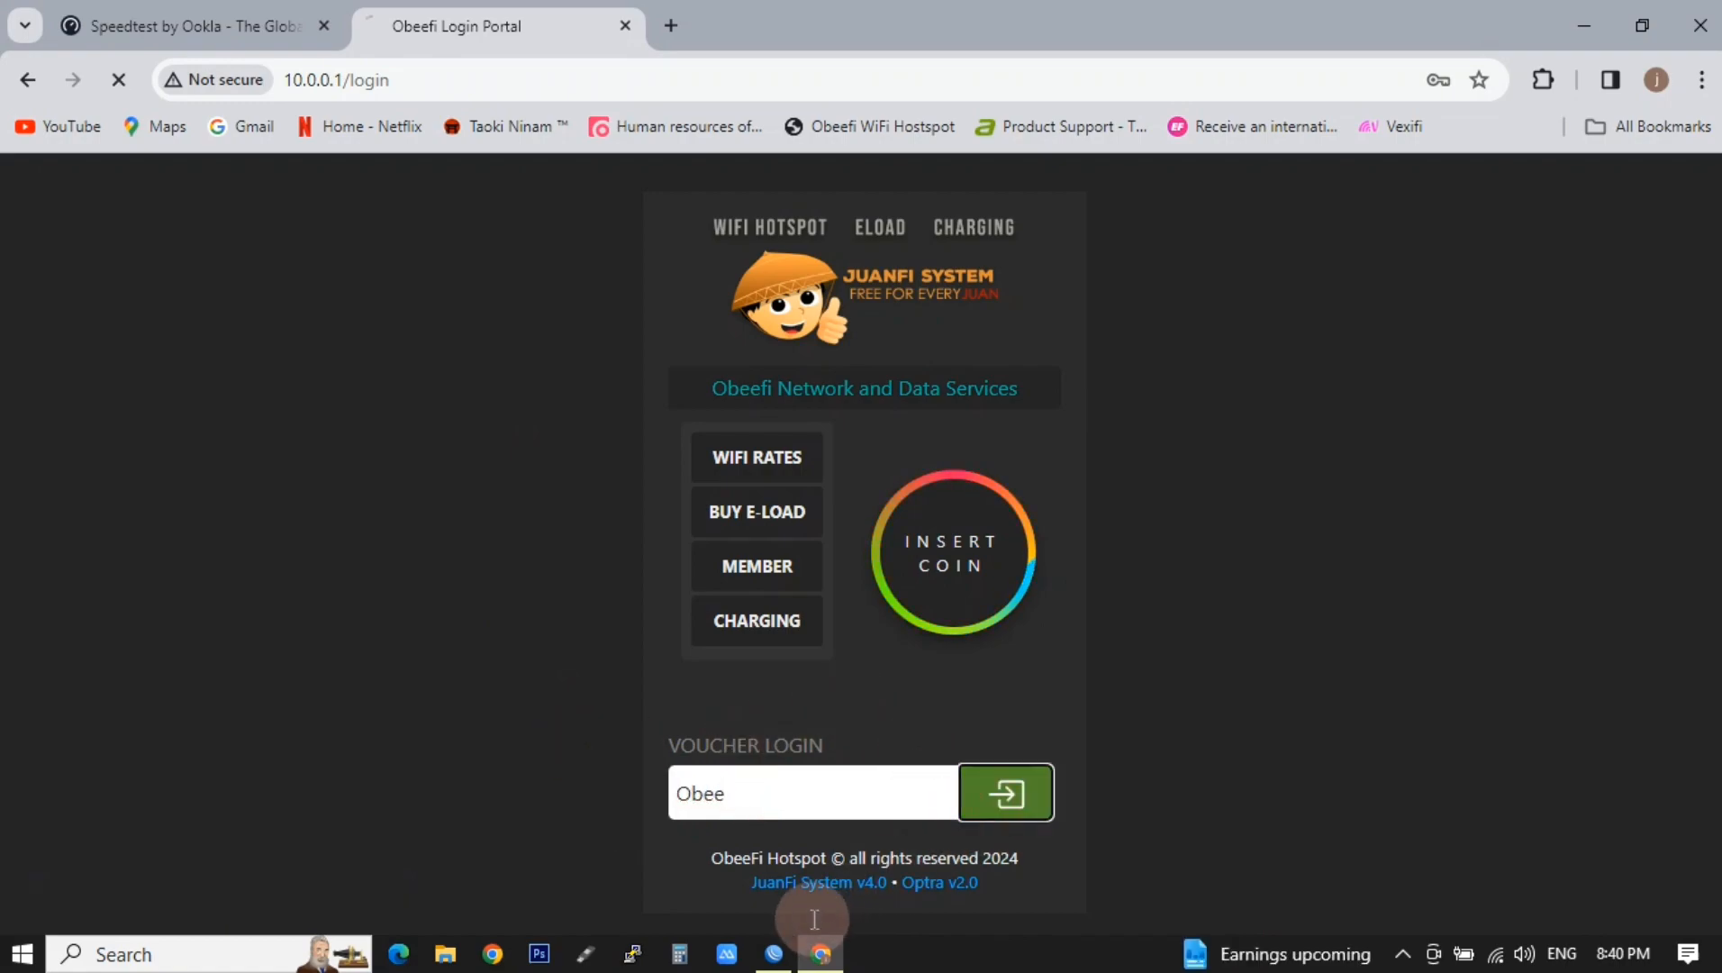
click(773, 953)
click(378, 799)
Run Speedtest (4.83 Mbps down, 4.84 Mbps up) while watching the Obee;Speedtest UL/DL queue.
click(358, 704)
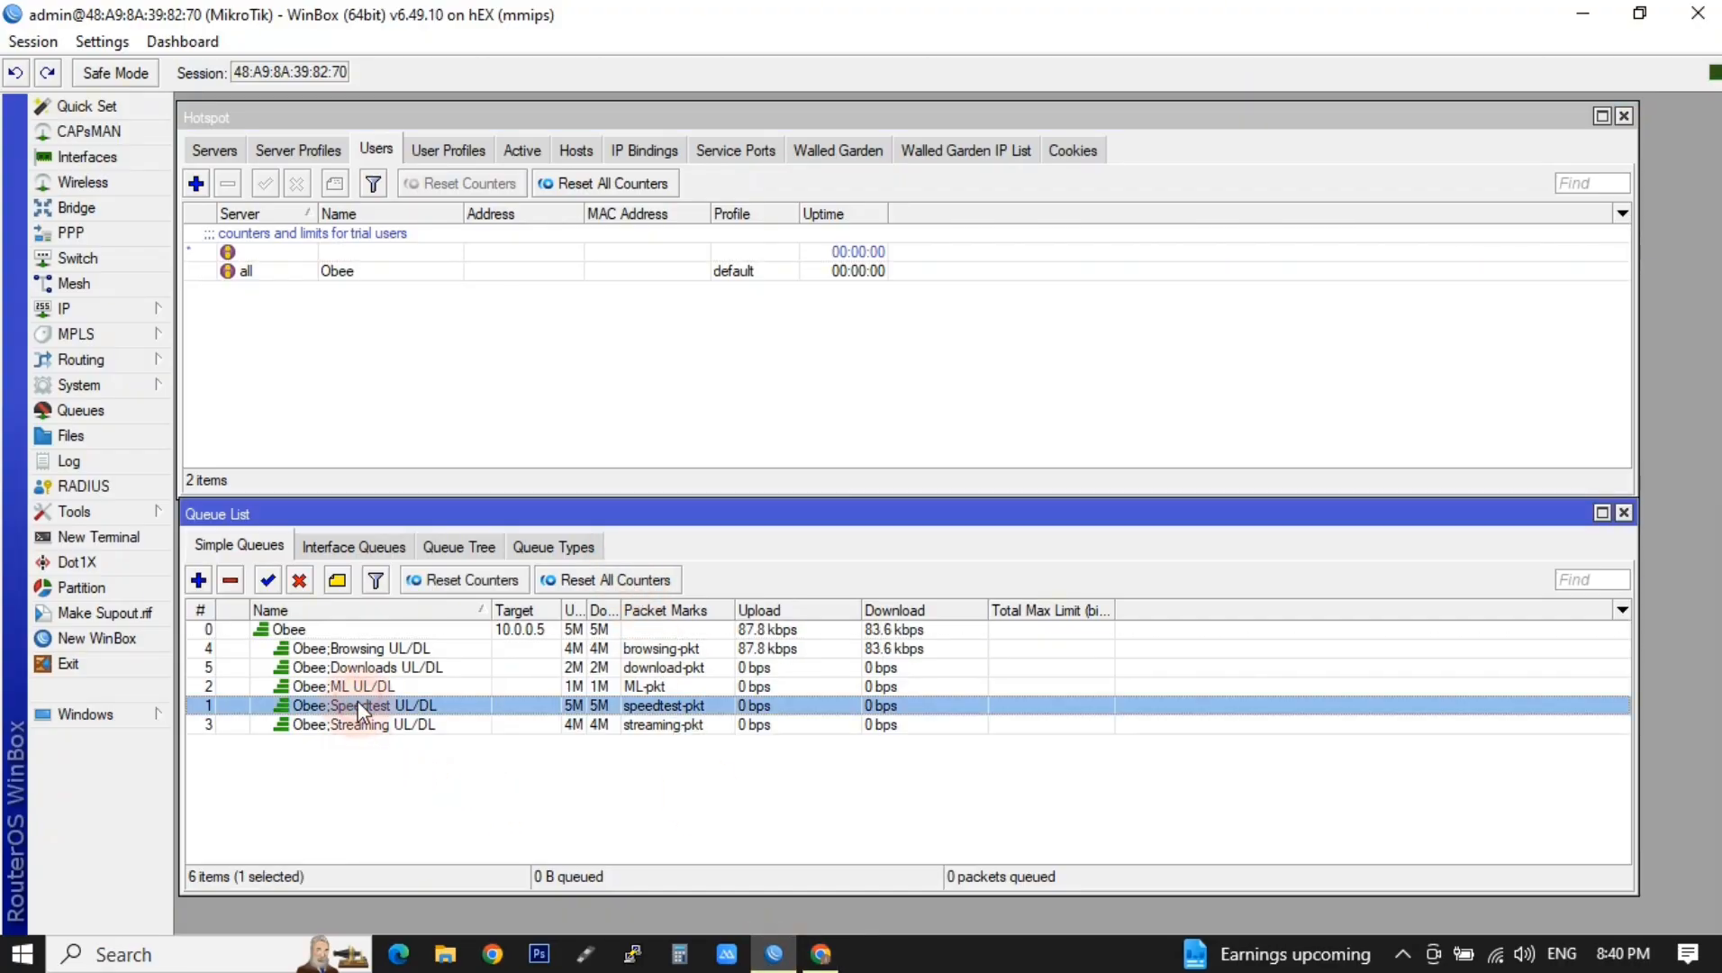
click(821, 953)
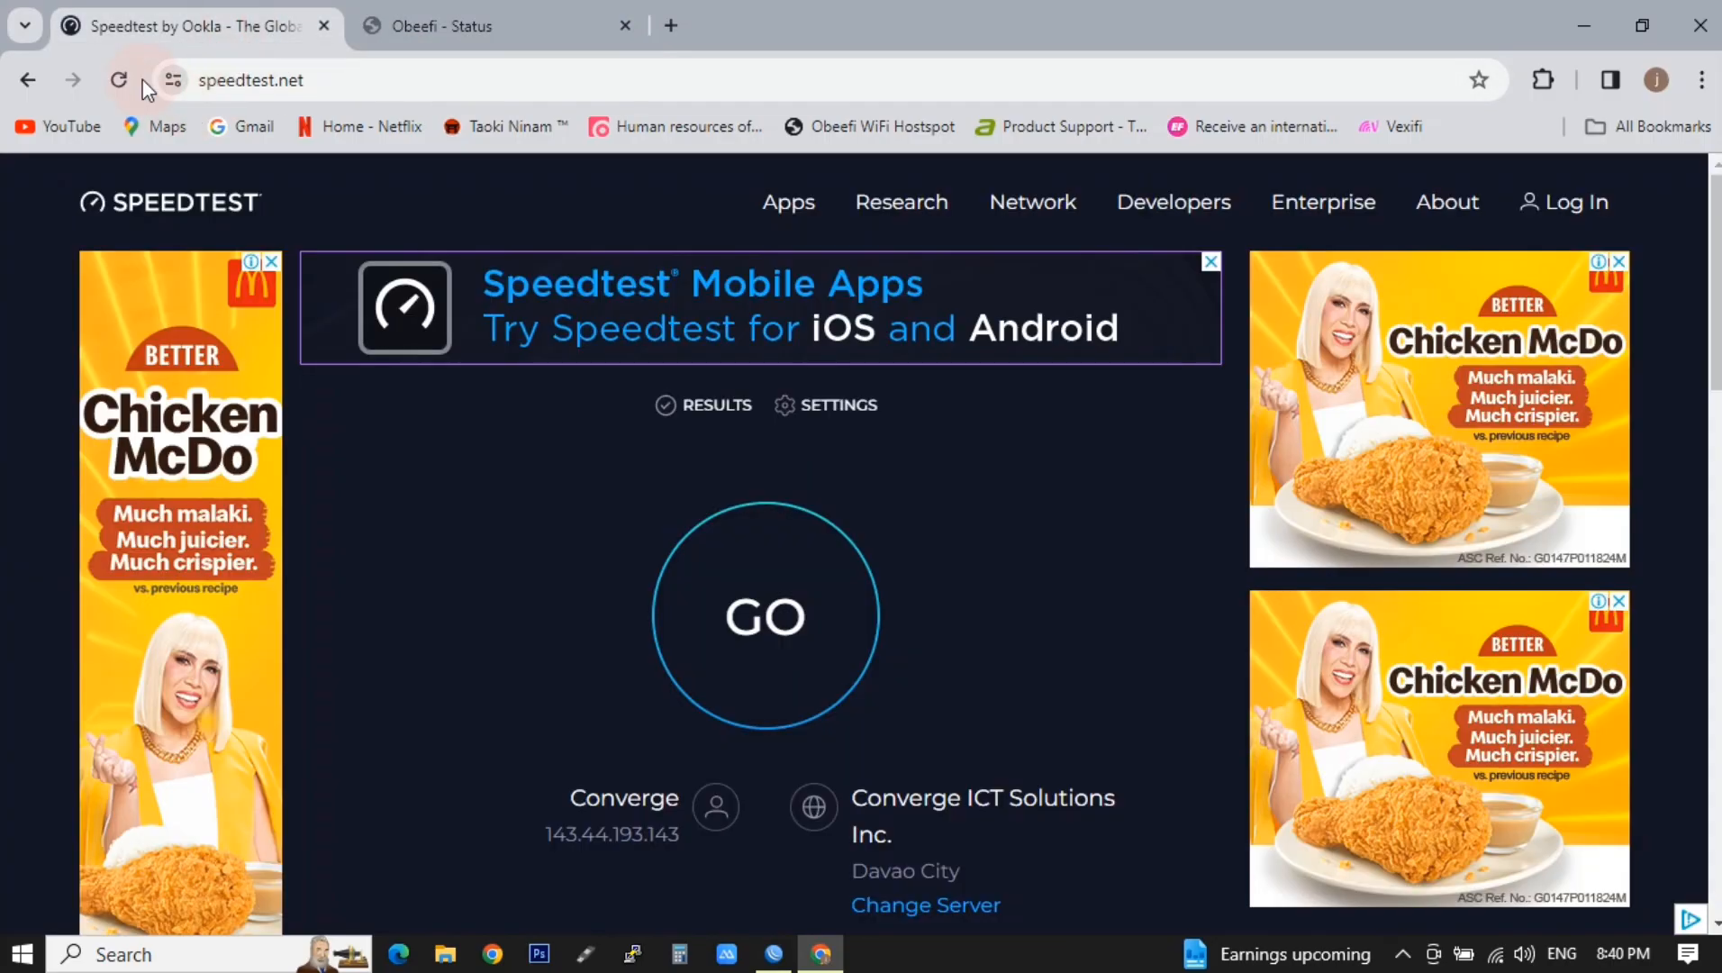
click(757, 631)
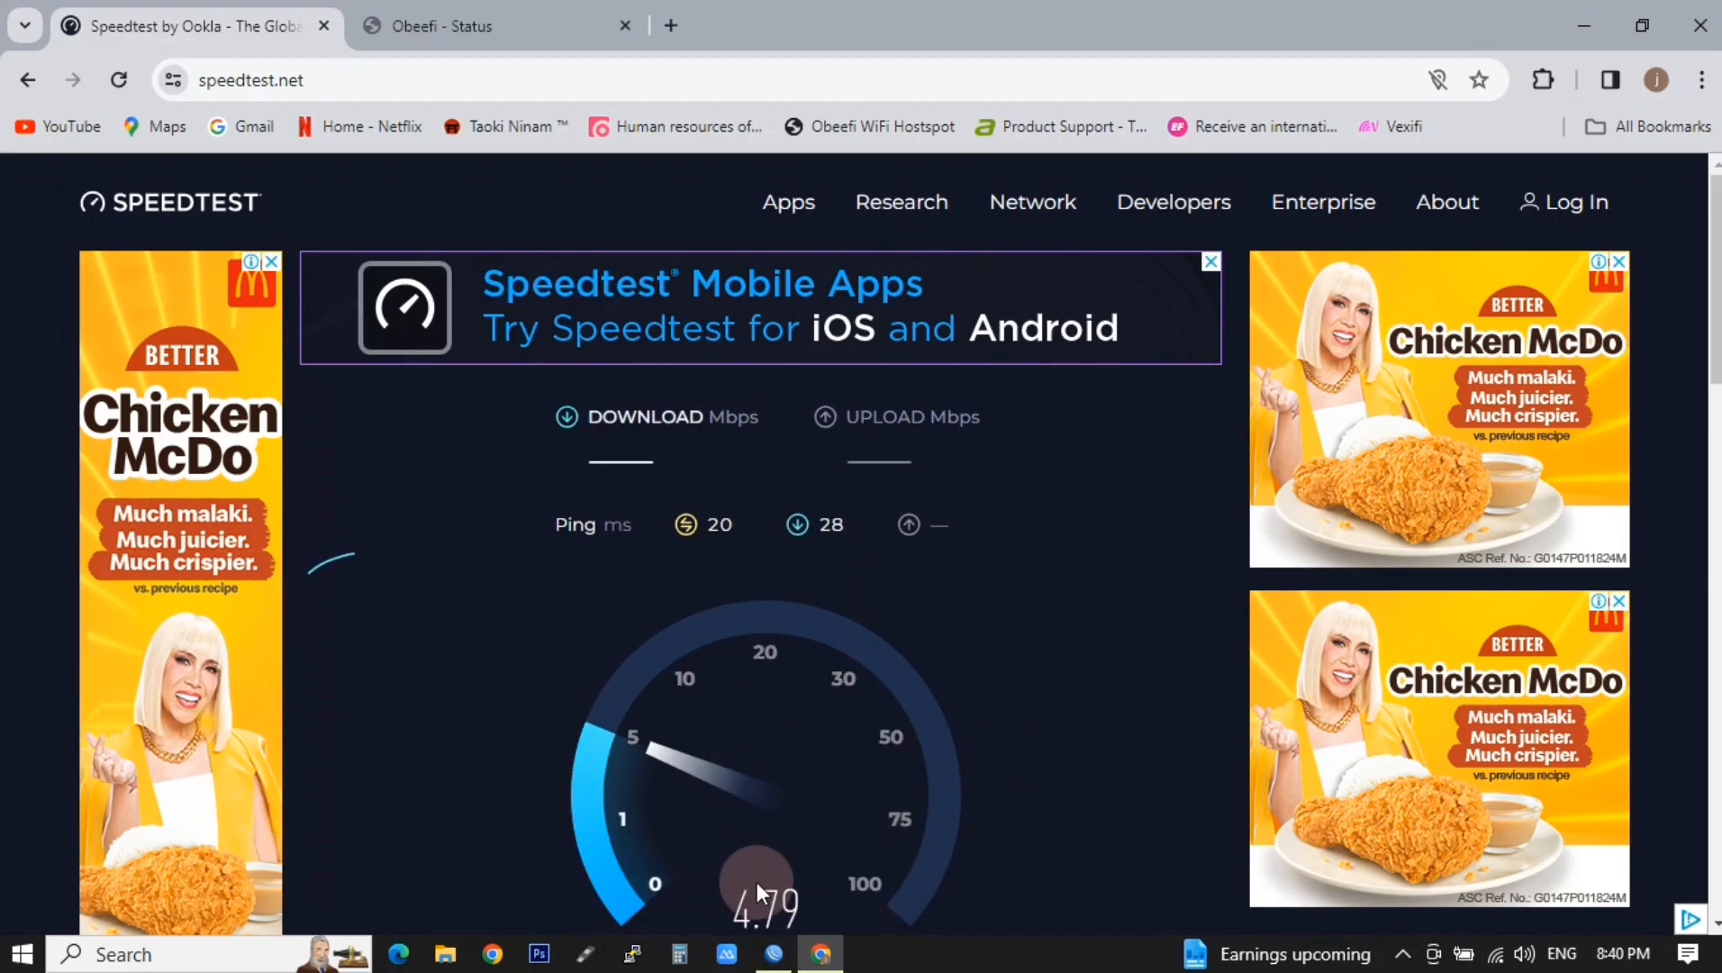
click(774, 953)
click(382, 705)
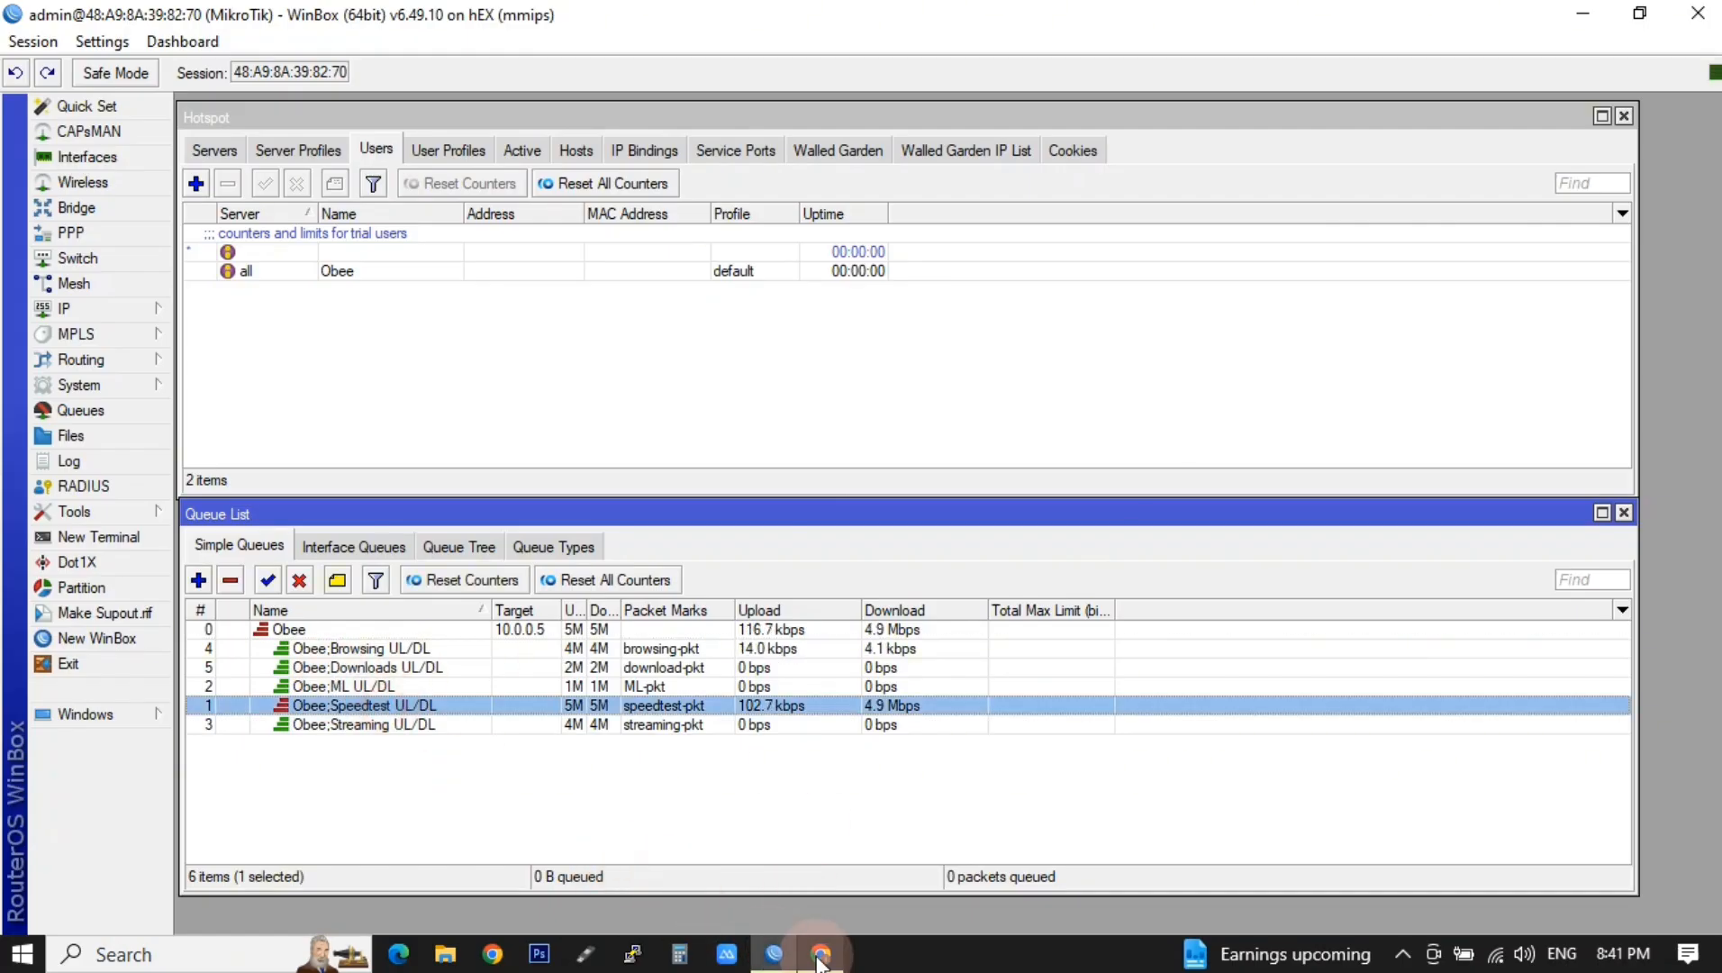
key(alt+Tab)
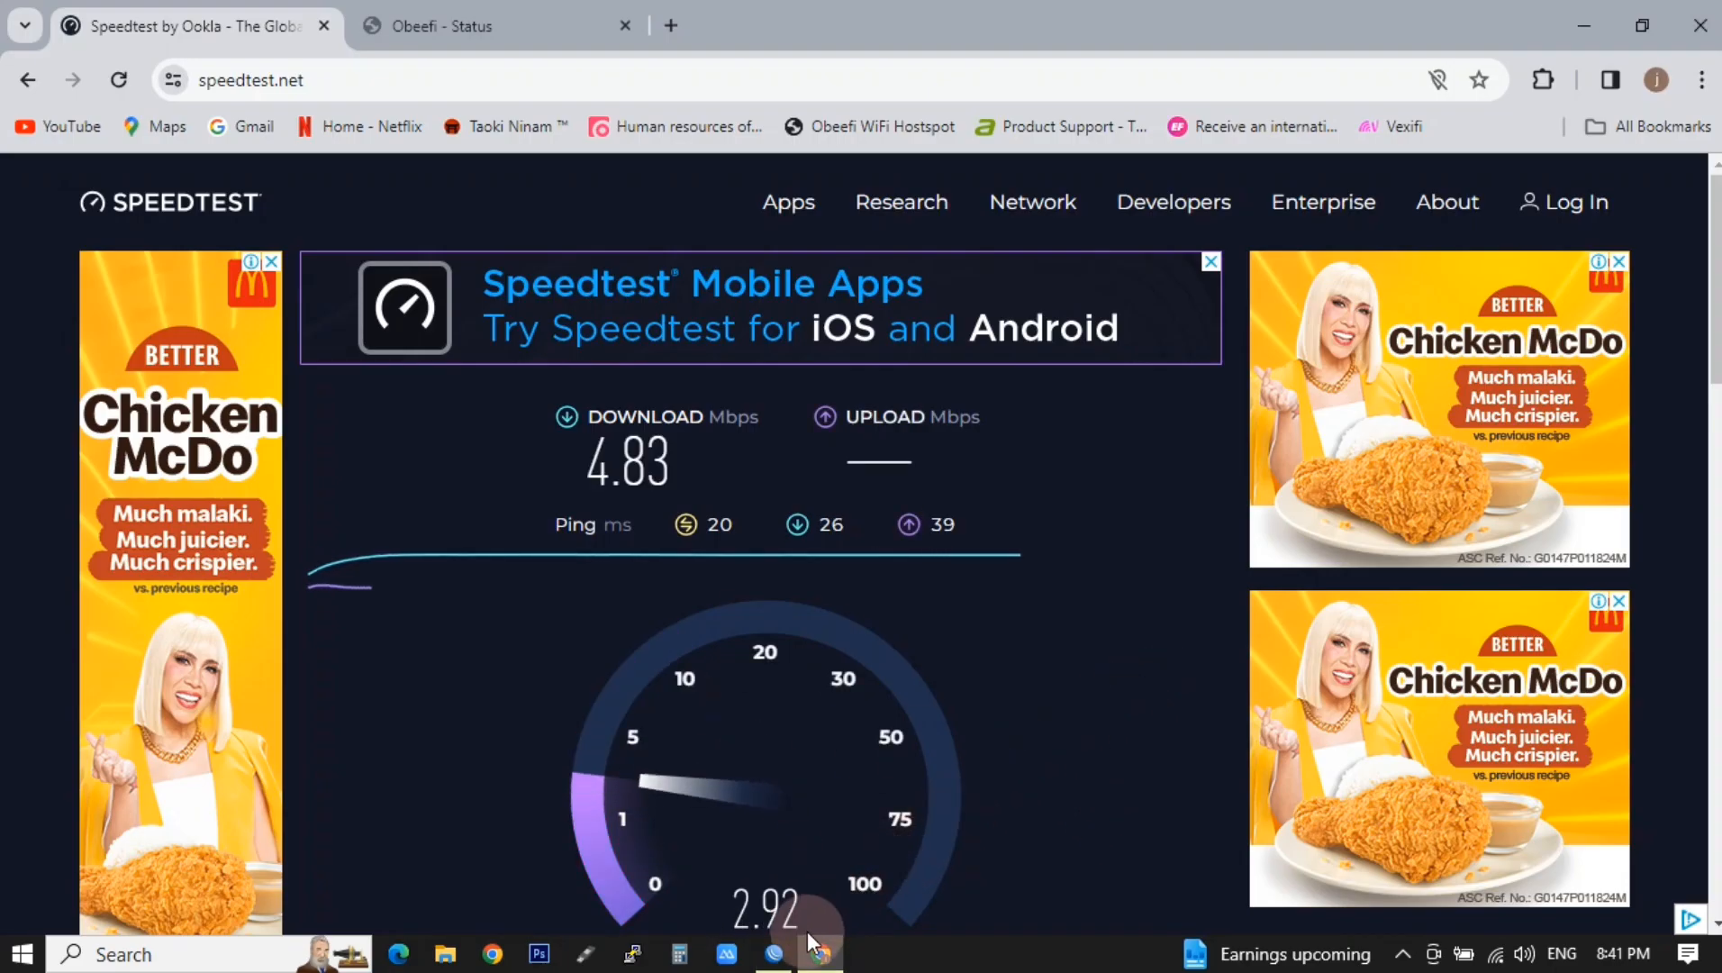
mouse_move(774, 951)
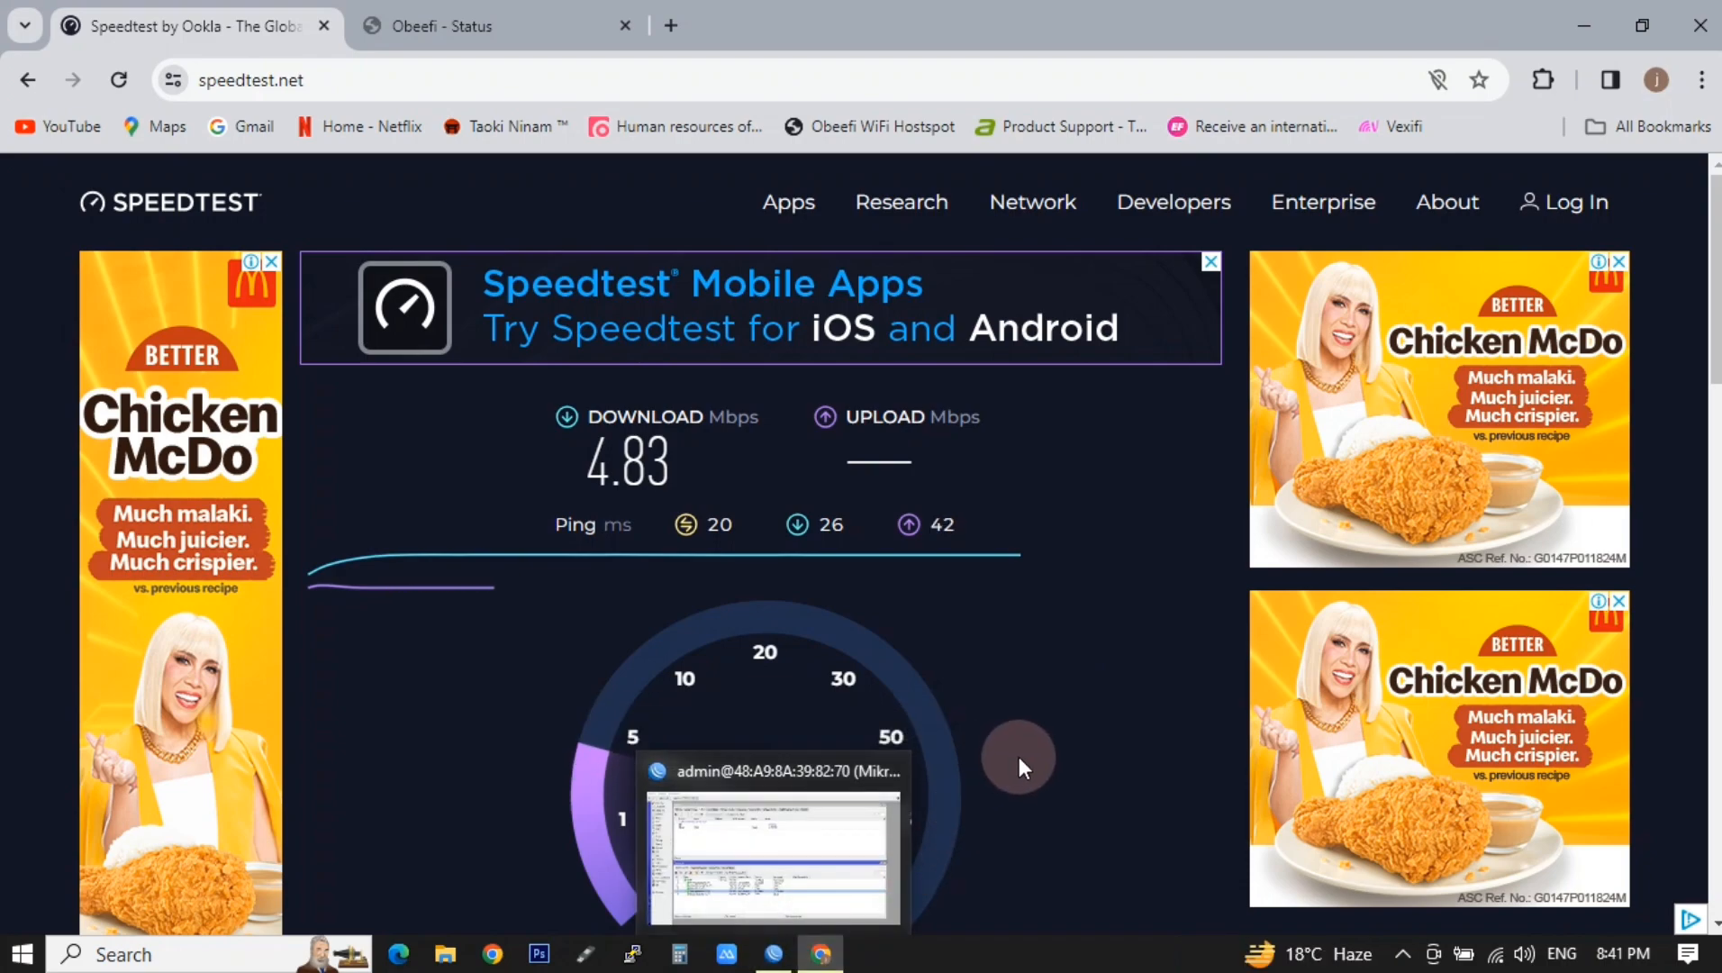
click(773, 957)
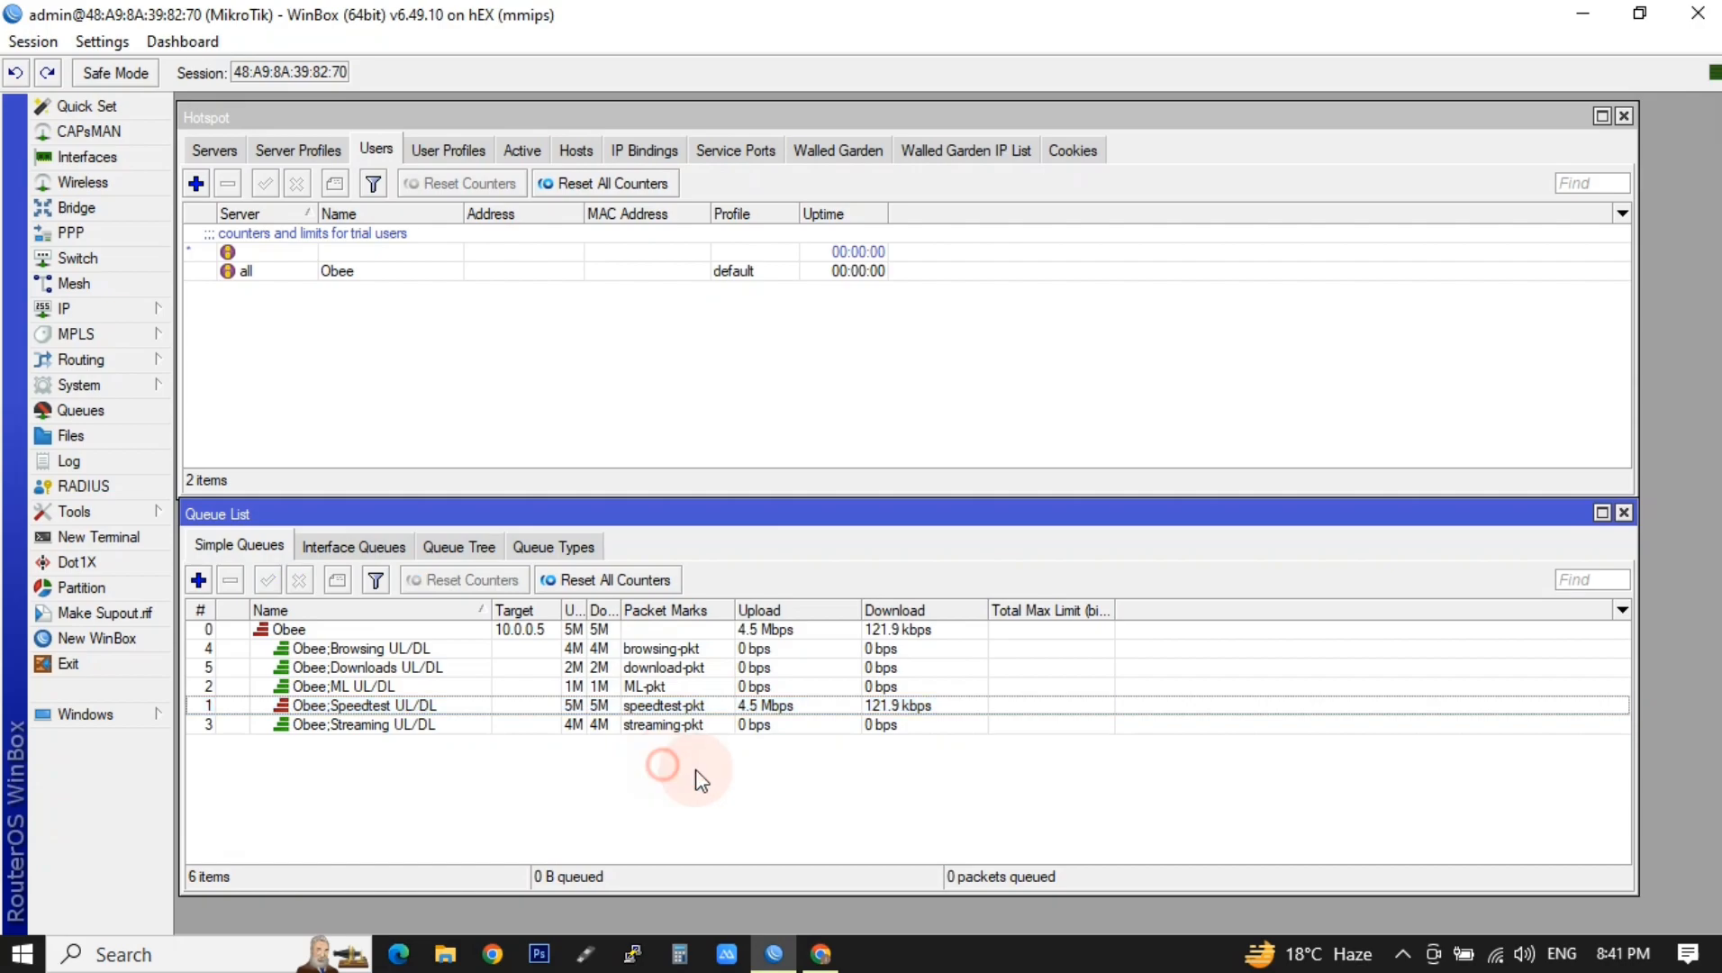
click(821, 953)
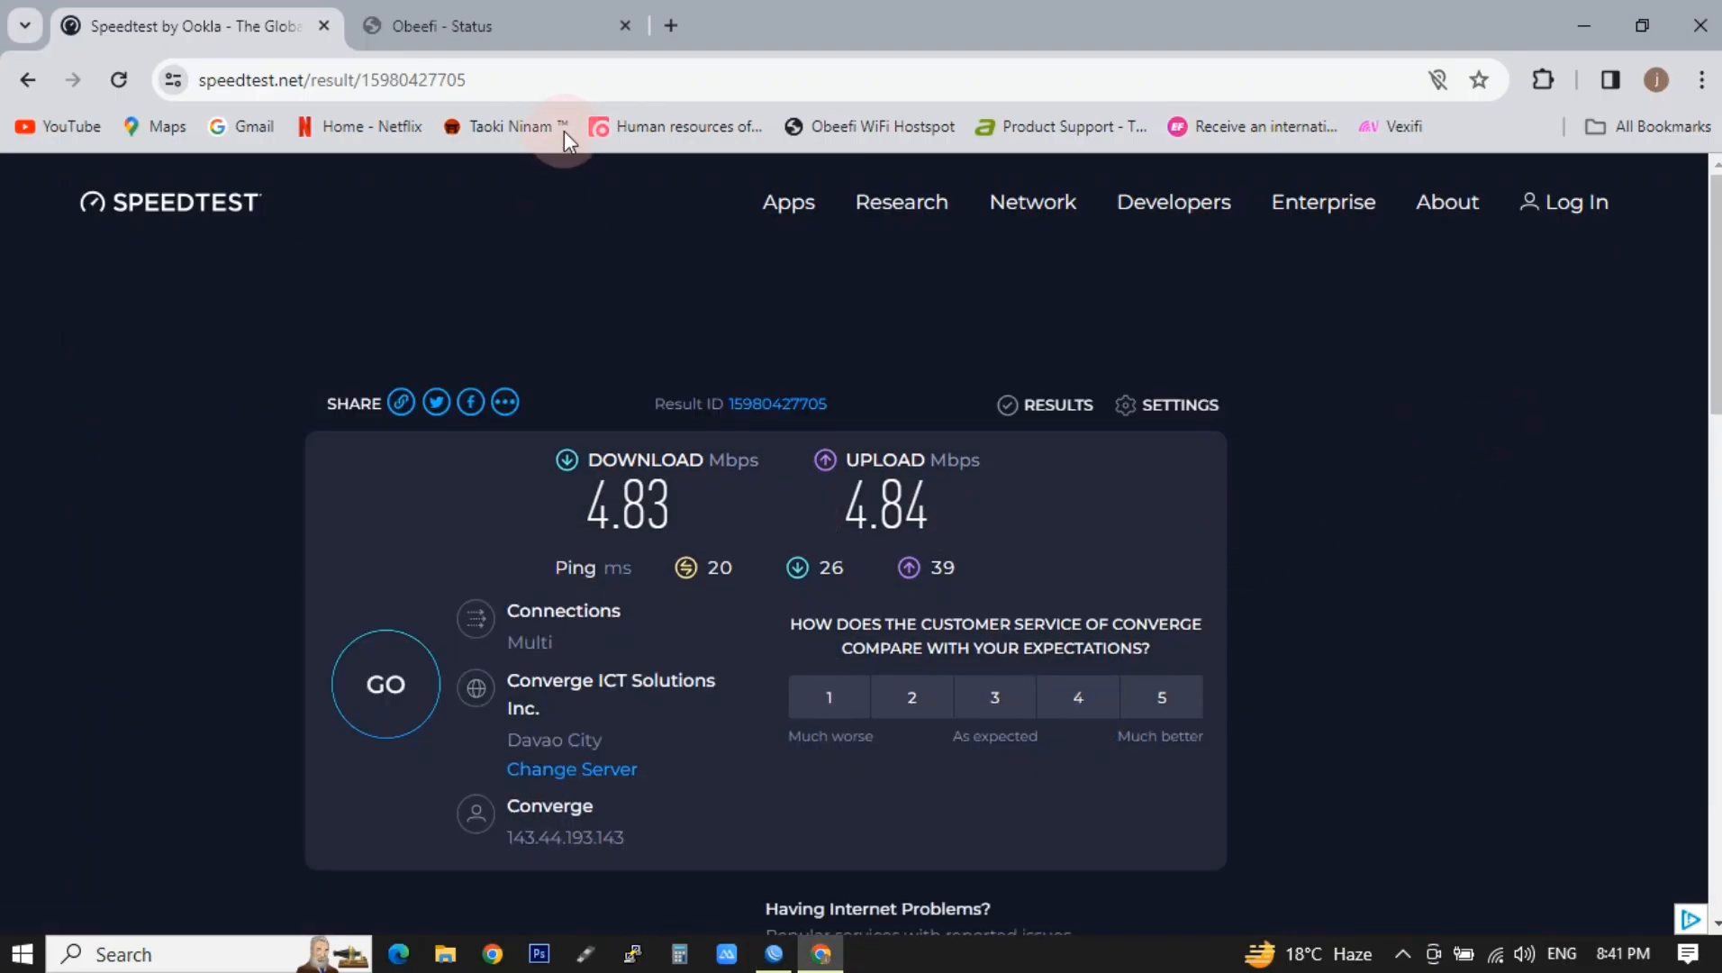
click(1585, 25)
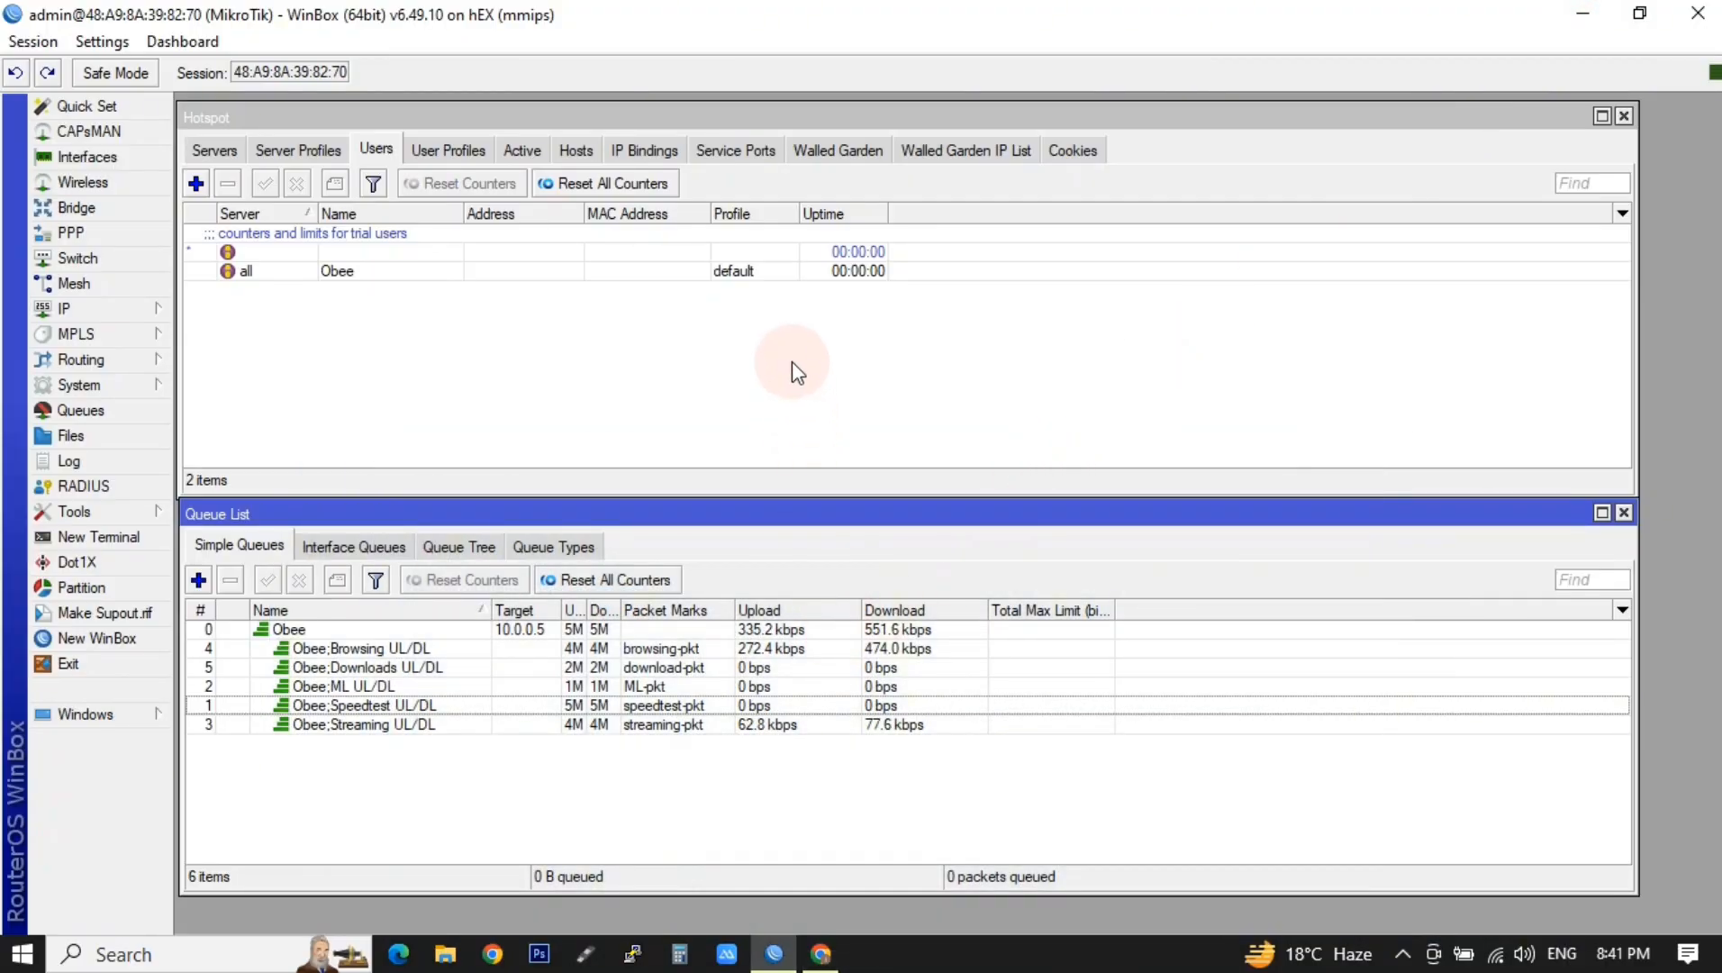
Copy the On Login script from the default hotspot user profile's Scripts.
click(559, 820)
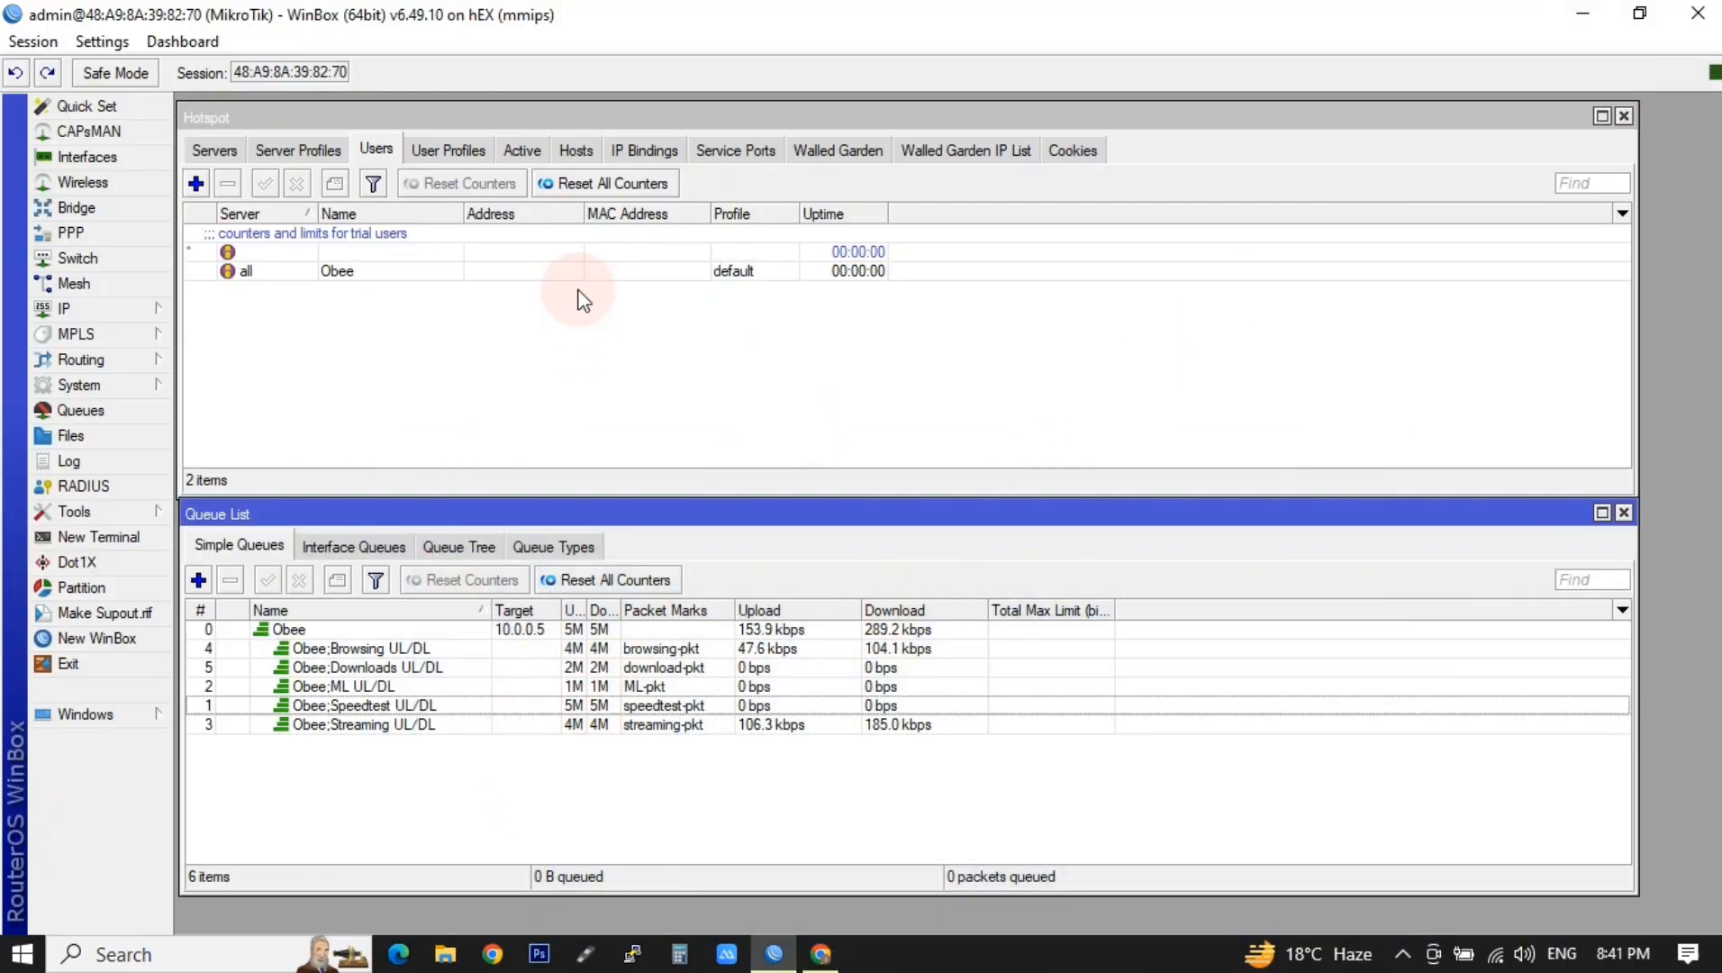
click(461, 155)
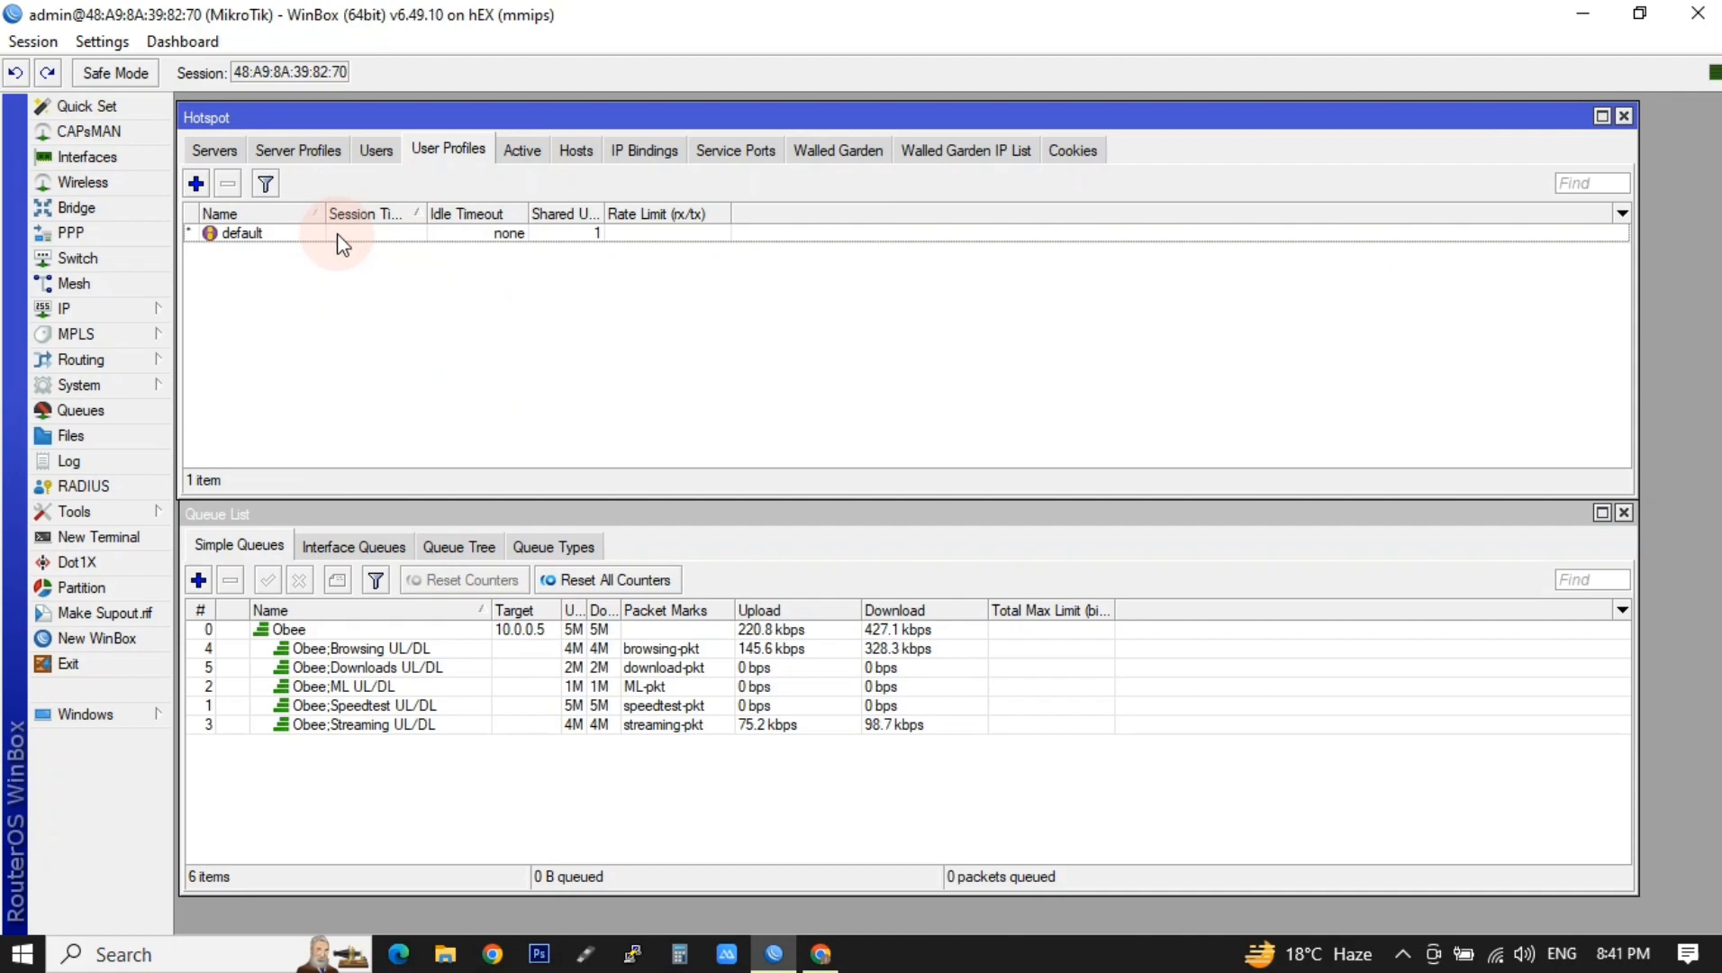
double_click(339, 239)
click(479, 317)
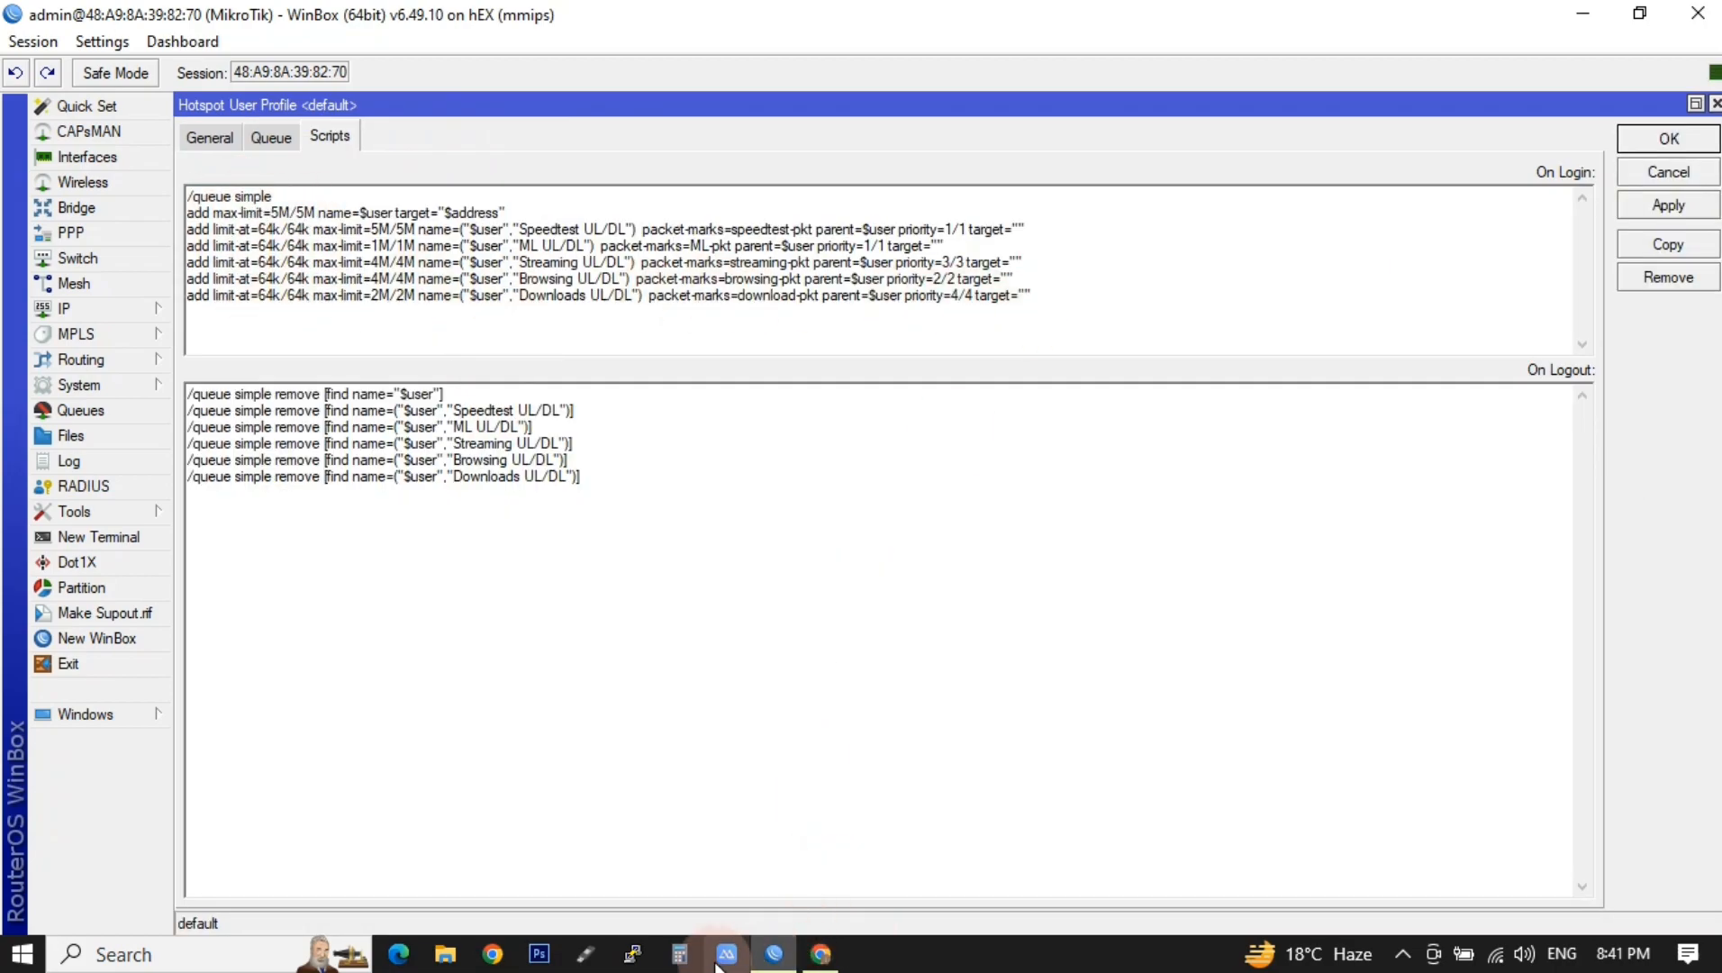
drag(1035, 310, 159, 216)
right_click(225, 224)
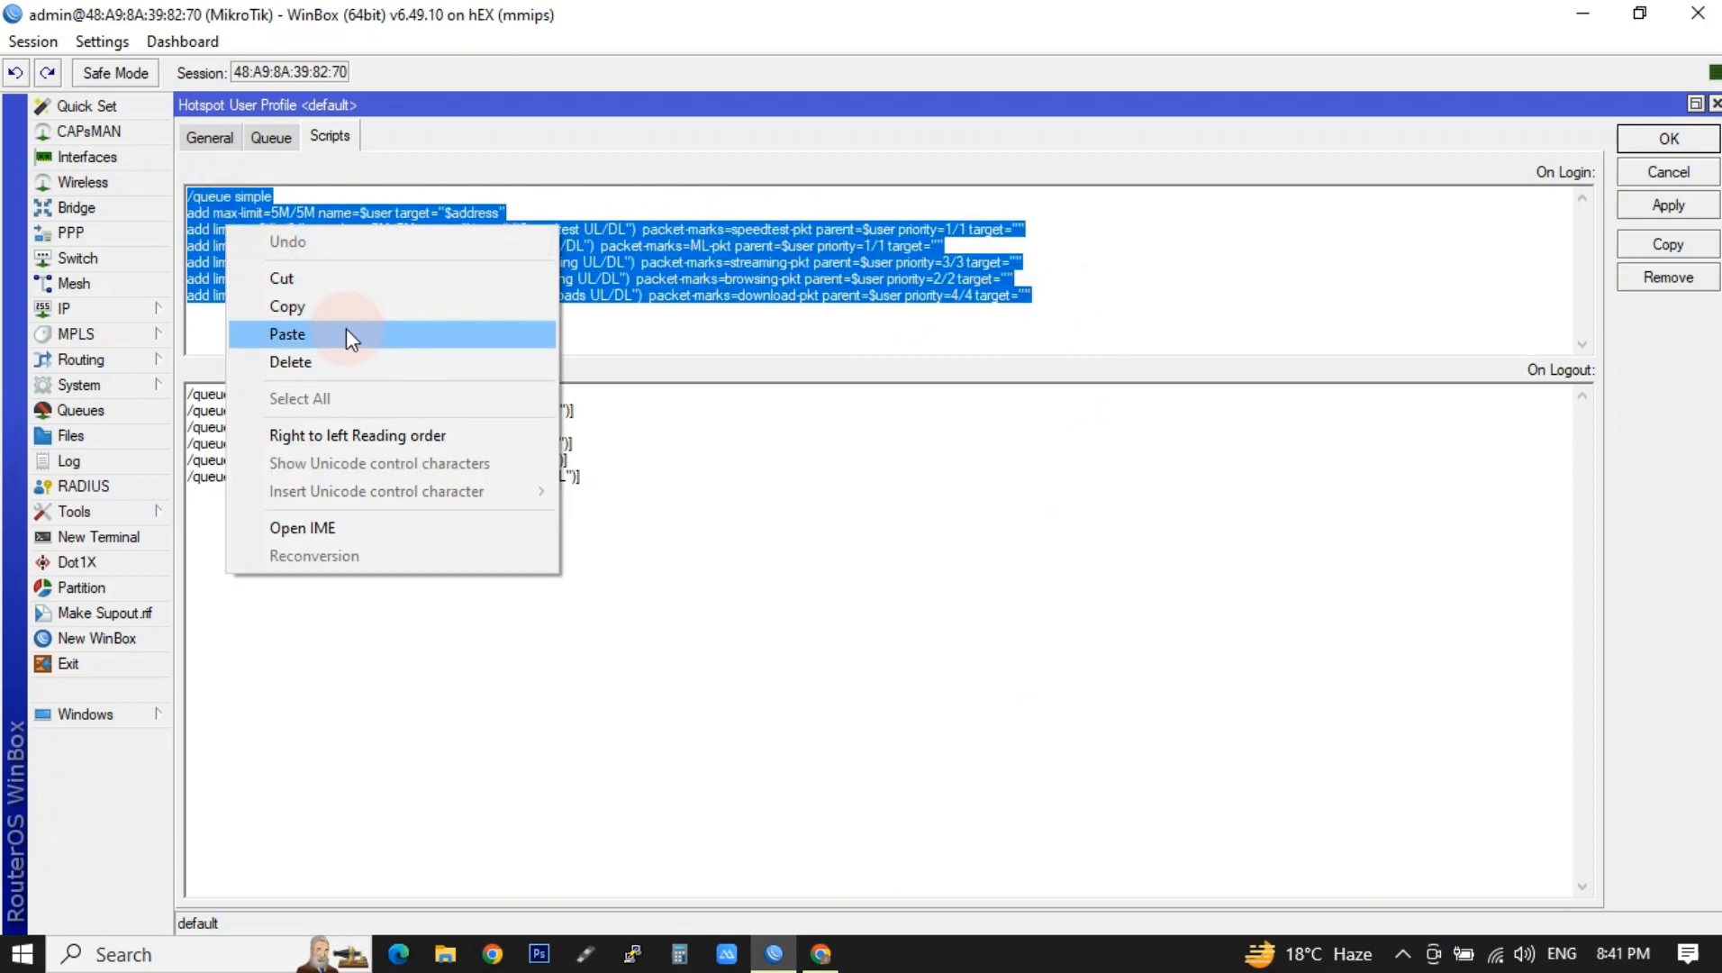
click(323, 304)
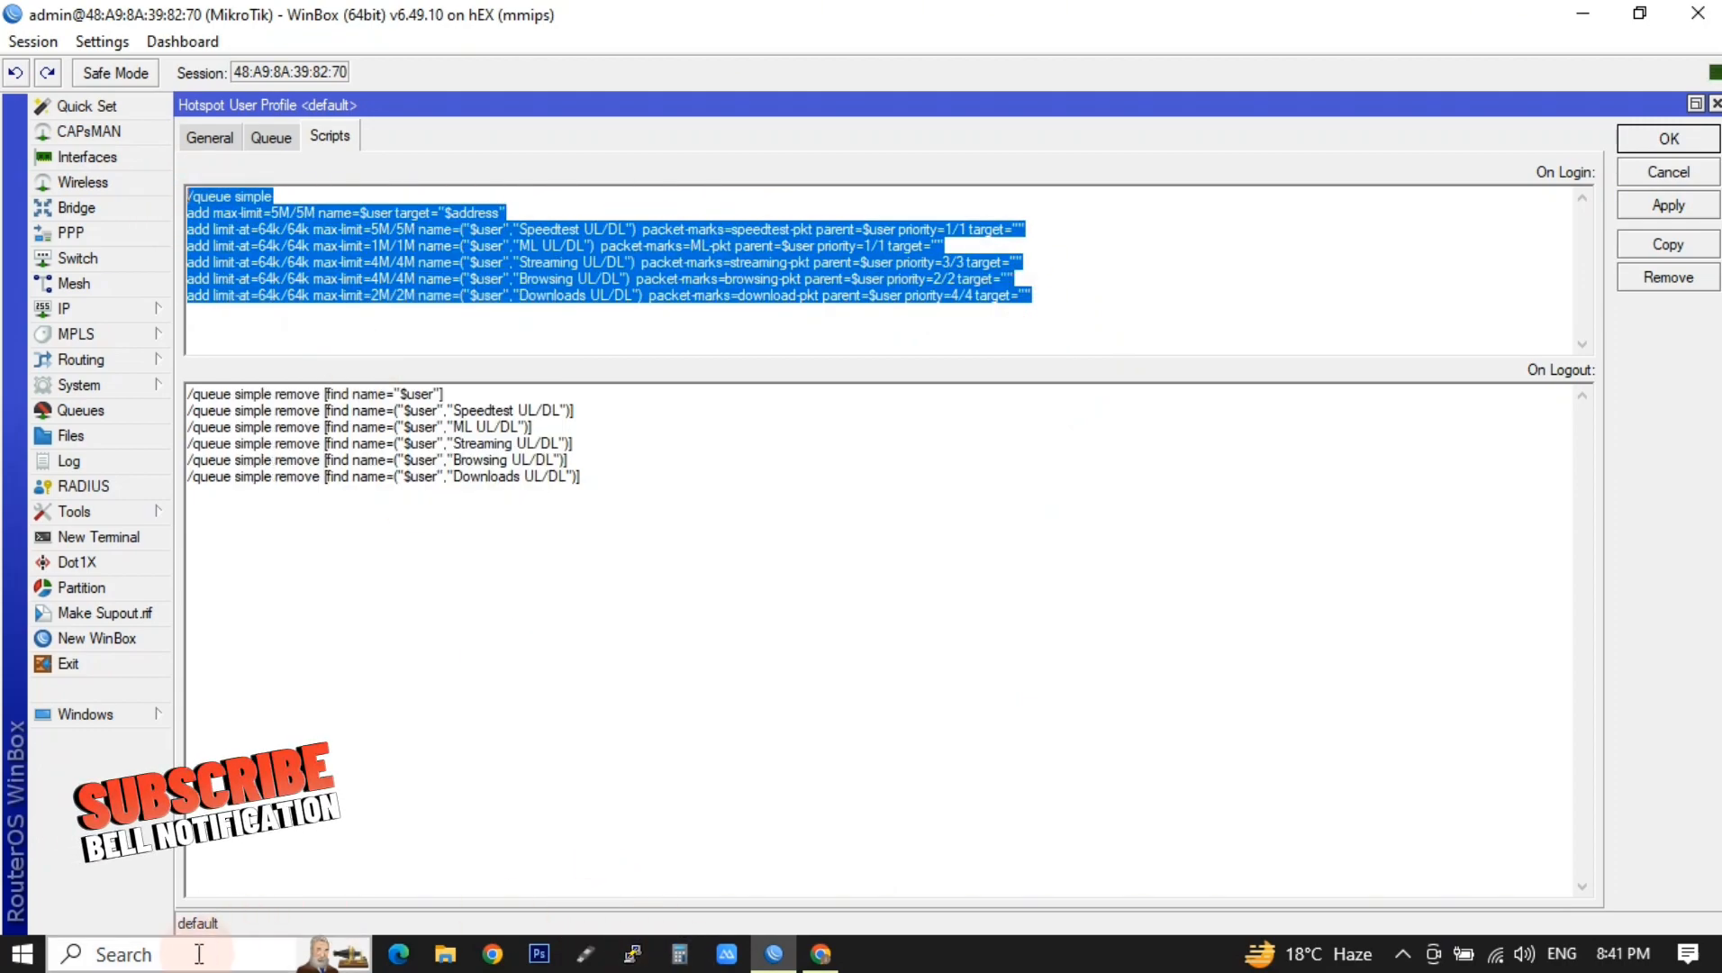
click(144, 954)
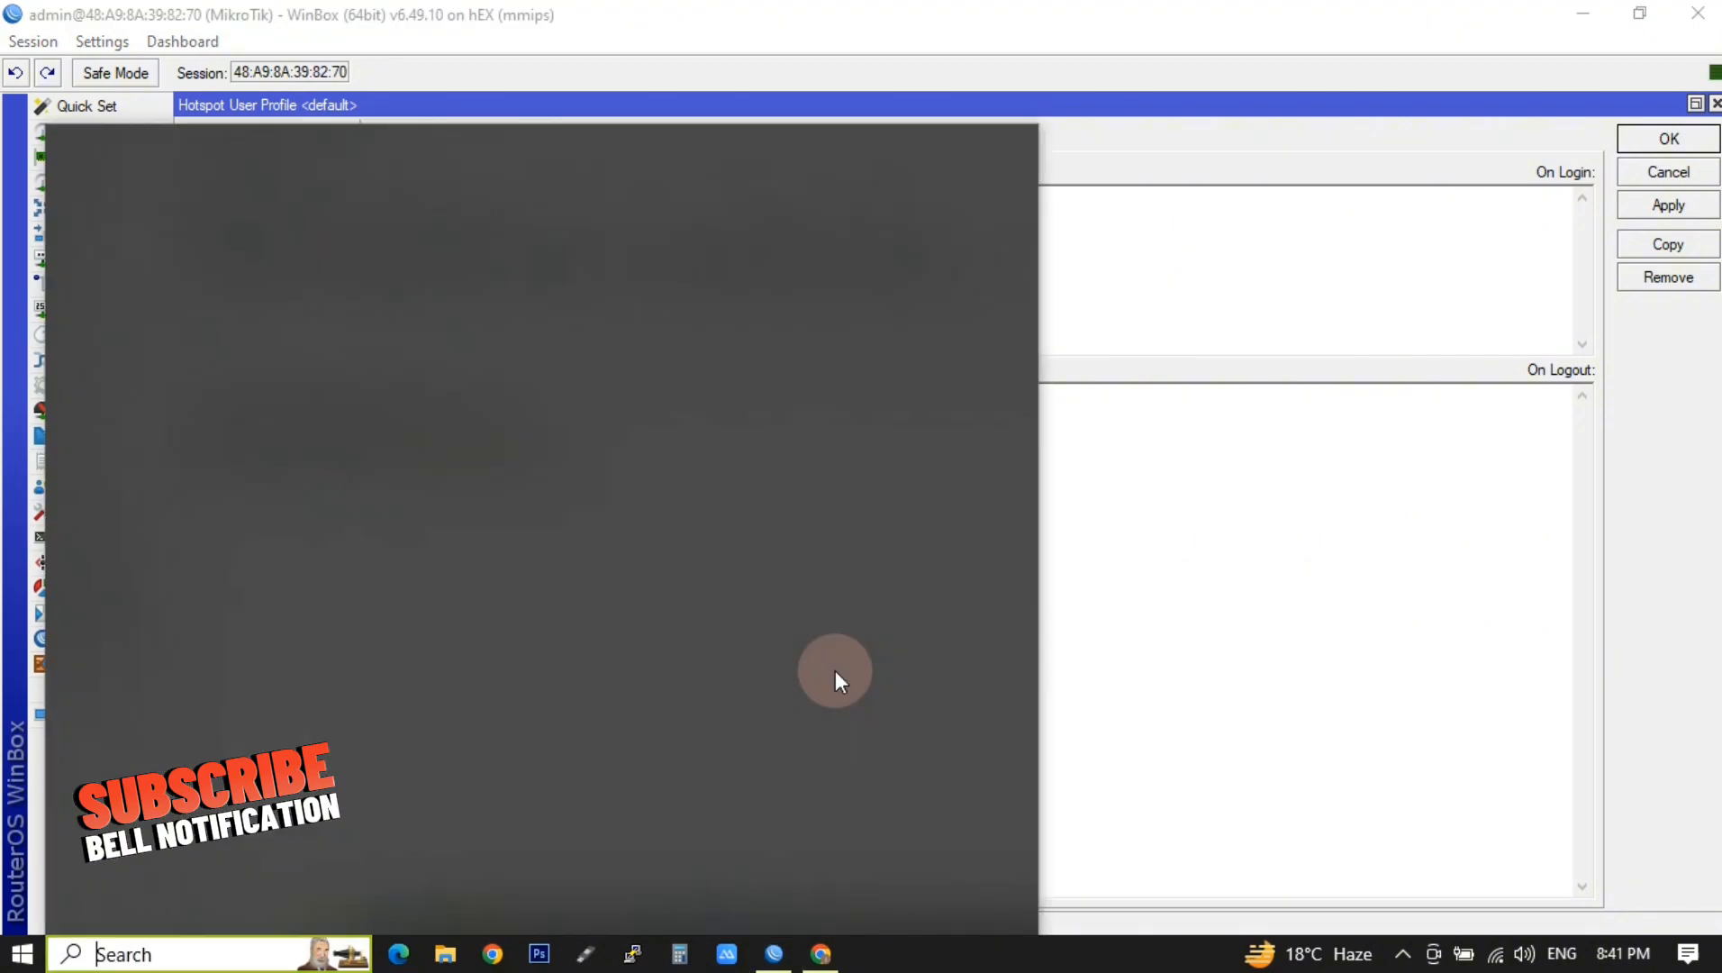
Launch Sublime Text and review the queue-add lines 1–7 and remove lines 9–15.
text(sublime)
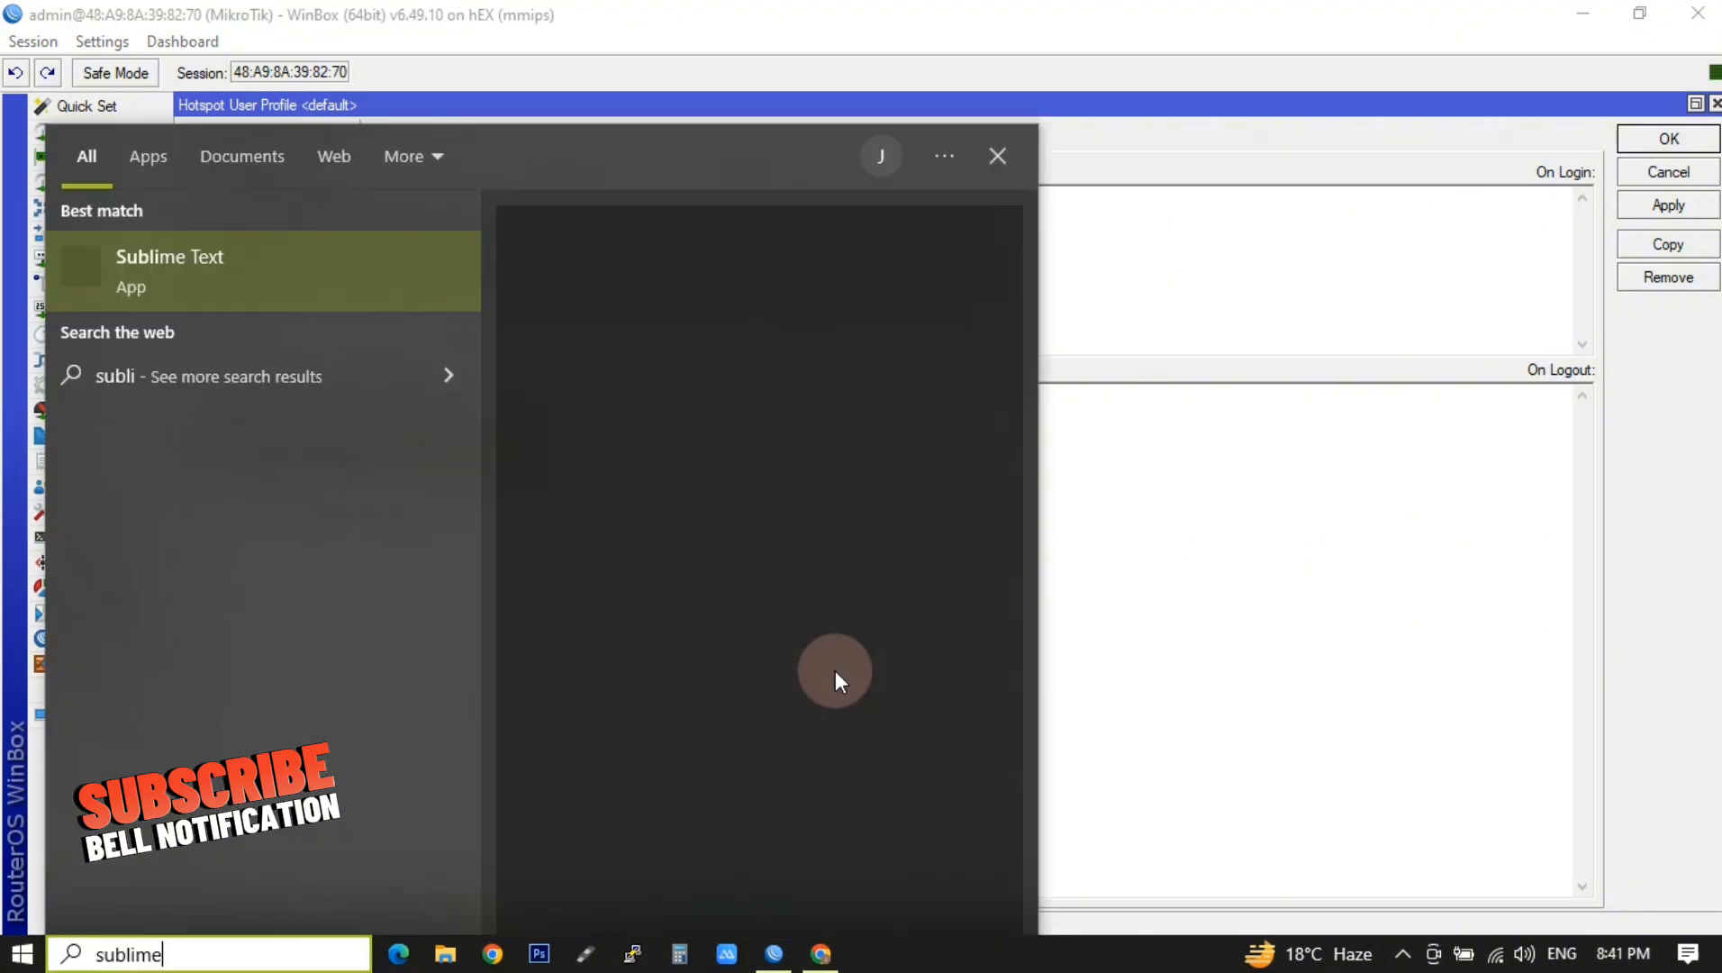
click(383, 296)
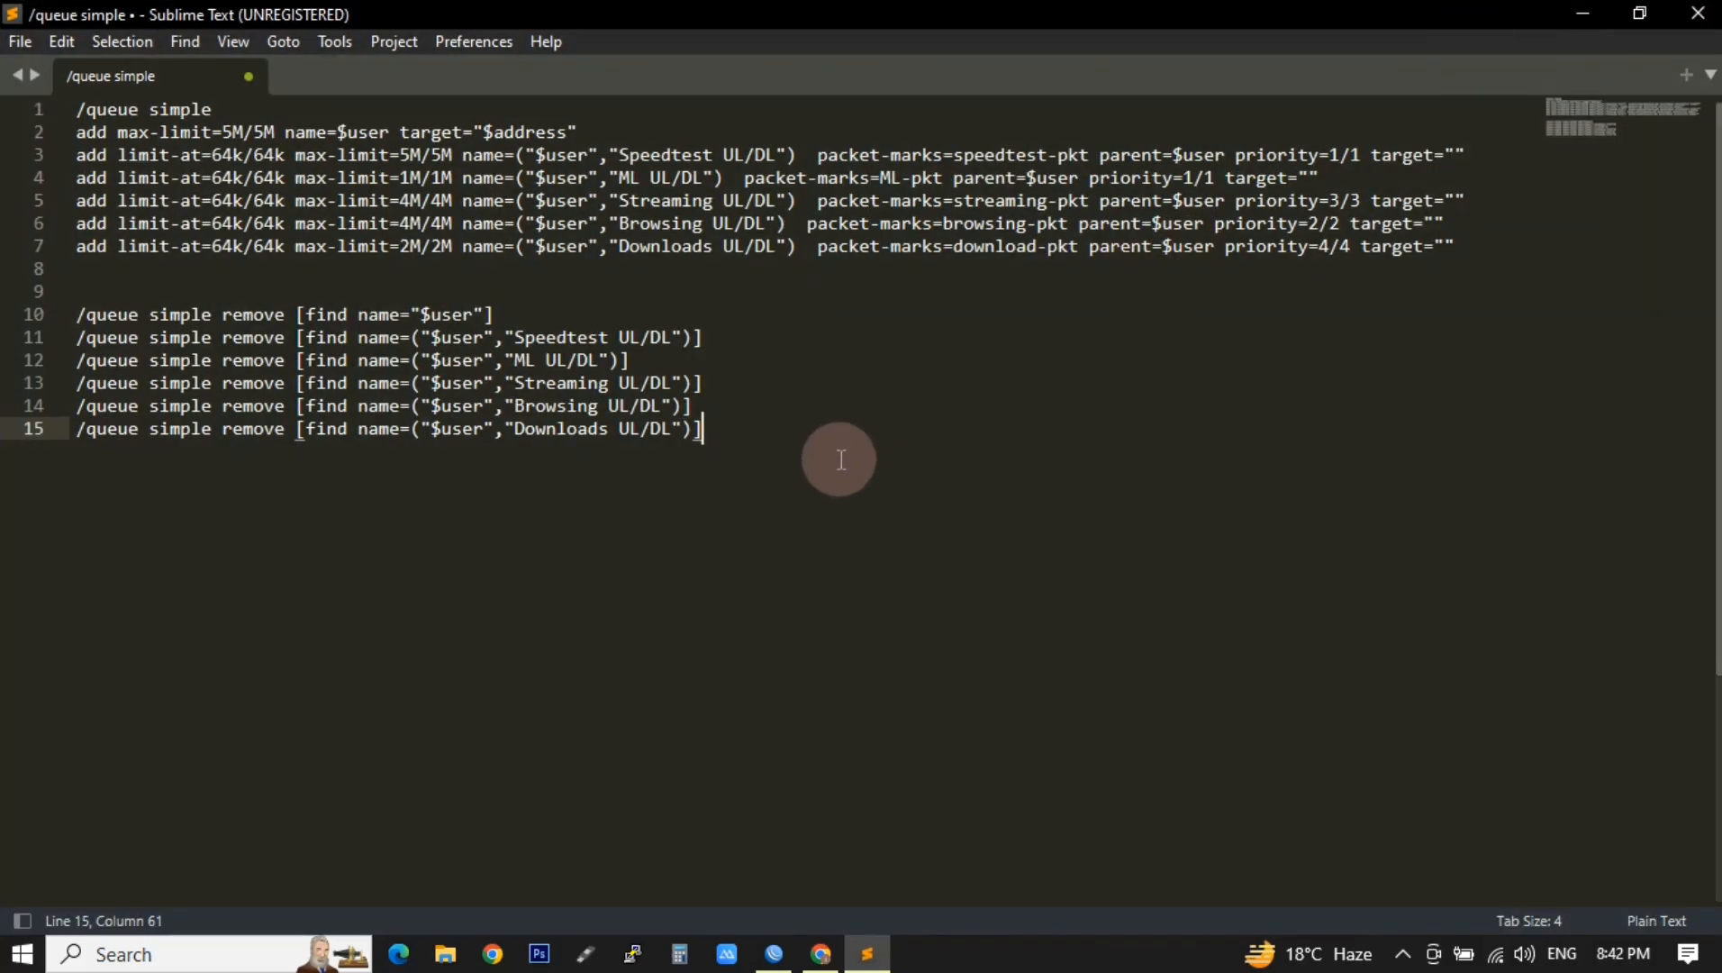
drag(79, 111, 1567, 267)
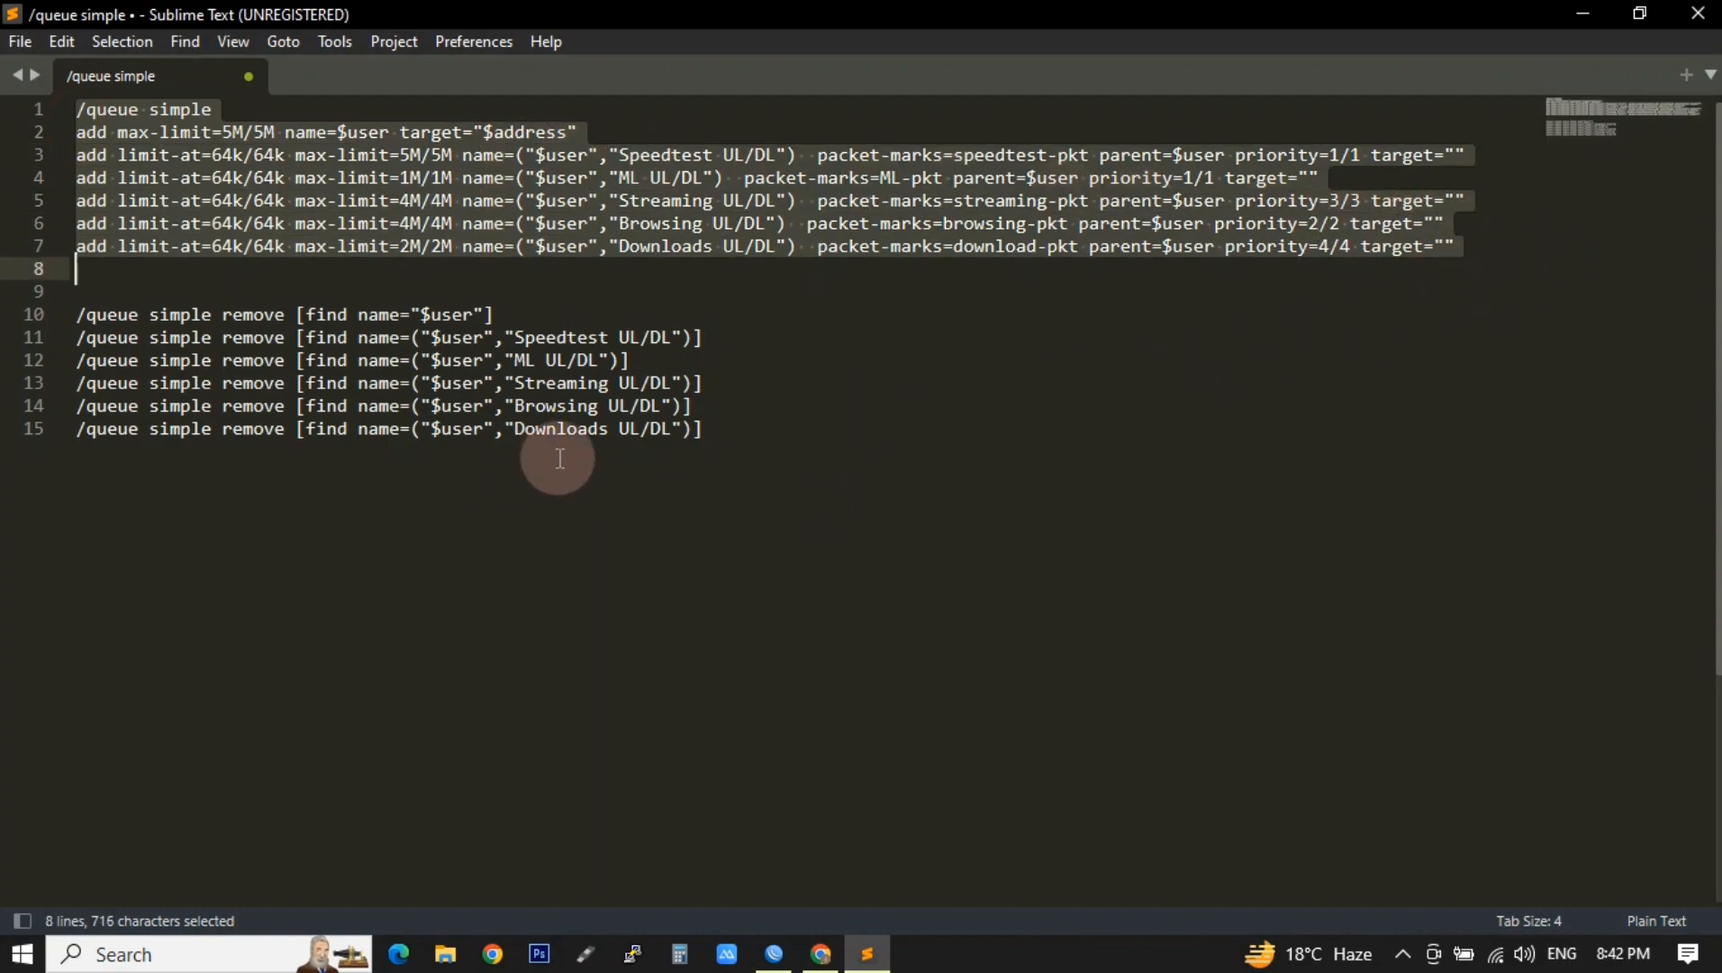
click(754, 469)
drag(704, 430, 207, 291)
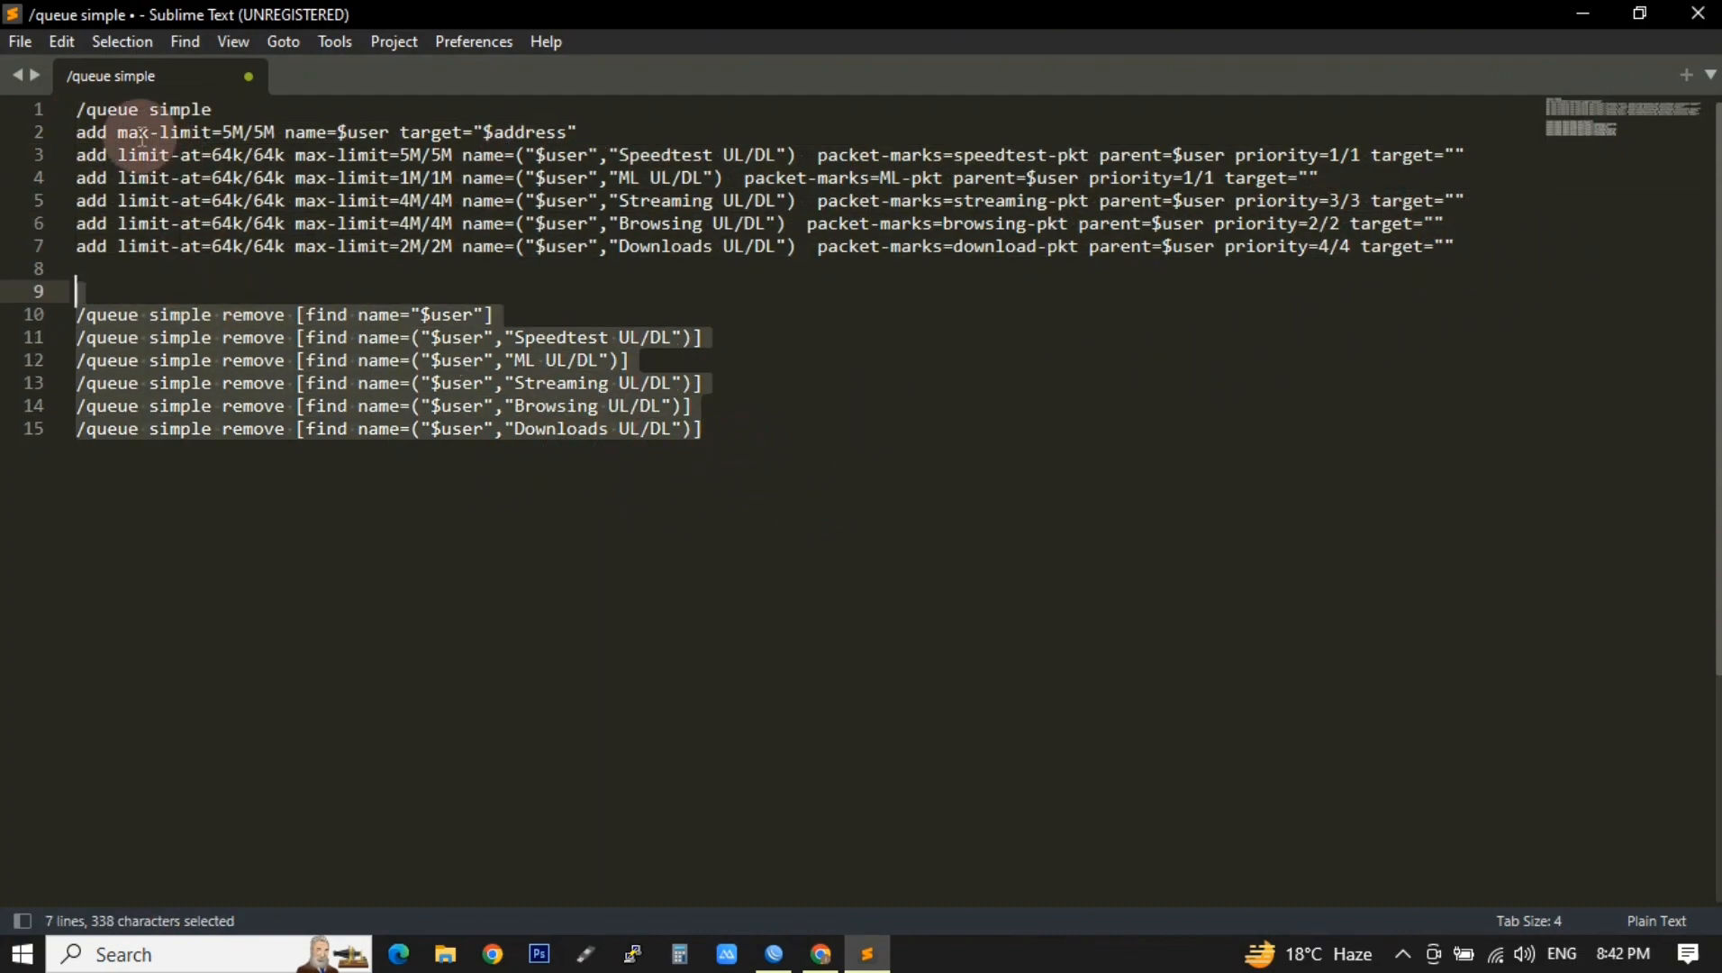
click(76, 112)
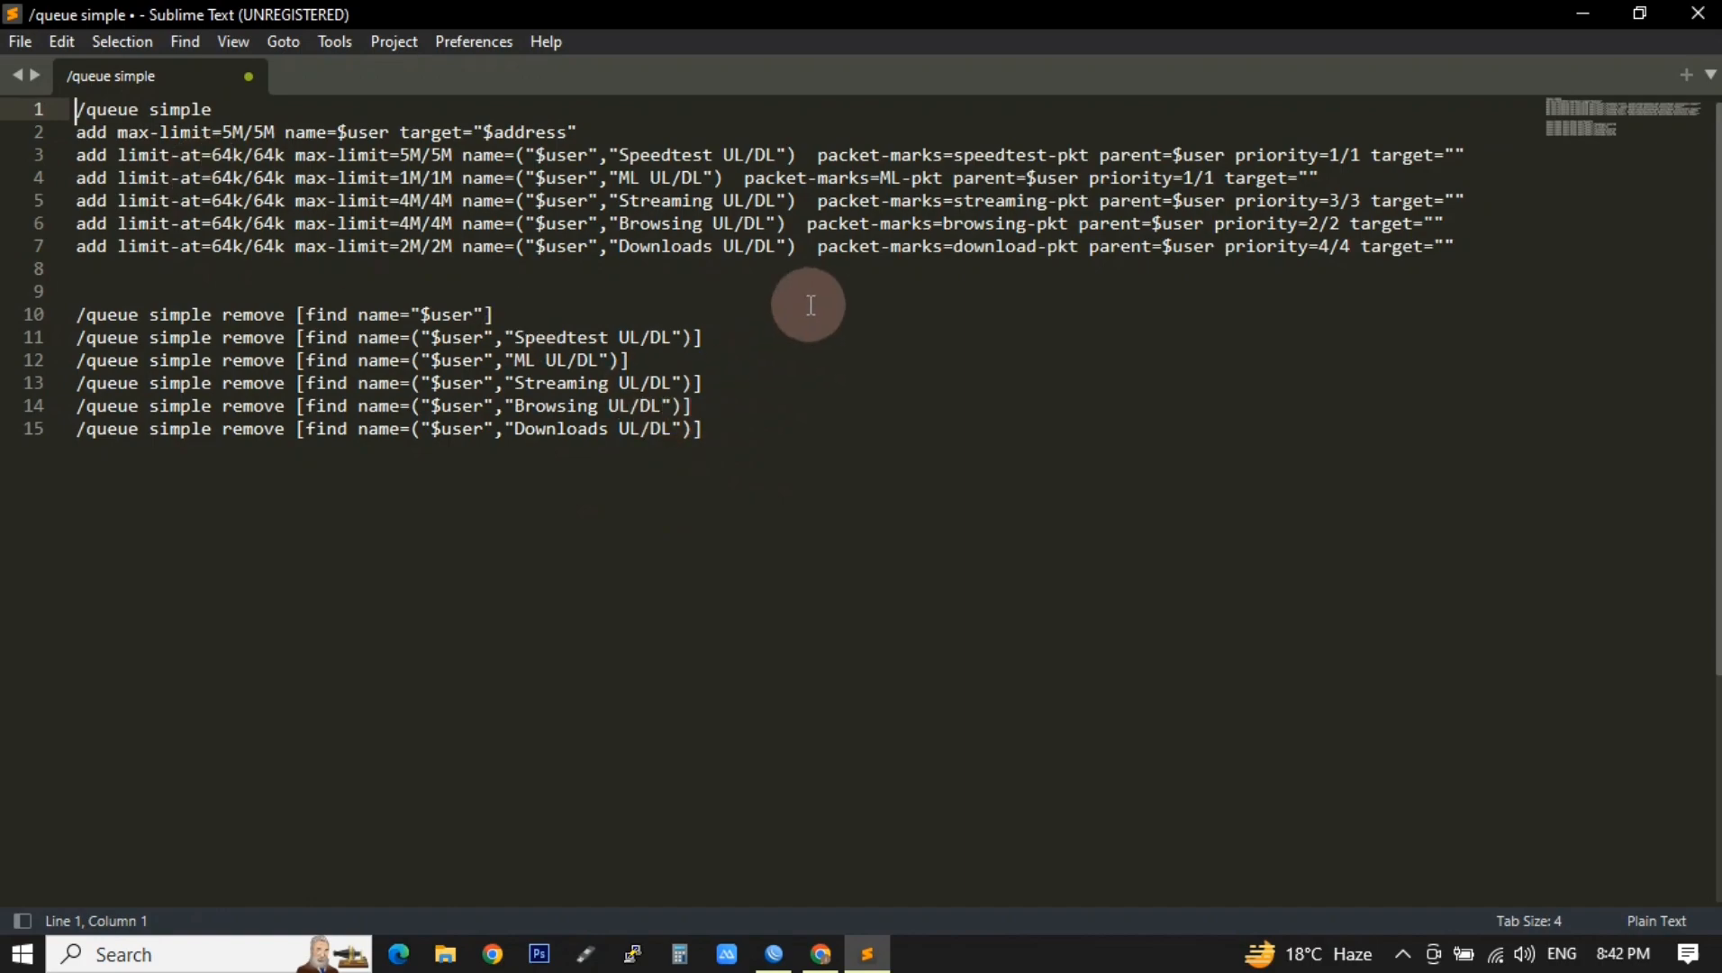
click(856, 356)
click(822, 954)
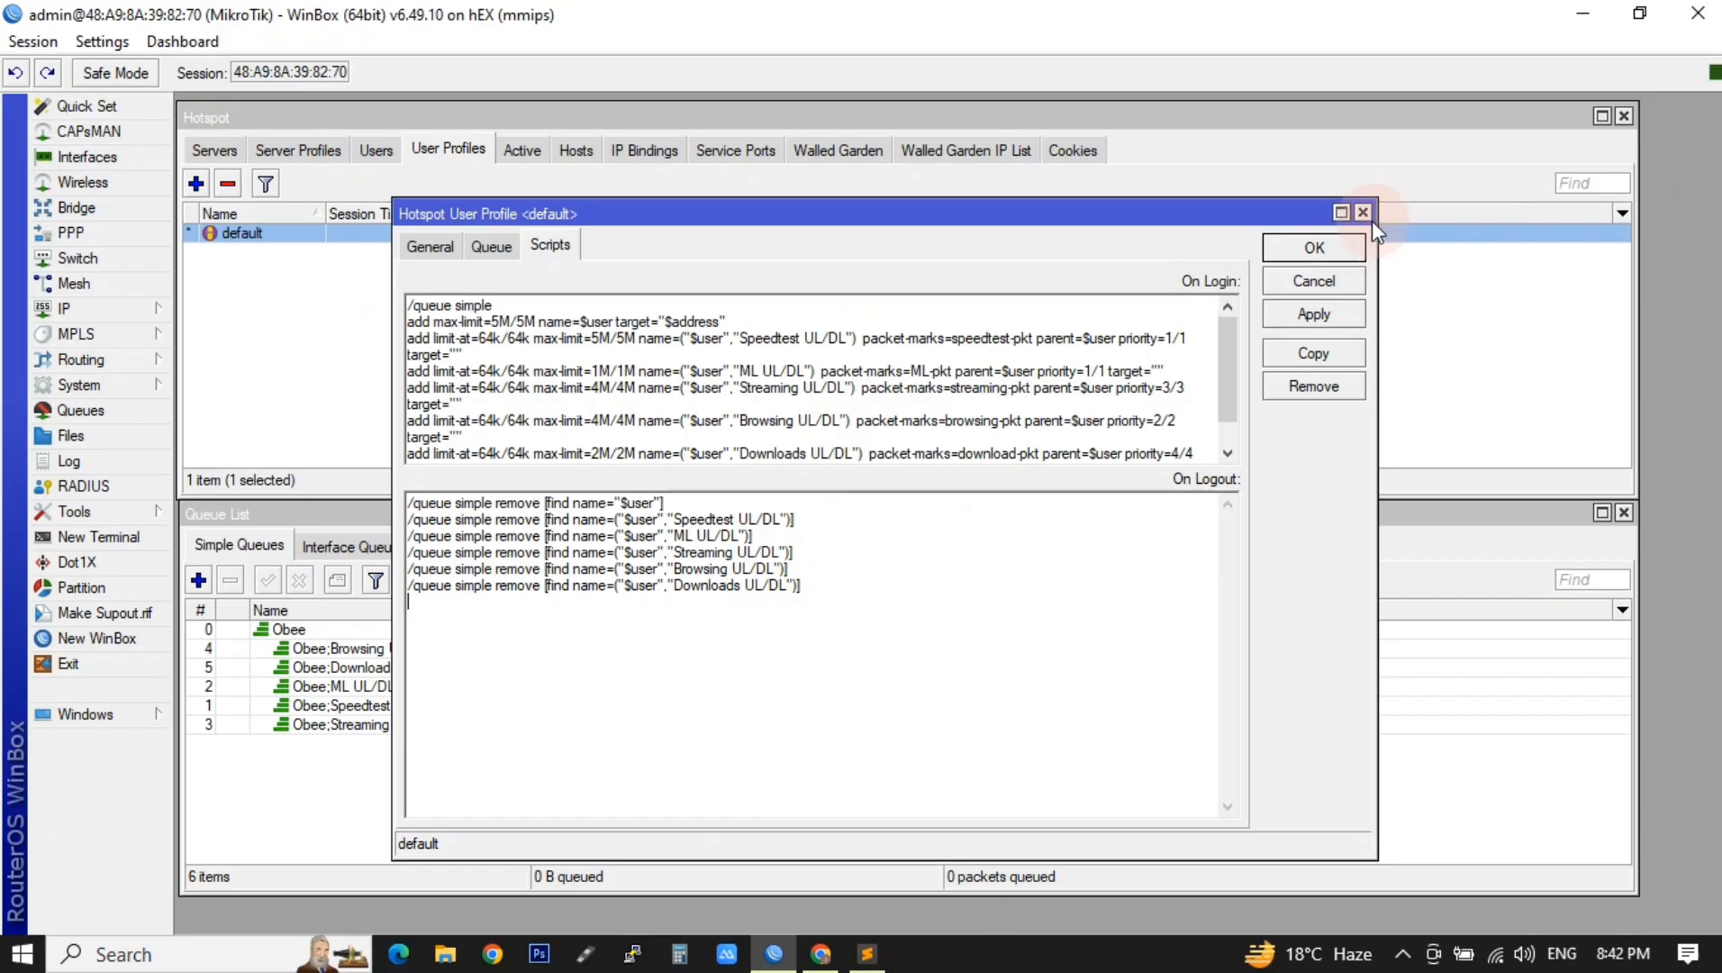
Set Obee;Speedtest UL/DL to burst limit 8M/8M, threshold 4M/4M, burst time 30/30.
click(1364, 214)
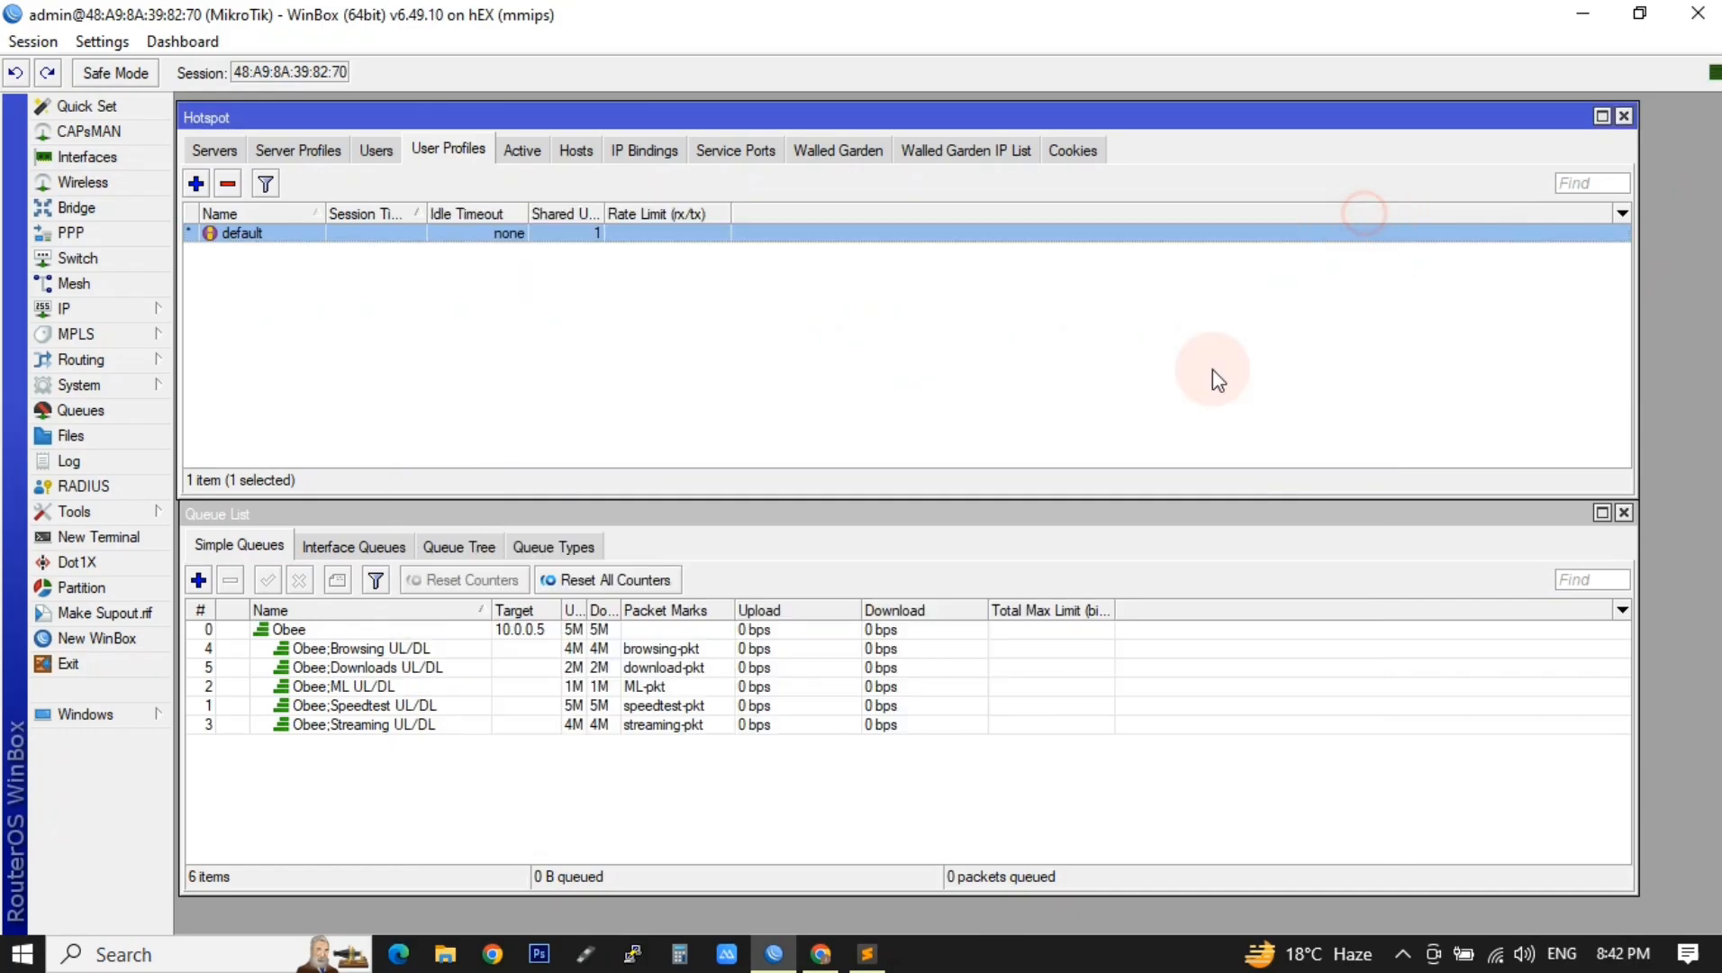
click(509, 778)
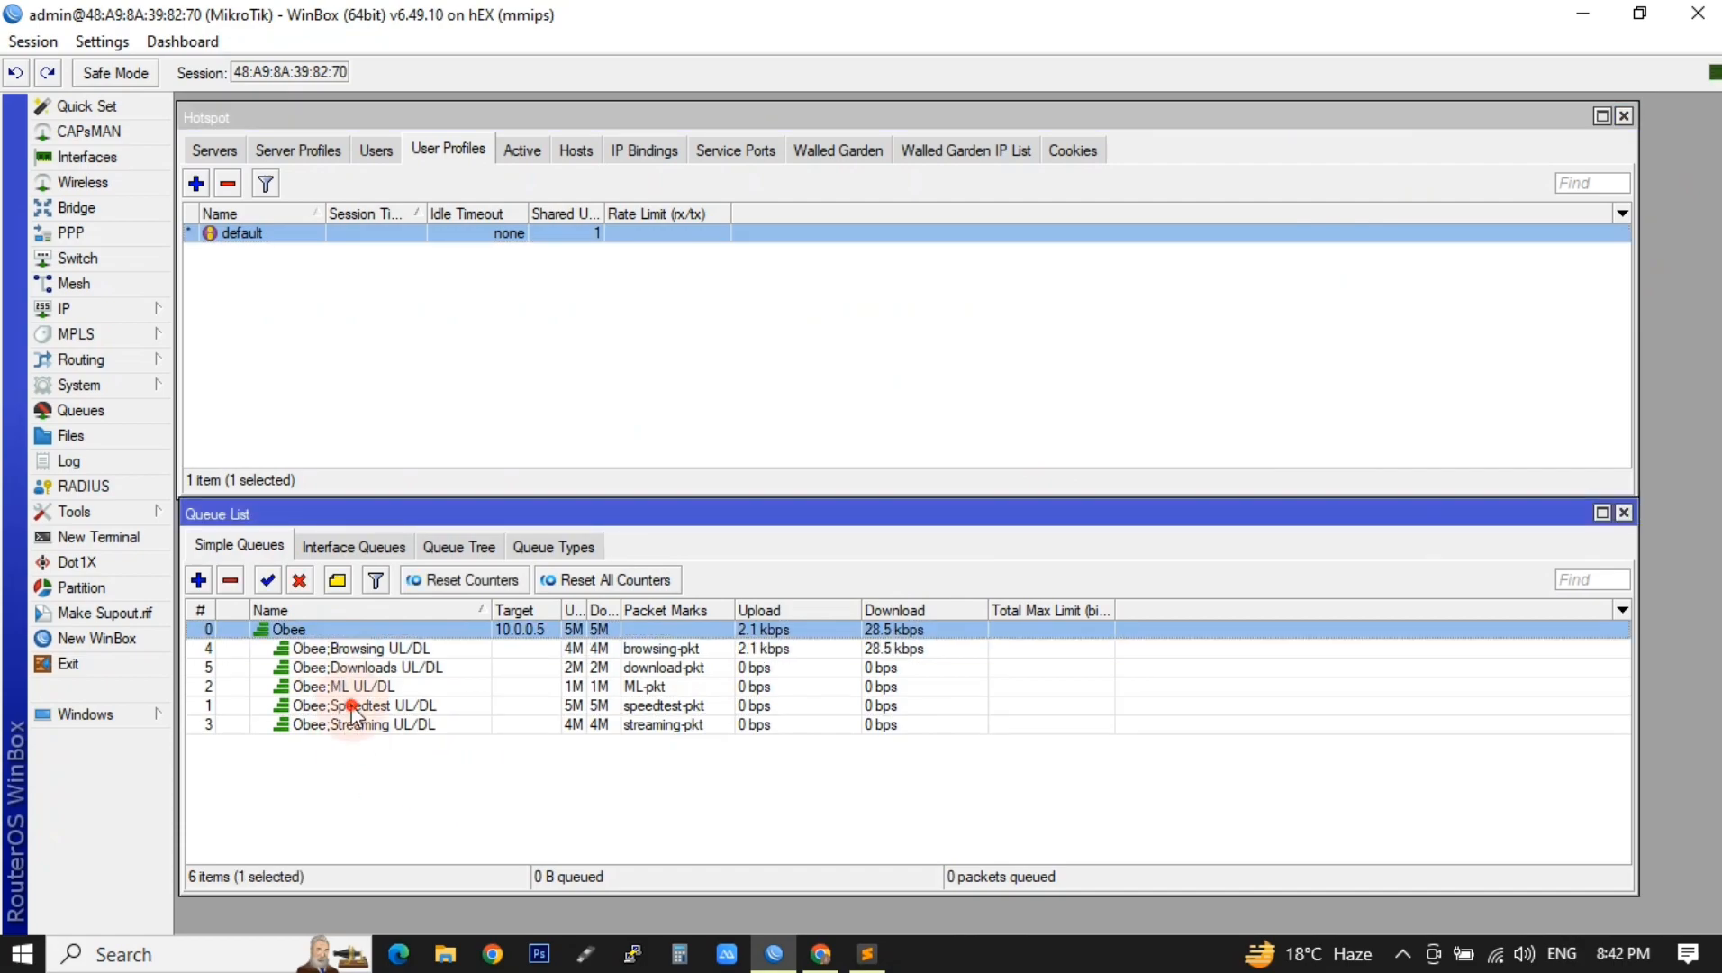
click(355, 705)
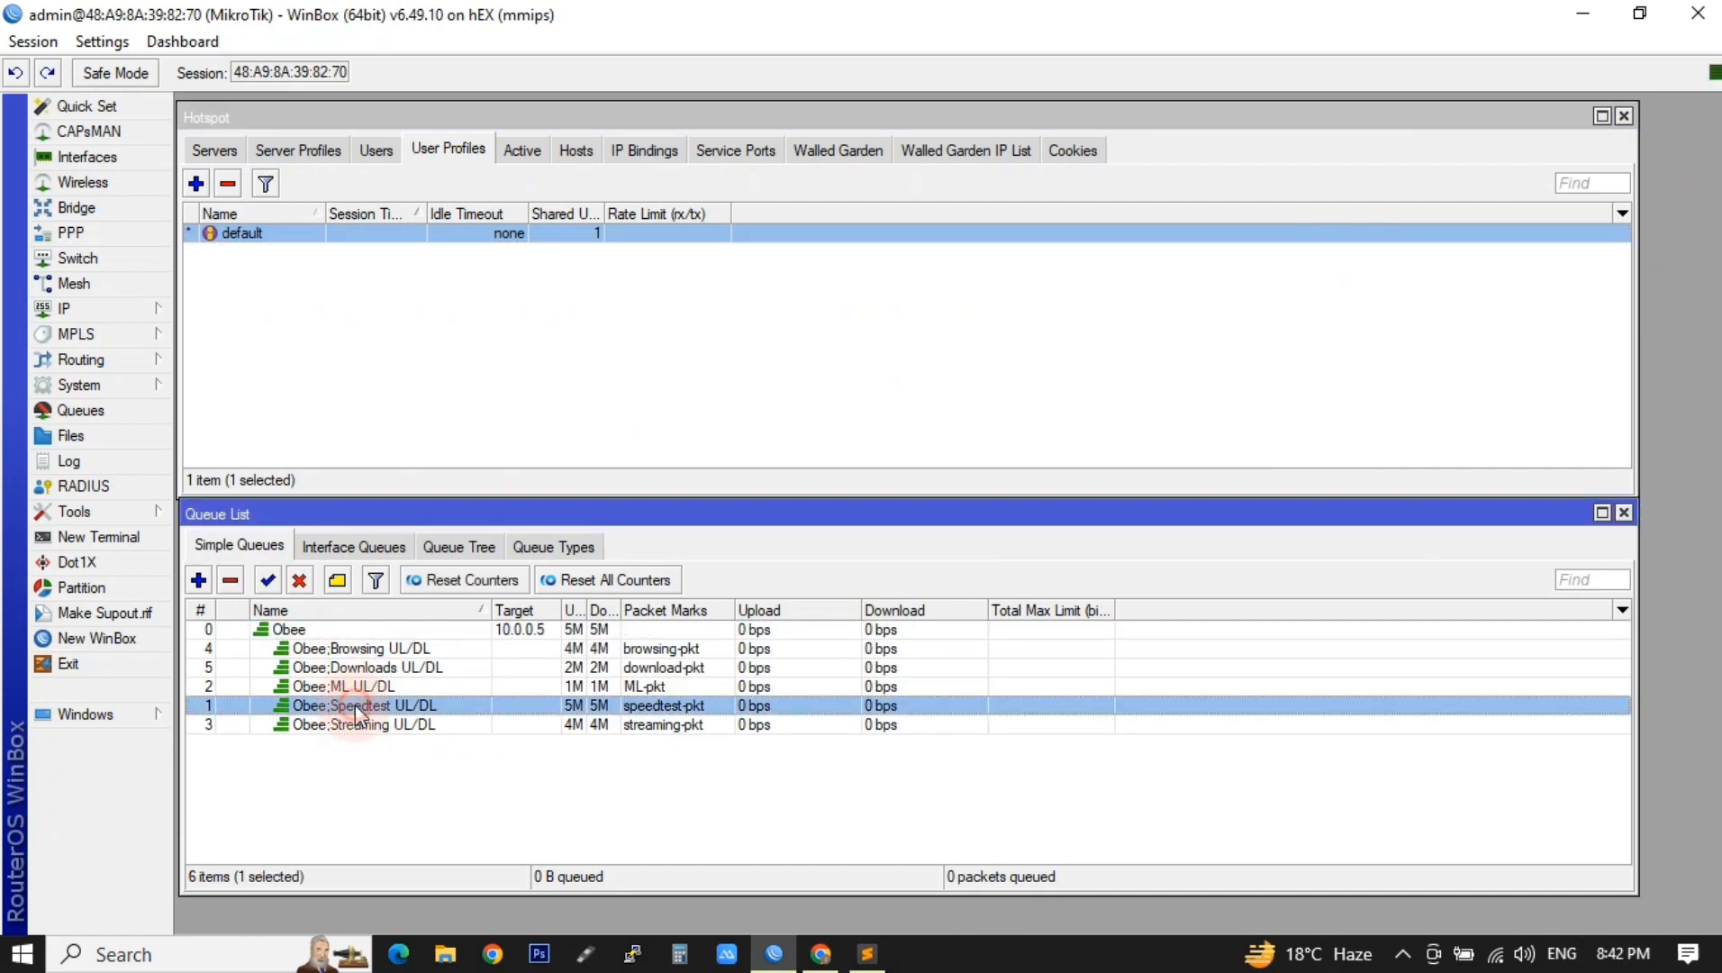
double_click(355, 706)
click(946, 171)
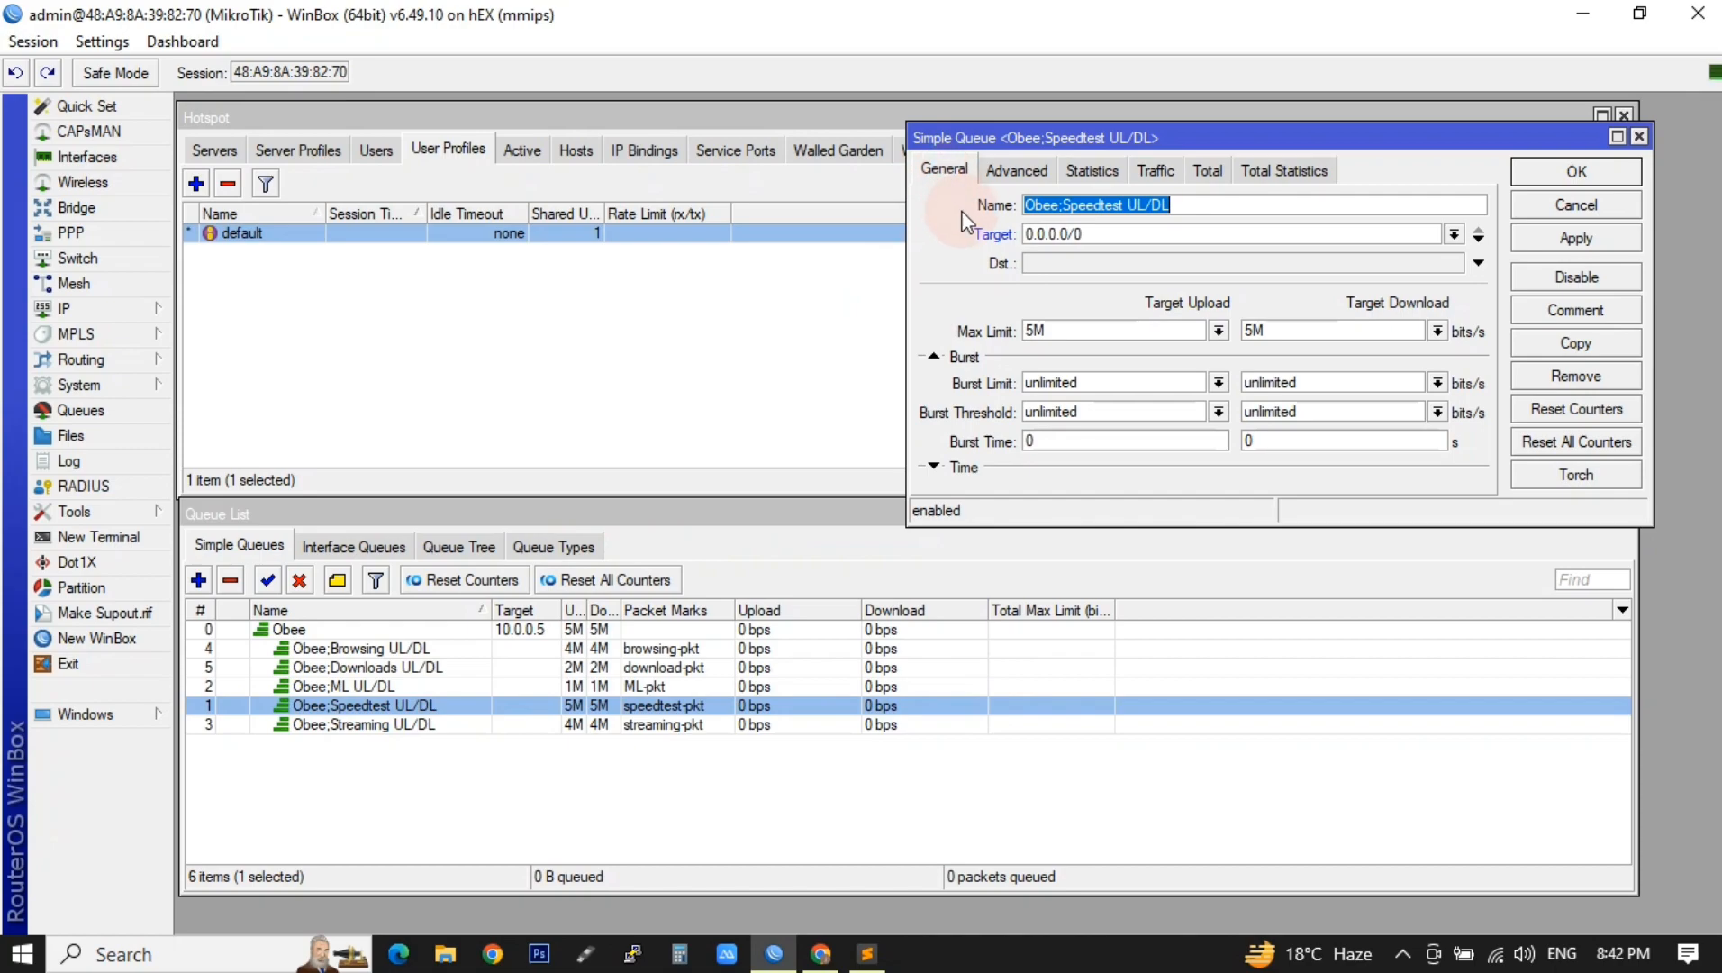
drag(1177, 385, 982, 396)
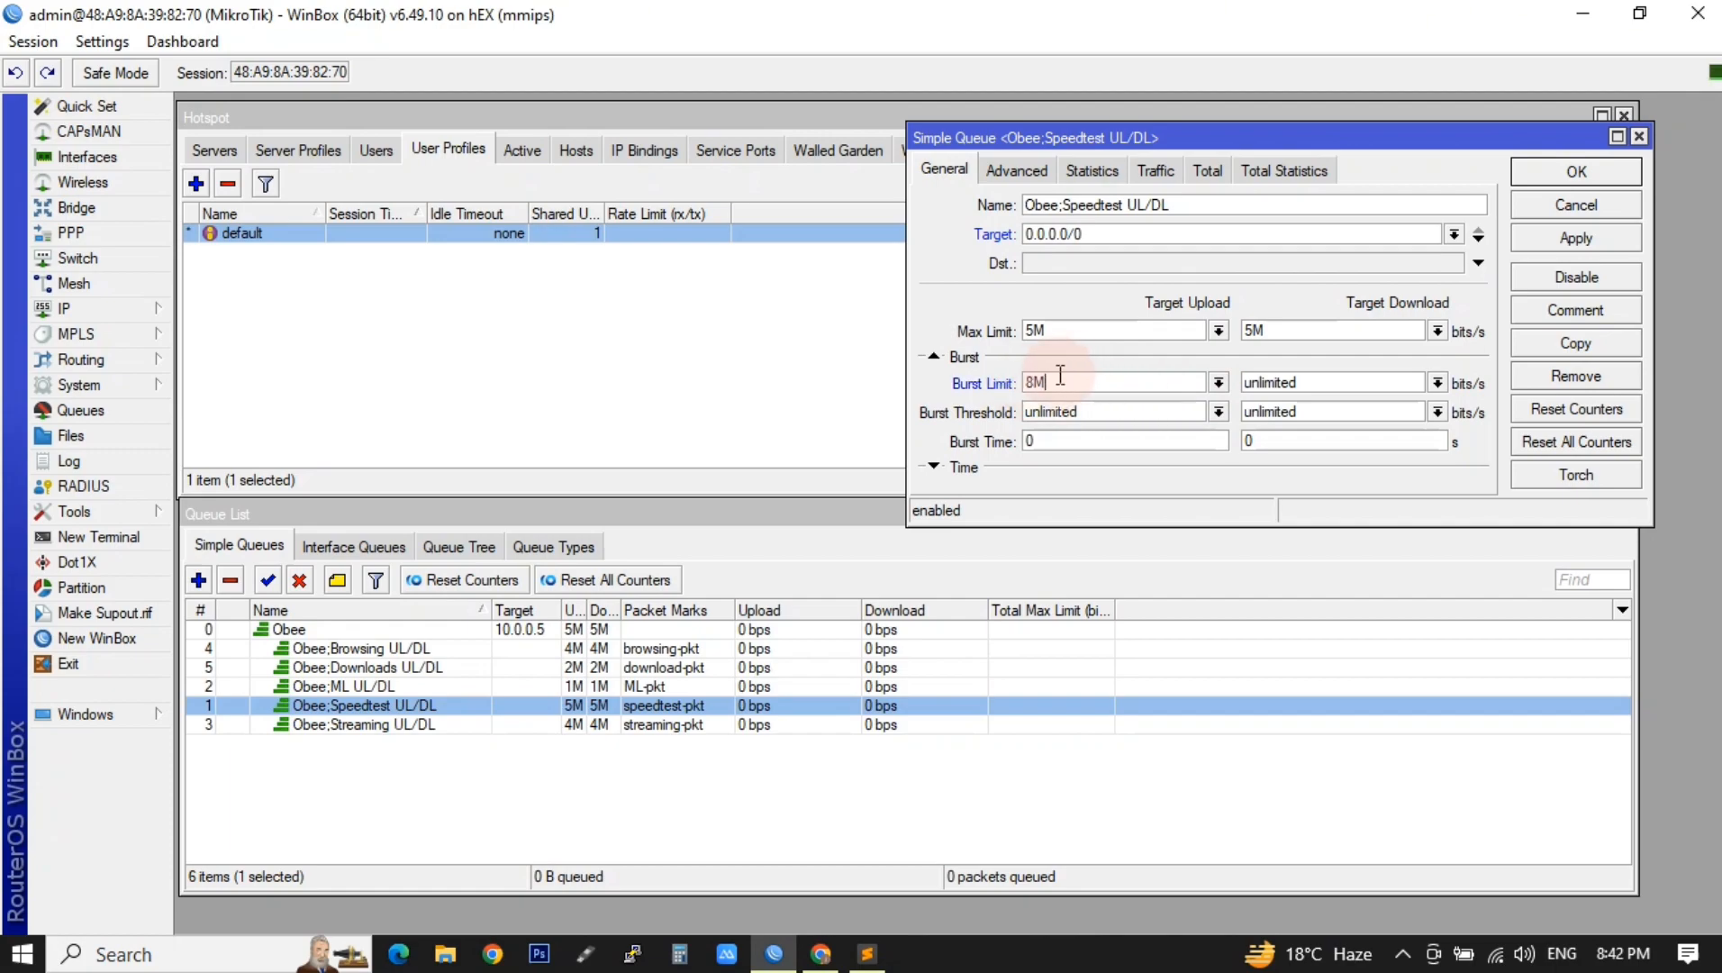
drag(1243, 387, 1384, 396)
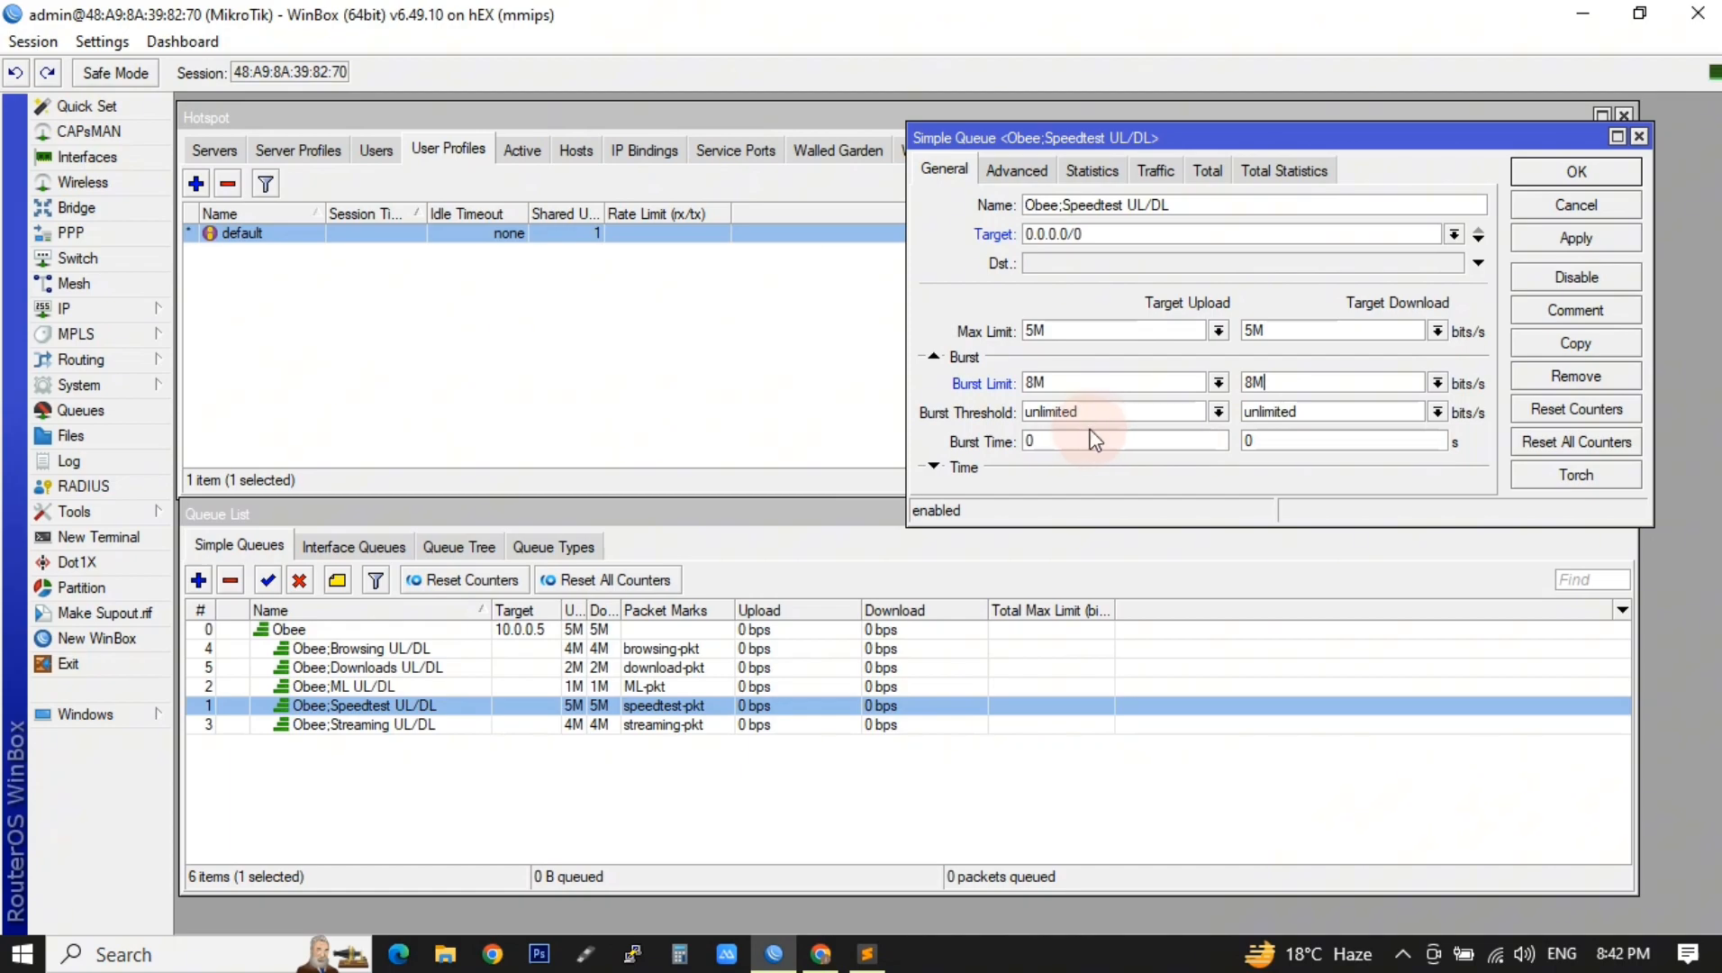
drag(1097, 413, 1027, 412)
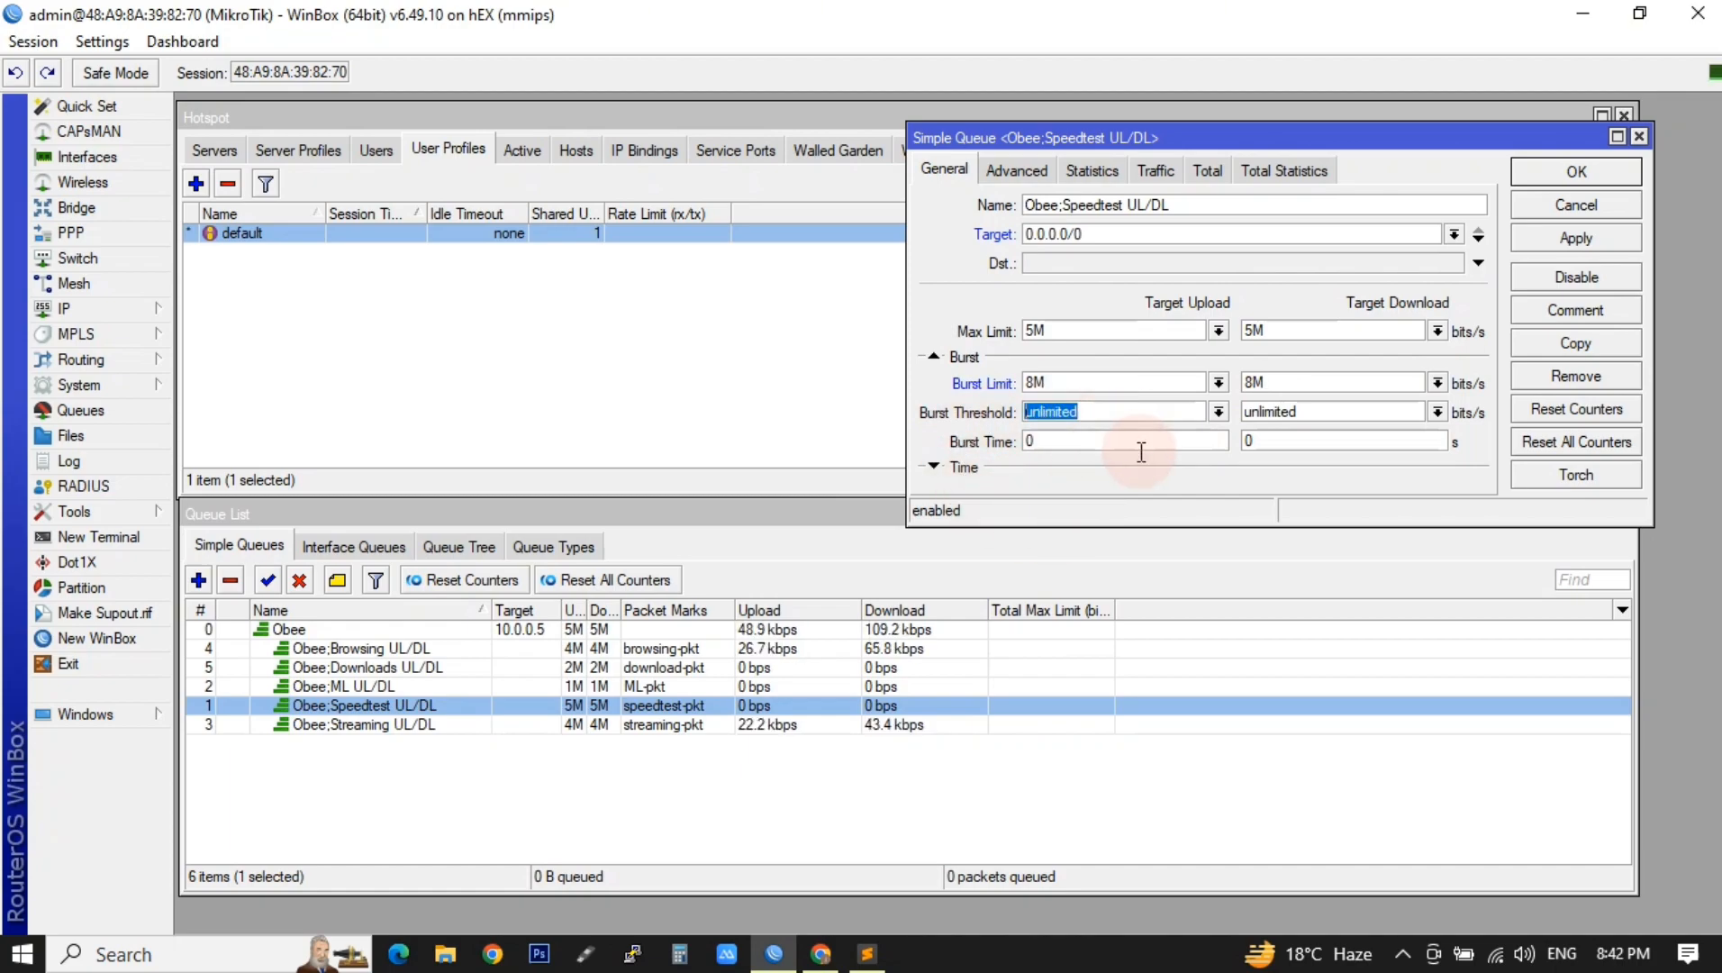
text(4M)
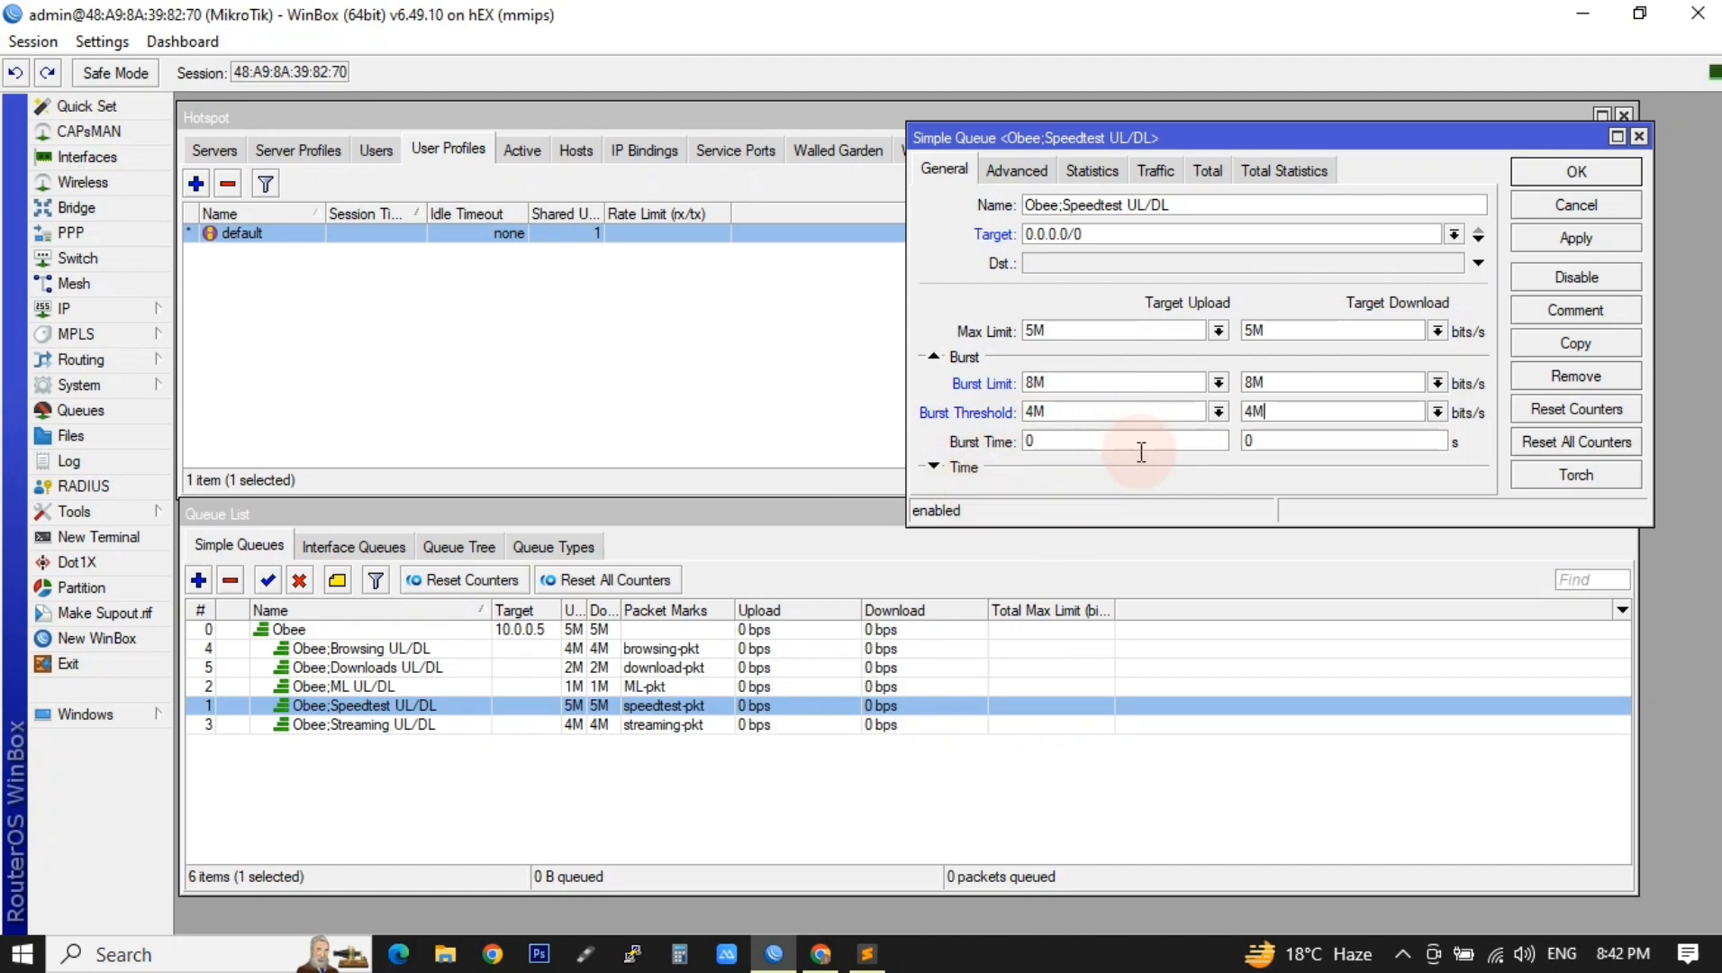
drag(1141, 451, 1076, 444)
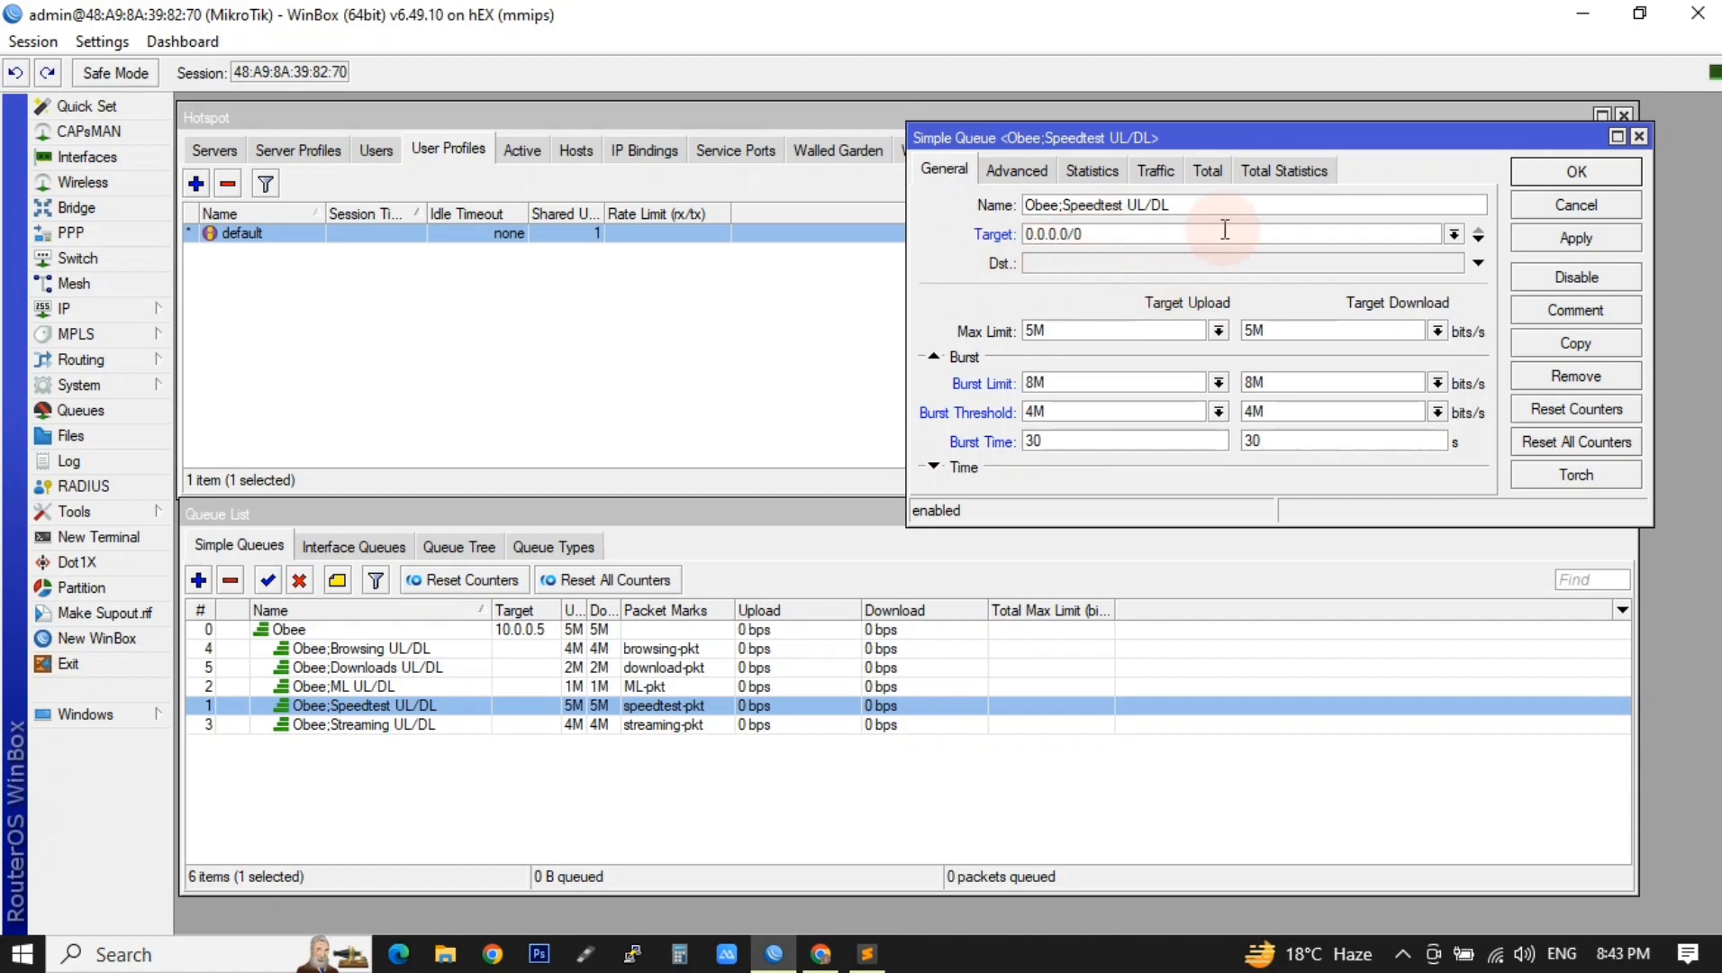
click(1576, 238)
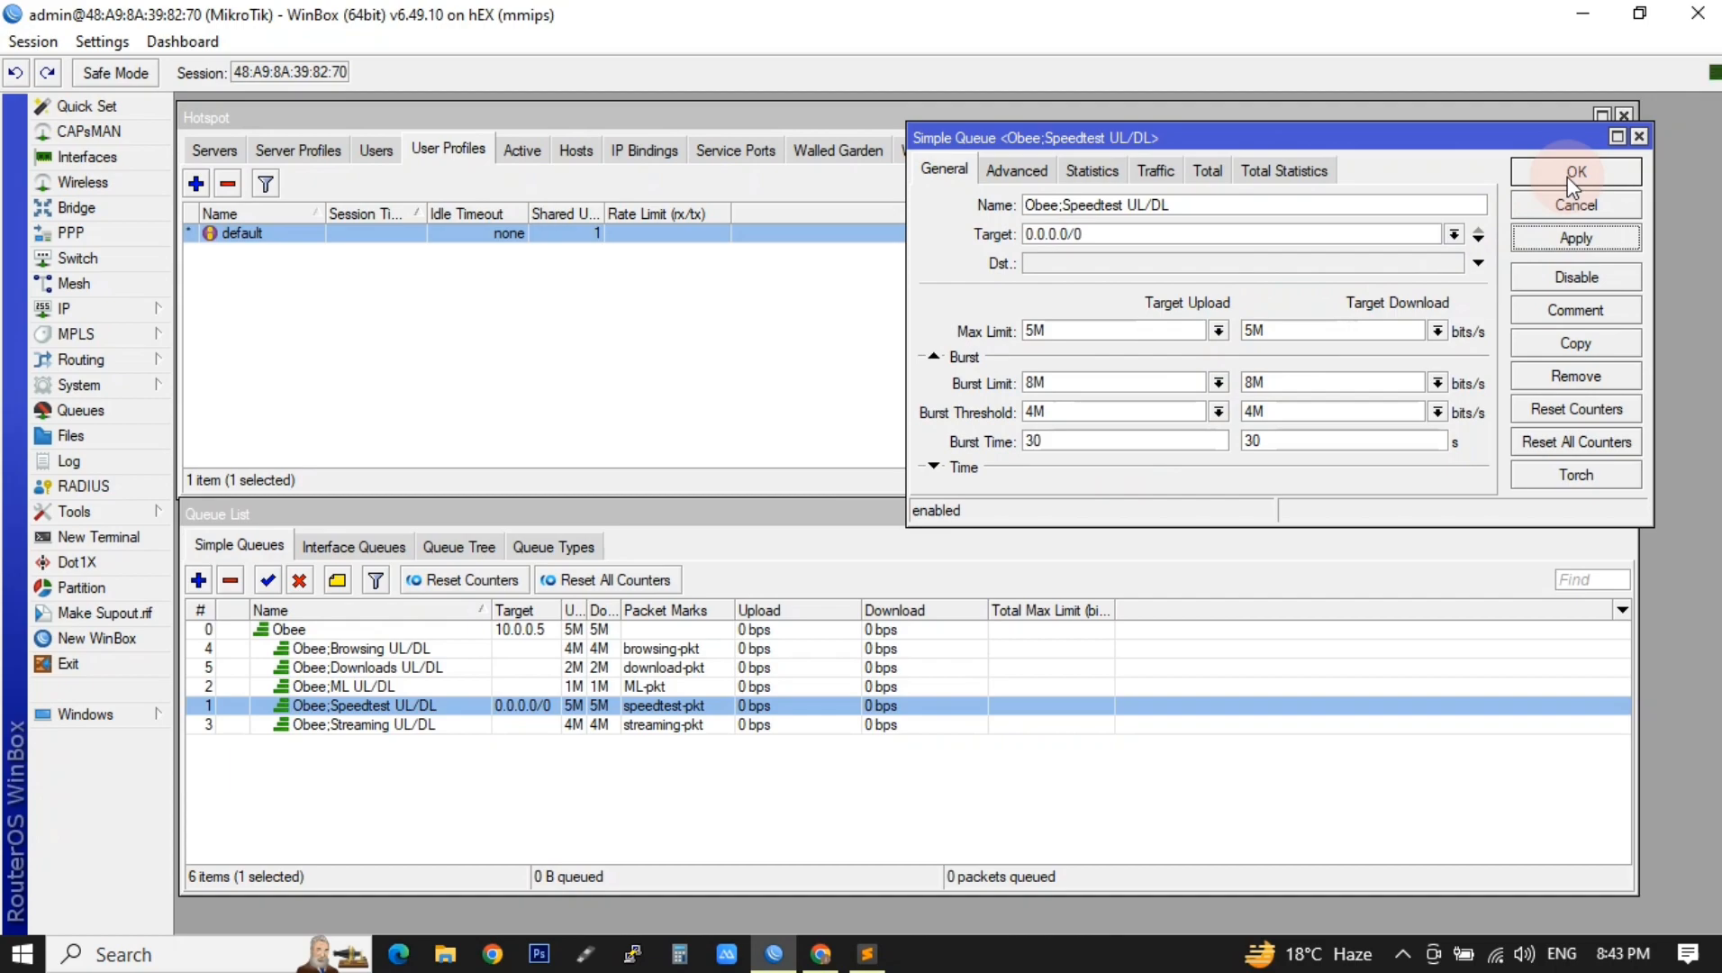
click(1575, 173)
Export the simple queues to try.rsc with 'queue simple export file=try' in a terminal.
click(536, 805)
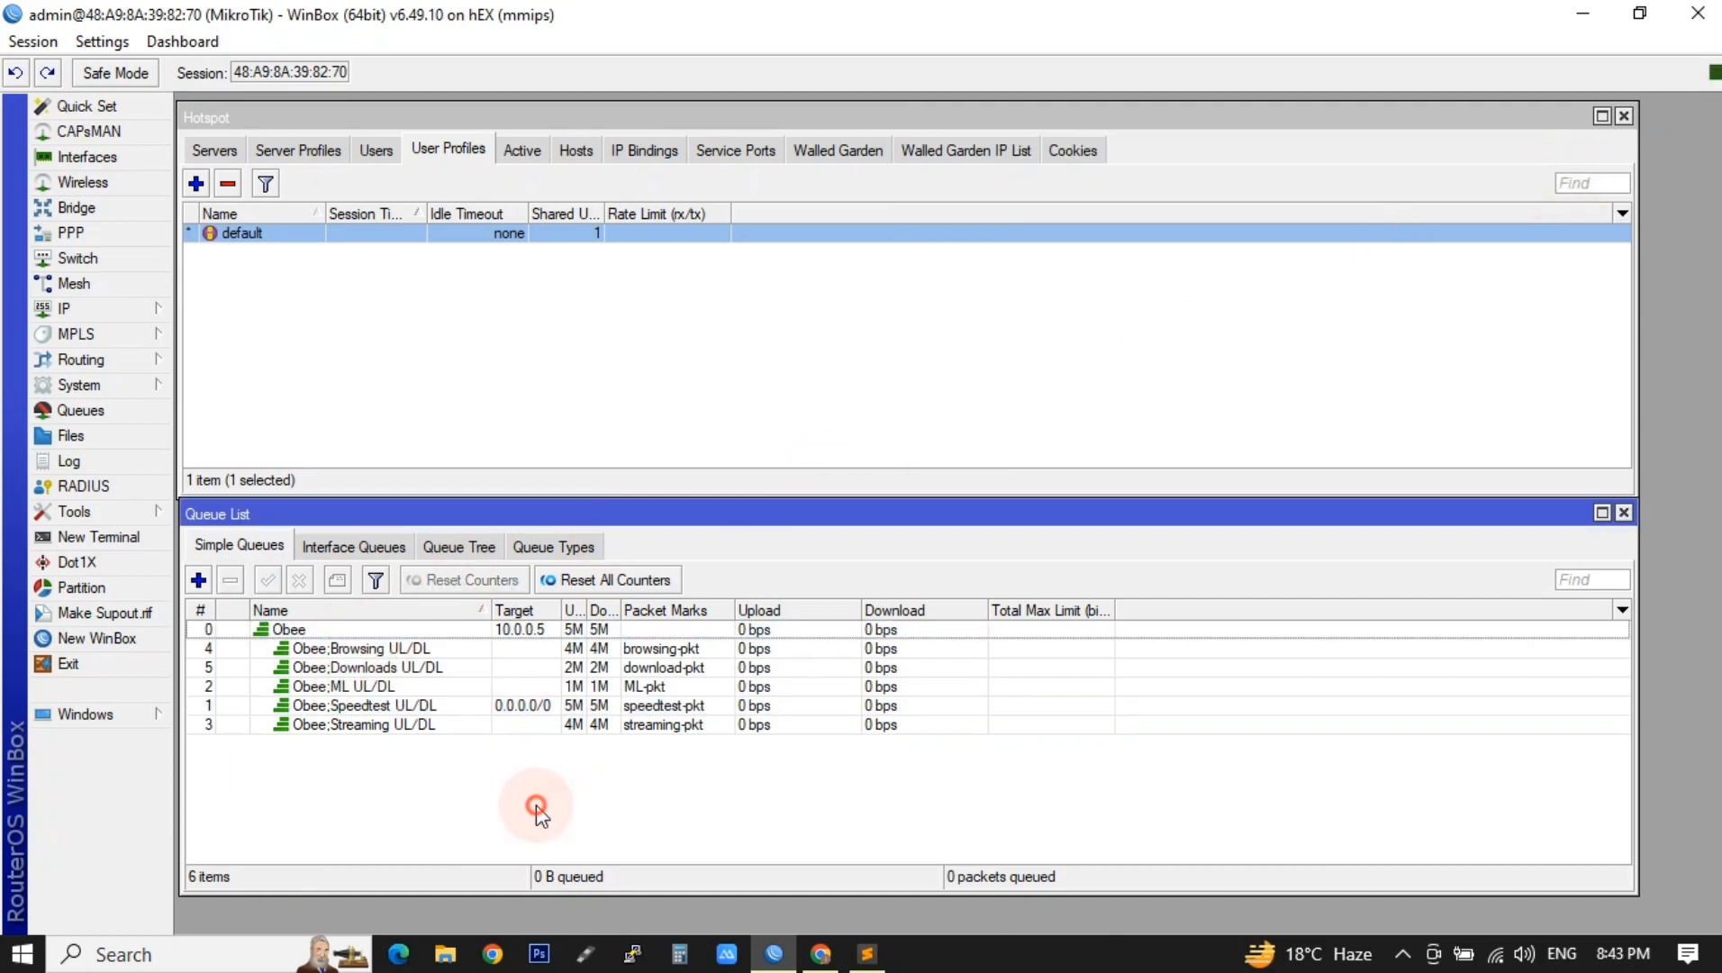
click(101, 538)
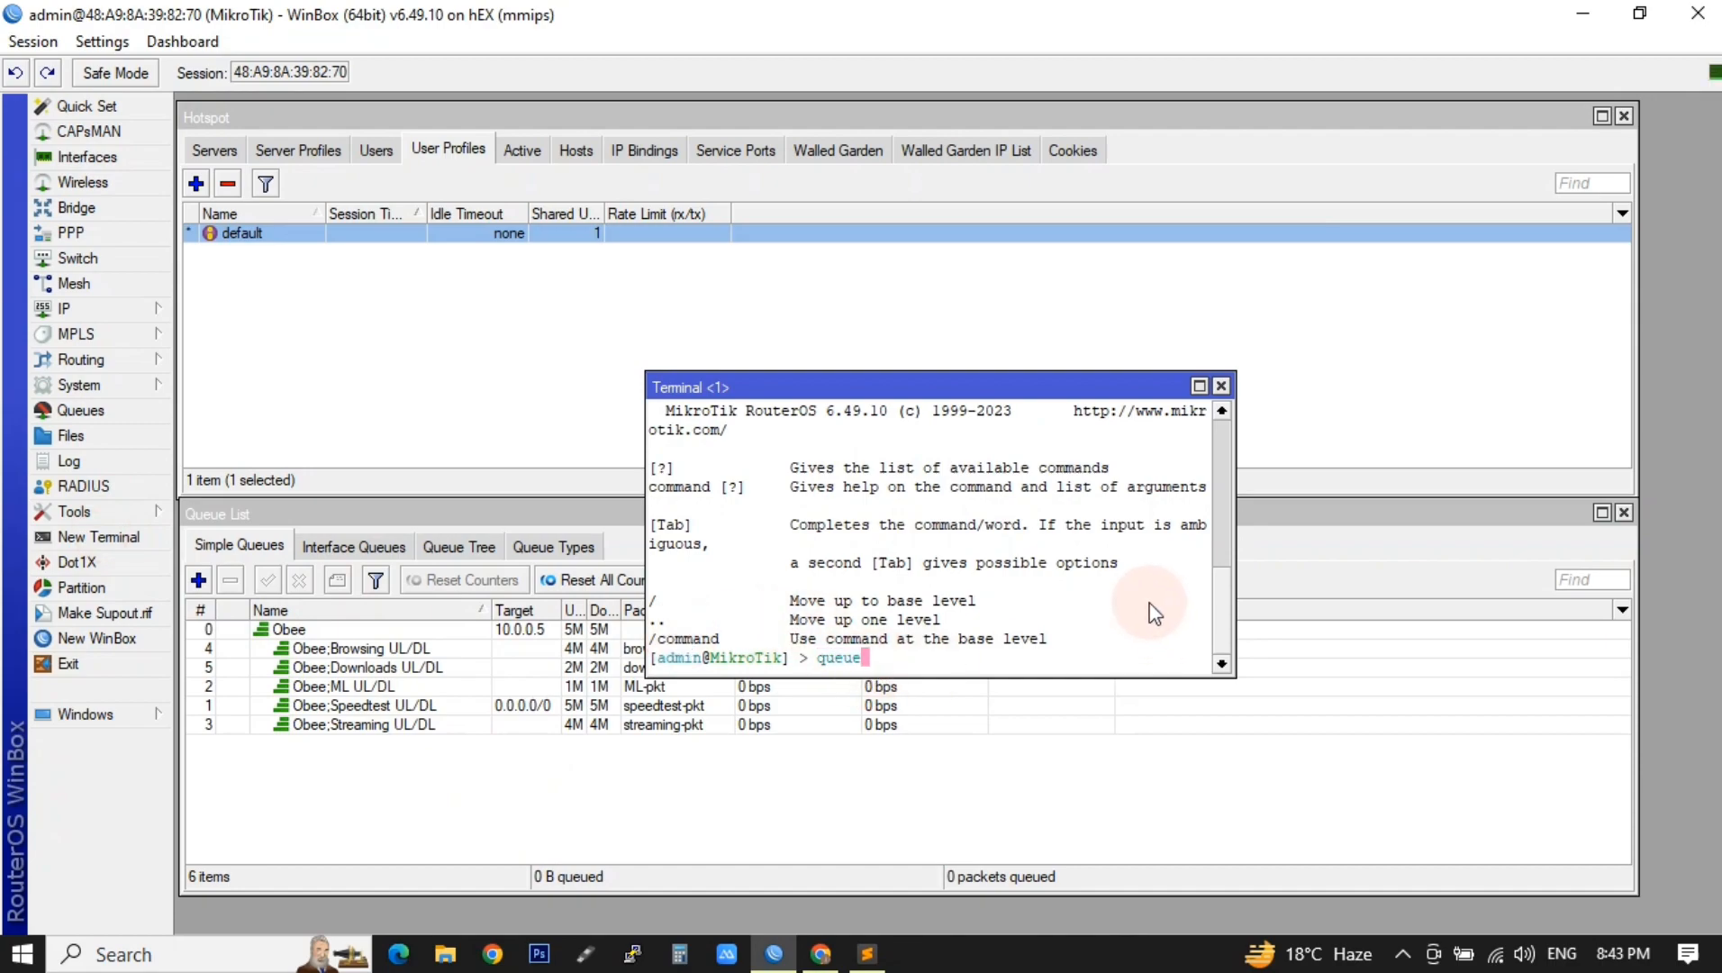
click(907, 657)
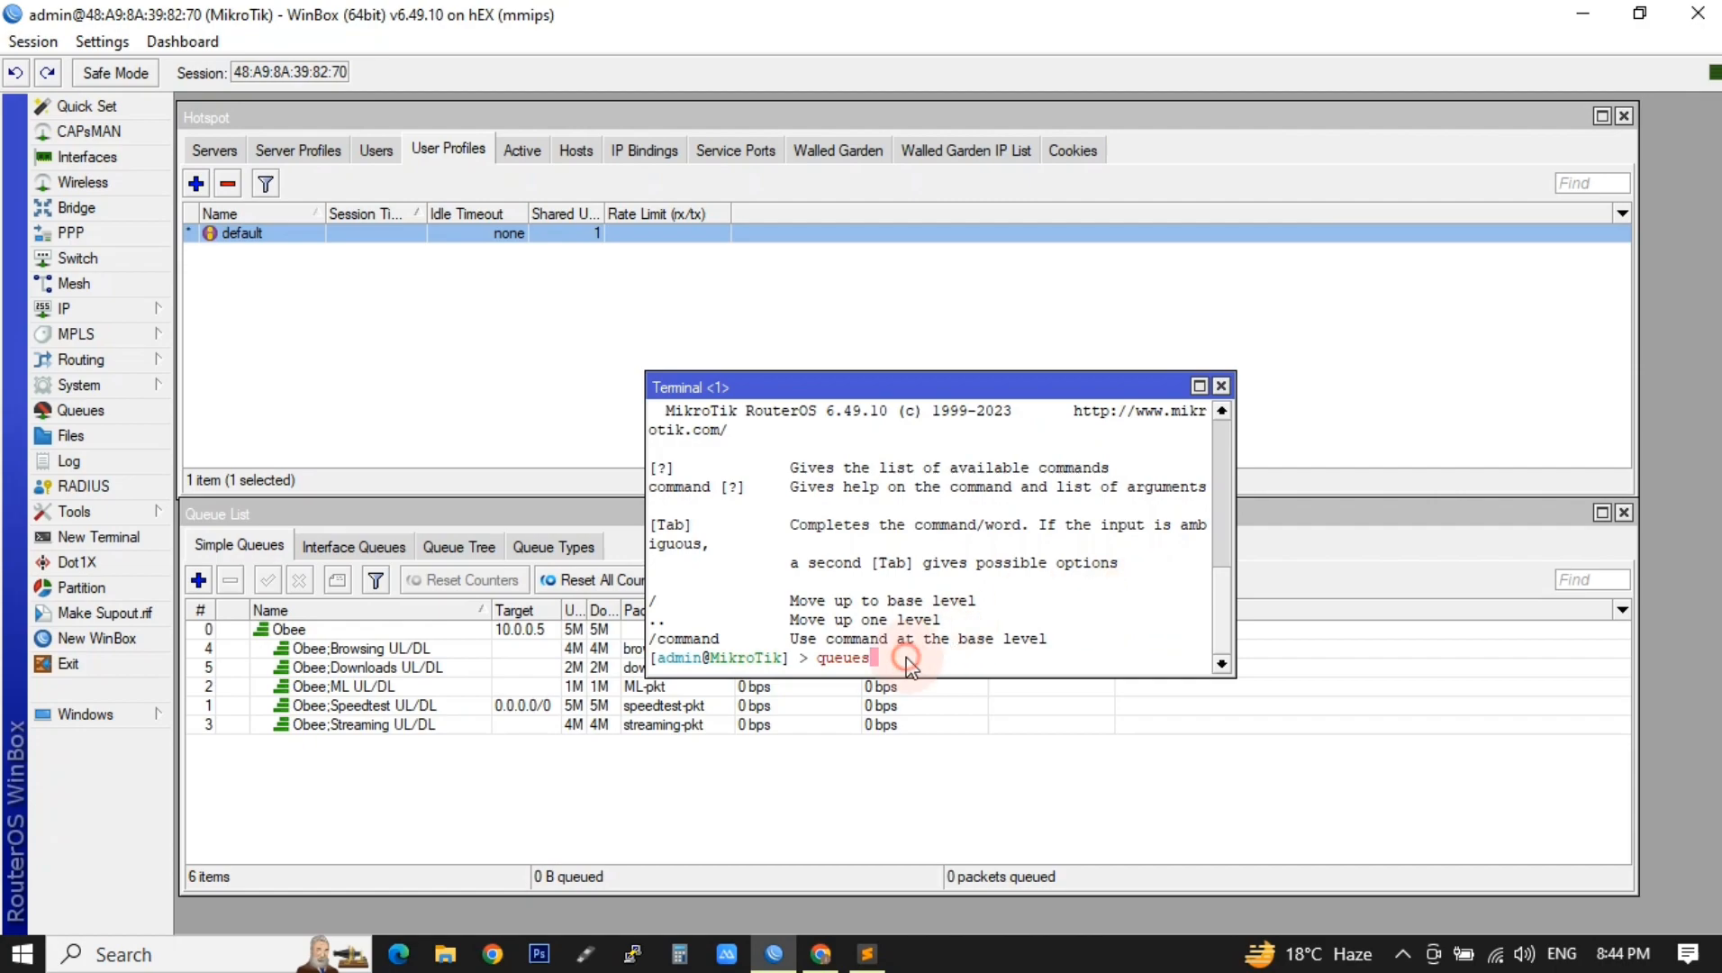
text(simple)
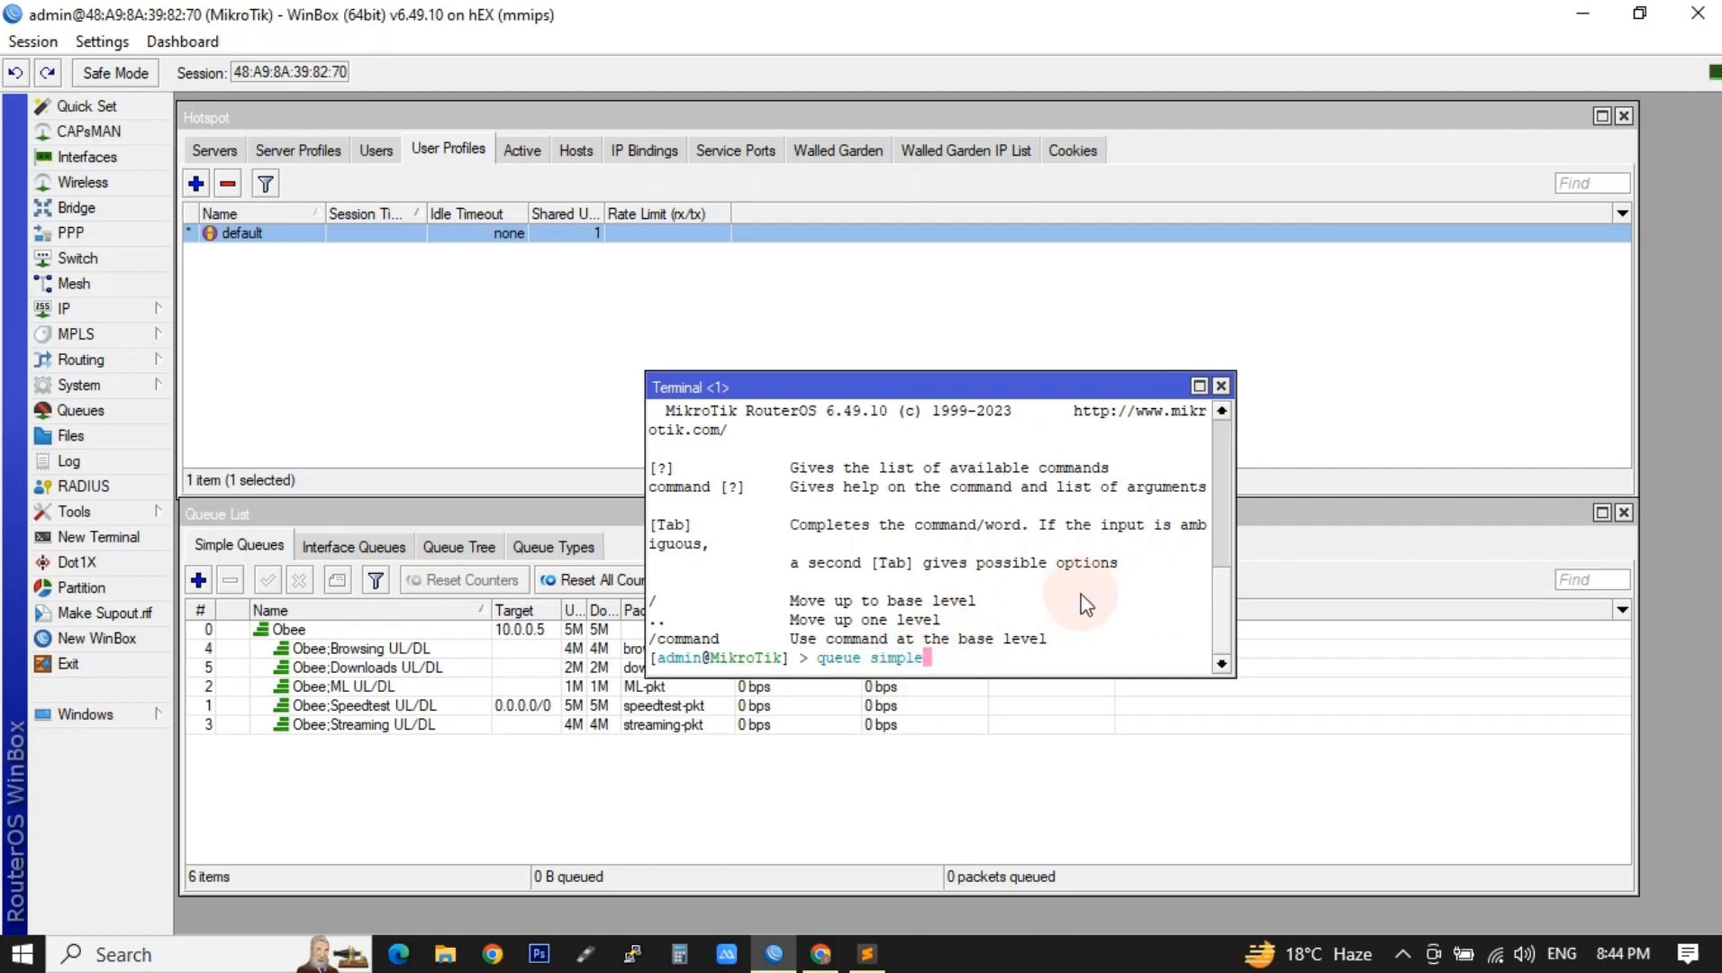
text( export file=try)
key(Return)
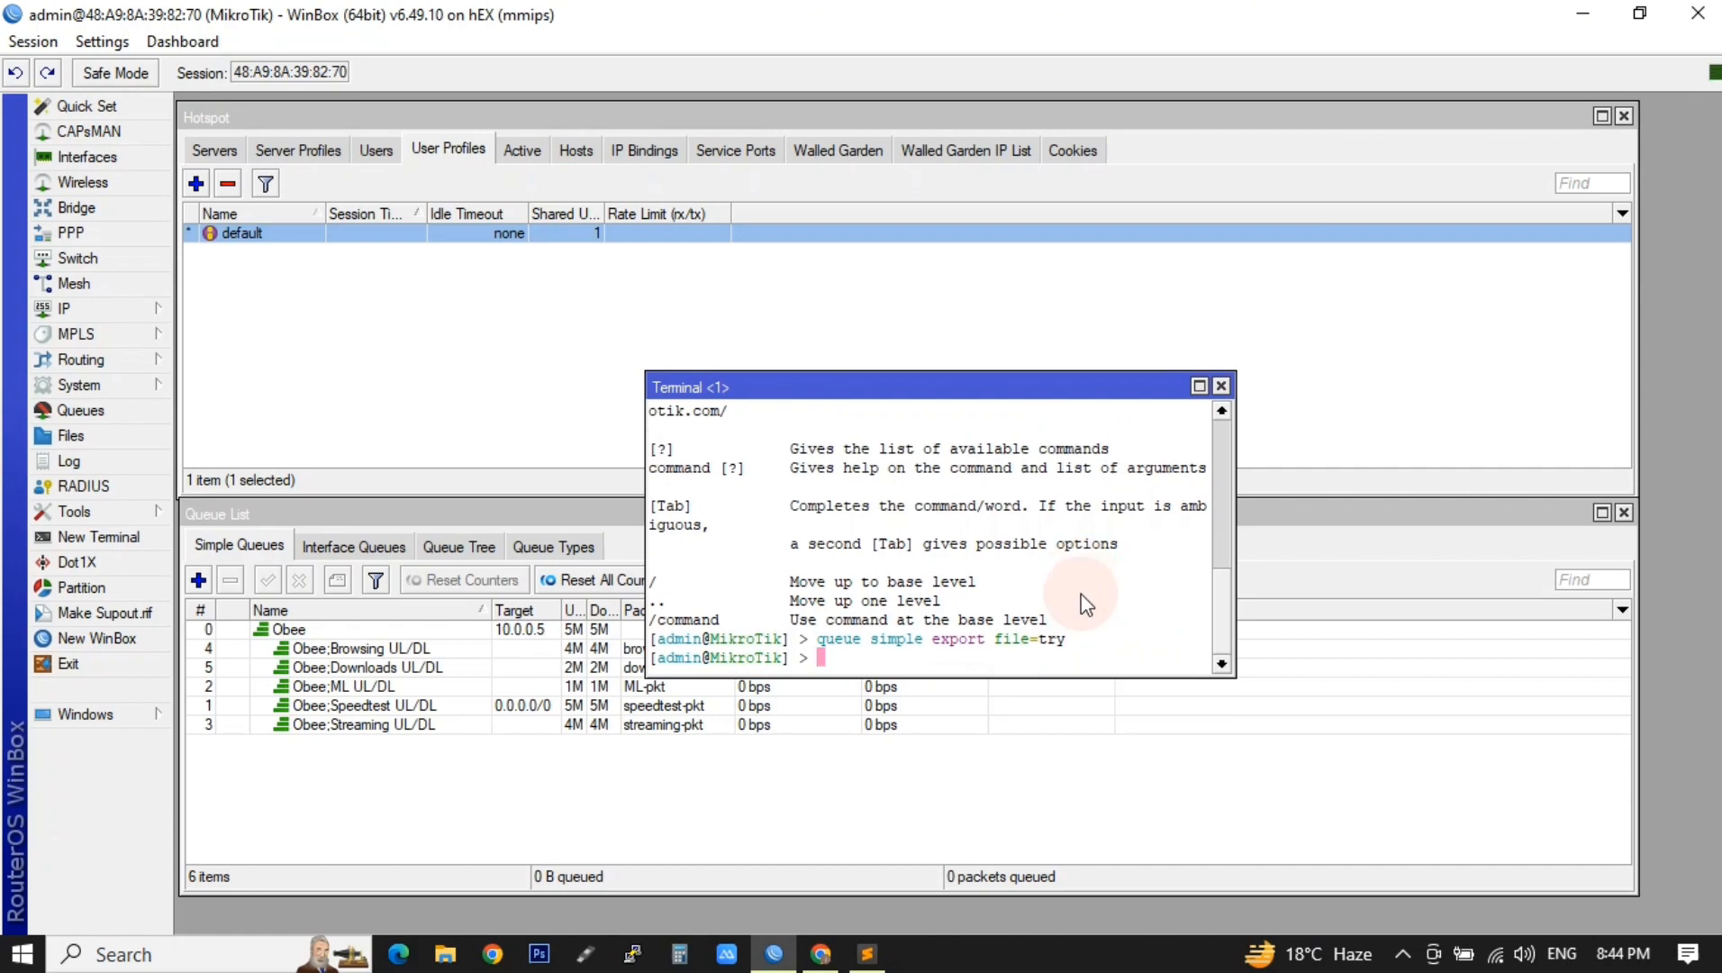
Download try.rsc from the router's Files list to the Desktop.
click(65, 435)
scroll(397, 719, down, 5)
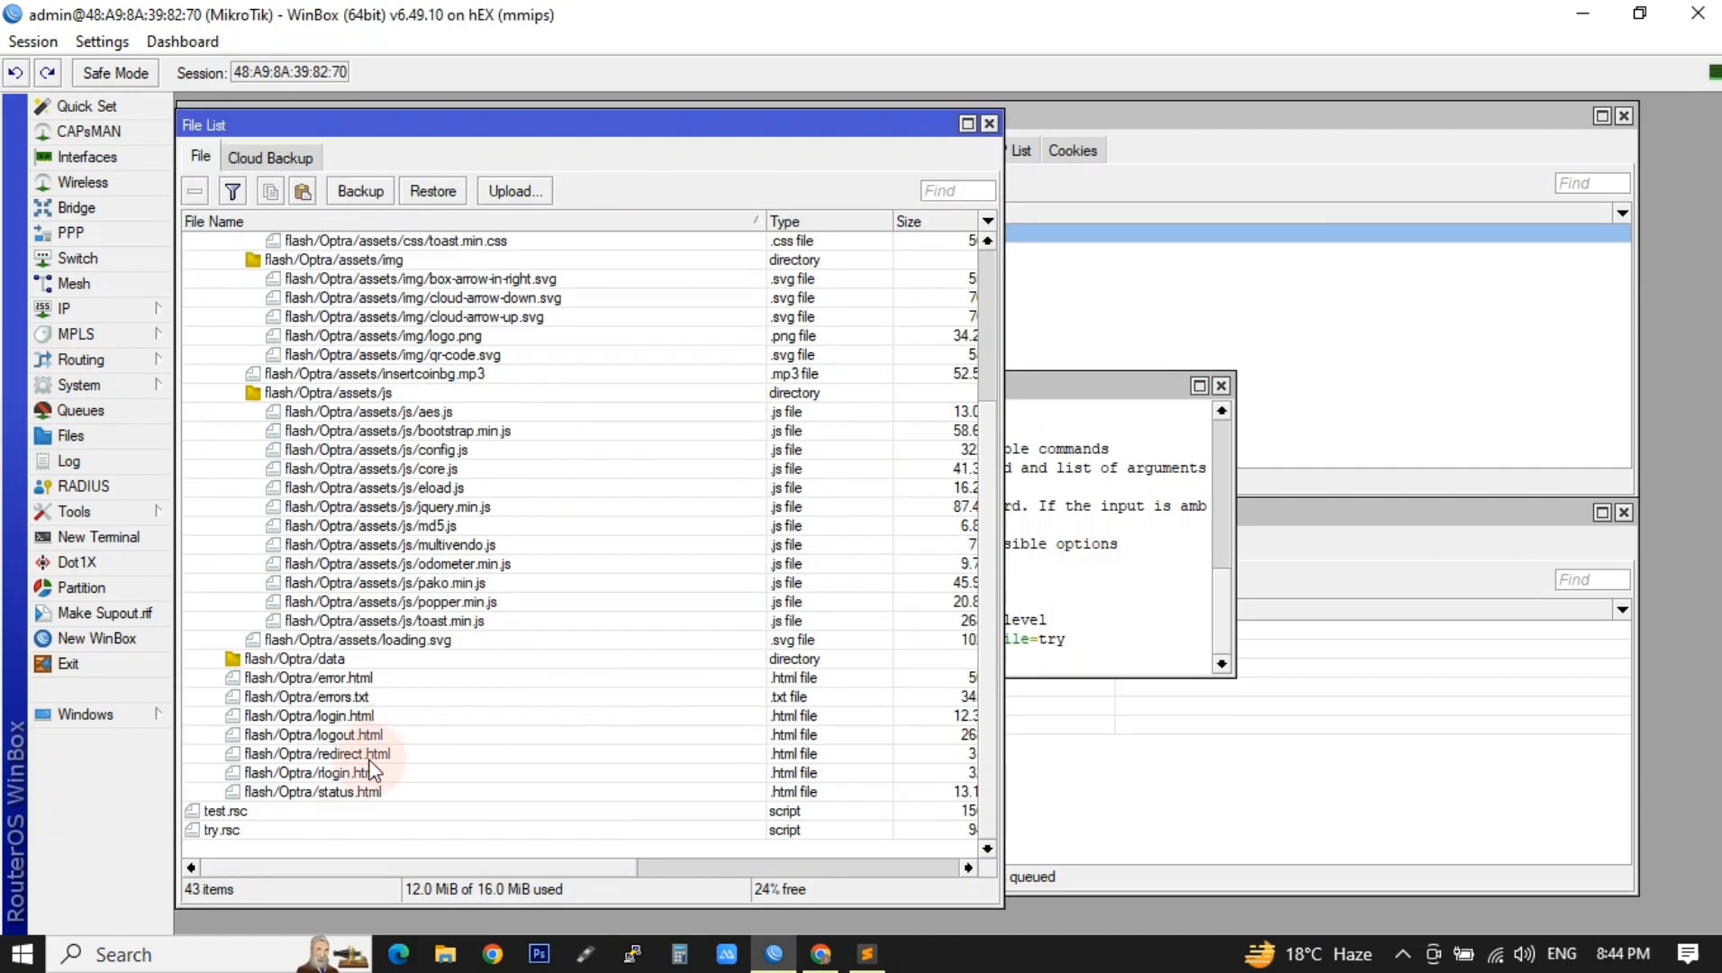
click(238, 829)
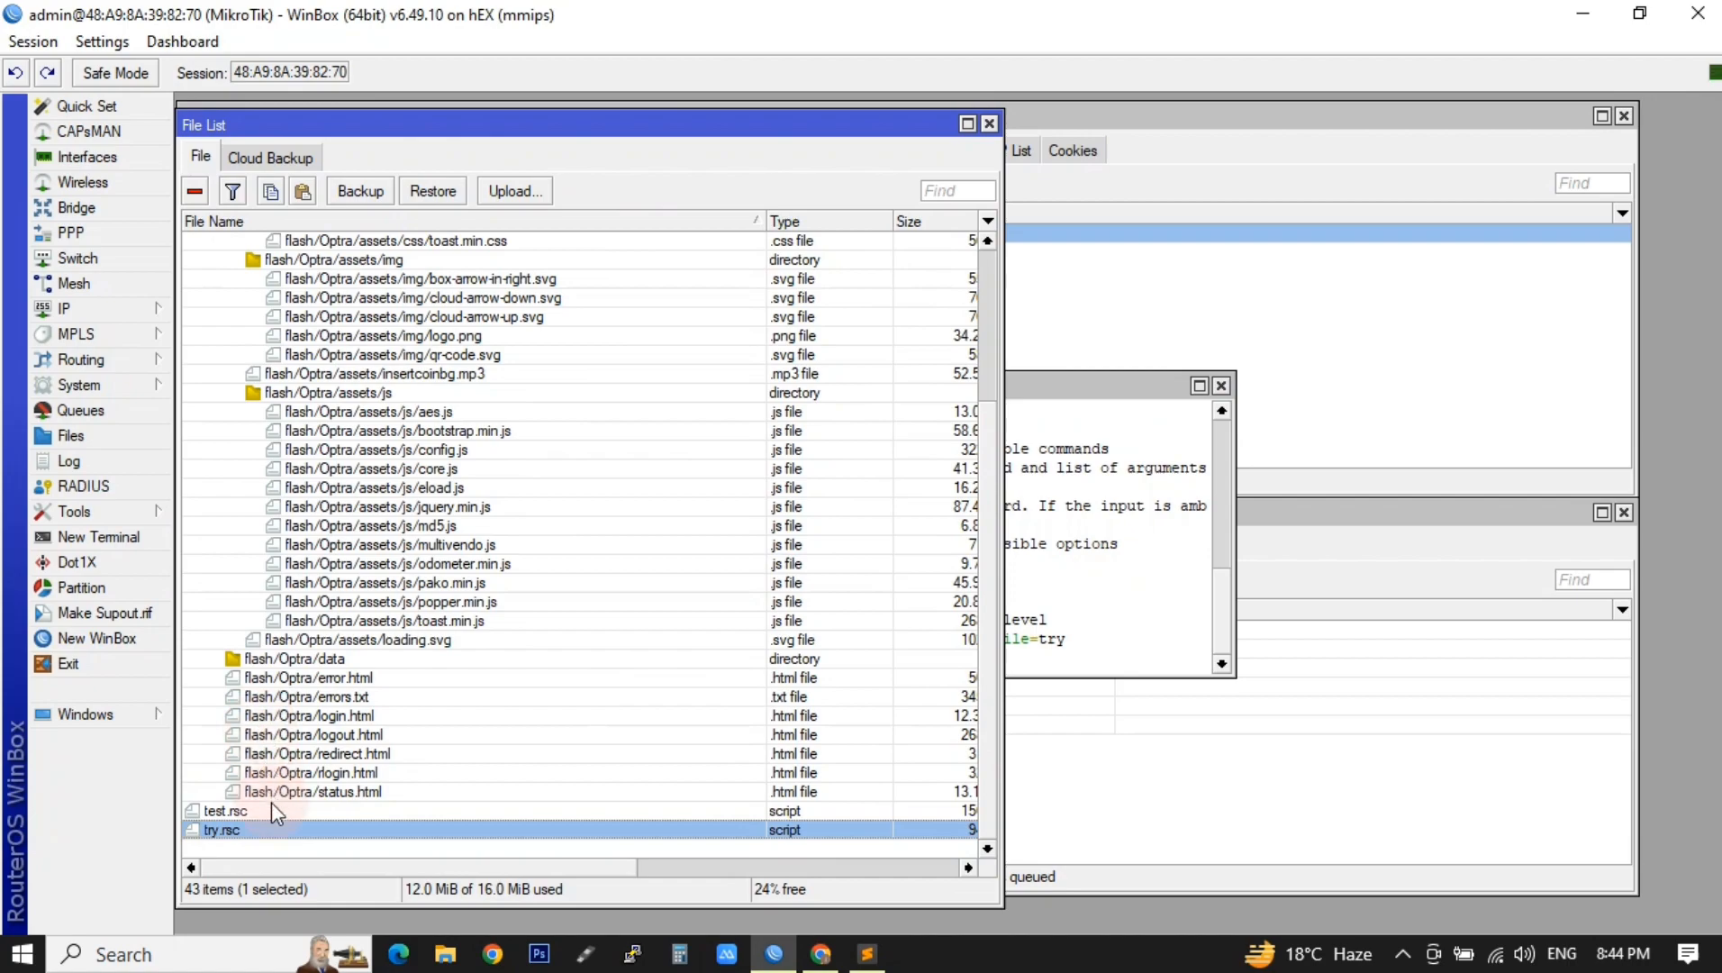
right_click(236, 829)
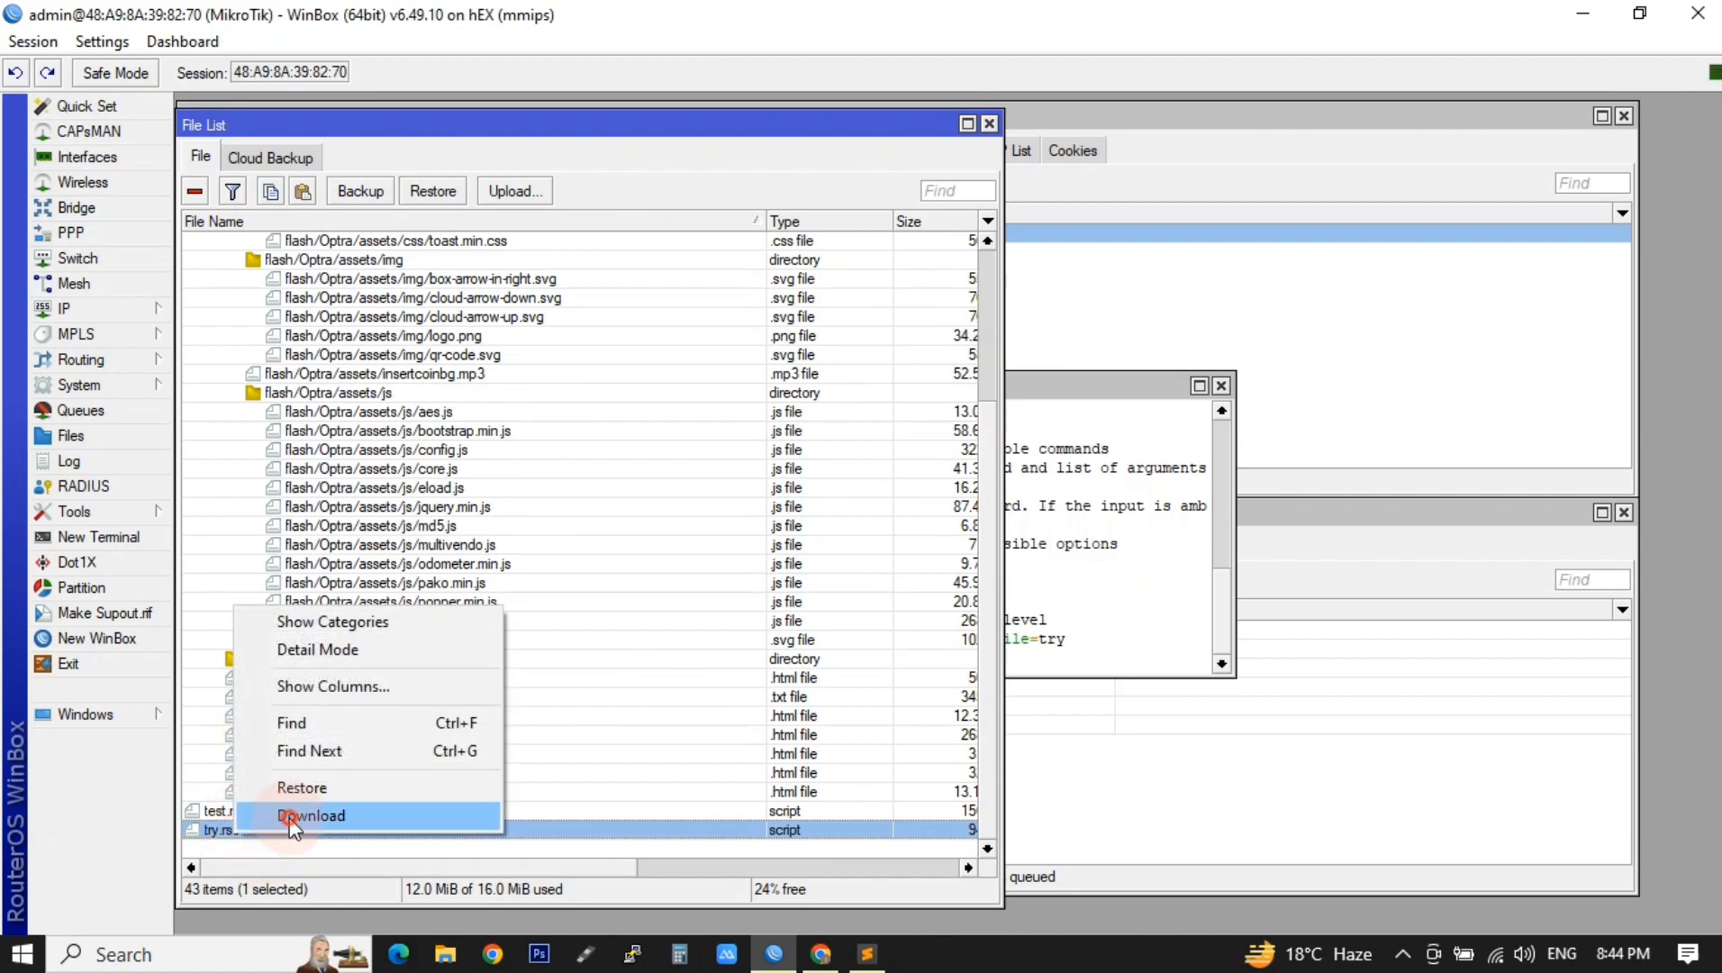
click(292, 817)
click(736, 384)
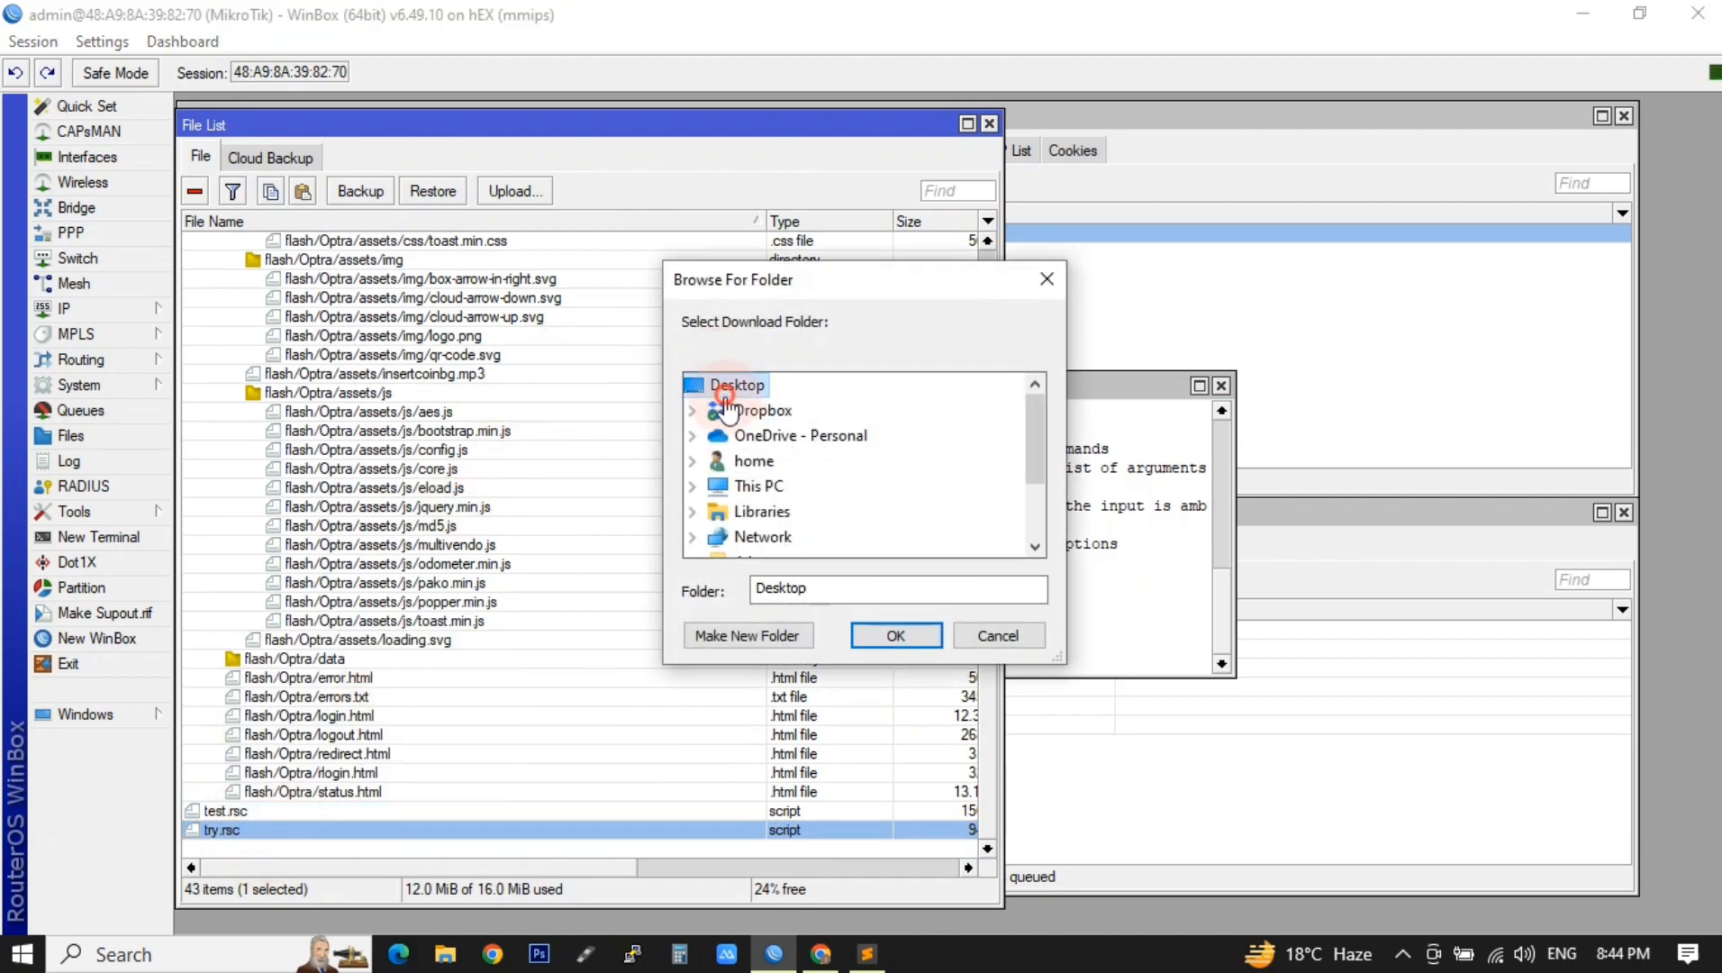
click(892, 634)
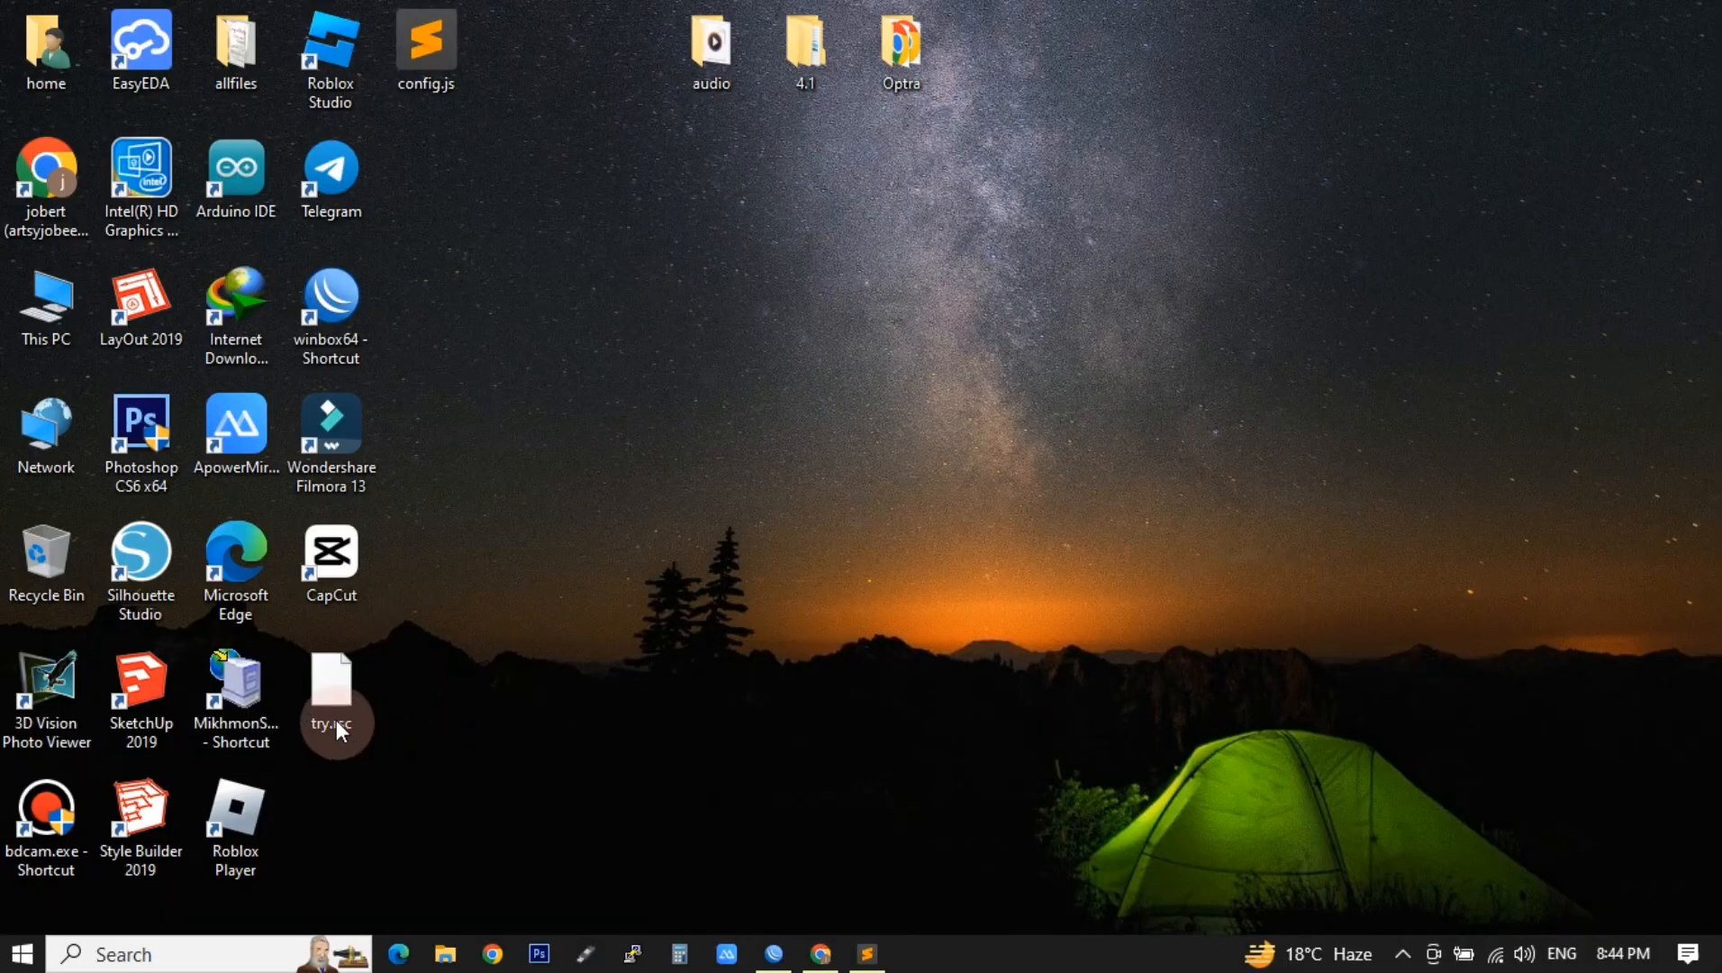
right_click(320, 688)
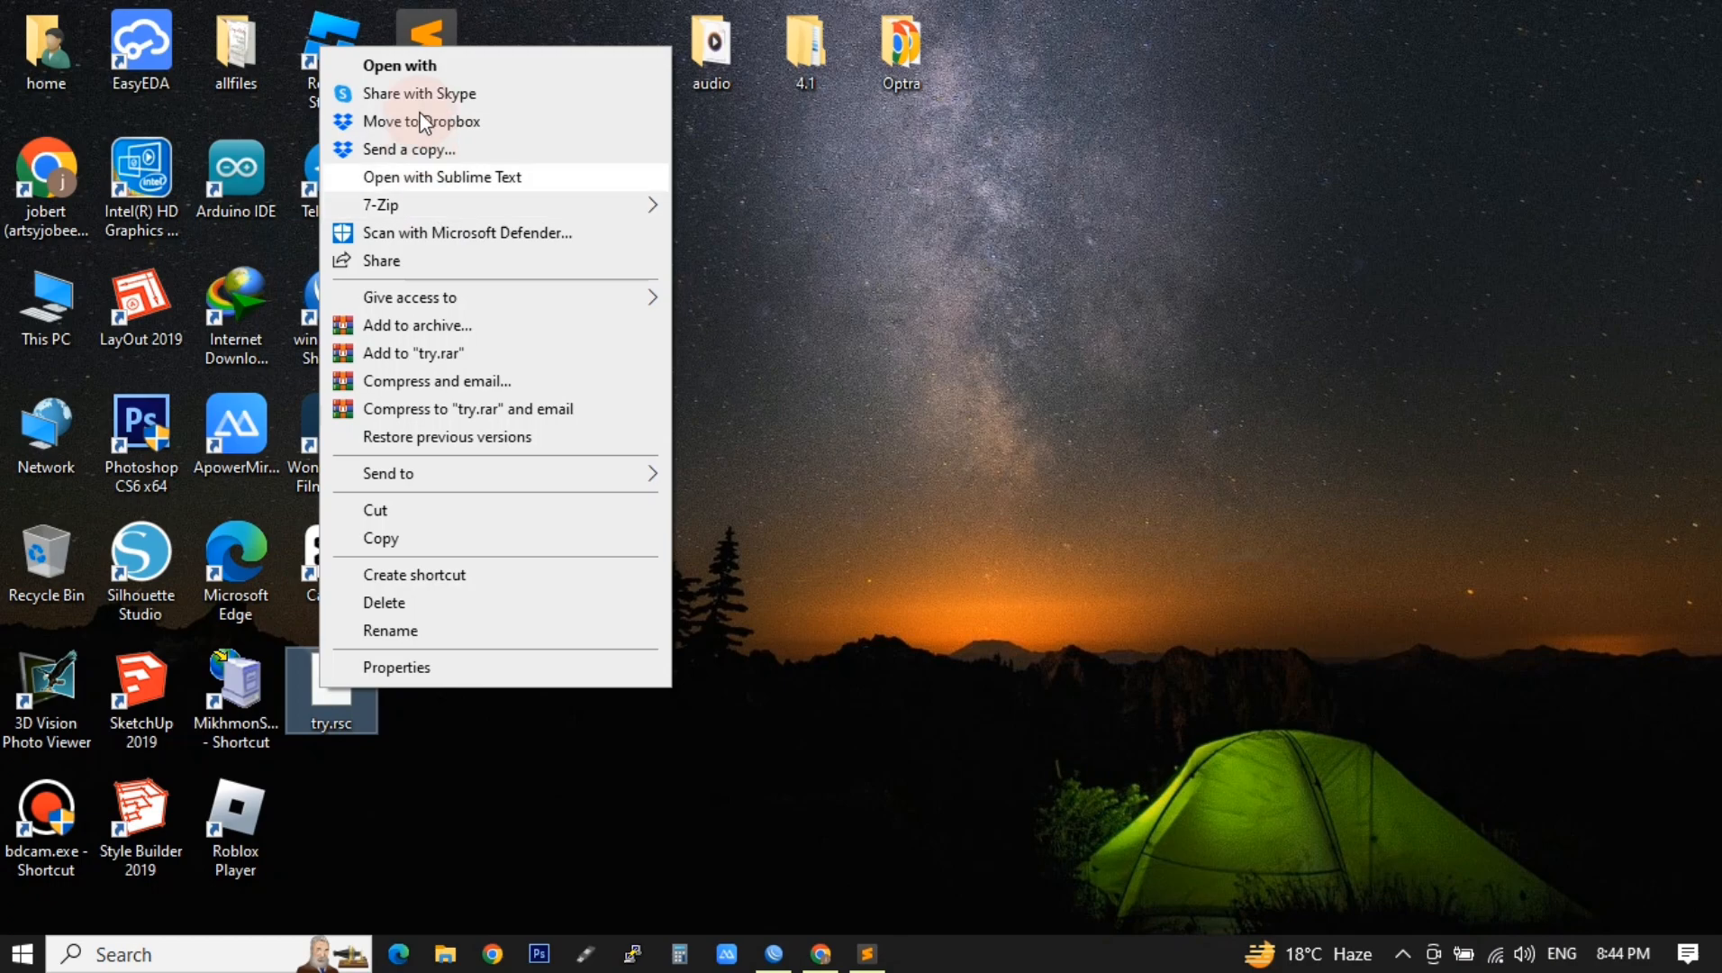
Copy the burst settings from line 7 of try.rsc.
click(424, 184)
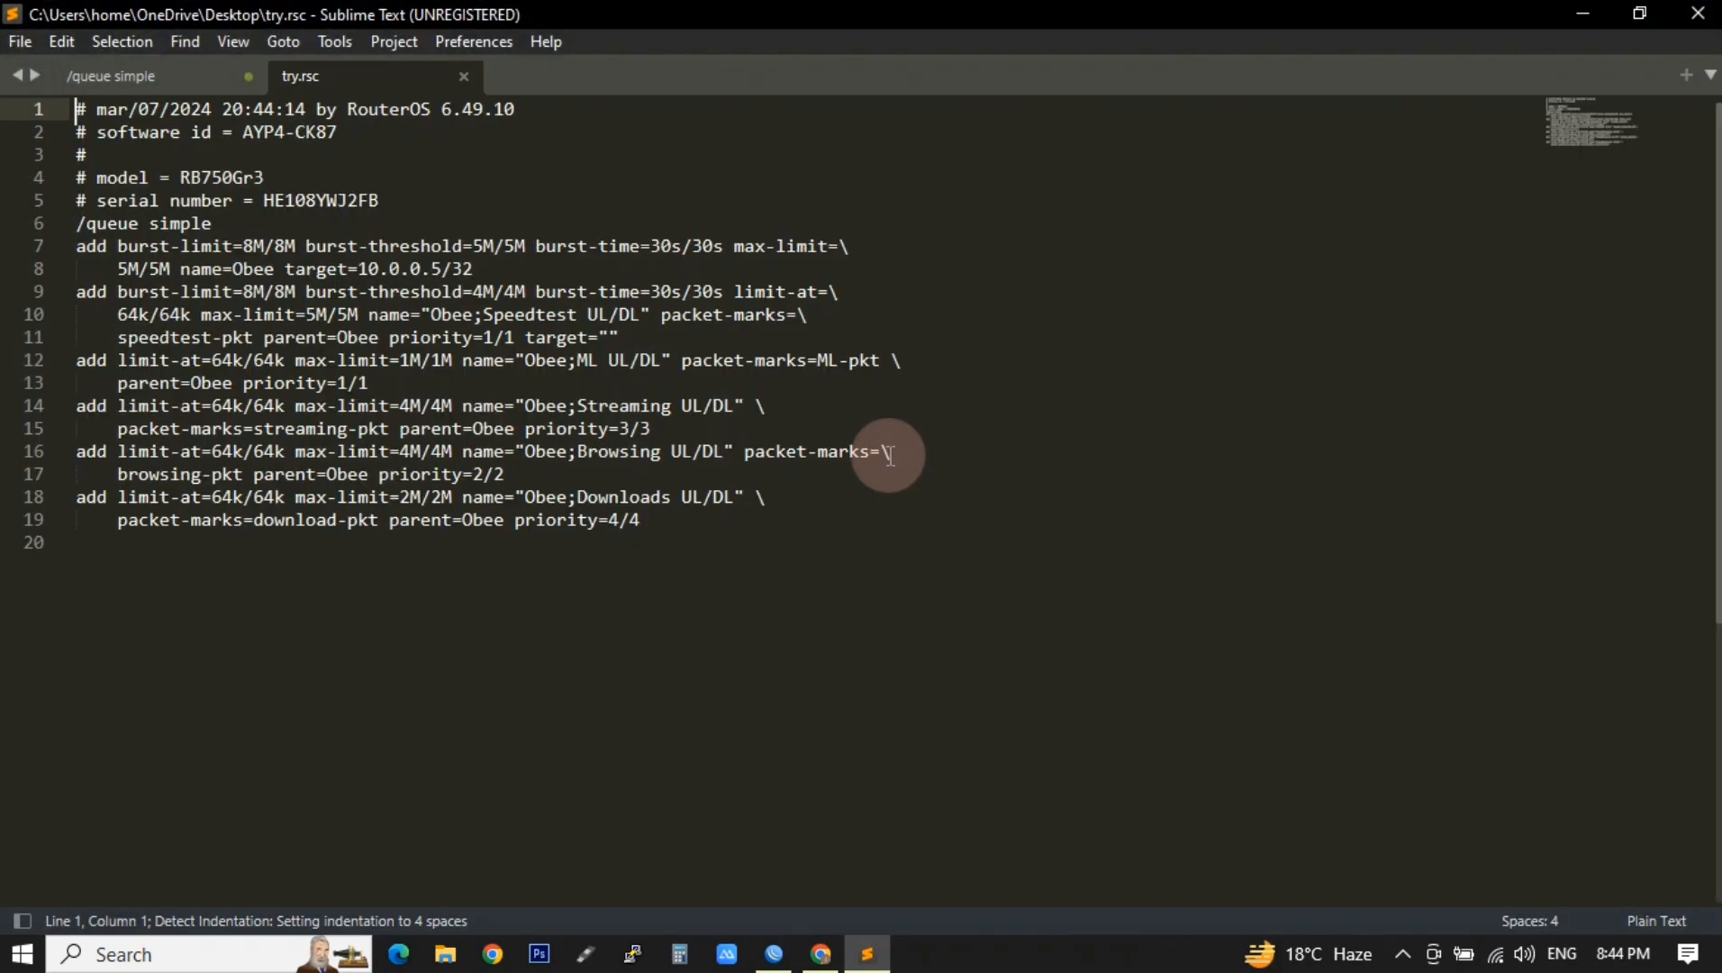
drag(118, 246, 717, 244)
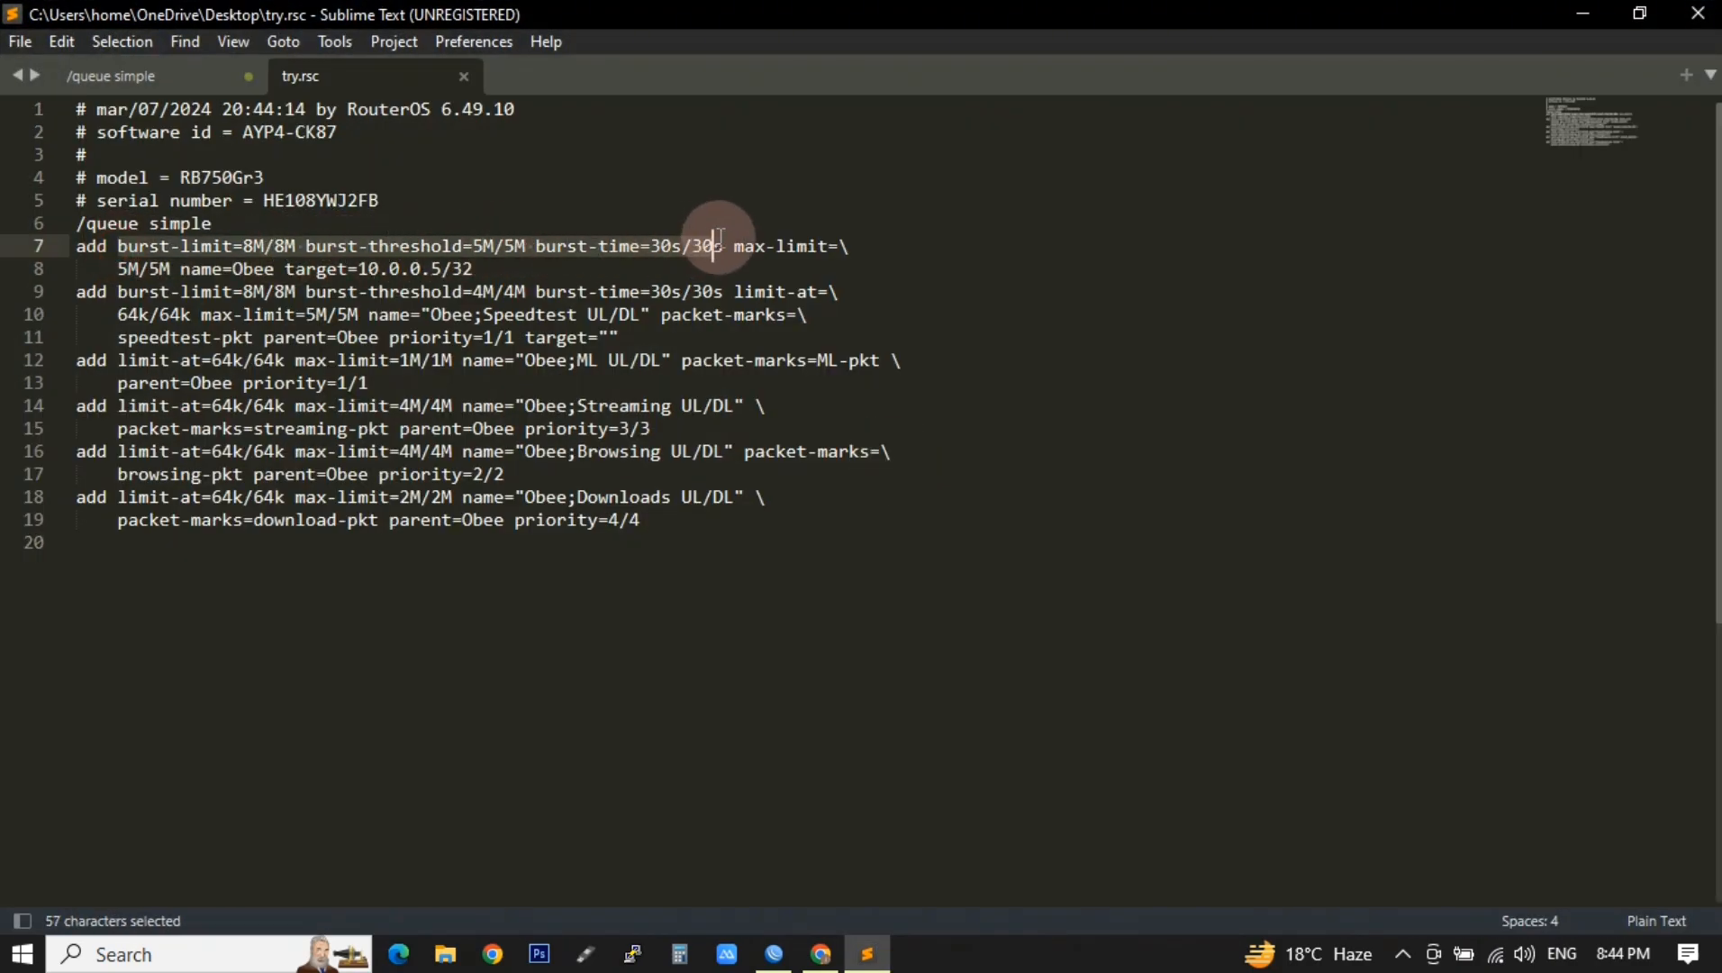
right_click(695, 258)
click(748, 322)
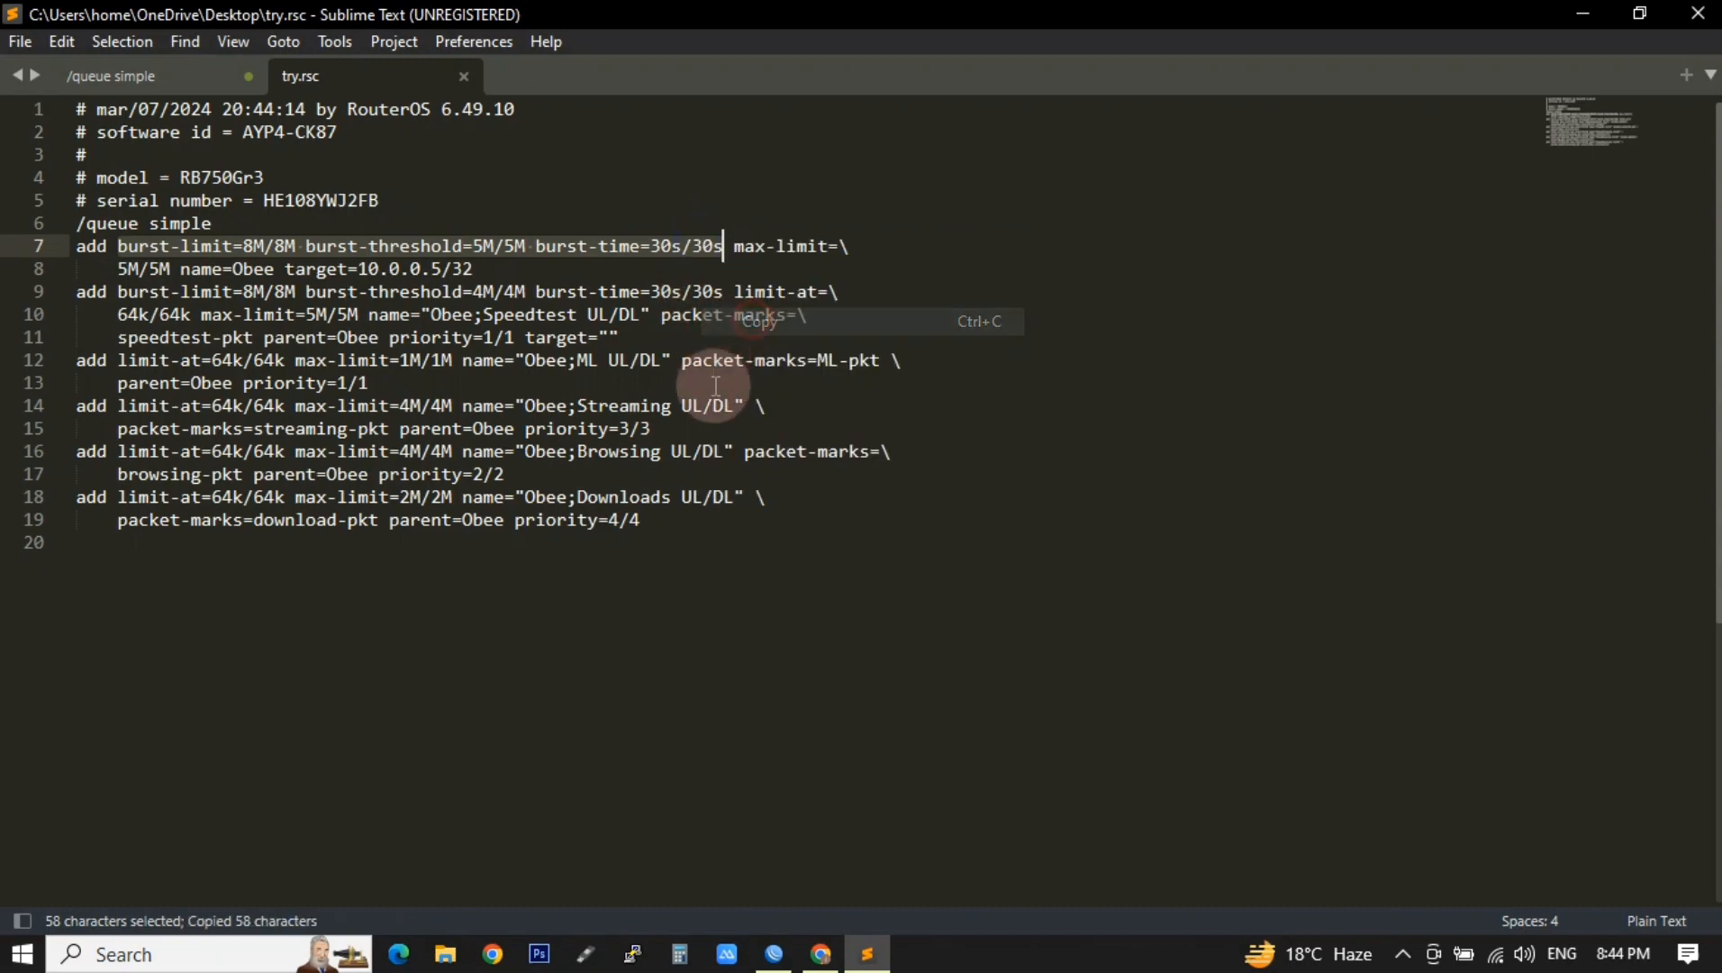
Paste the burst settings into the parent queue (line 2) and Speedtest queue (line 3).
click(103, 81)
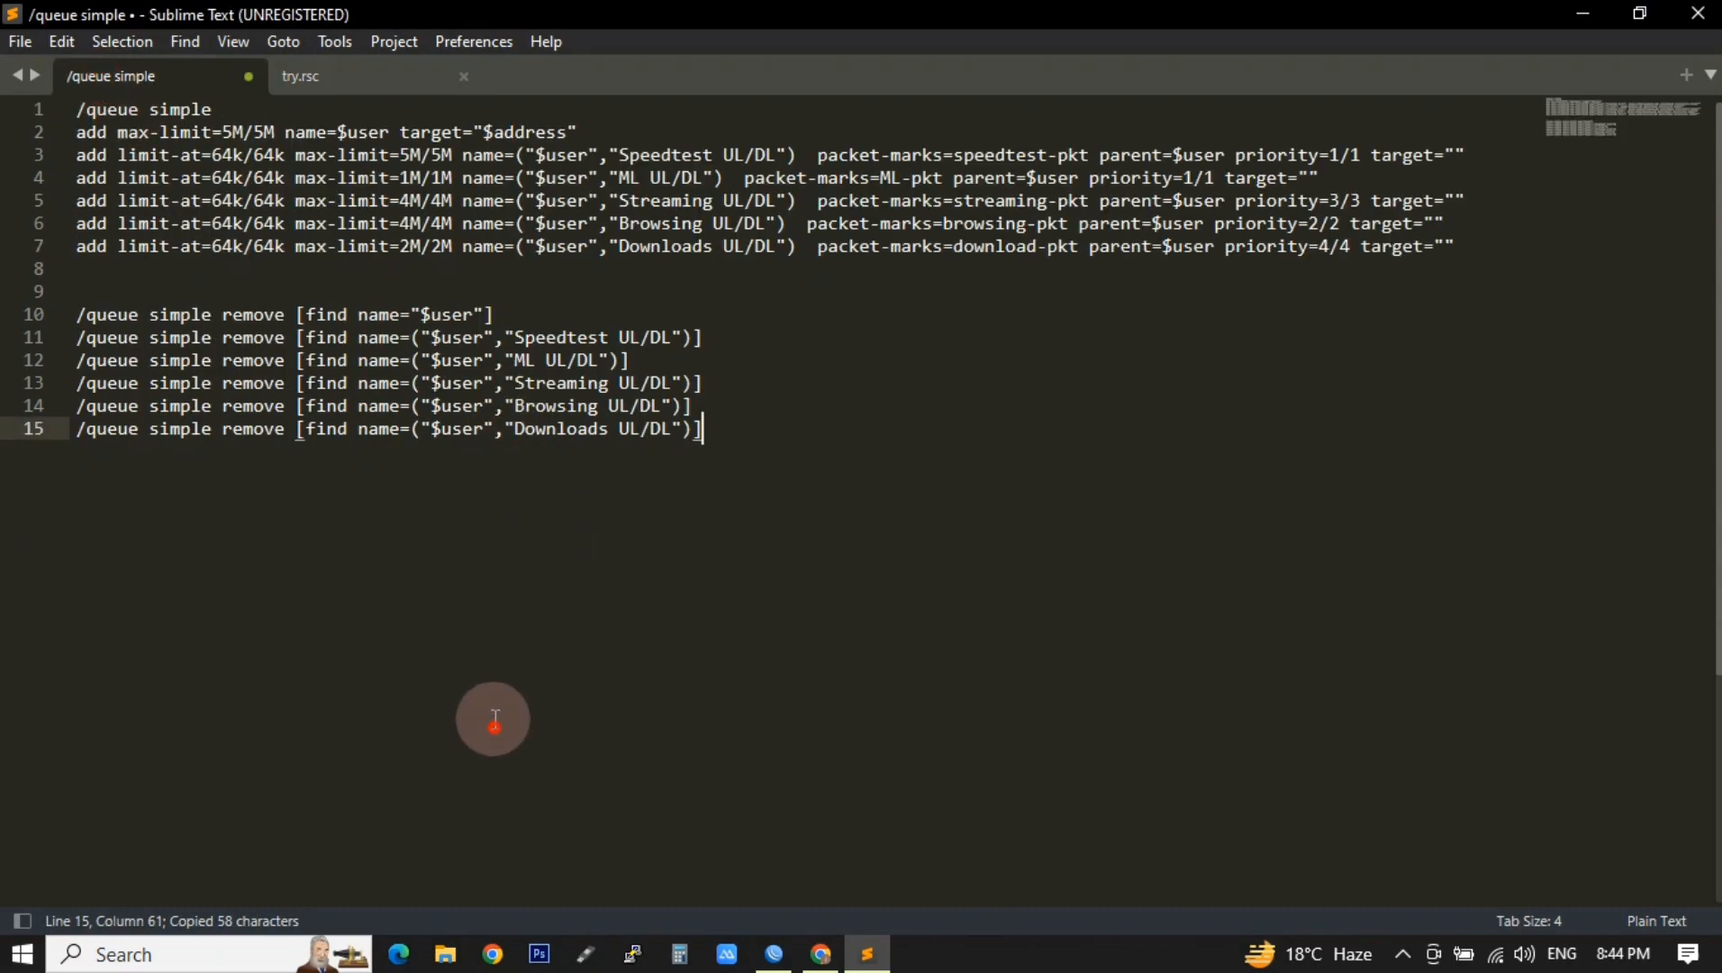
click(121, 135)
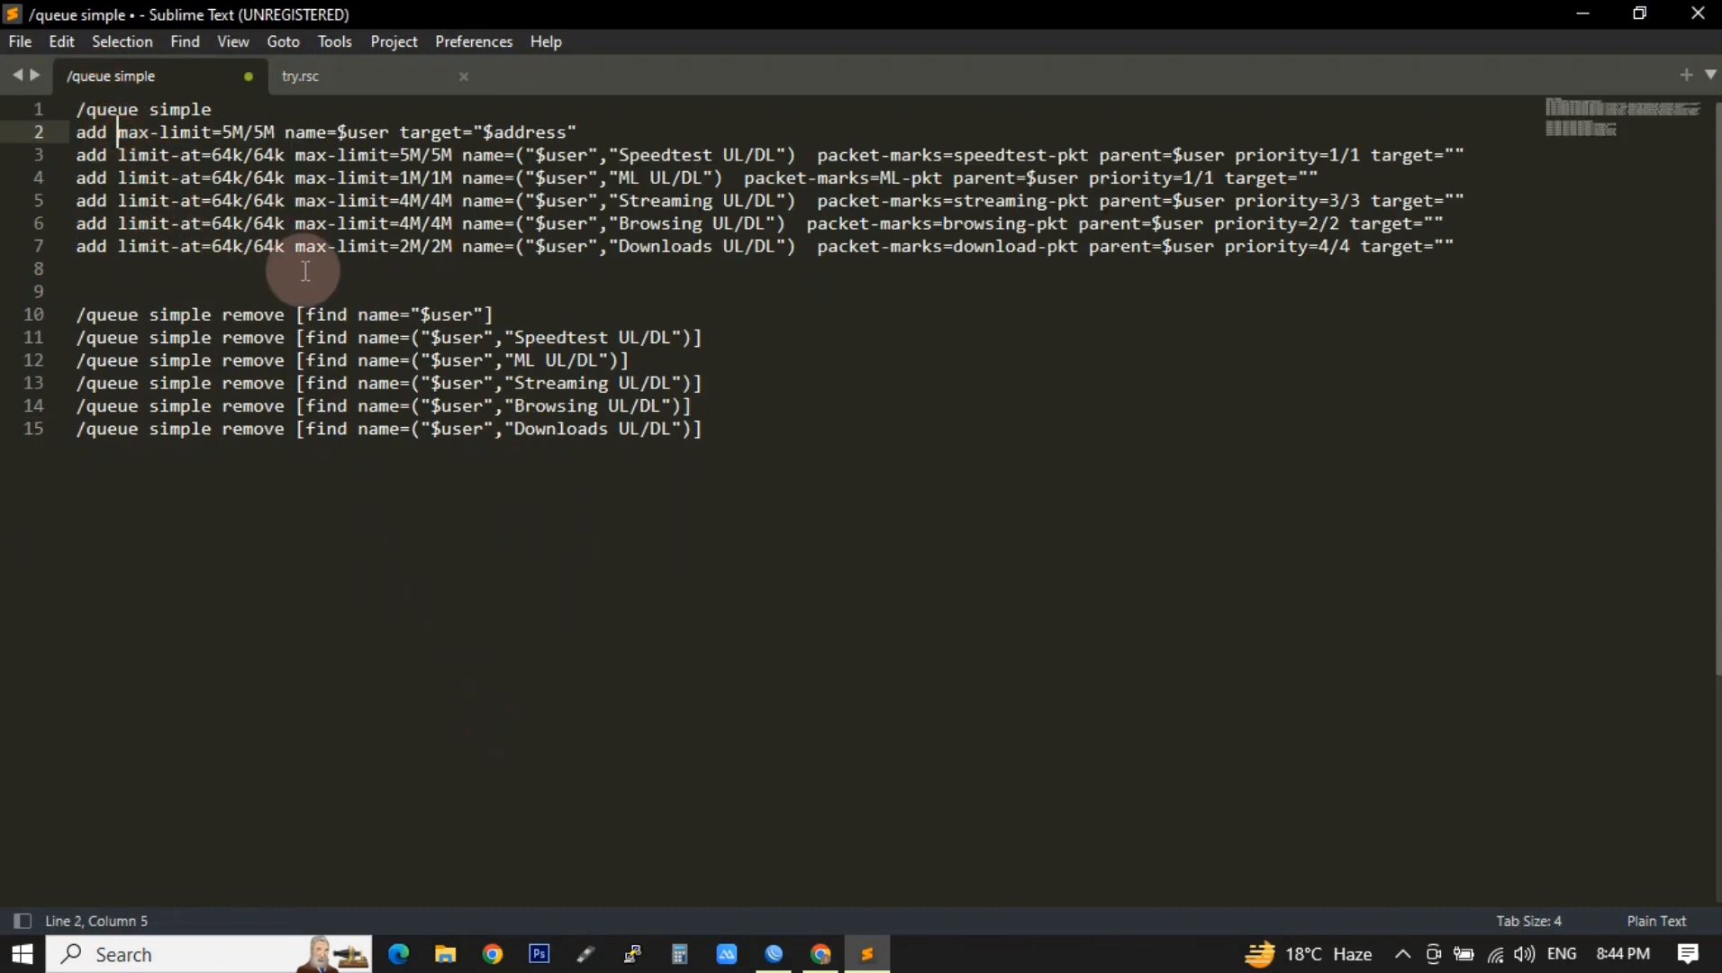
key(ctrl+v)
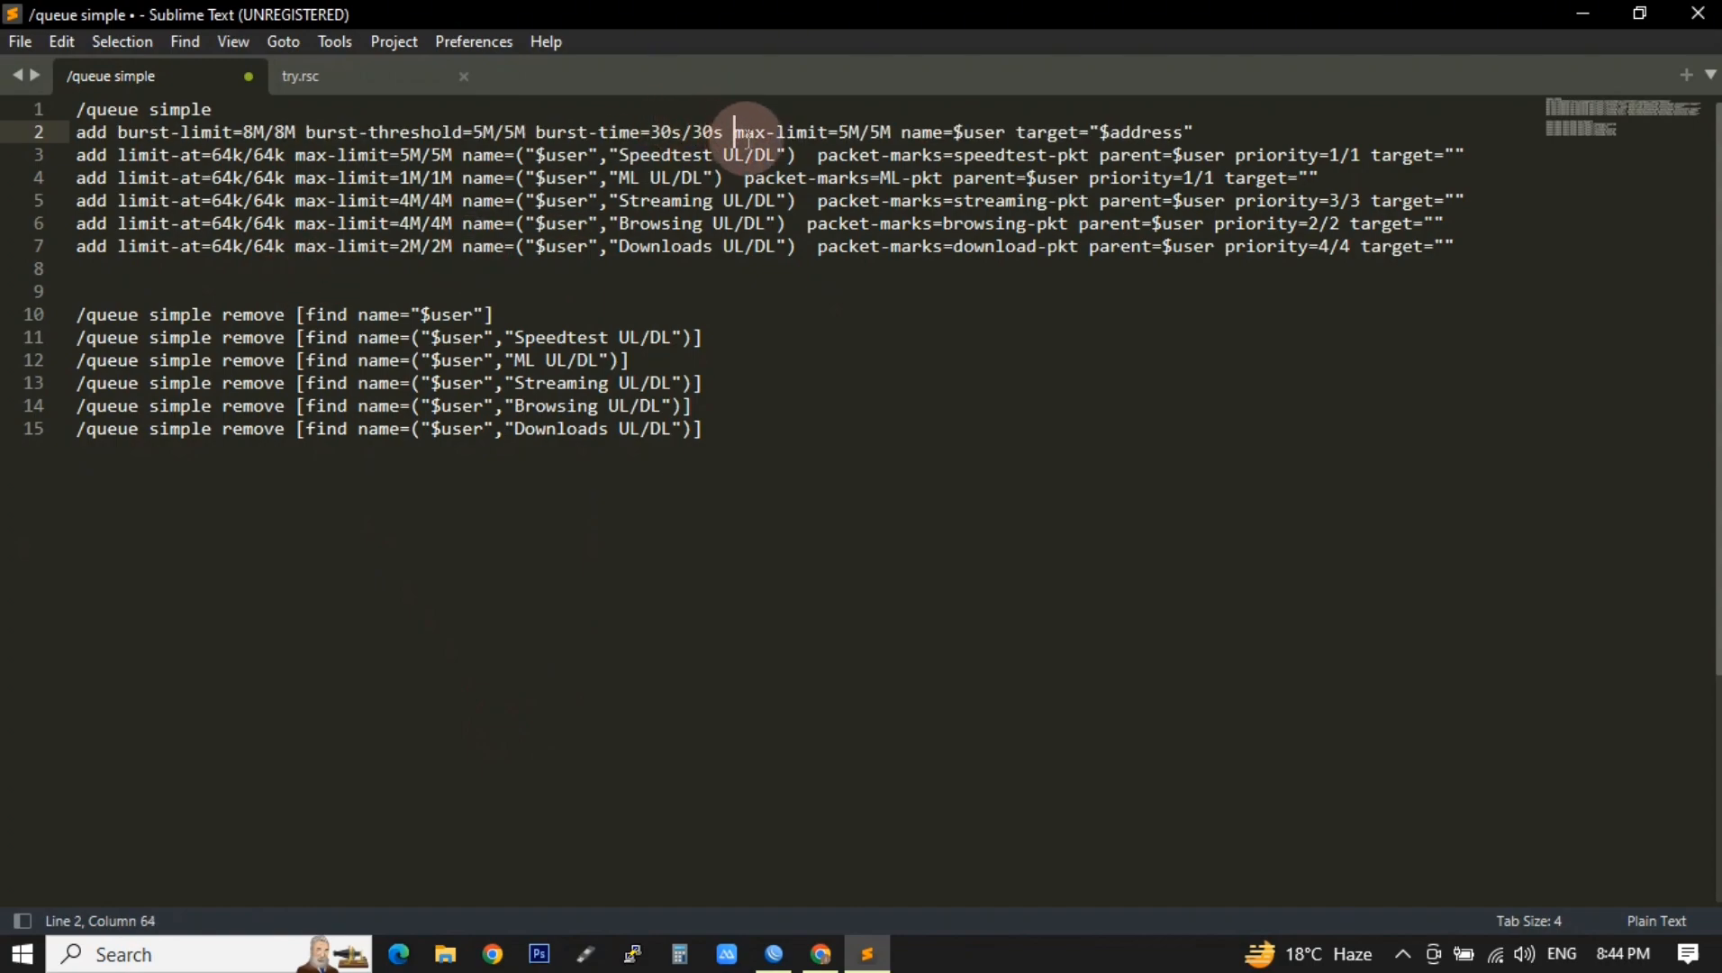
drag(722, 131, 124, 132)
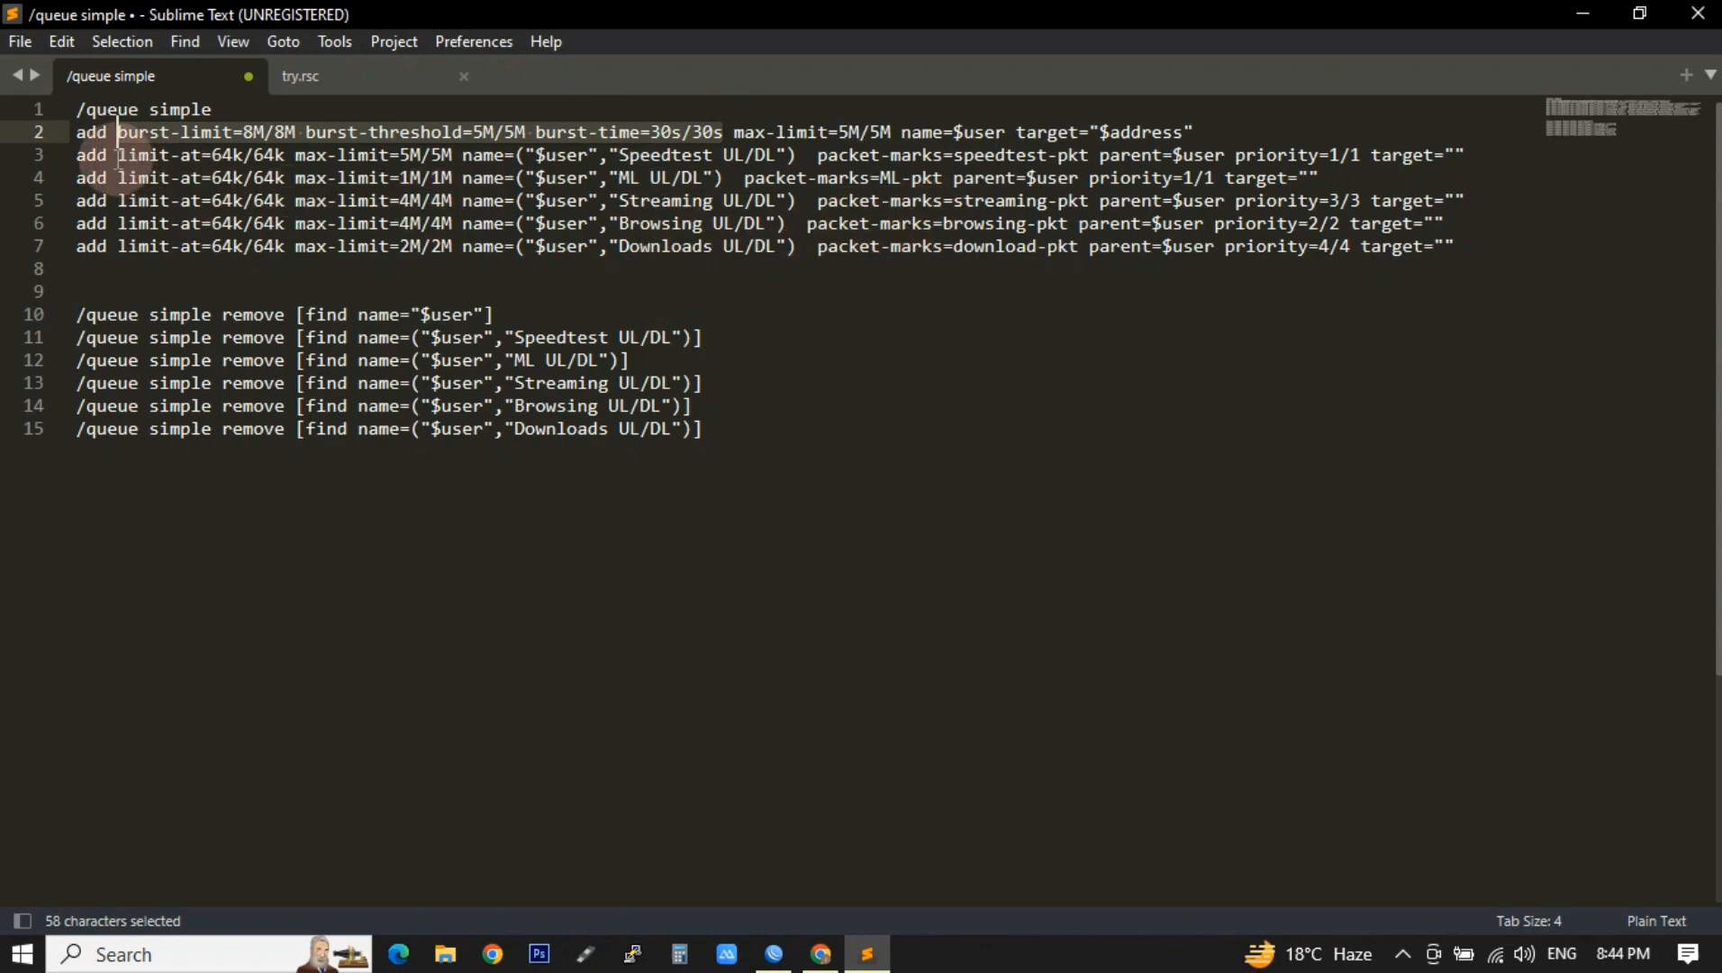
double_click(625, 158)
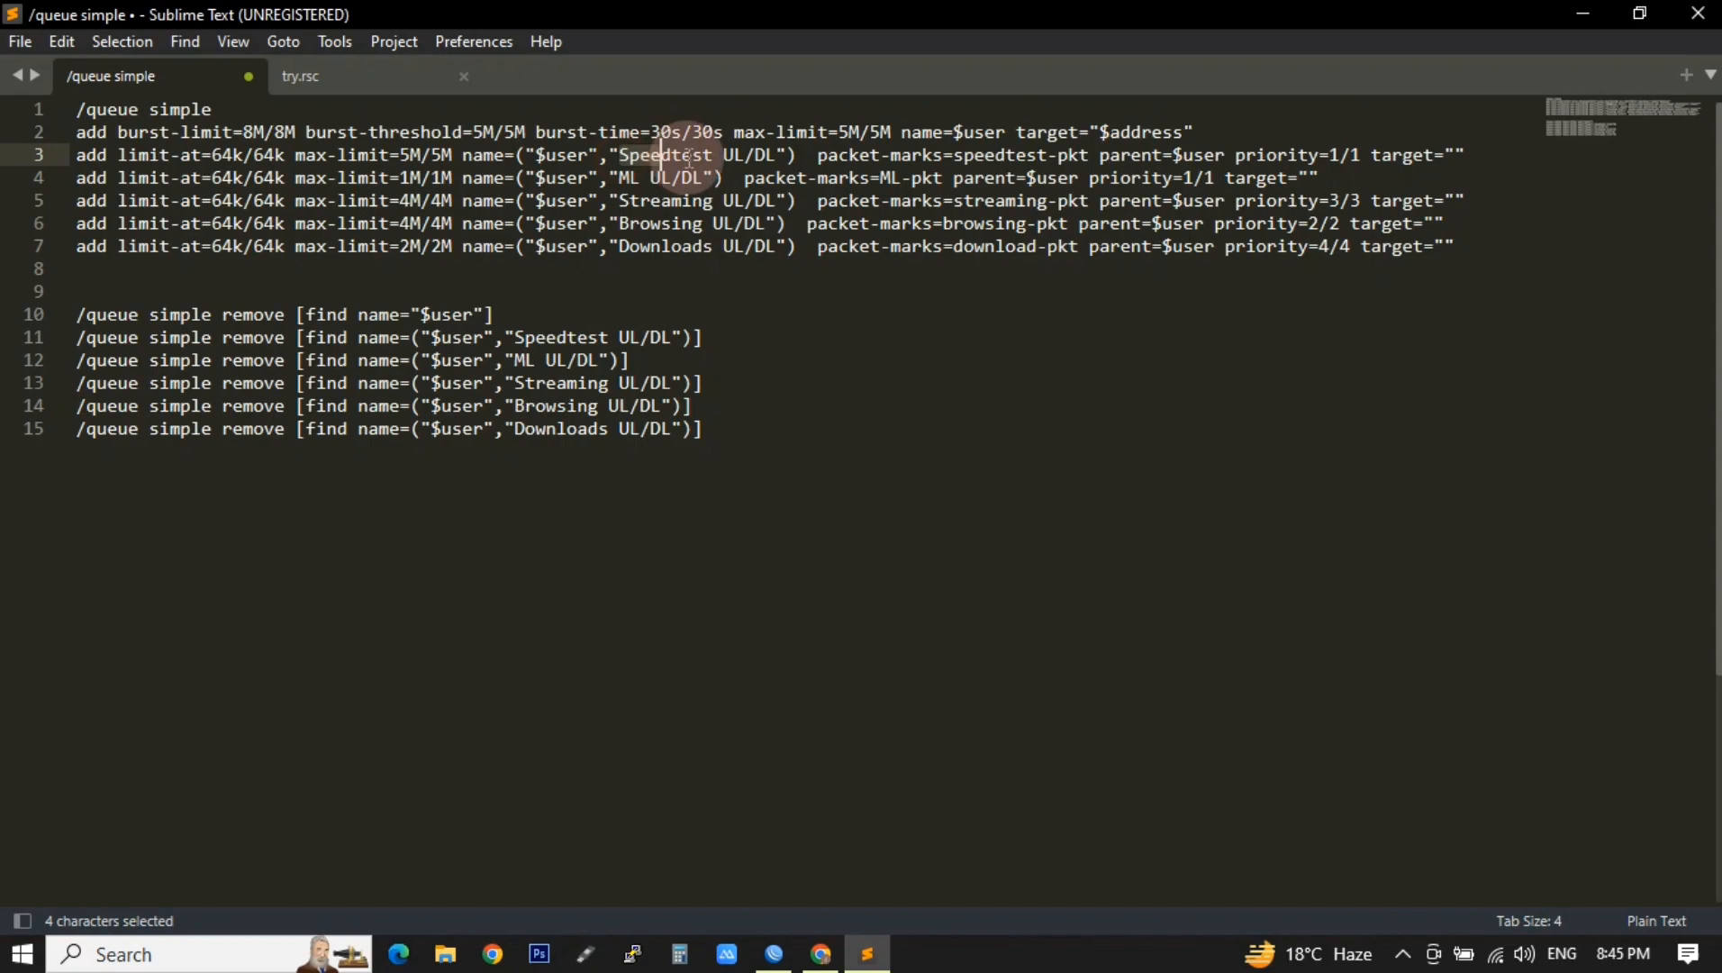
click(121, 158)
key(ctrl+v)
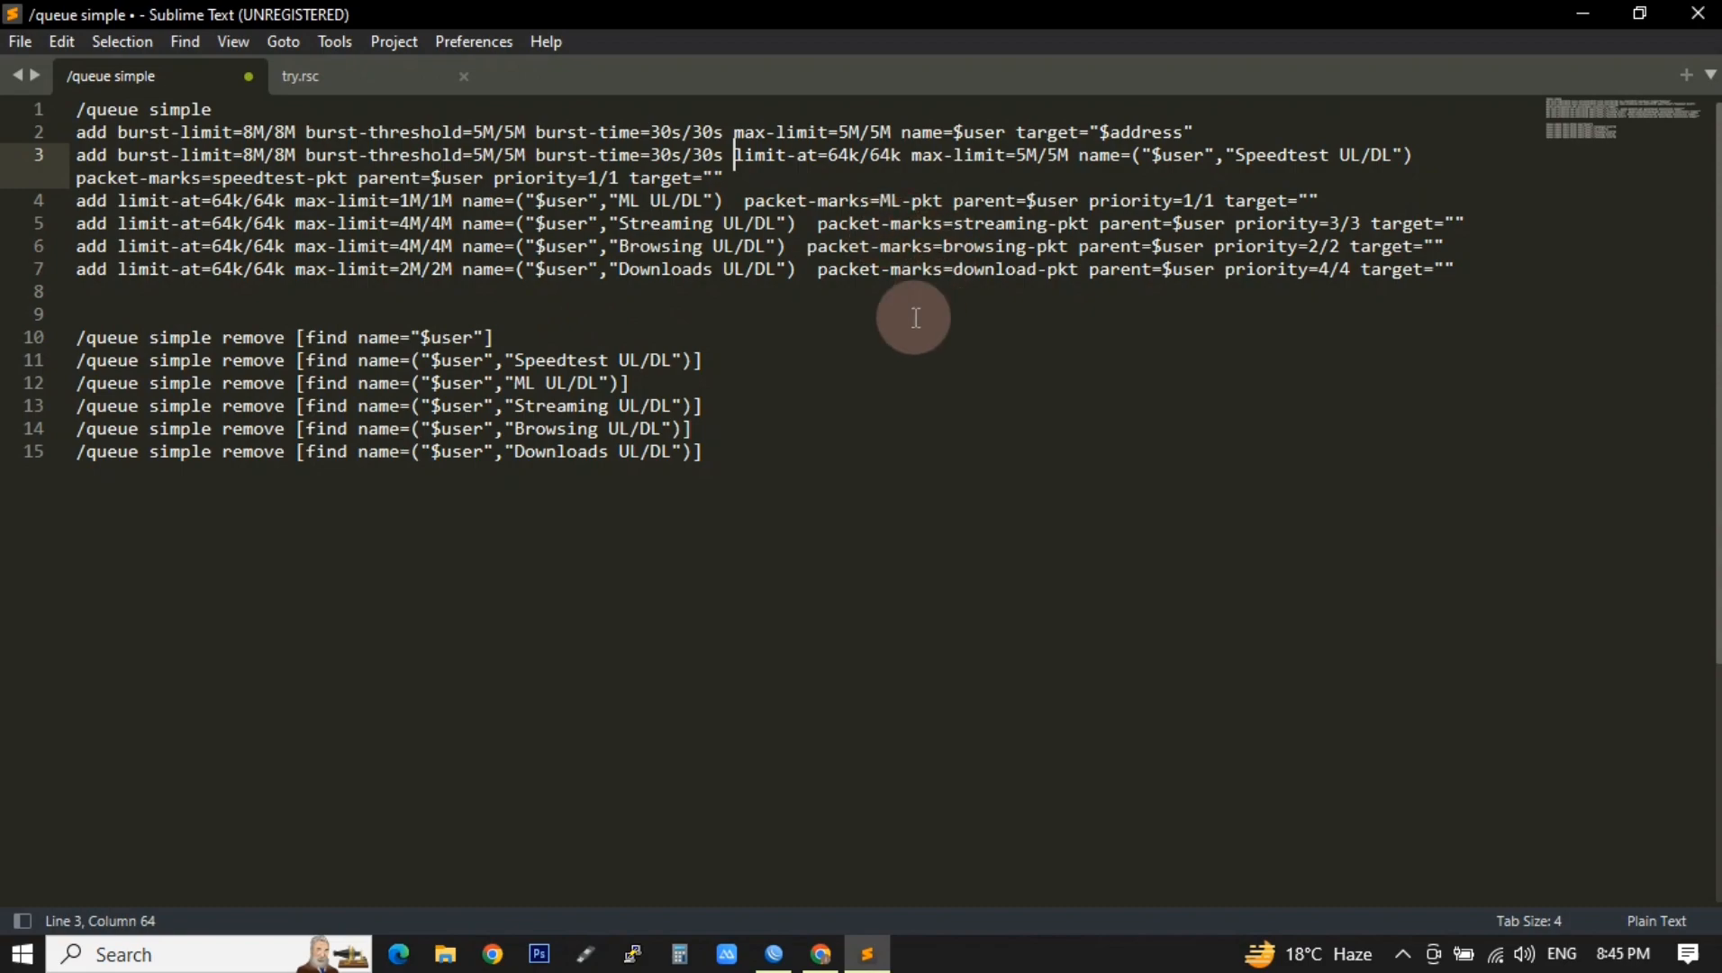
Copy the revised queue-adding block, lines 1 to 7.
click(860, 379)
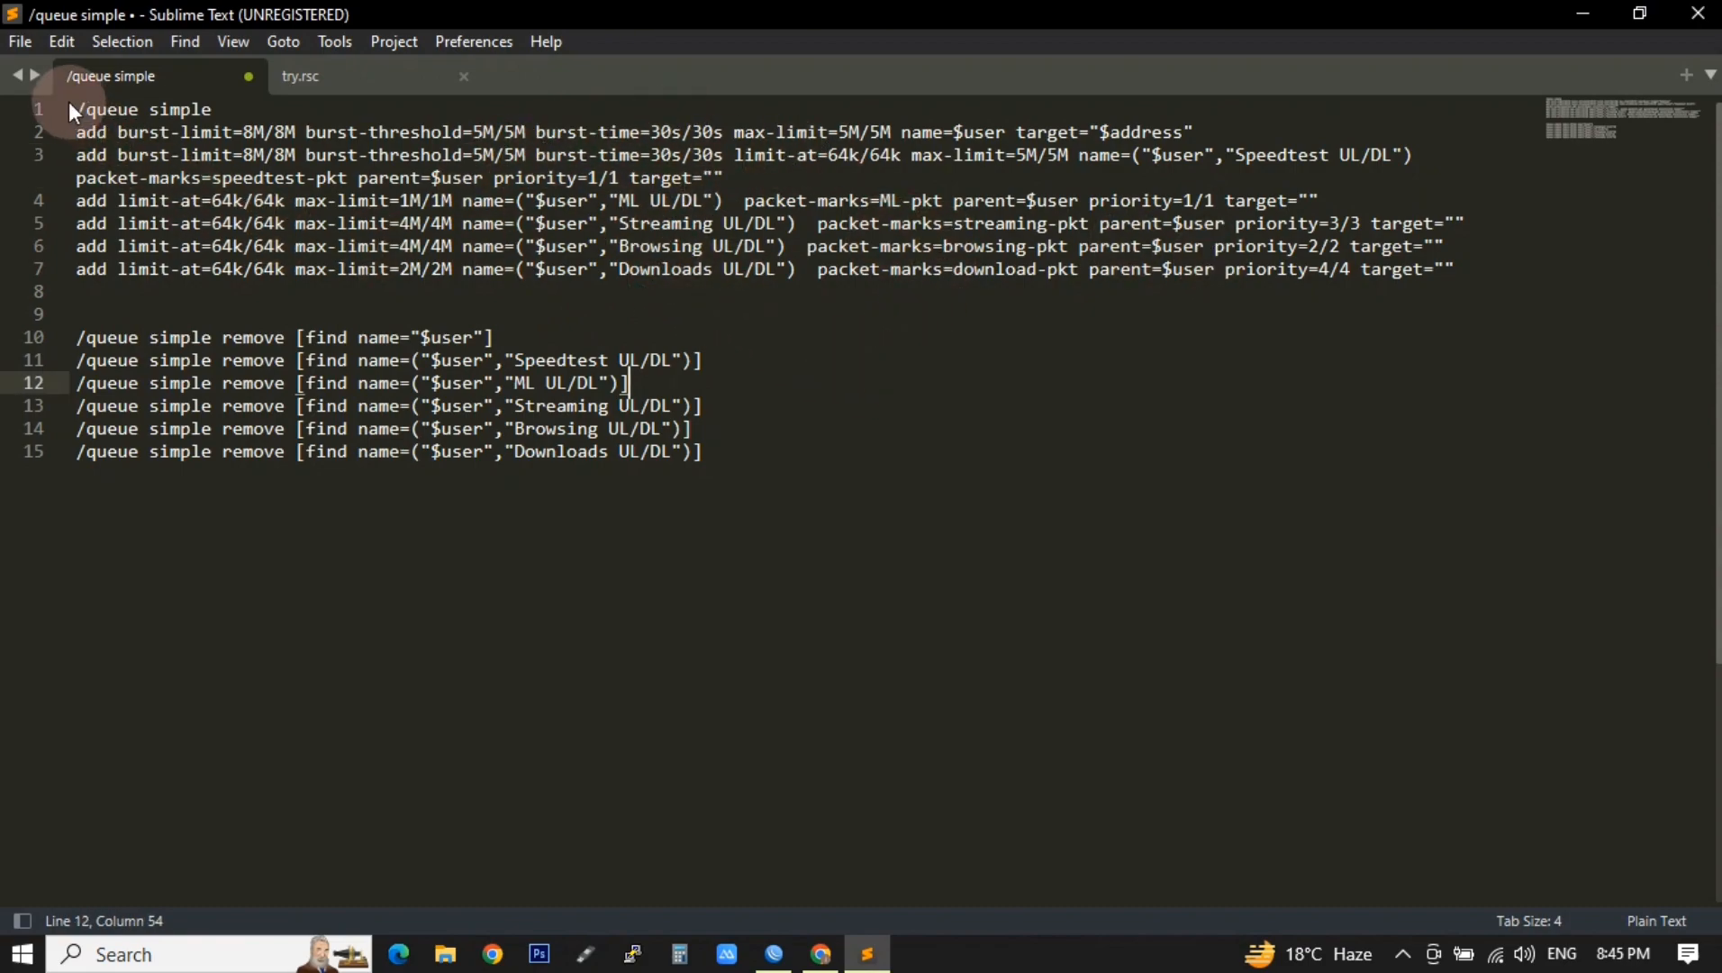
drag(78, 109, 1510, 268)
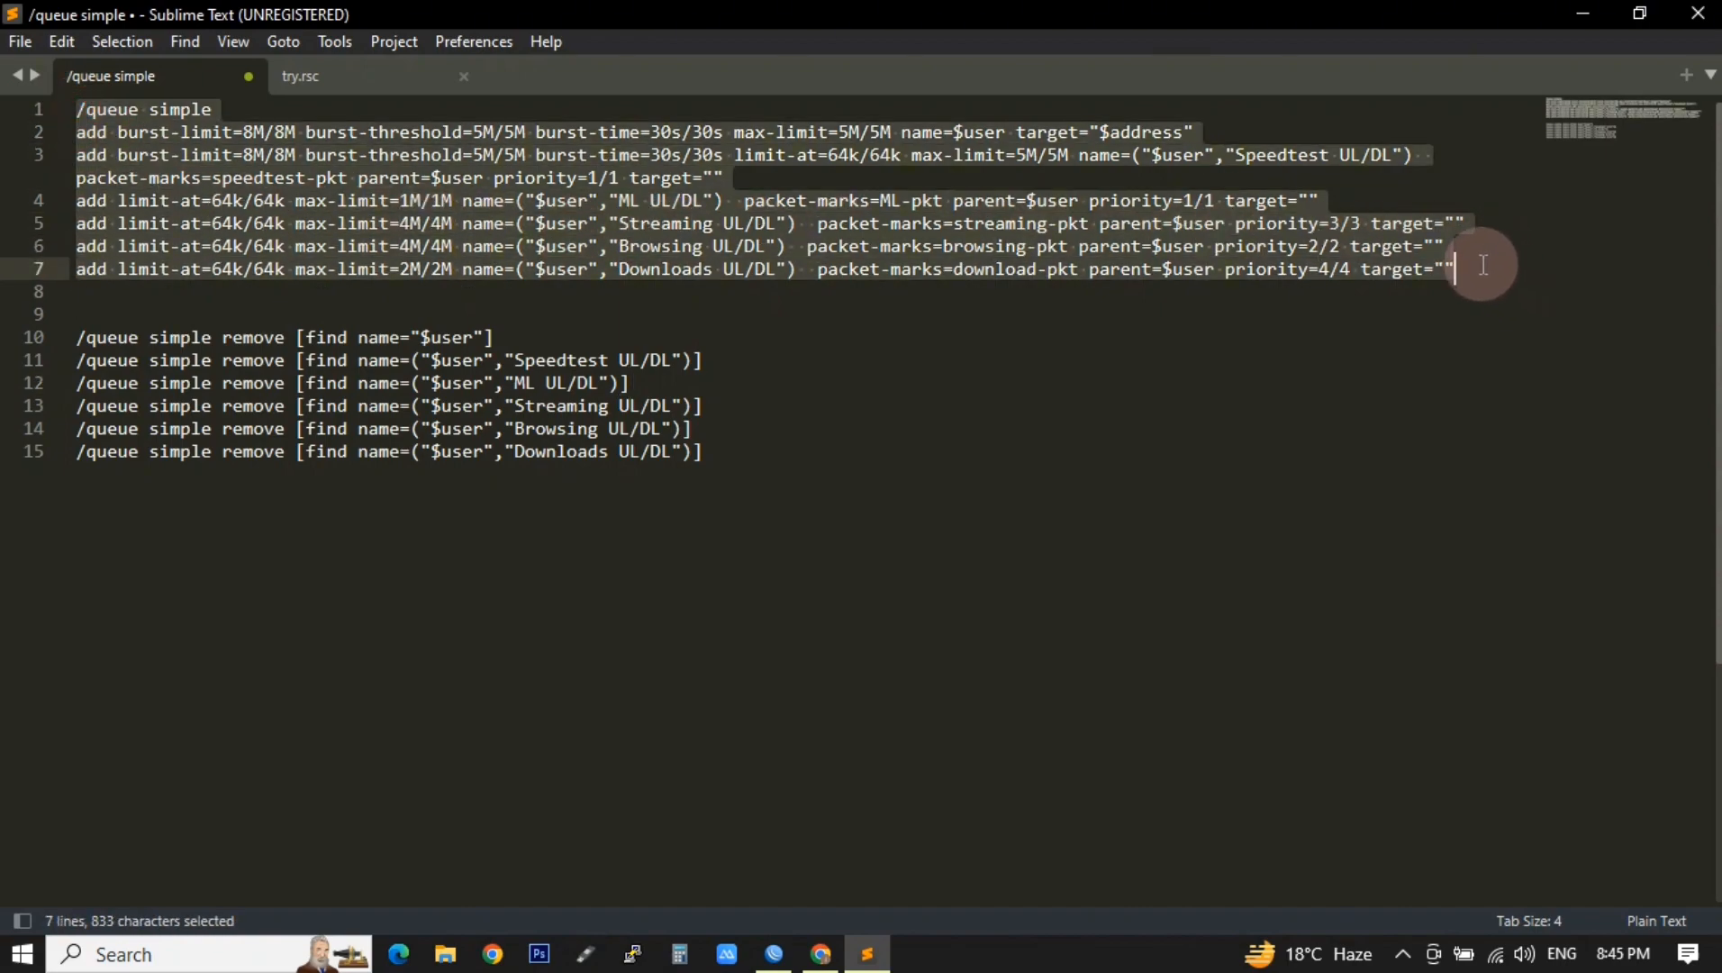
key(ctrl+c)
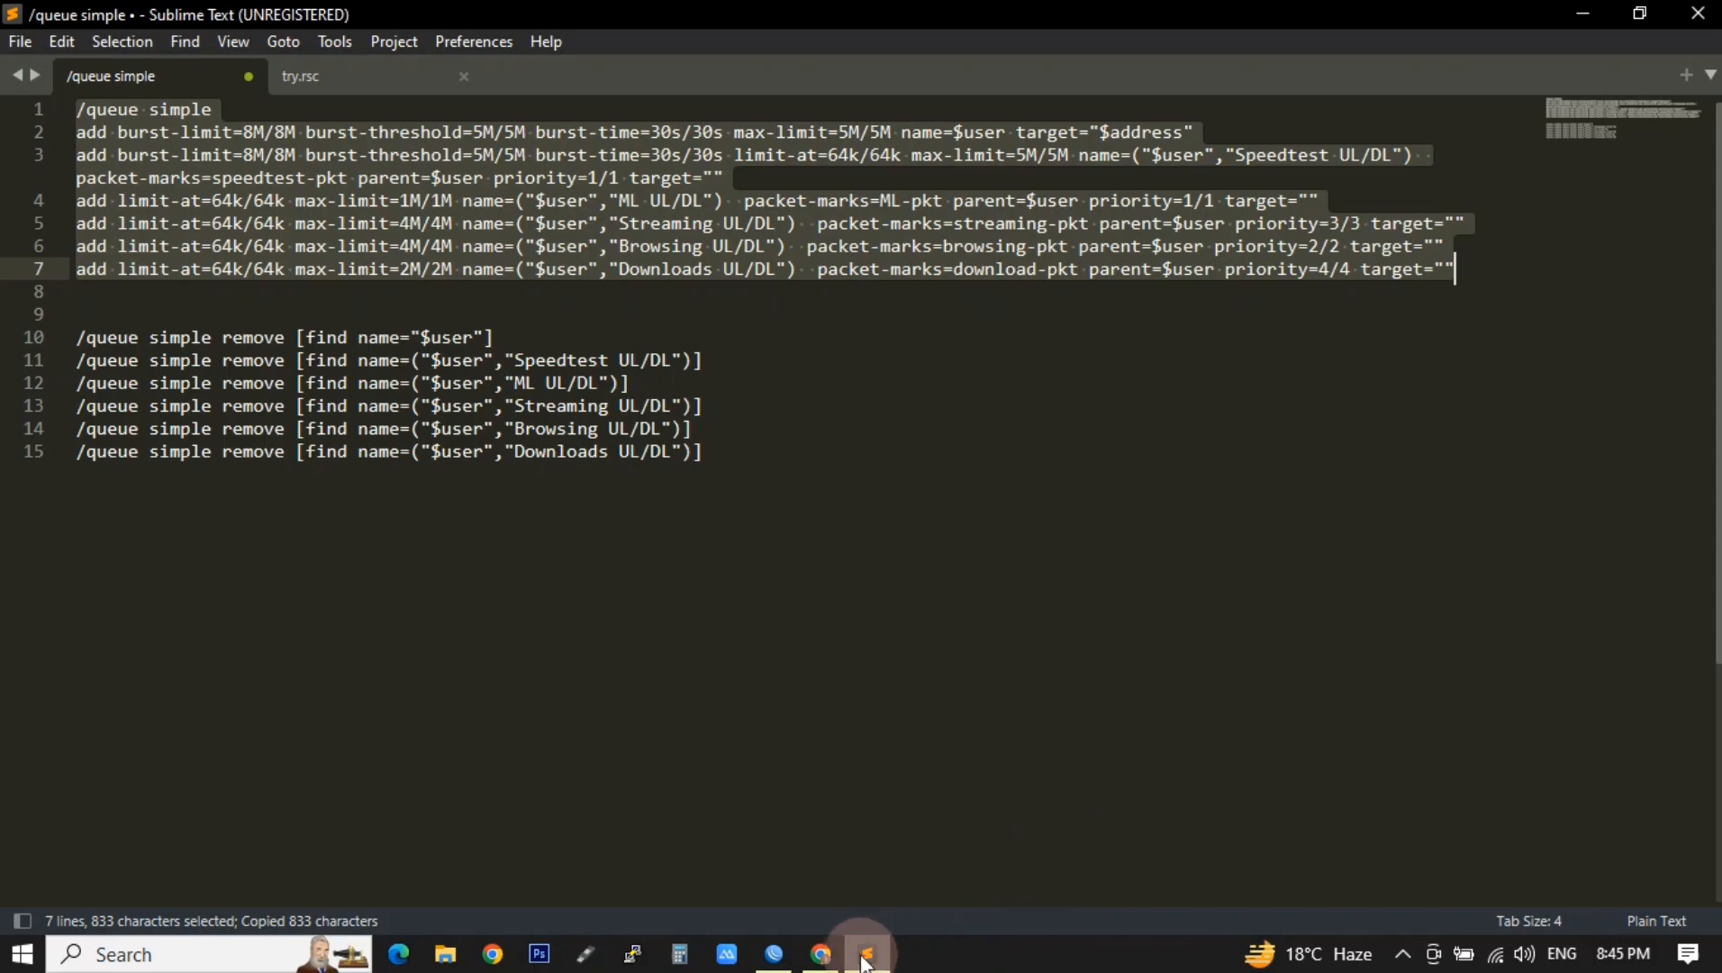
click(819, 955)
Paste the burst-enabled On Login script into the default profile, save, and remove the active session.
click(772, 958)
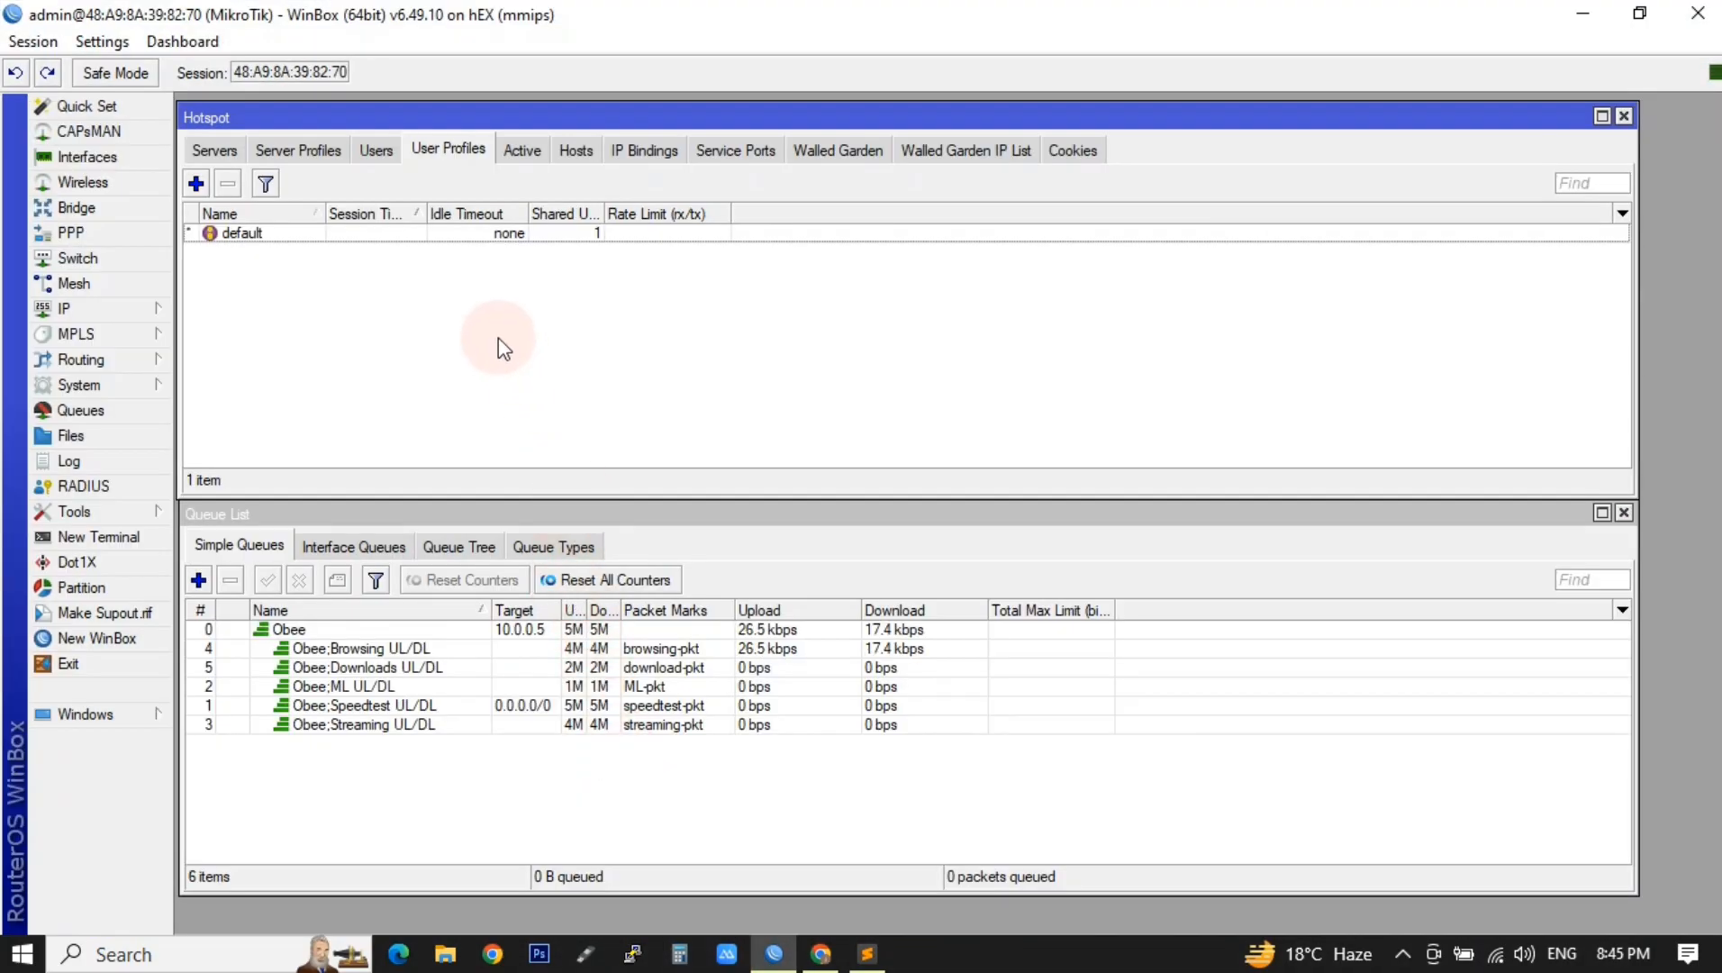
double_click(497, 236)
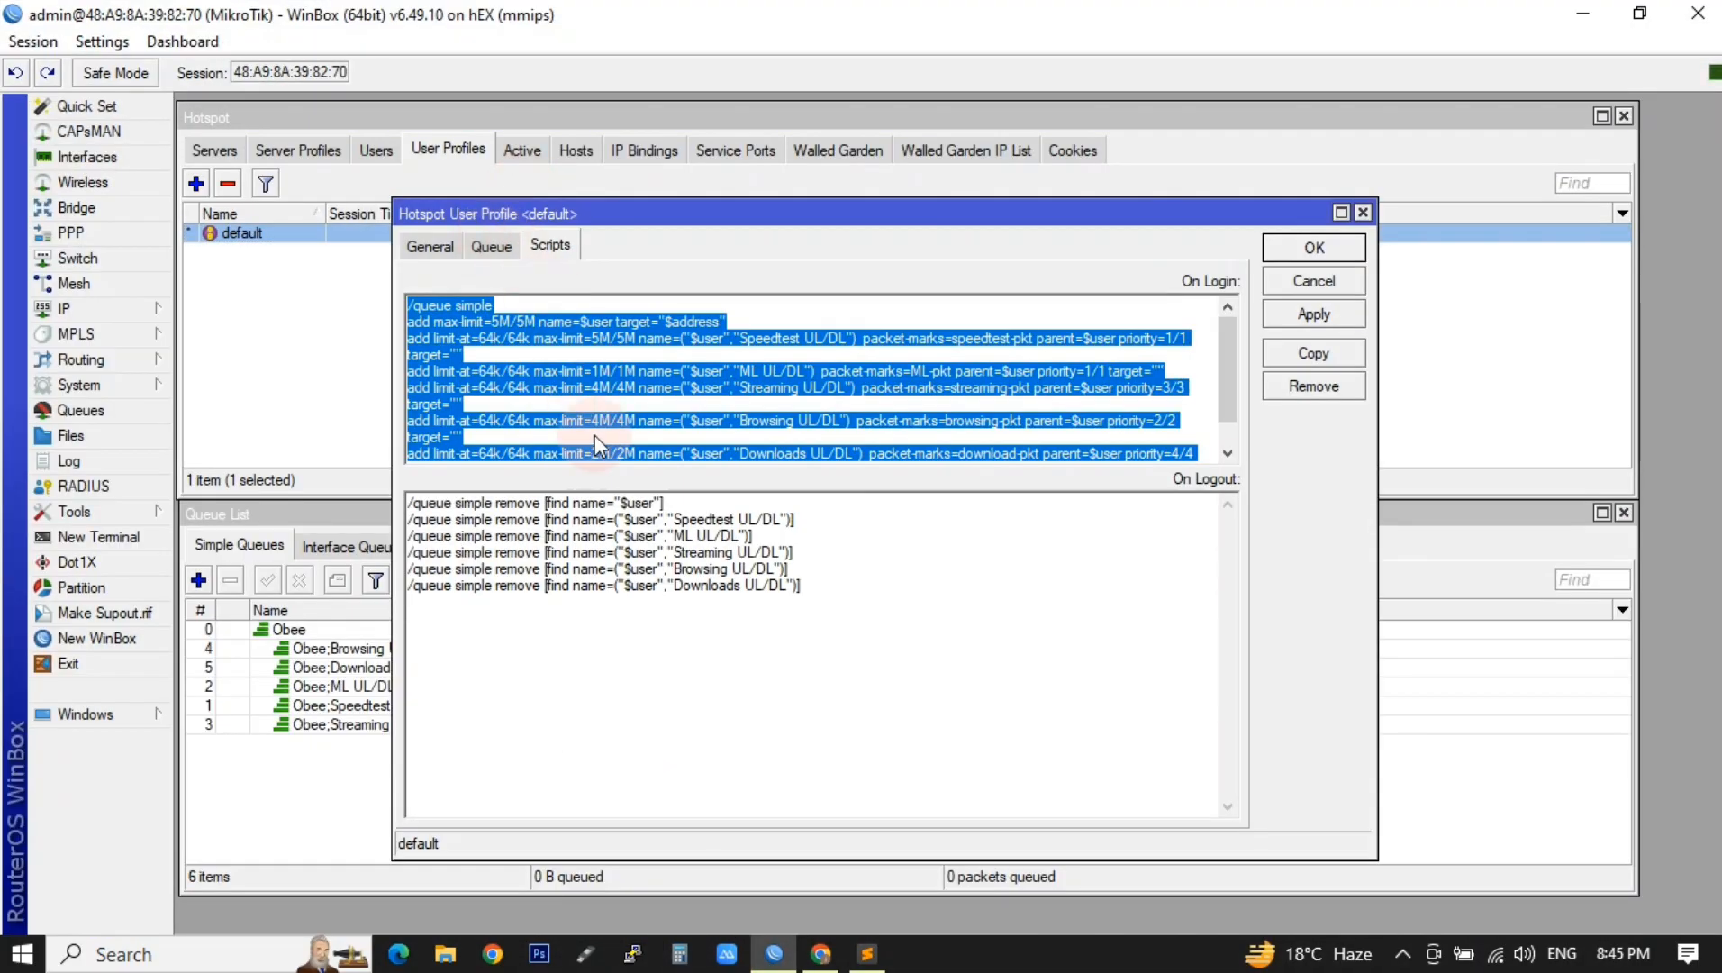
click(1343, 214)
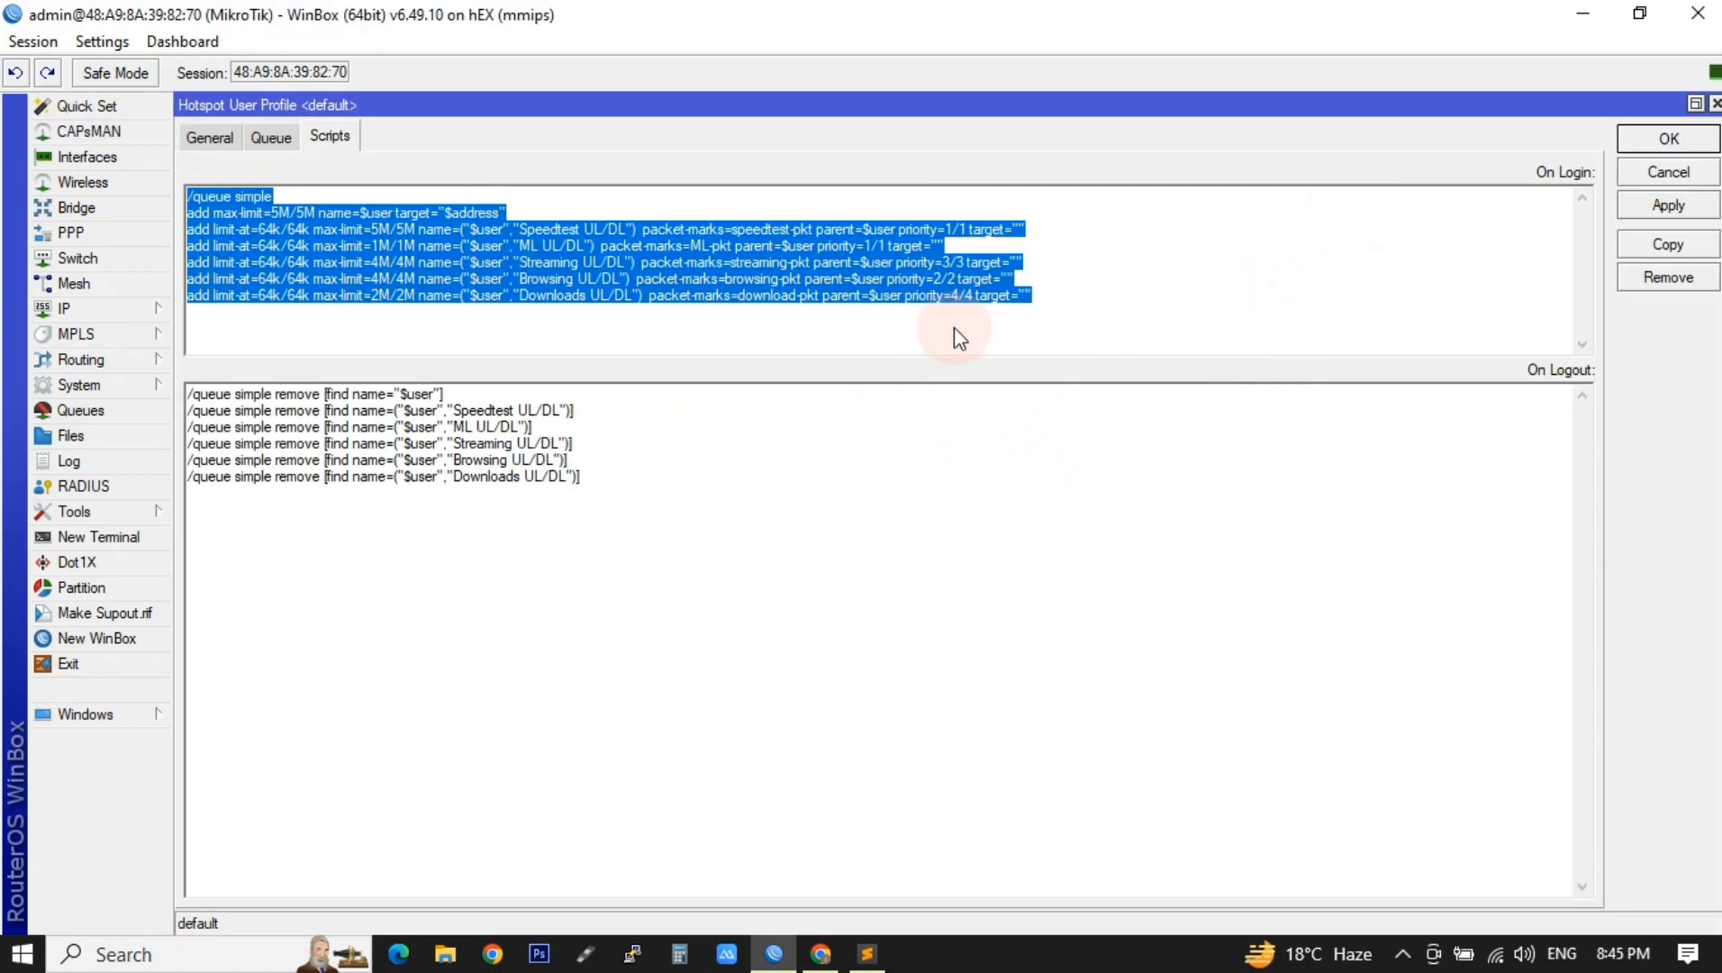
key(ctrl+v)
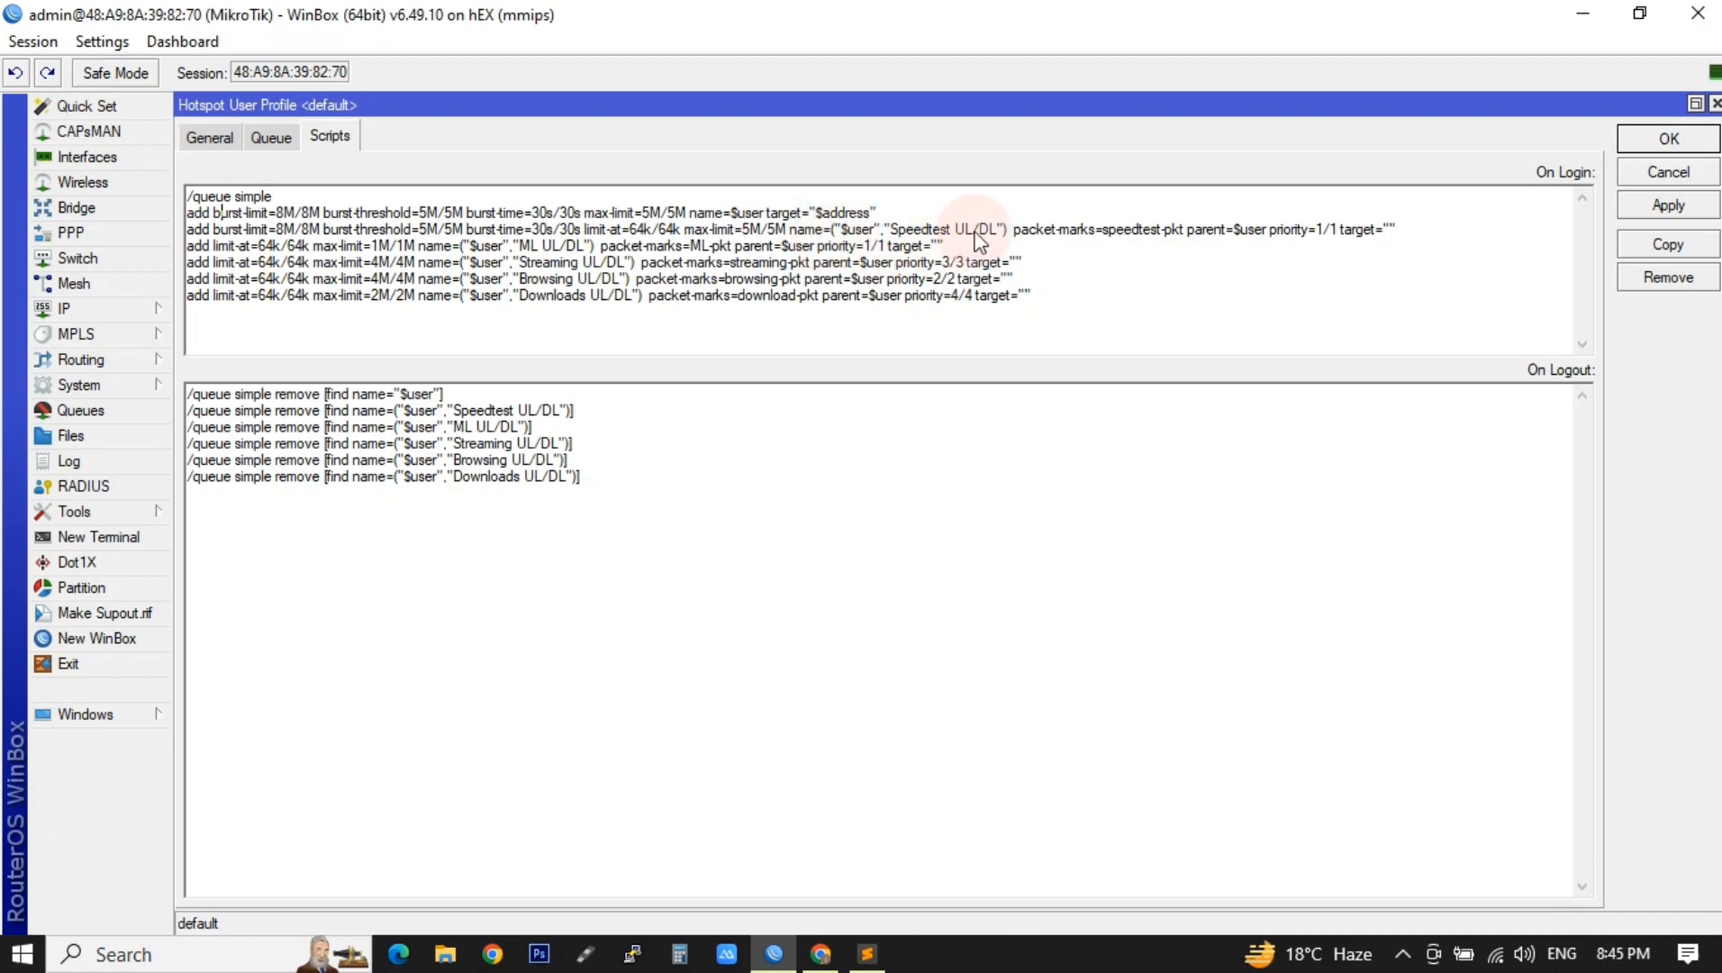
click(1696, 104)
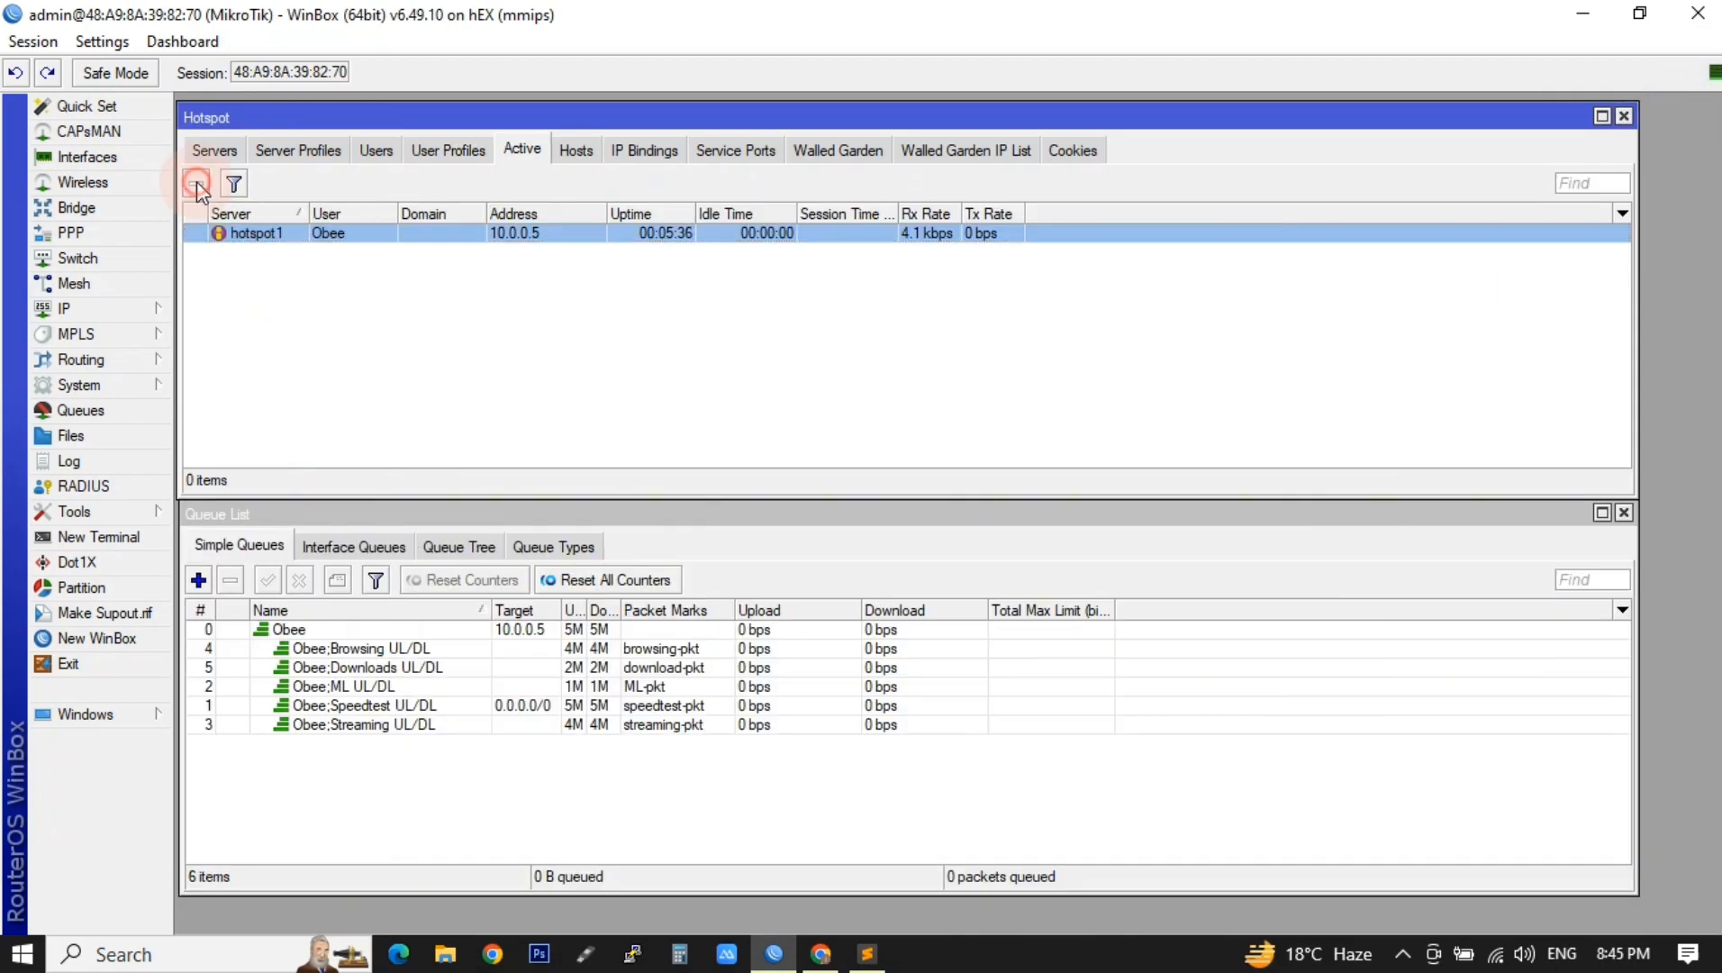
click(198, 185)
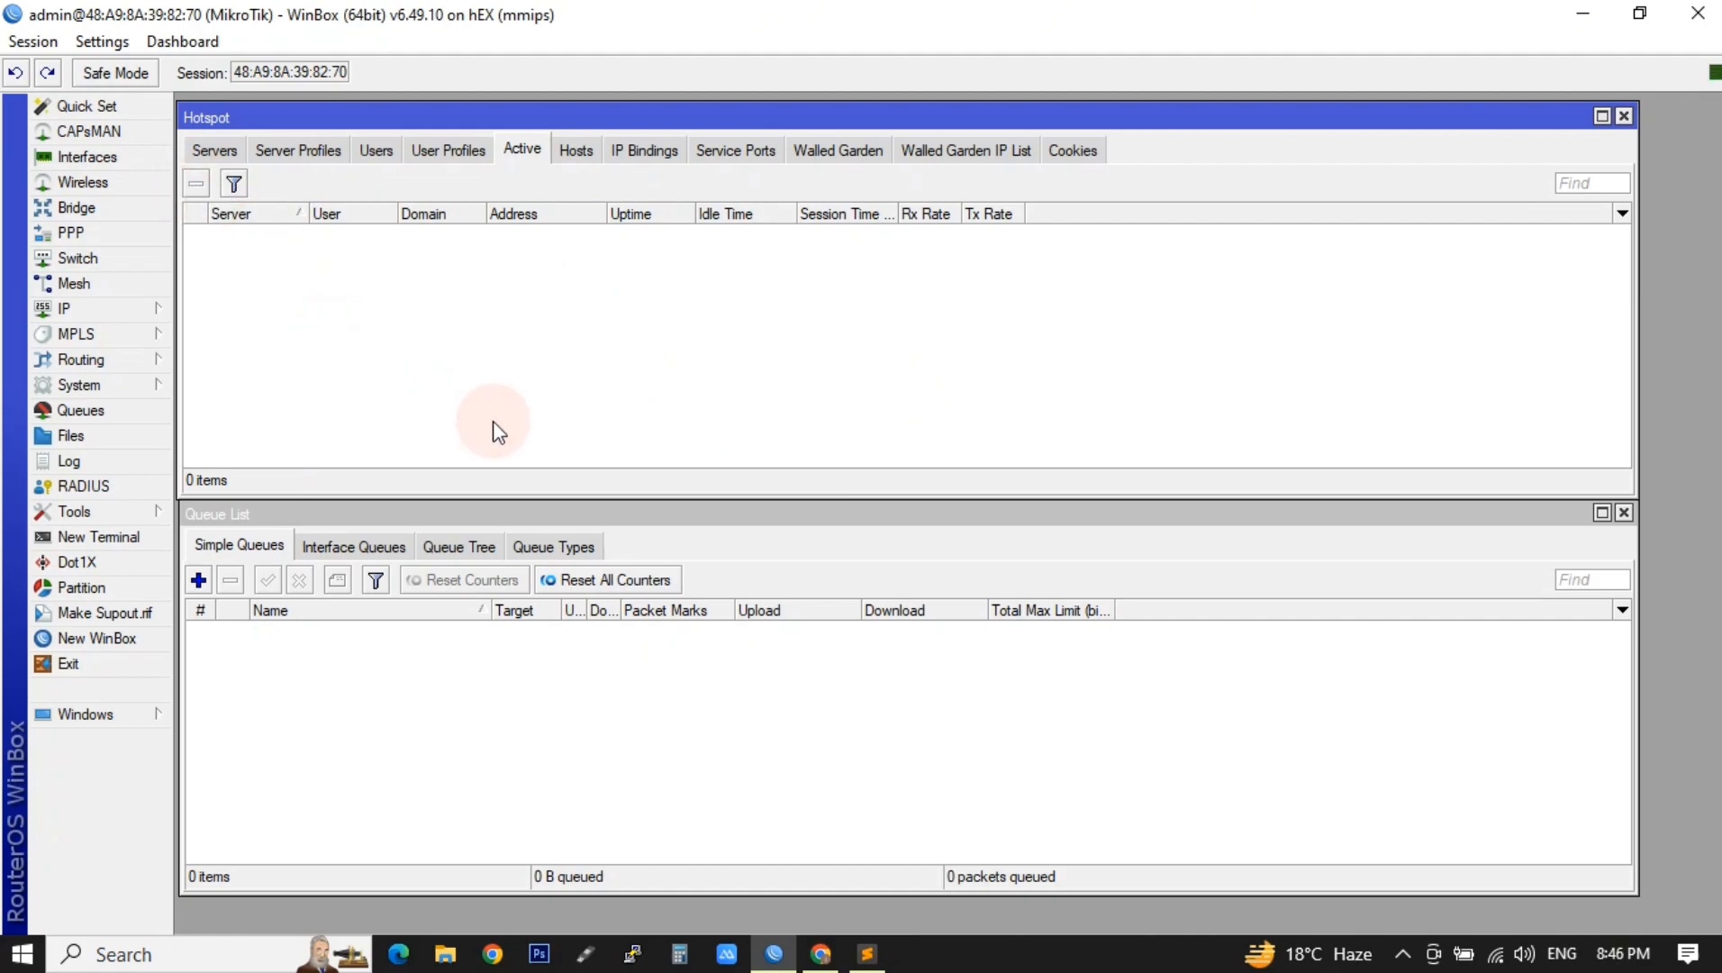
Reload the Obeefi status page to log the user back in.
click(820, 953)
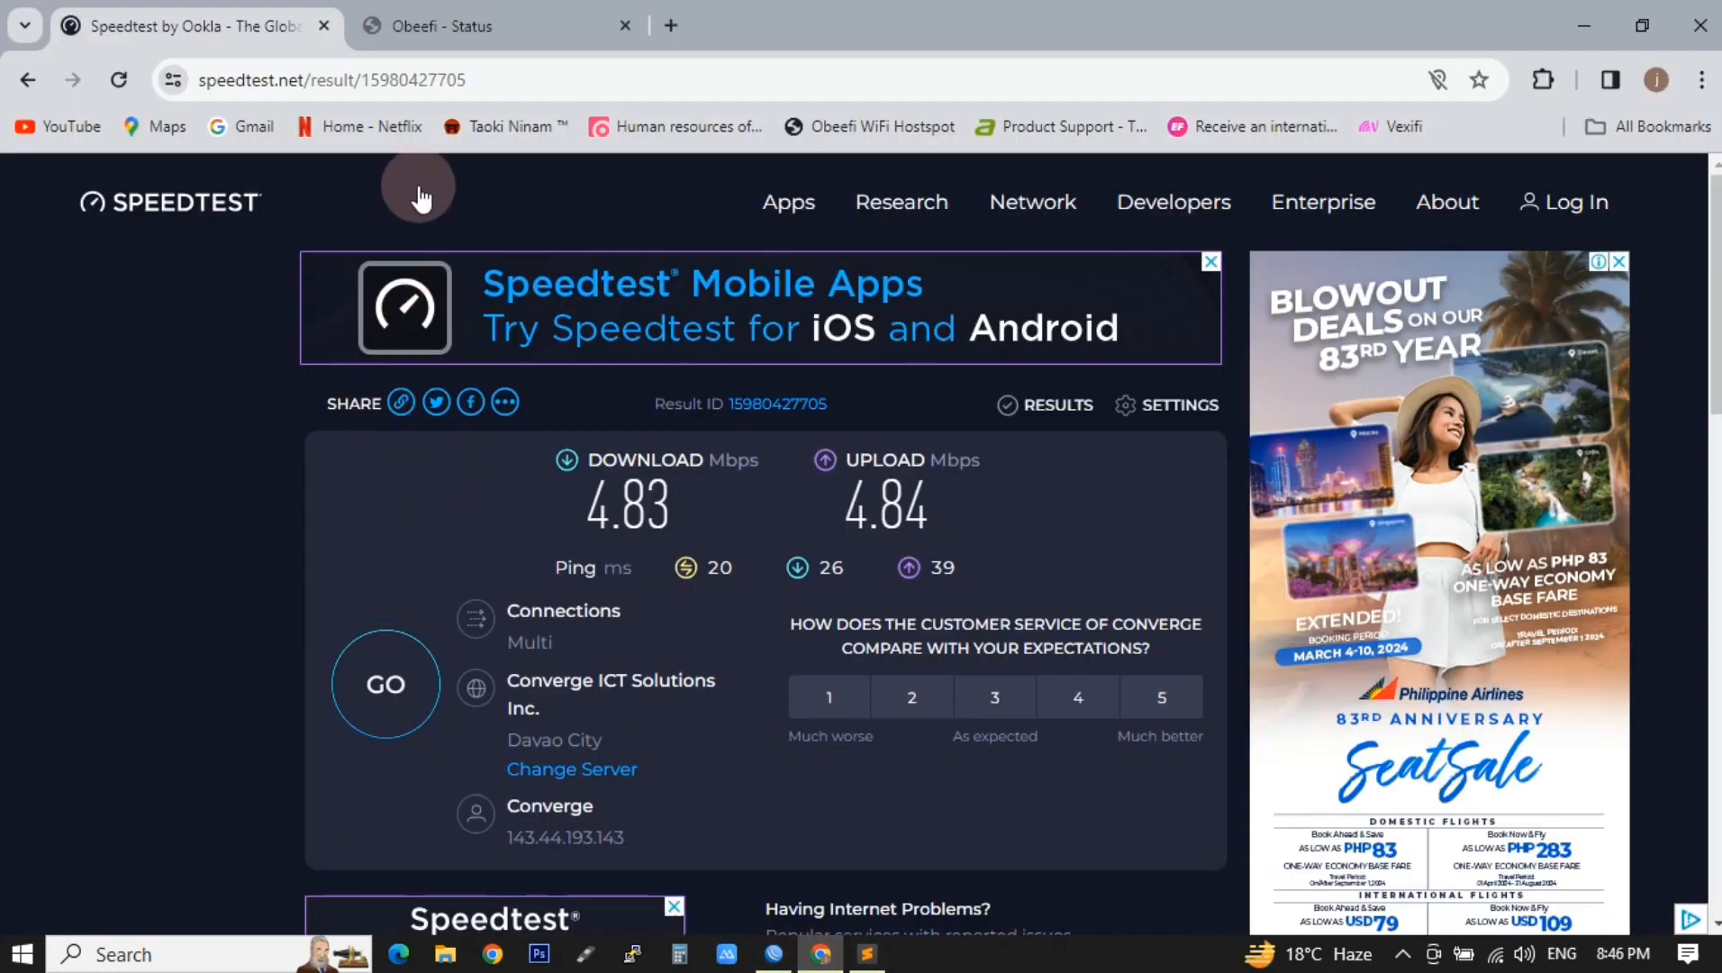
click(464, 27)
click(118, 80)
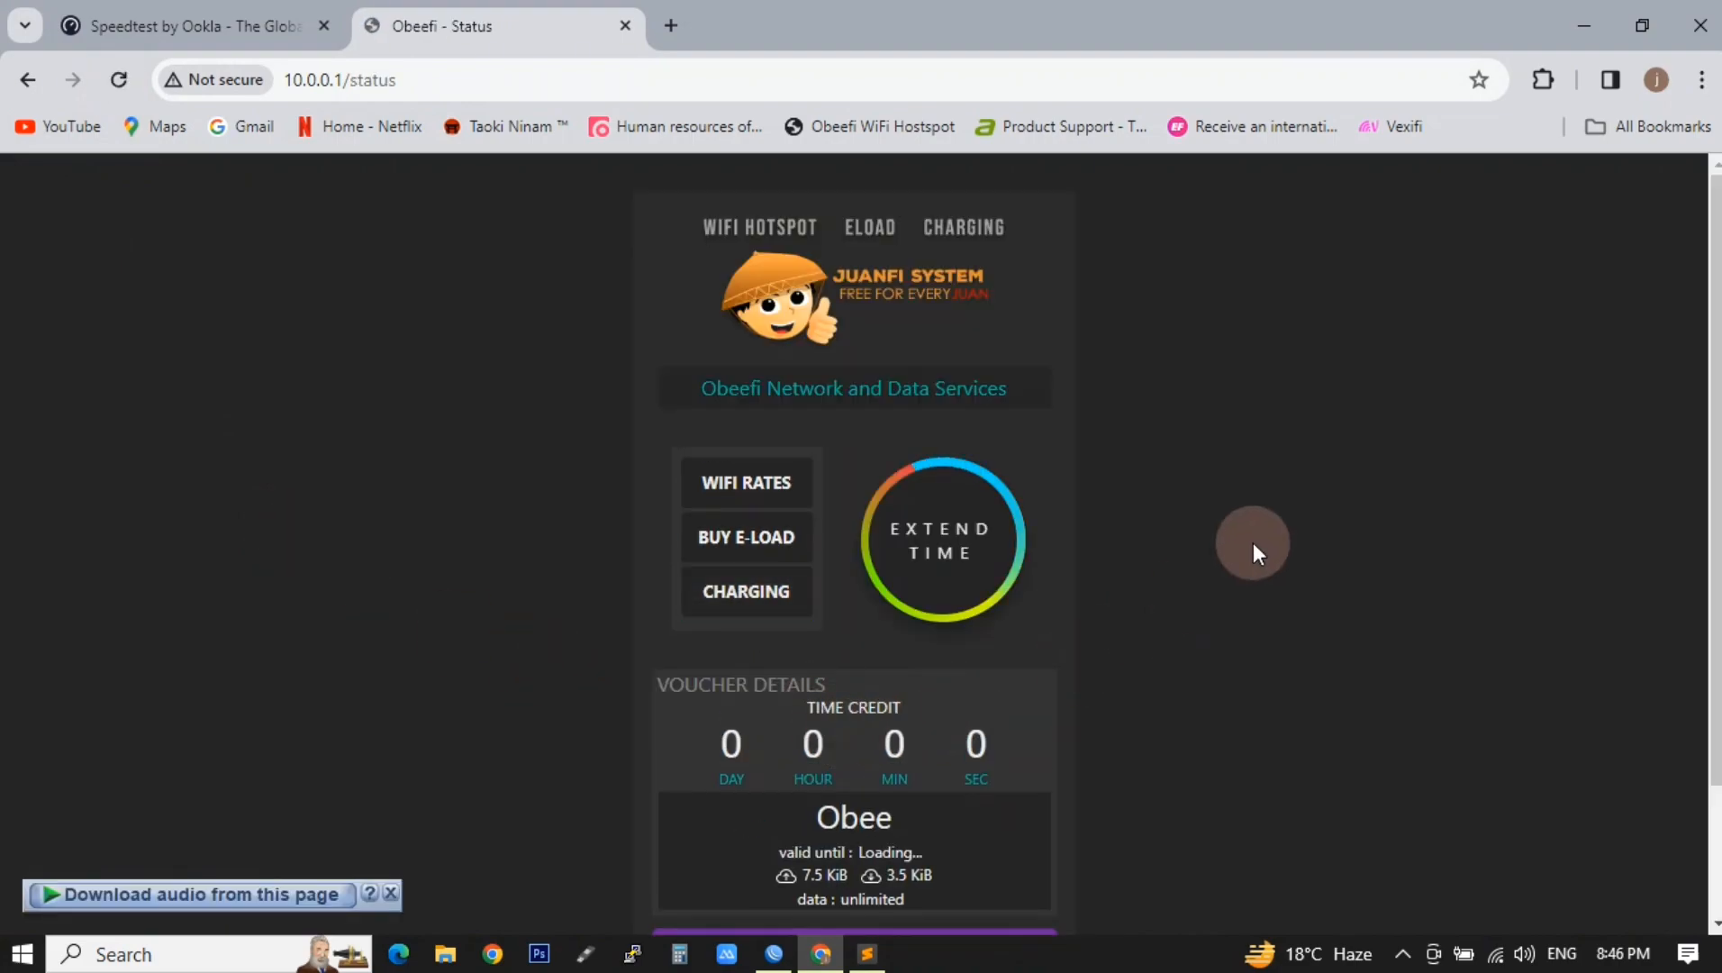
scroll(1171, 613, down, 3)
Check the recreated Obee queue shows 8M burst limit, 5M threshold and 30 s burst time.
click(773, 953)
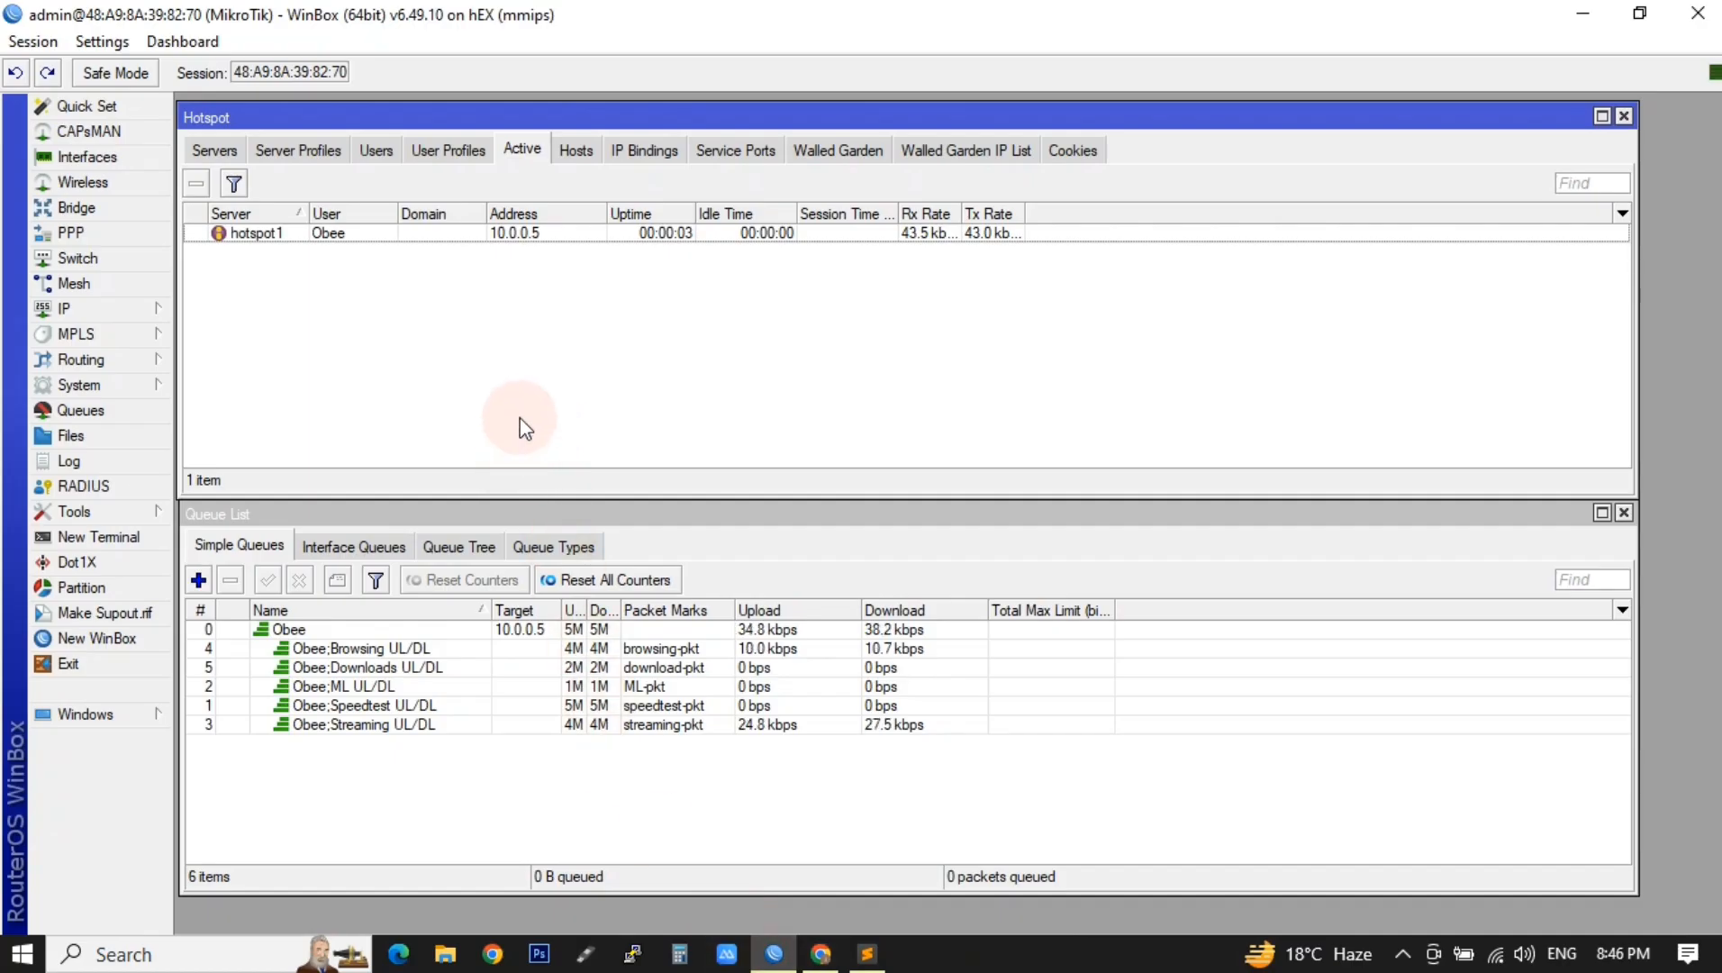
click(454, 759)
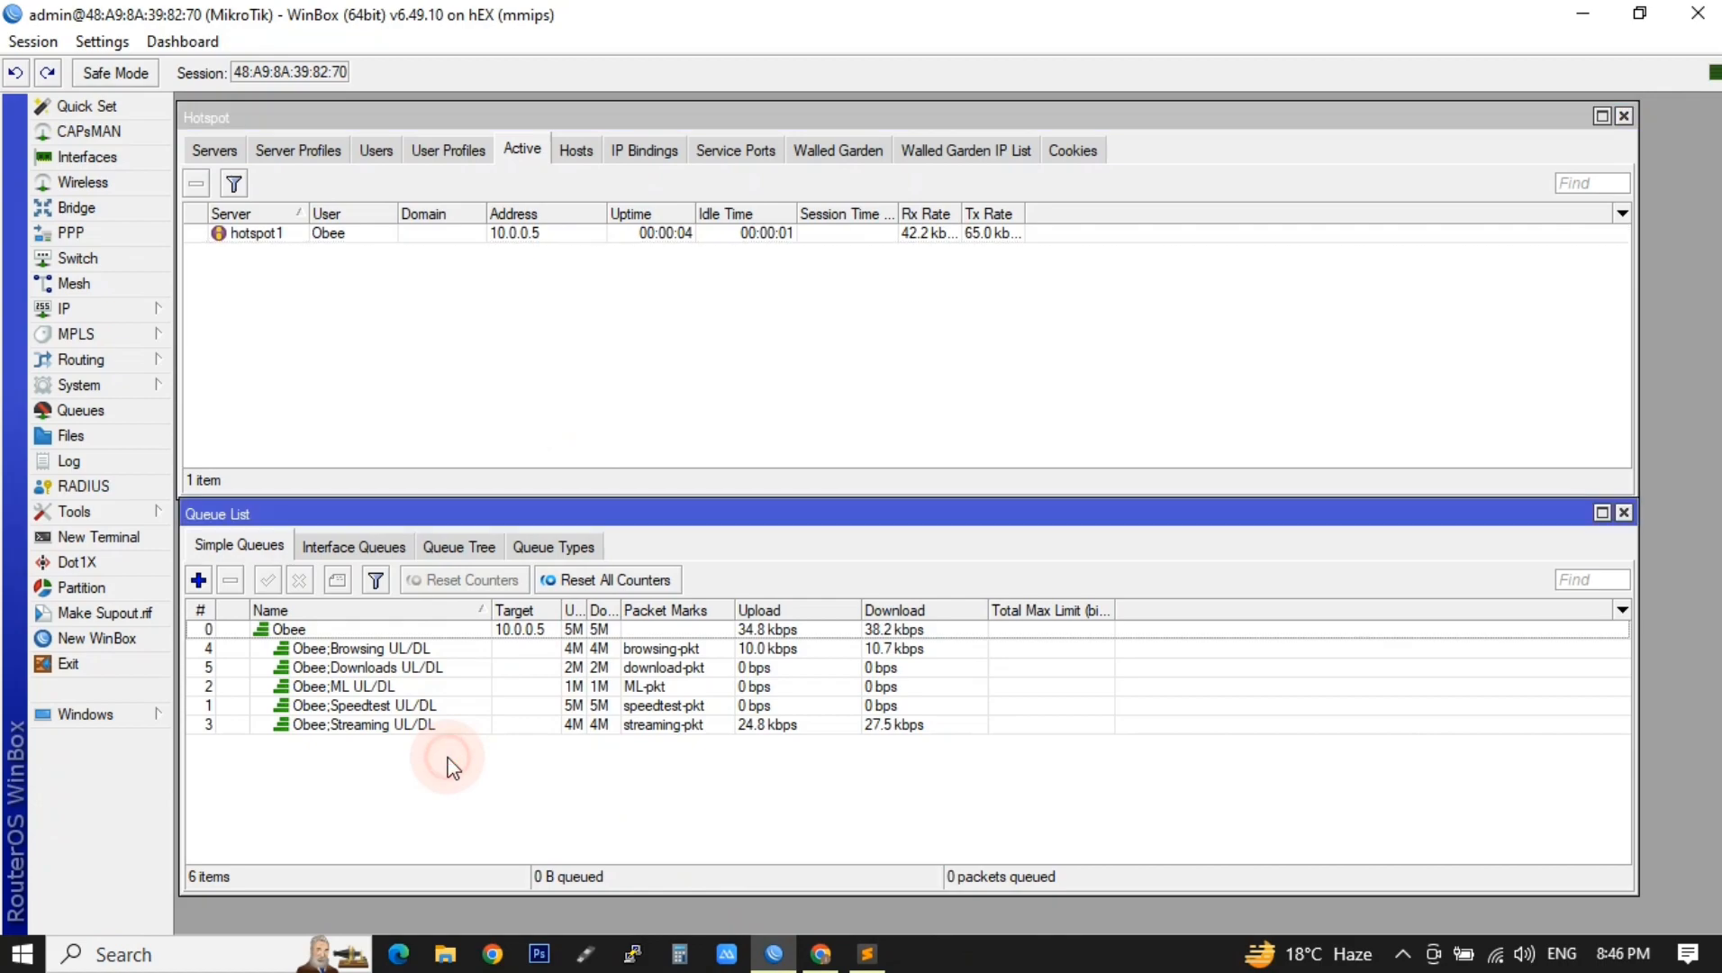
double_click(404, 631)
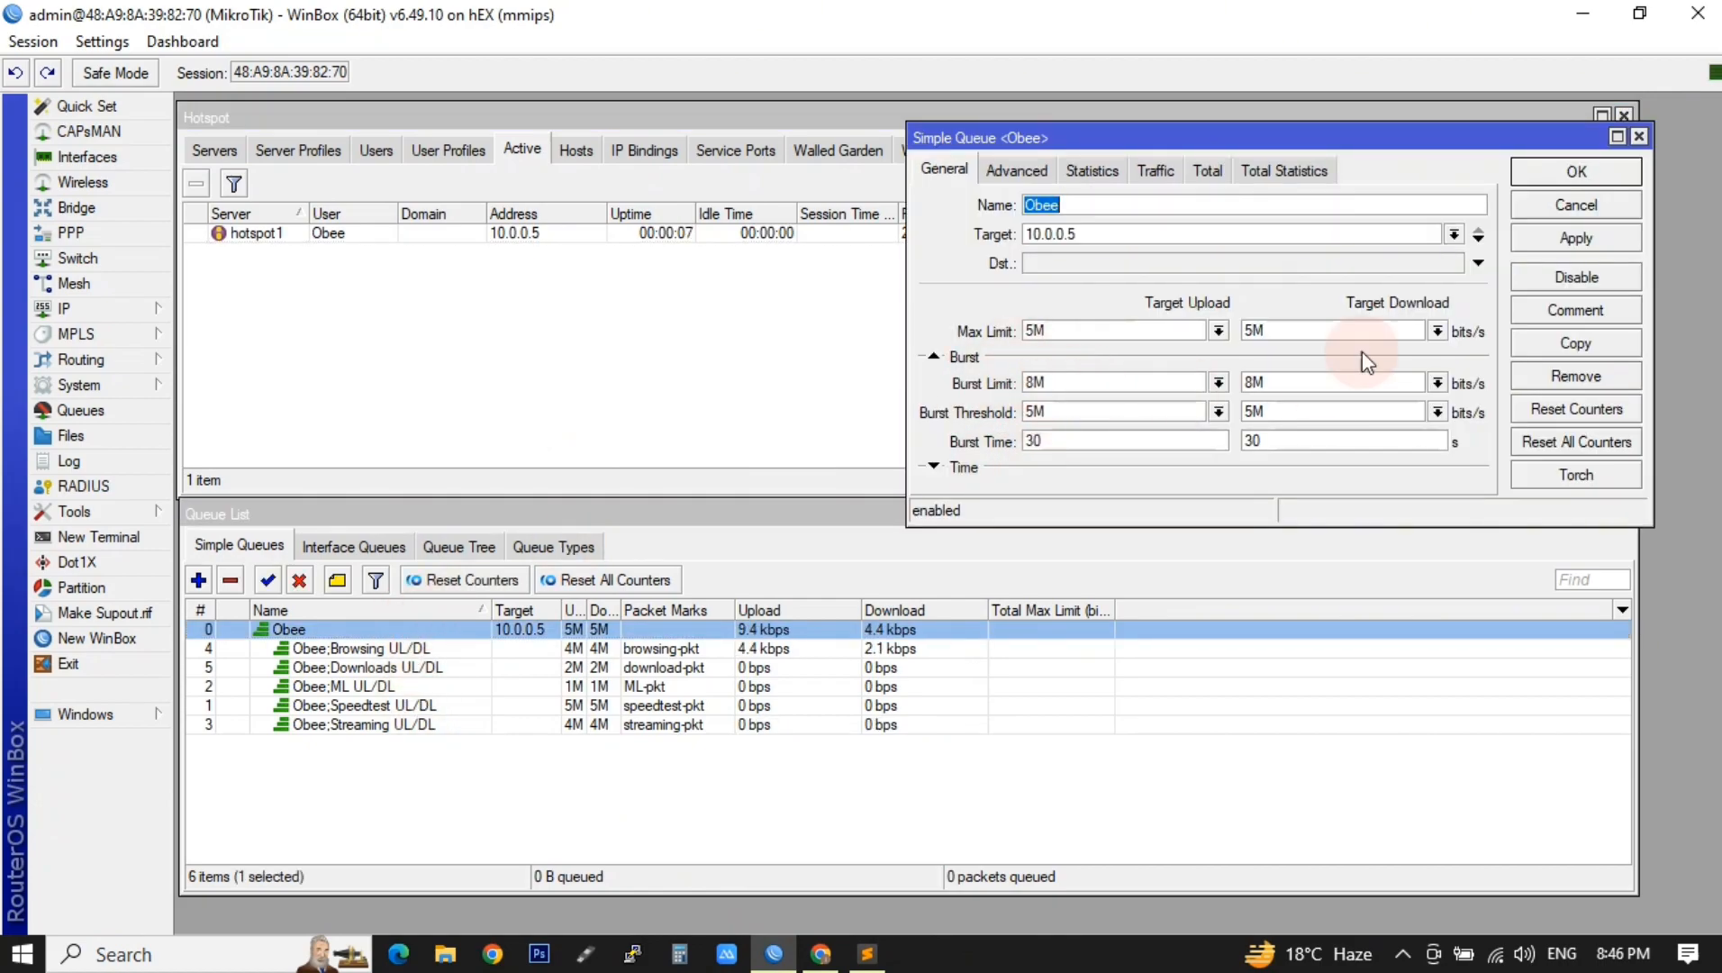
click(1639, 136)
click(1272, 365)
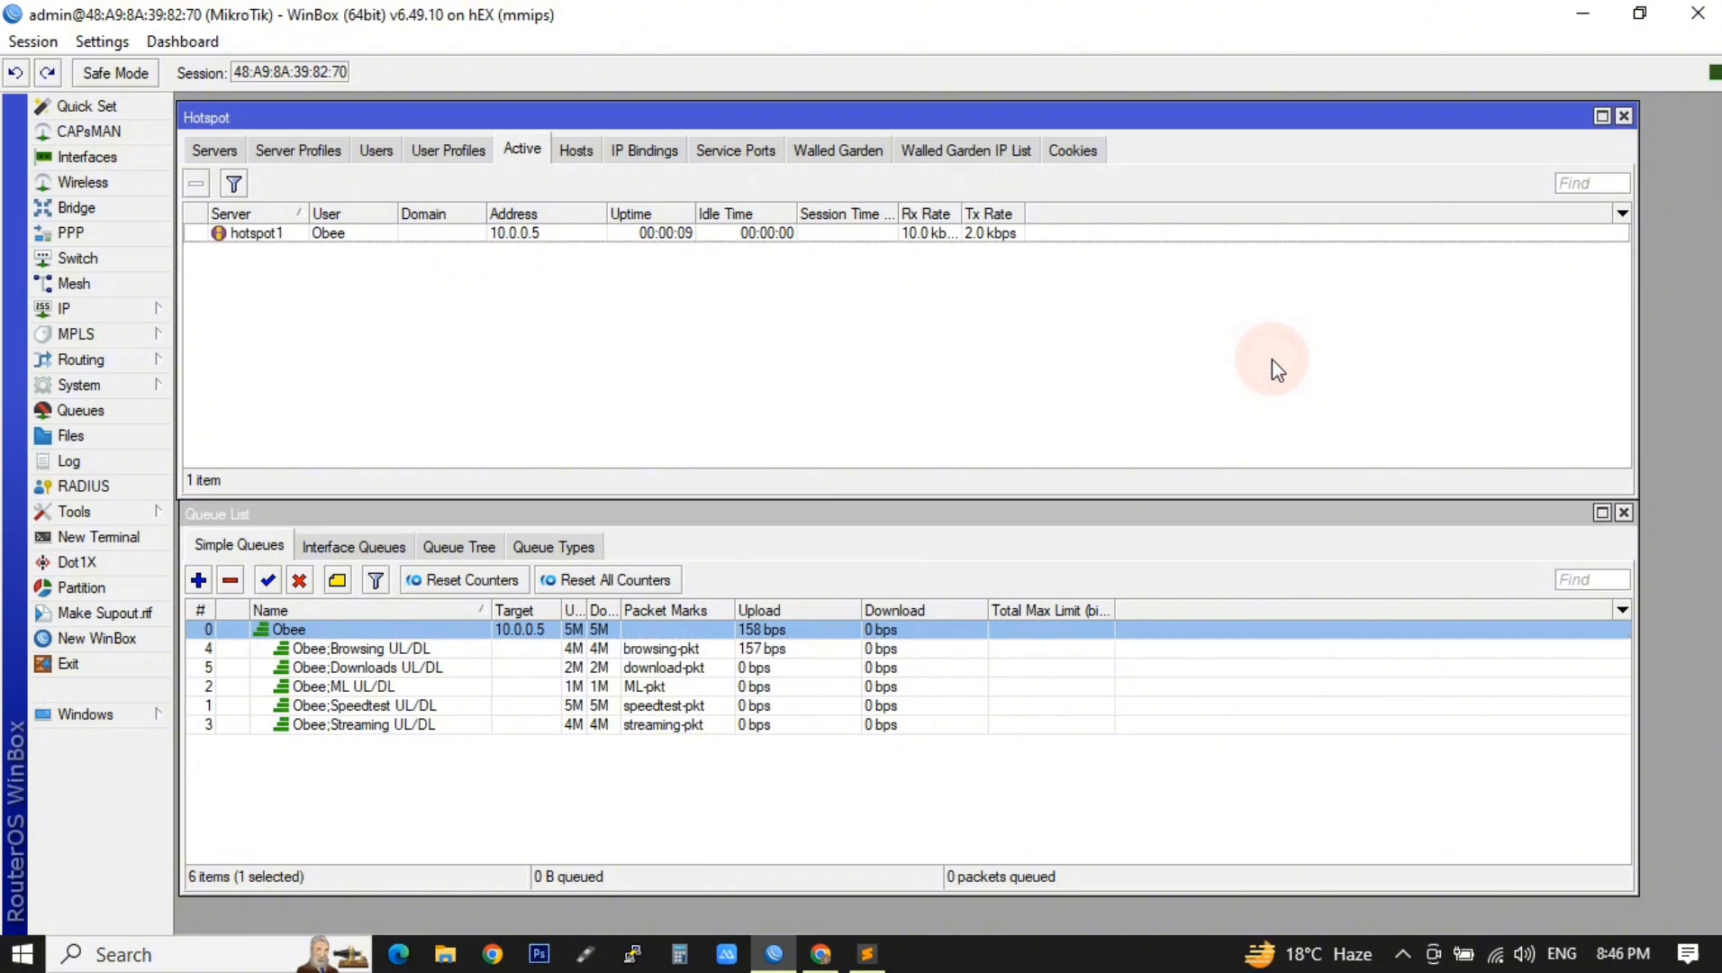
click(672, 787)
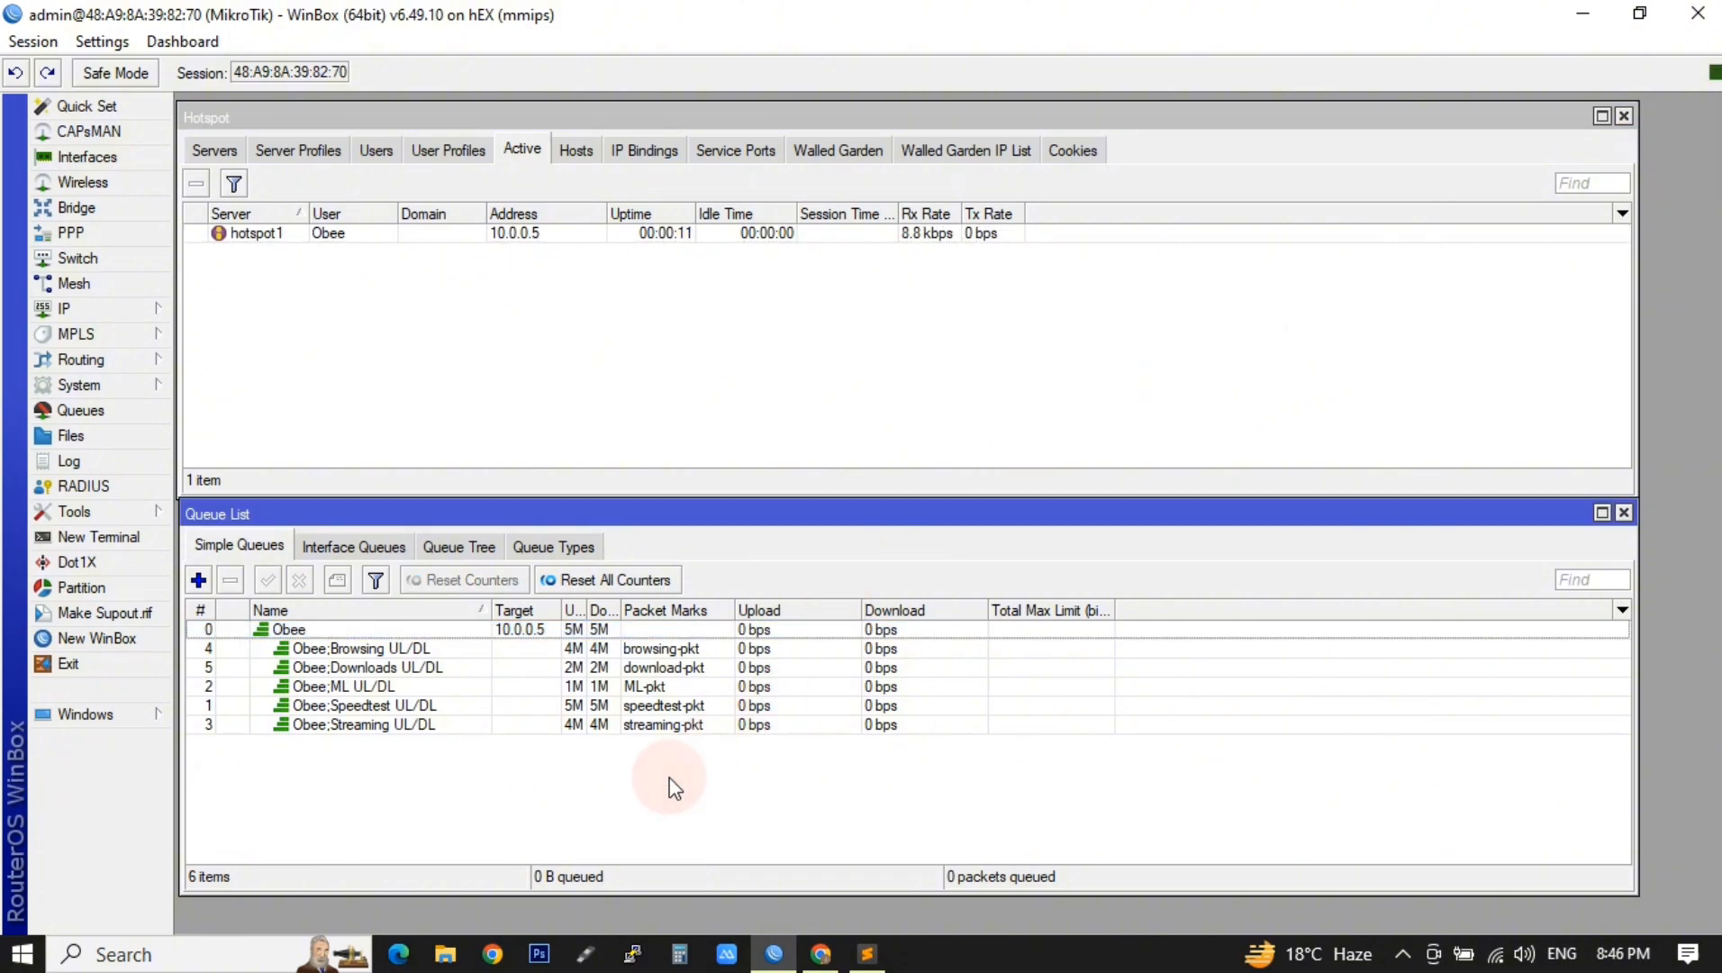
click(820, 954)
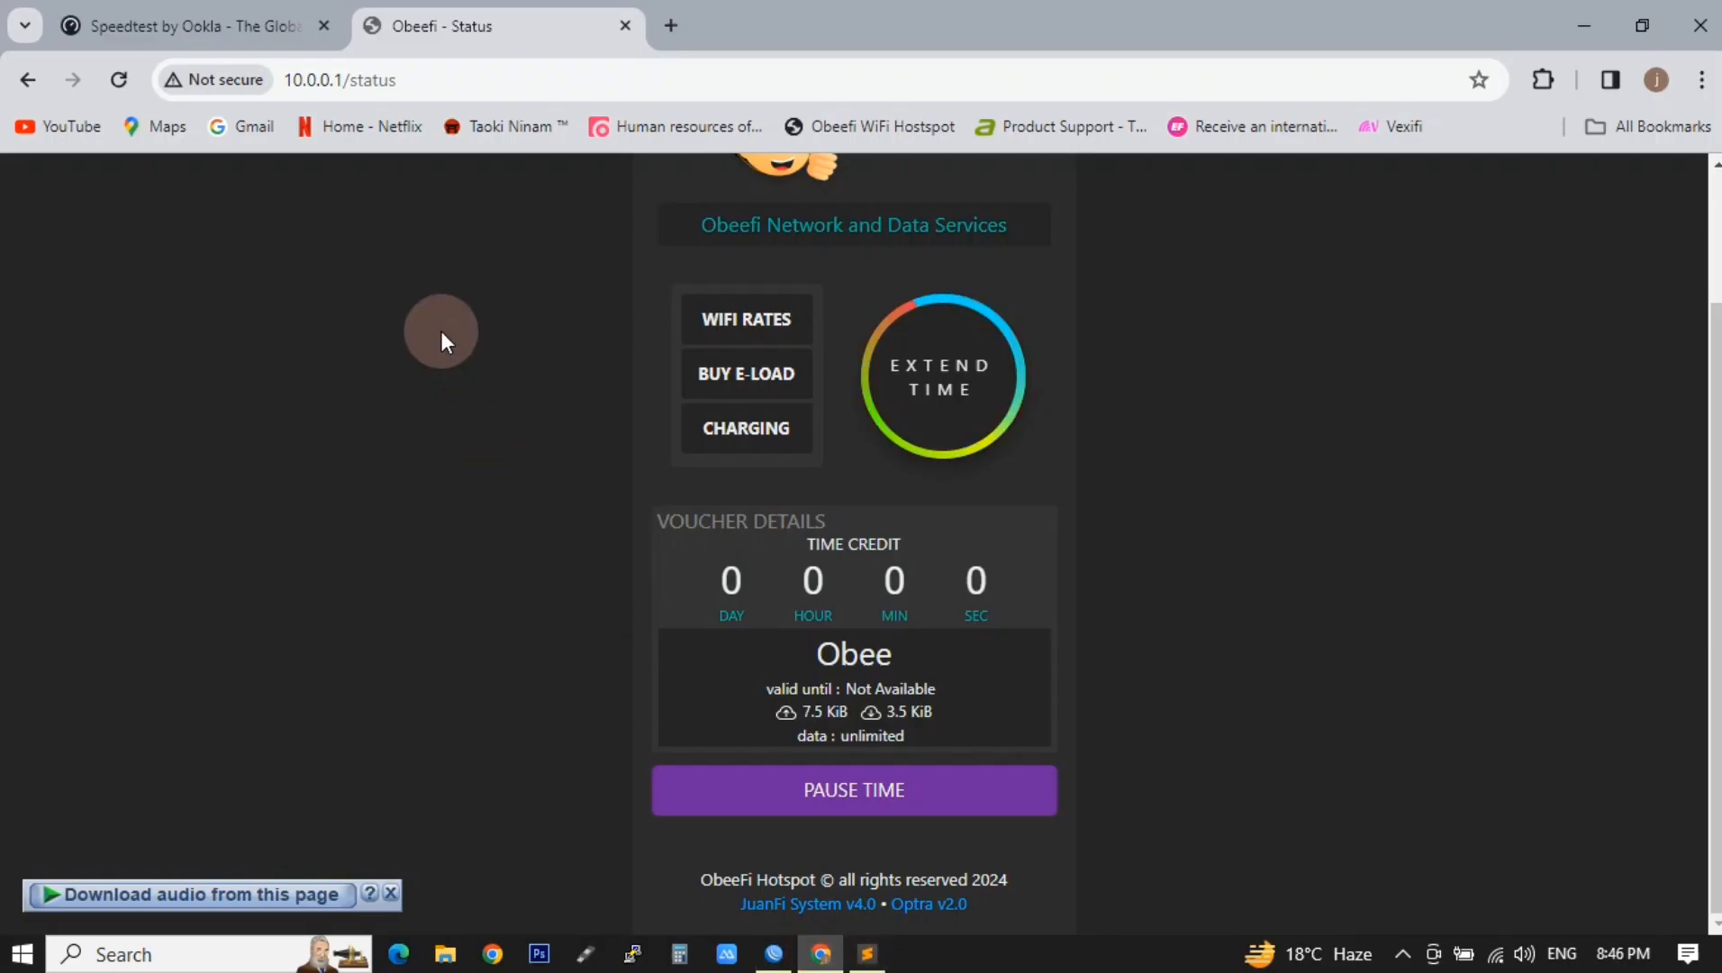
Start a new Speedtest by Ookla run on speedtest.net.
click(180, 40)
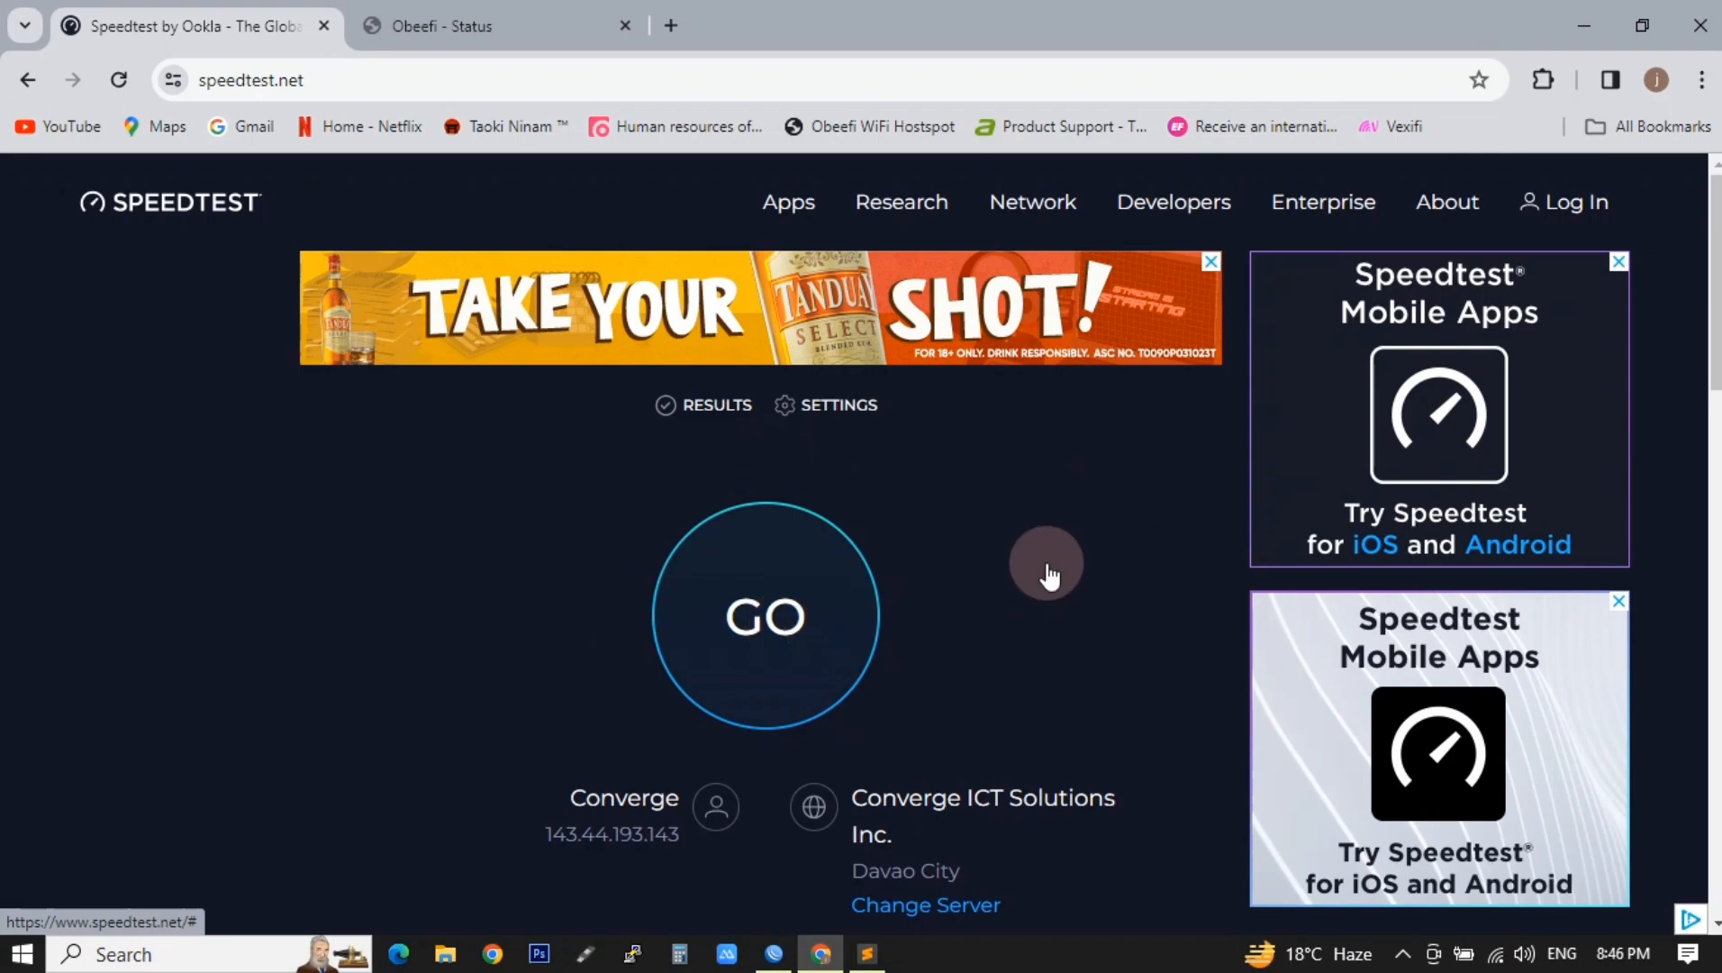
click(1049, 574)
scroll(1112, 629, down, 3)
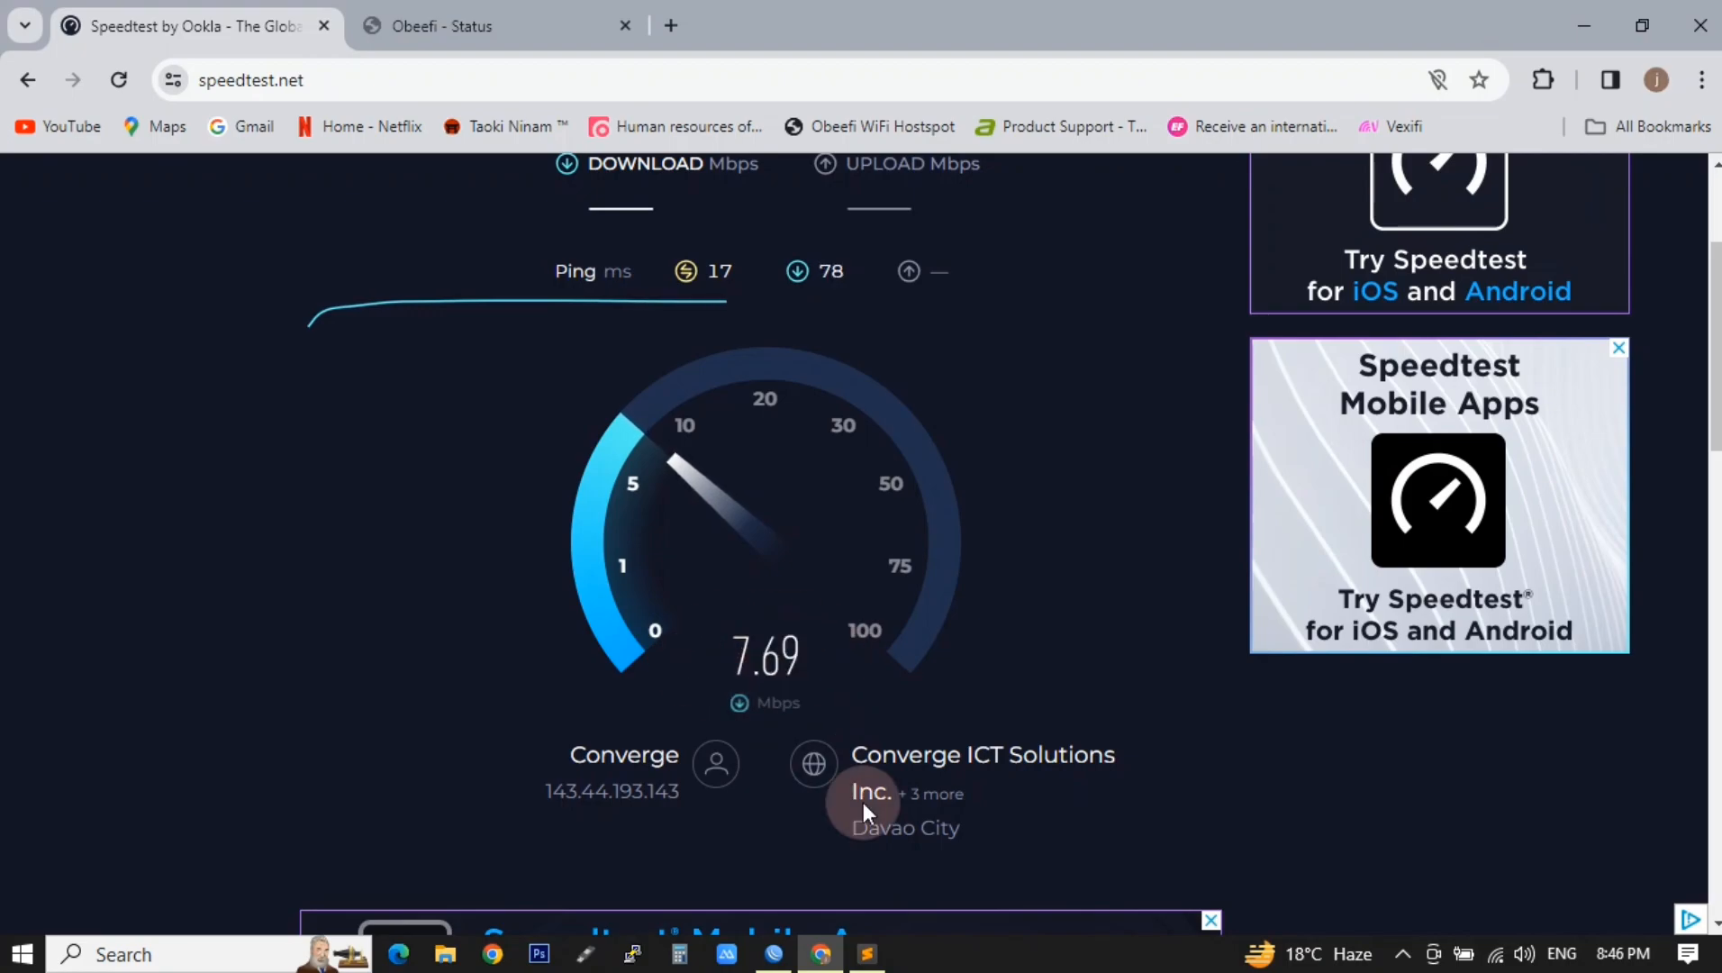
Watch the Obee queue's Traffic graphs in WinBox as the test bursts toward 7.5 Mbps.
click(774, 954)
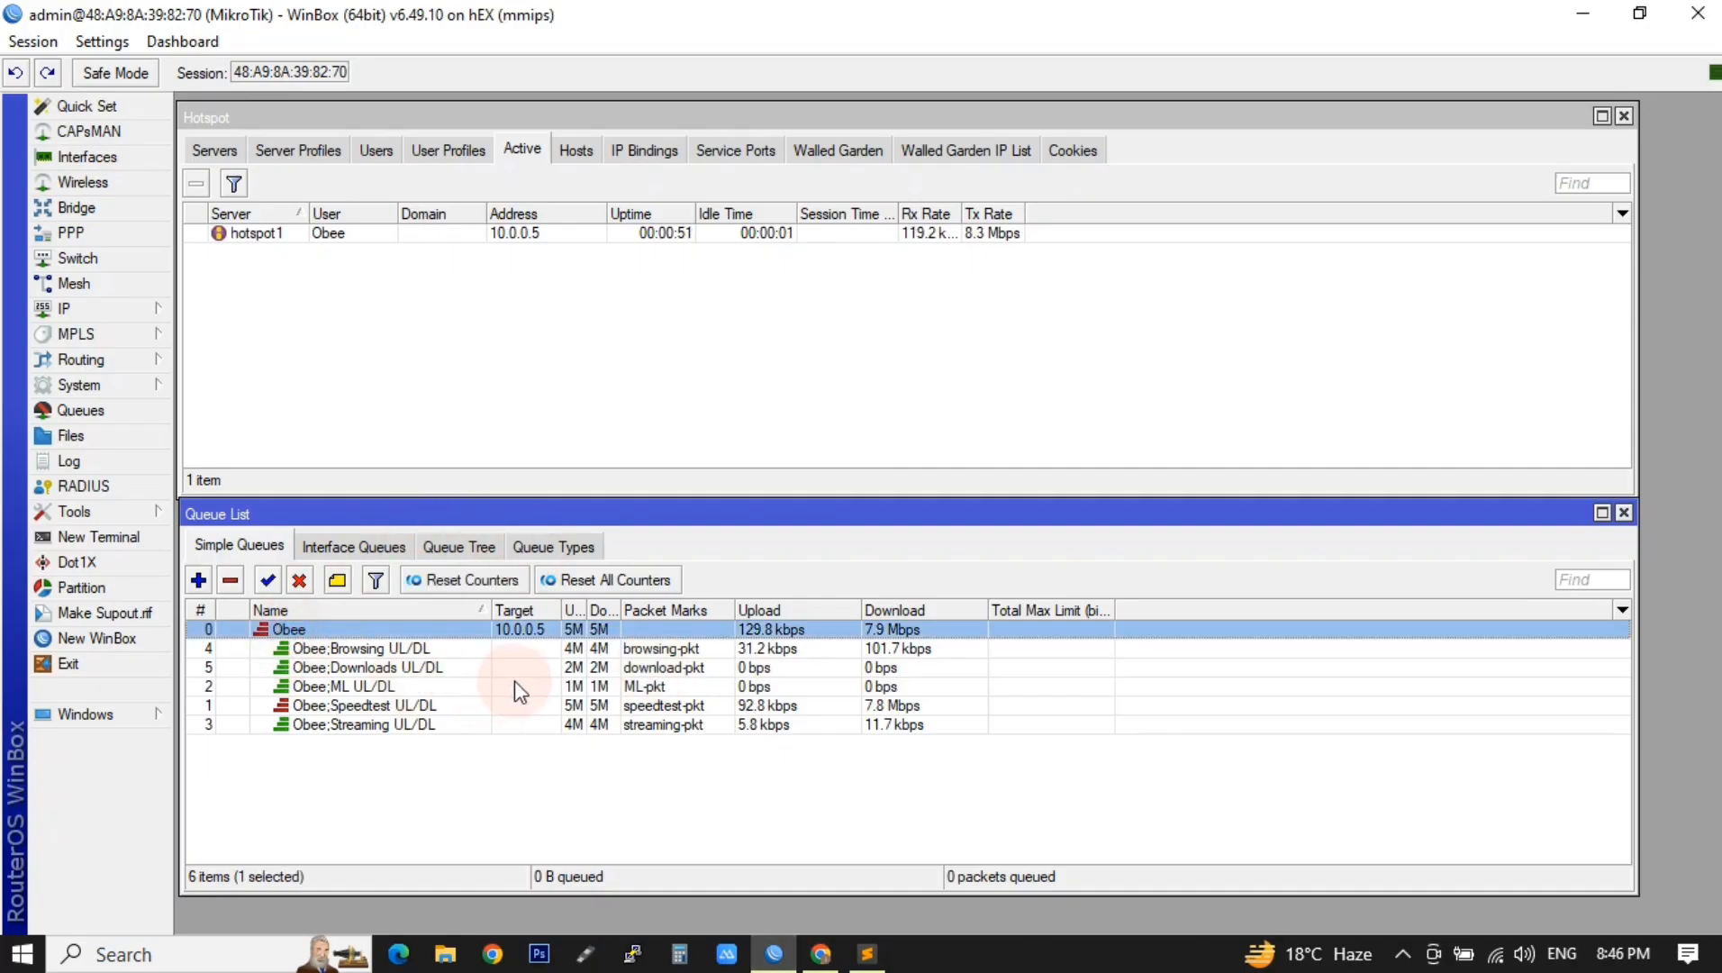
double_click(875, 634)
click(1163, 172)
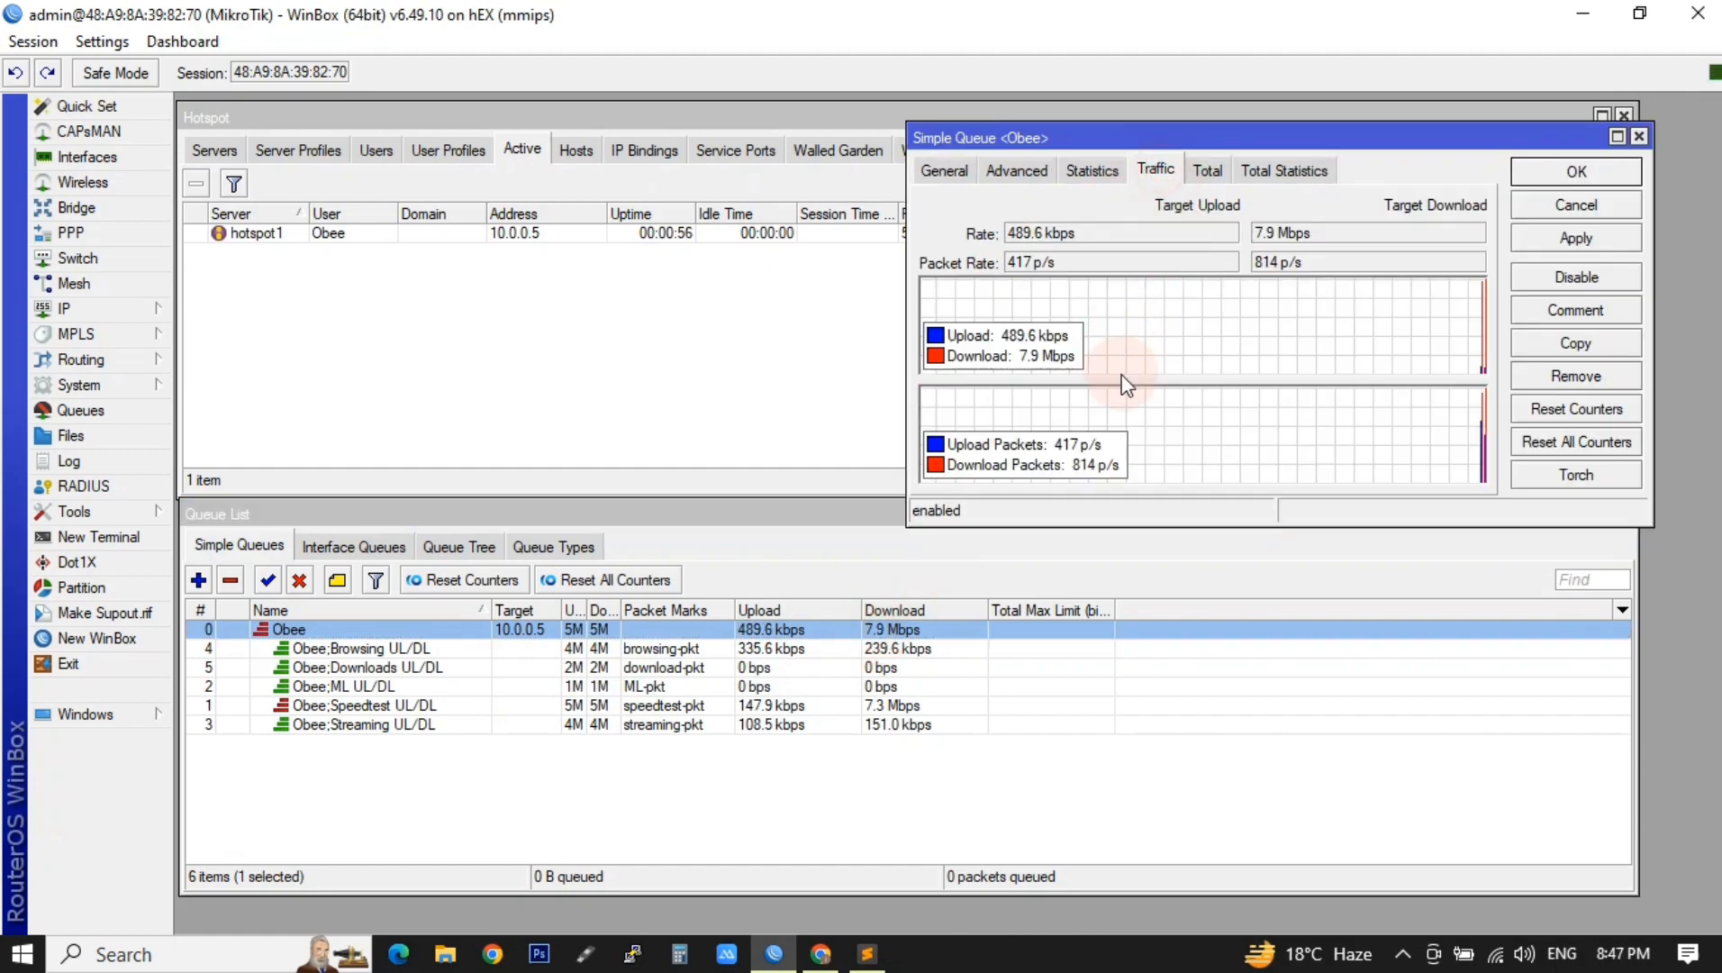
click(821, 956)
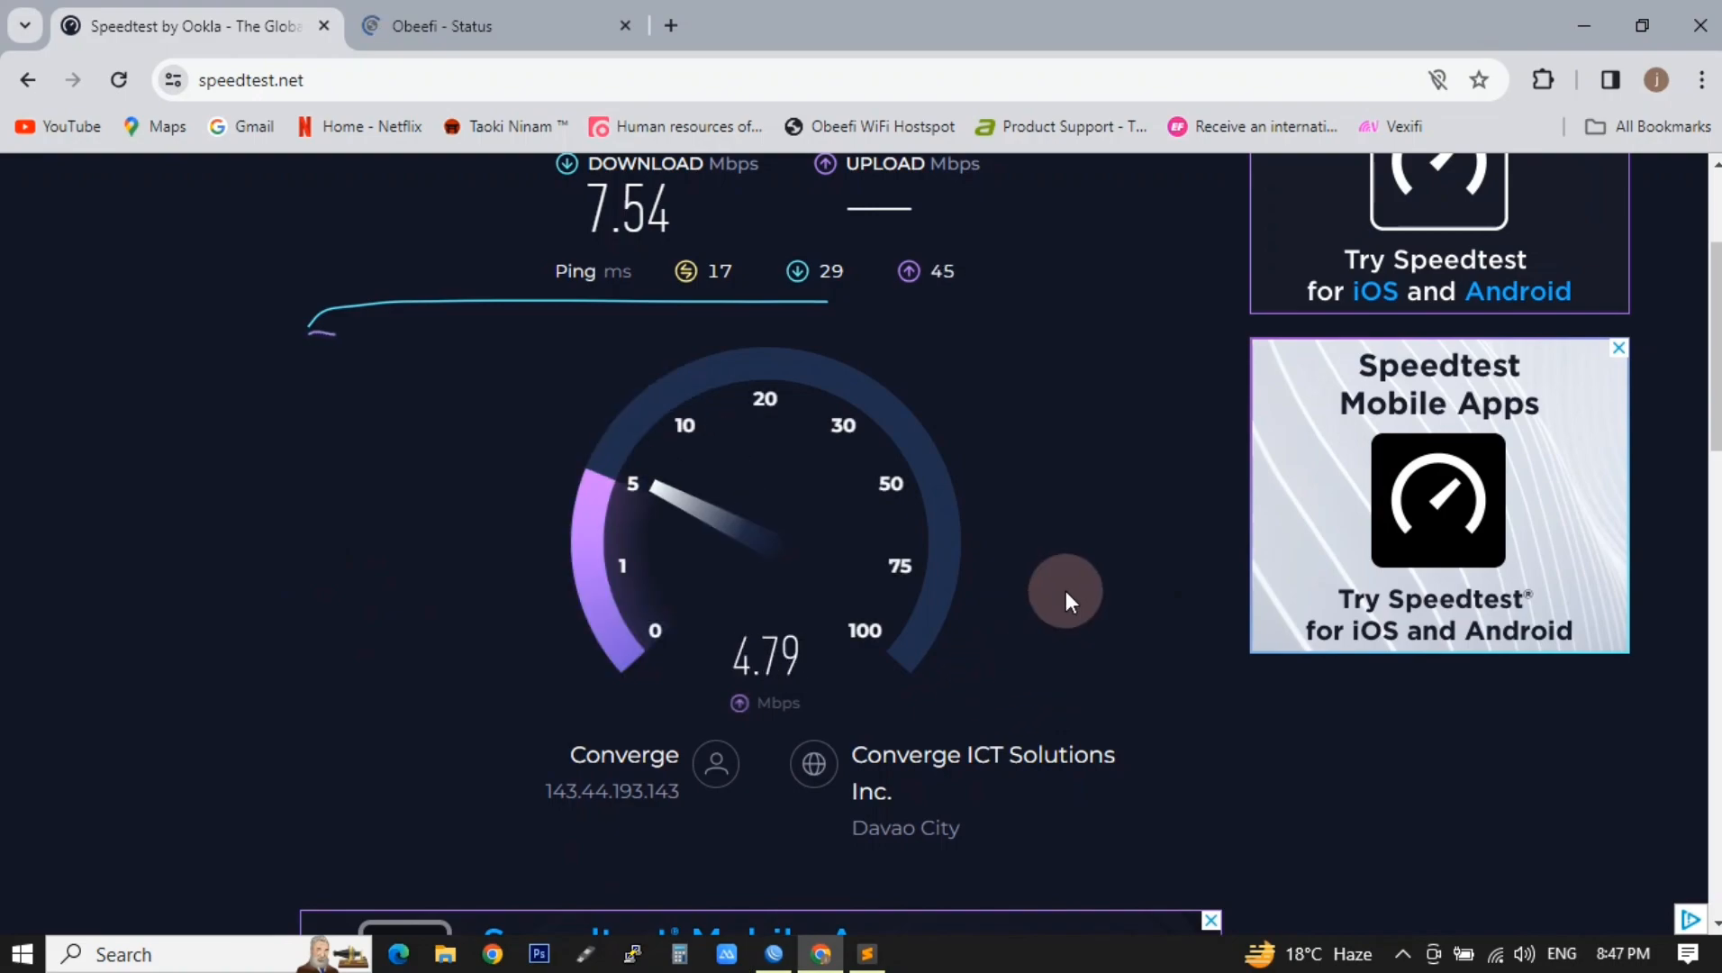
click(774, 954)
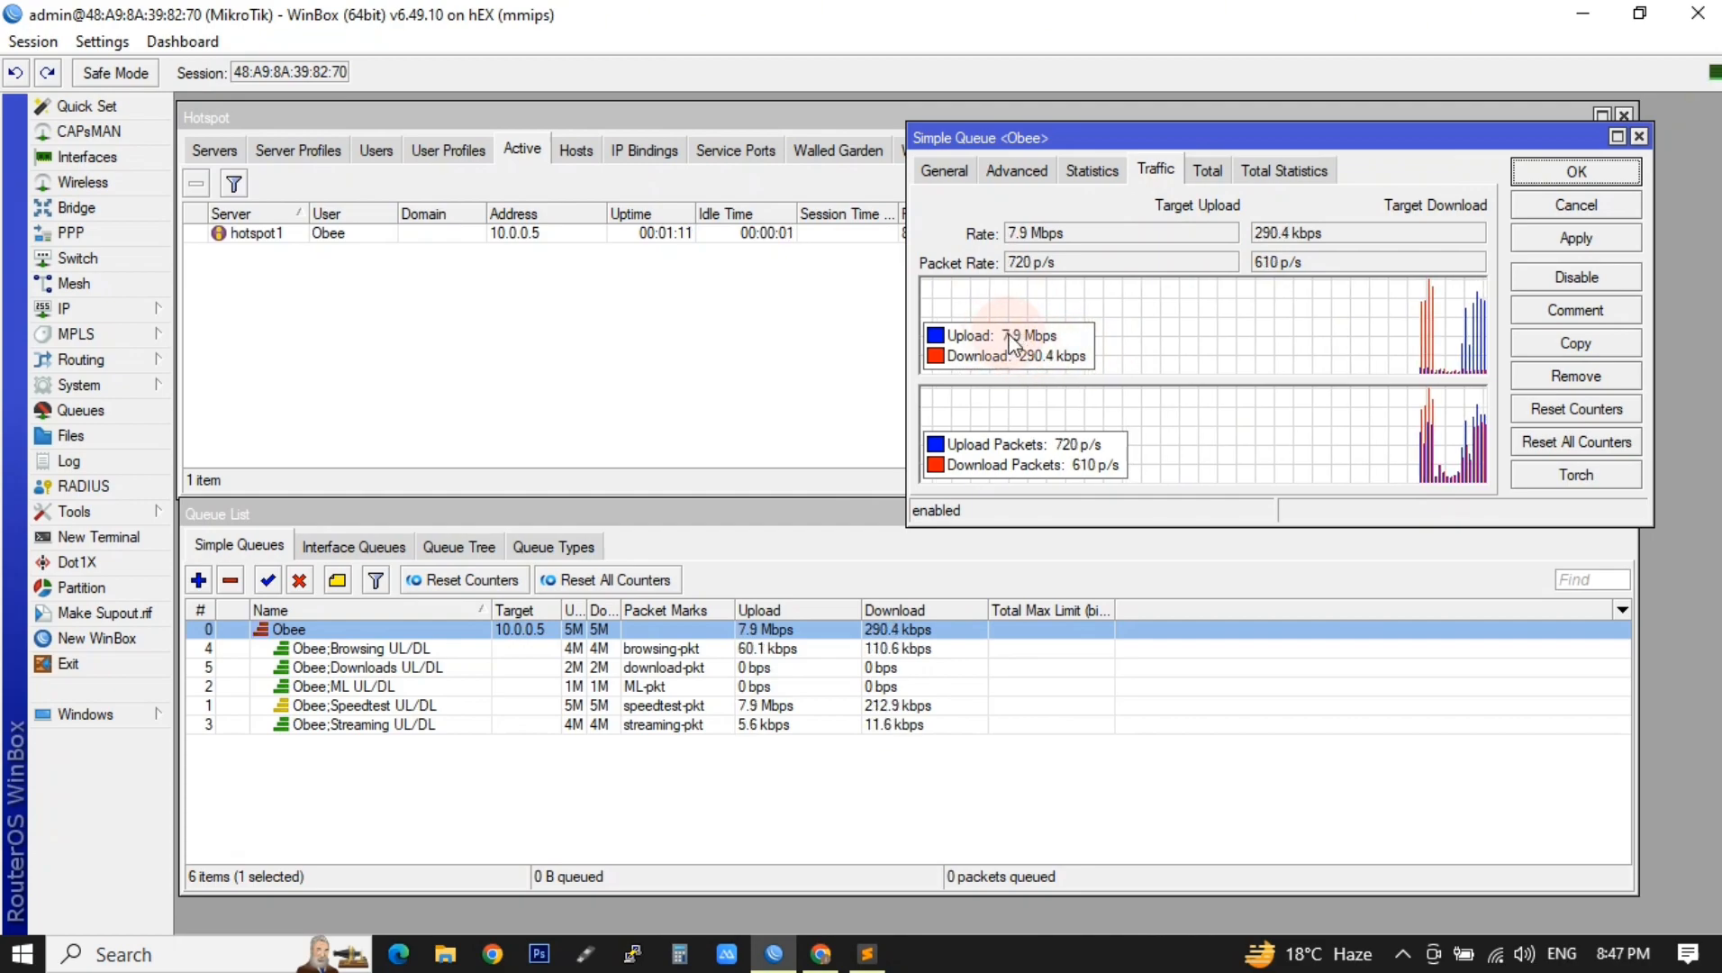
Open thinkbroadband's Download Test Files page in a new tab and move the Obee traffic window aside.
click(817, 955)
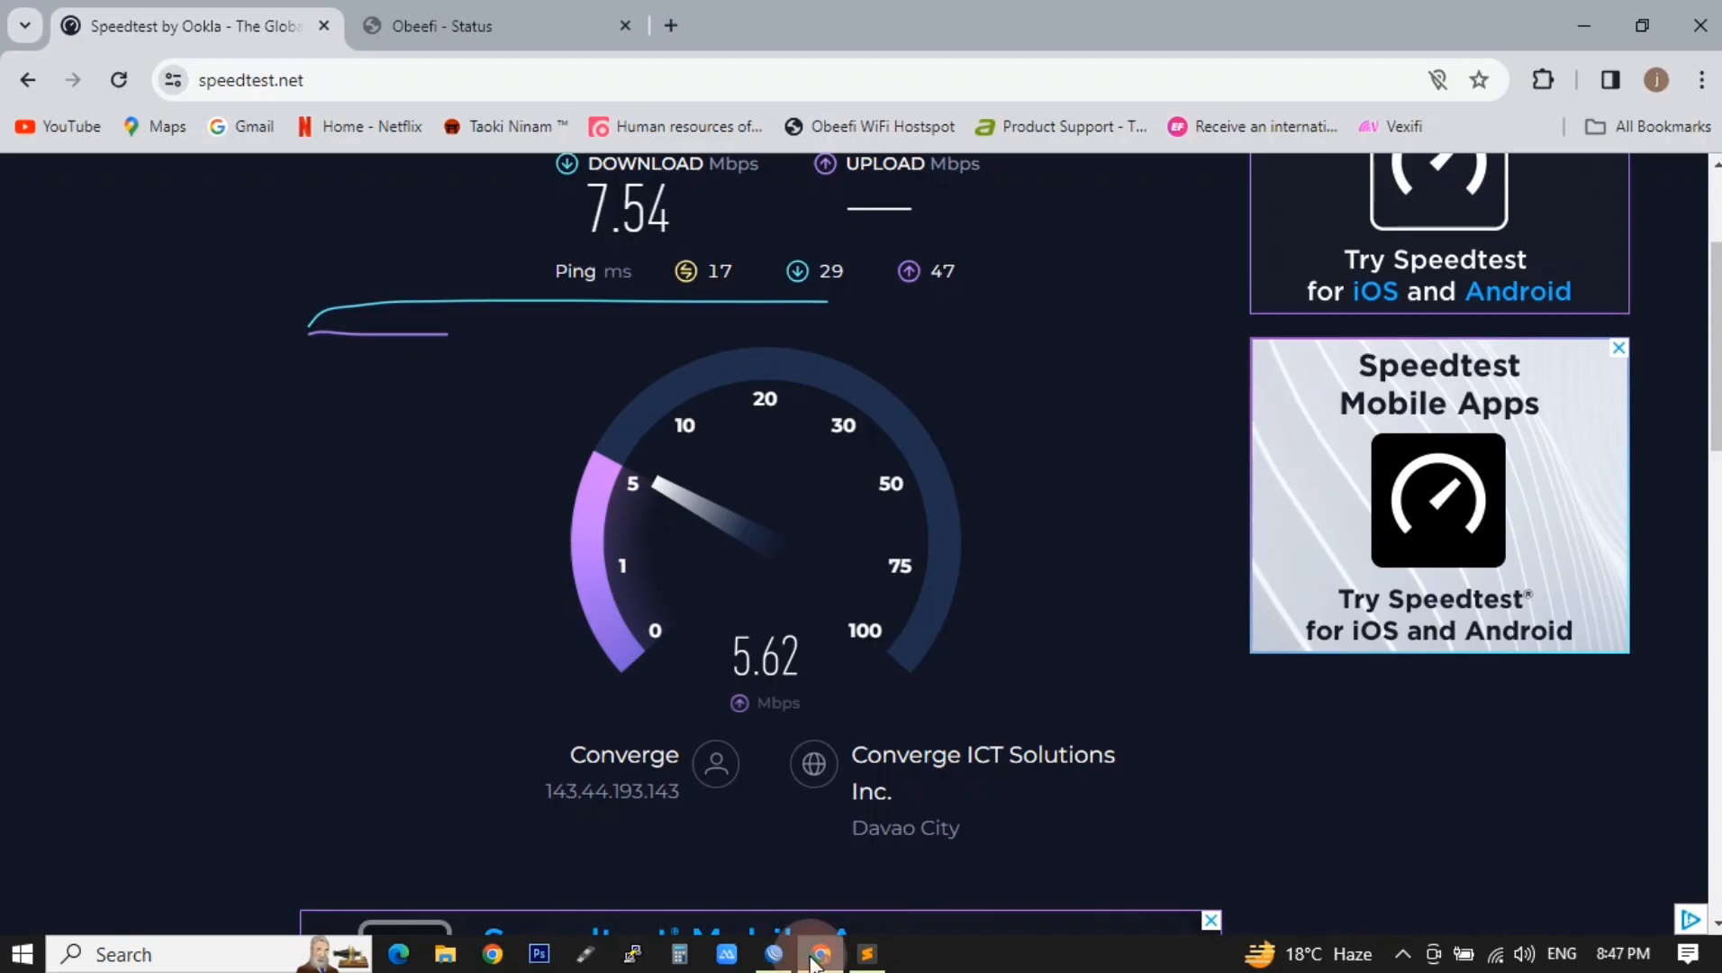
click(671, 26)
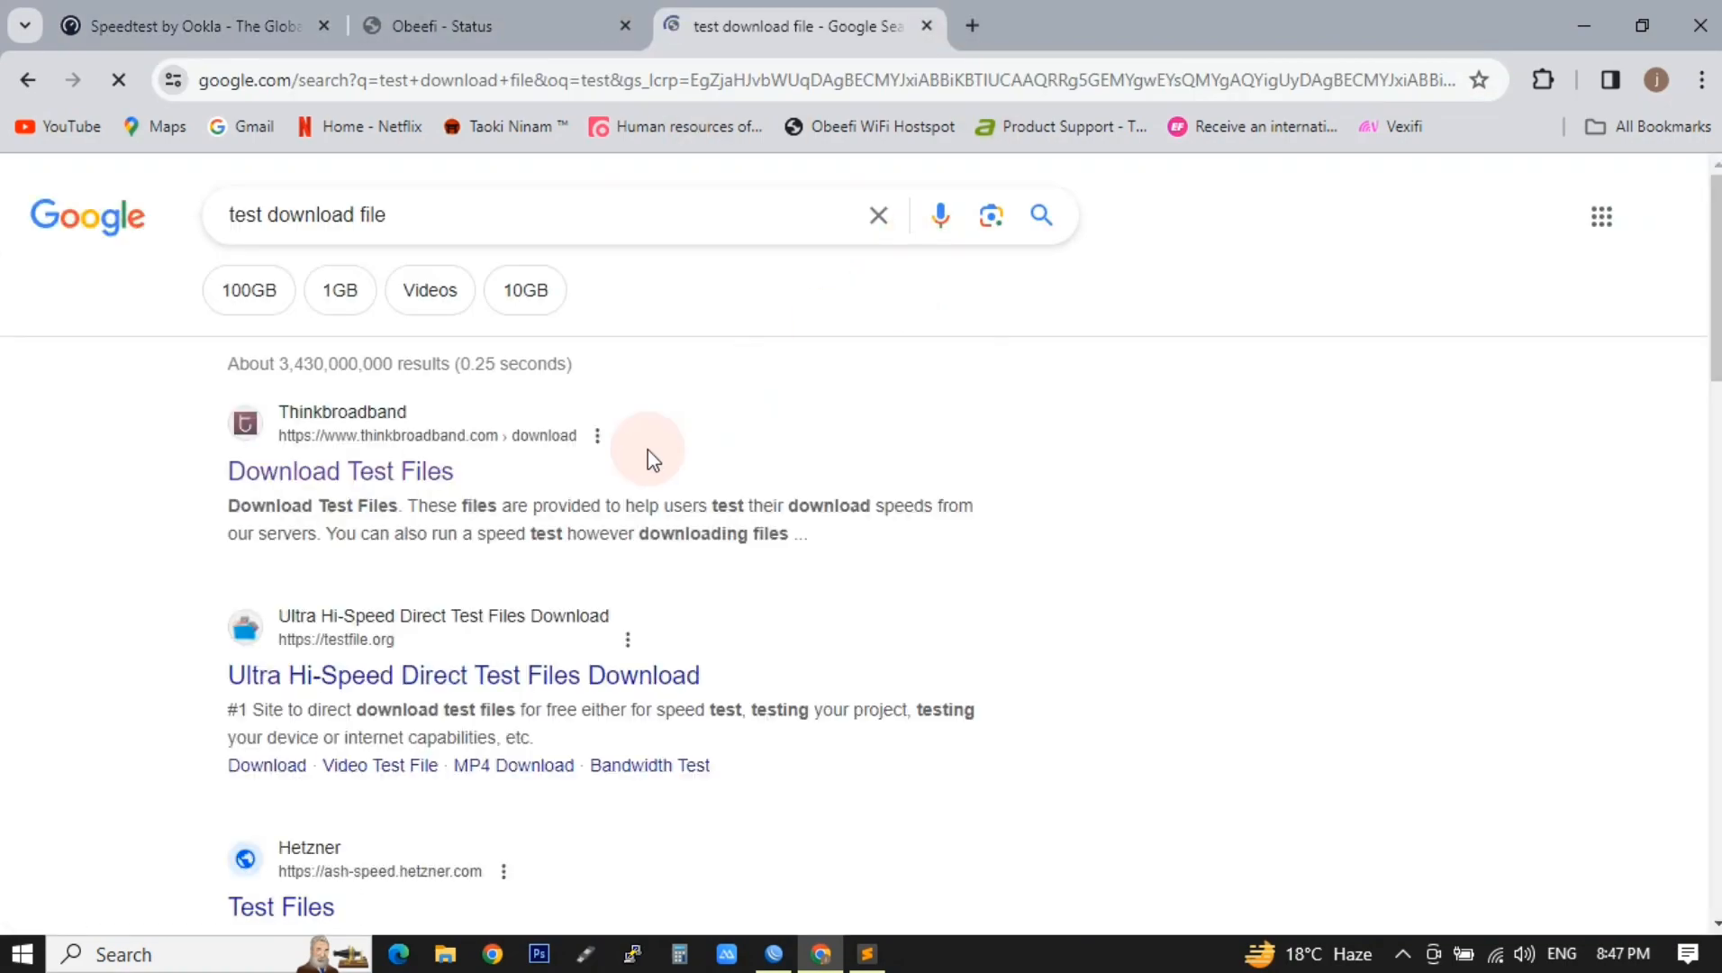
click(364, 471)
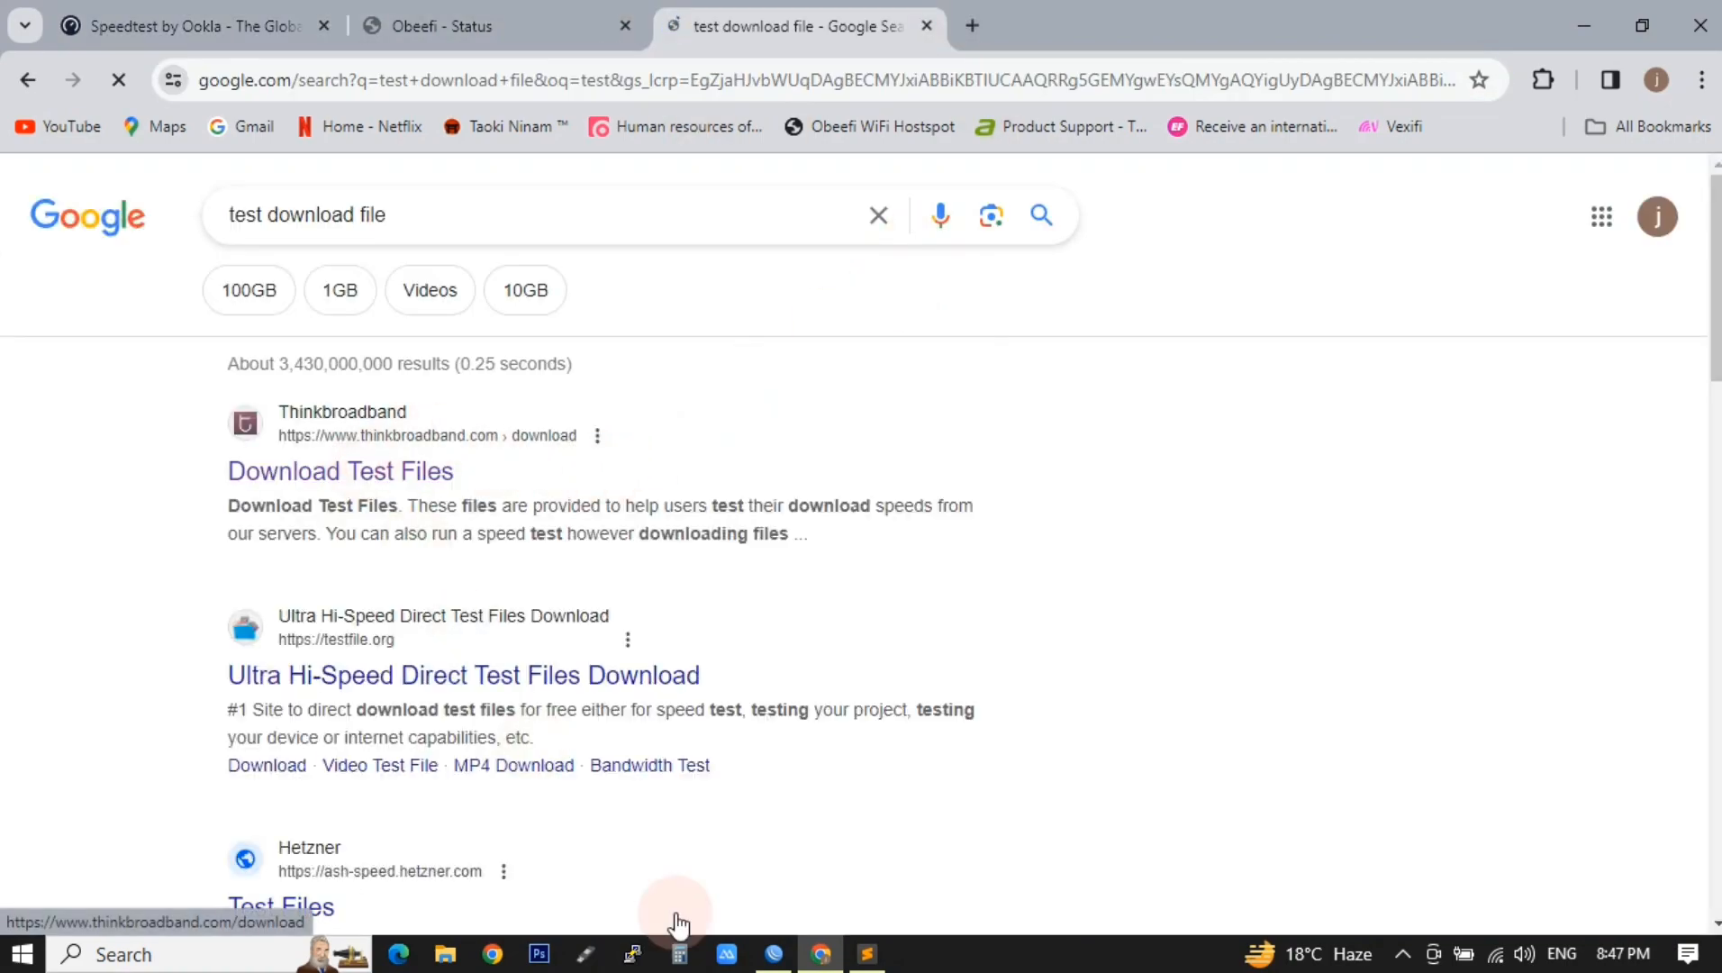
click(773, 953)
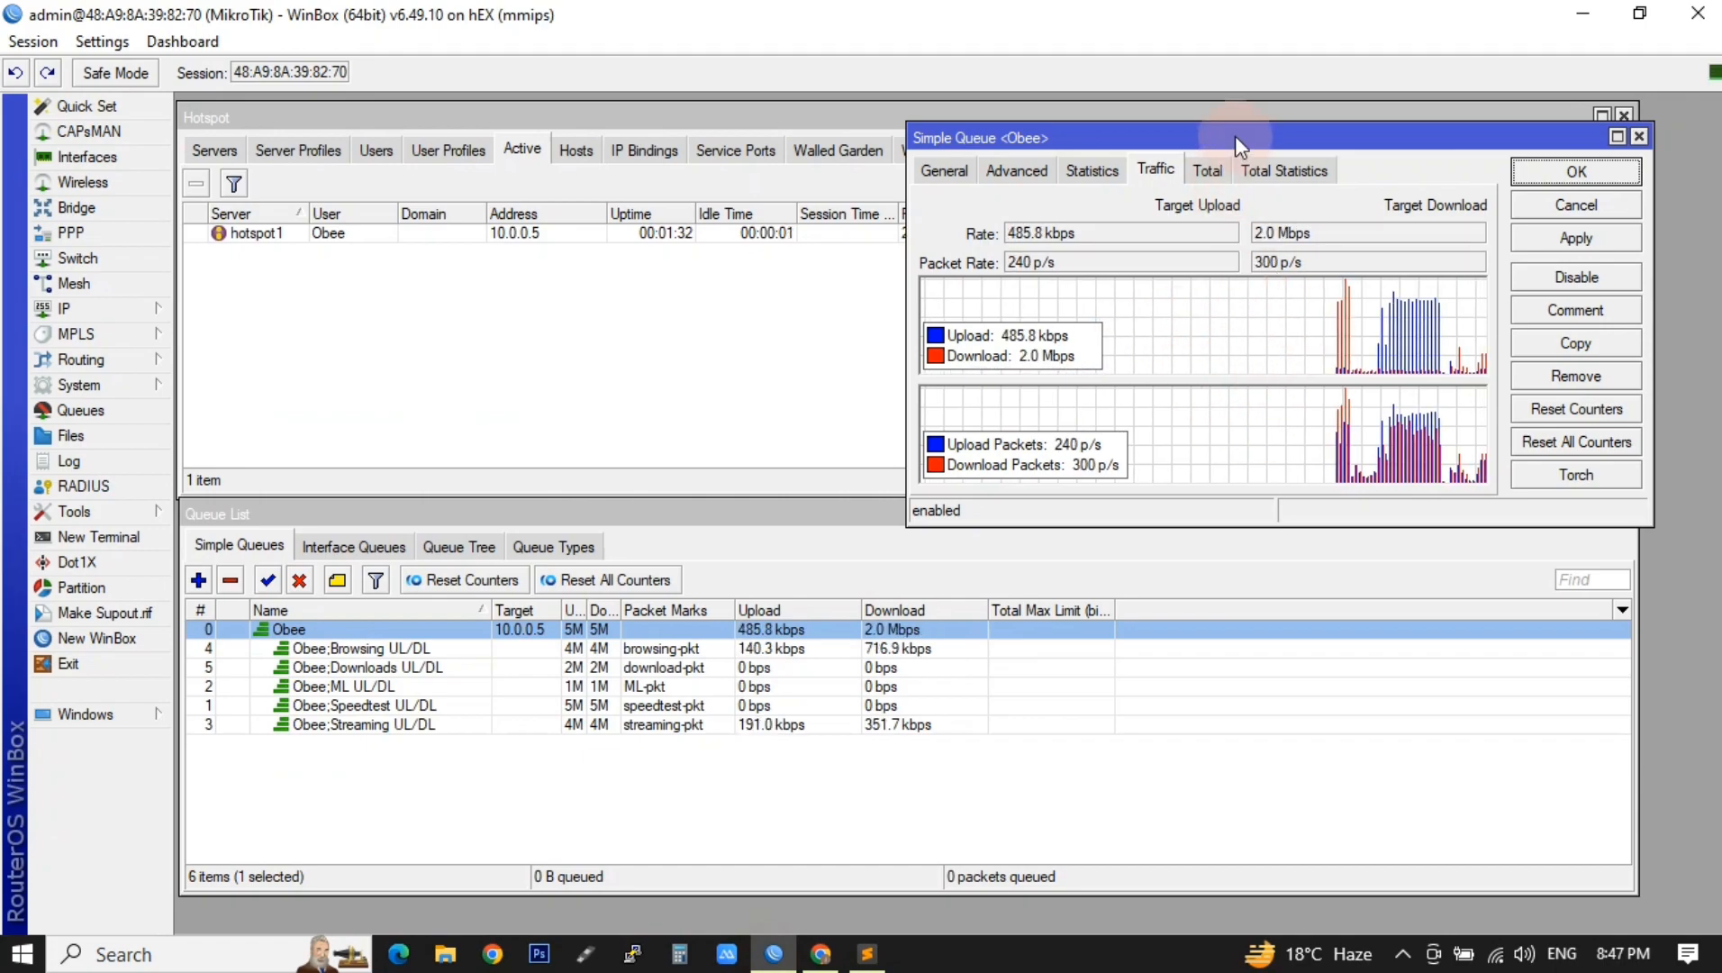
drag(1235, 135, 550, 116)
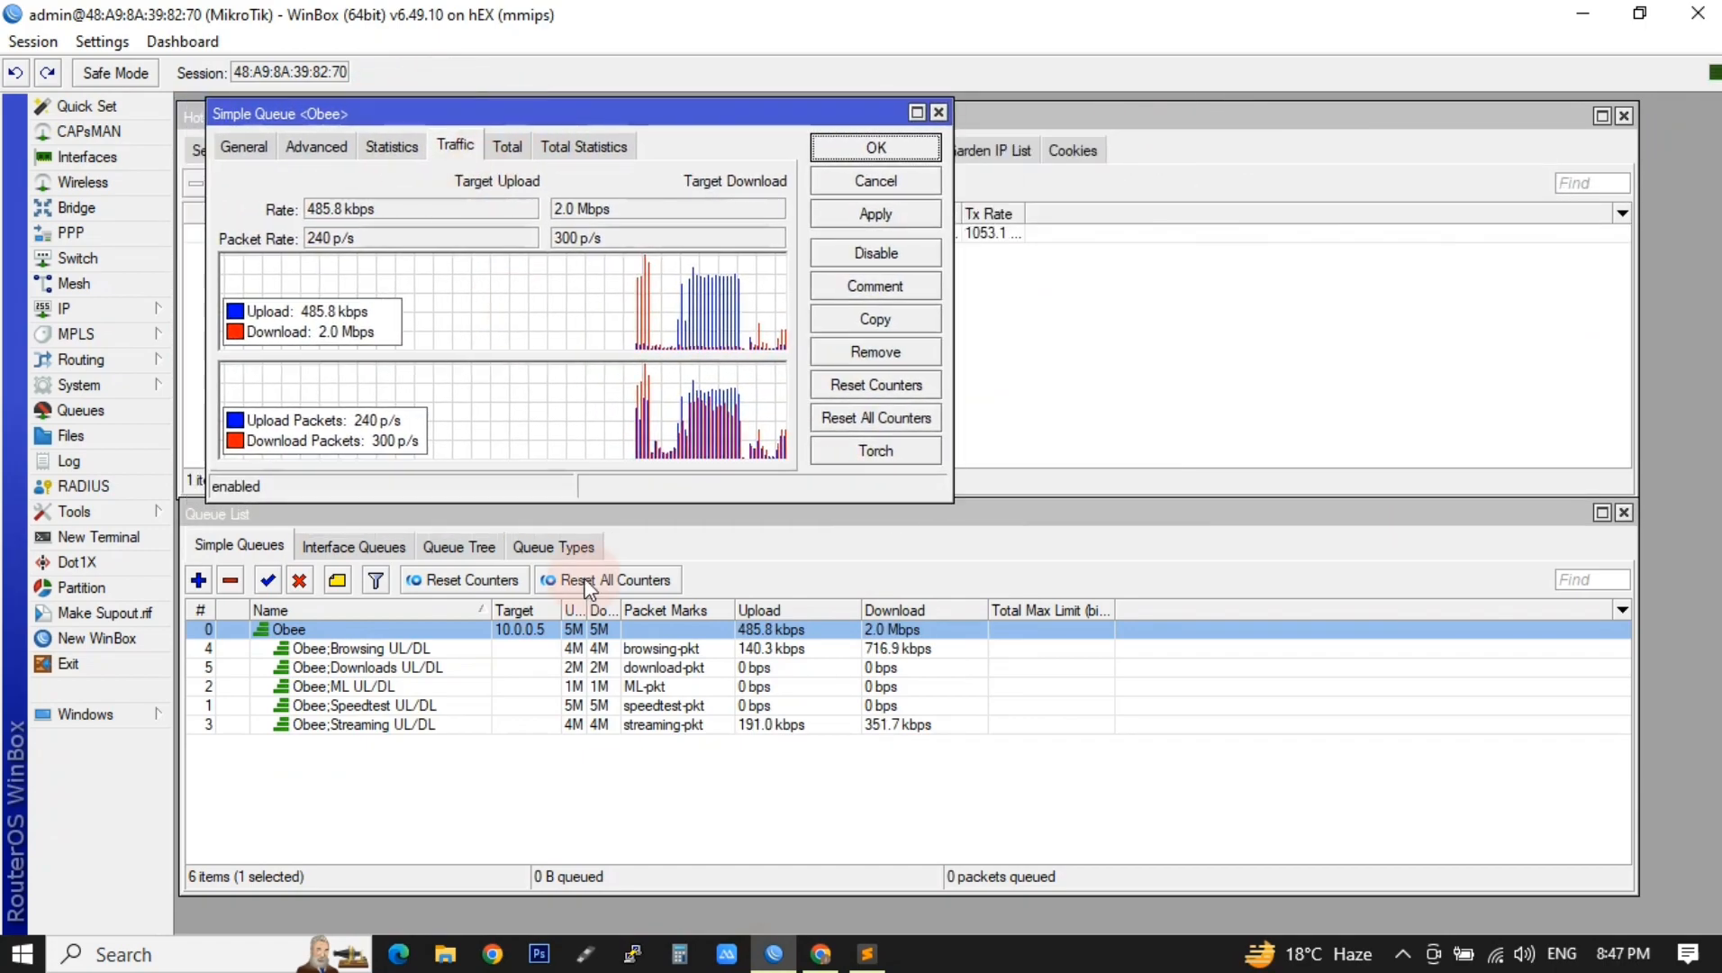
Start downloading the 1GB.zip test file through IDM, watching the Obee queue hold it near 2 Mbps.
click(829, 960)
scroll(1209, 793, down, 4)
click(287, 645)
click(784, 573)
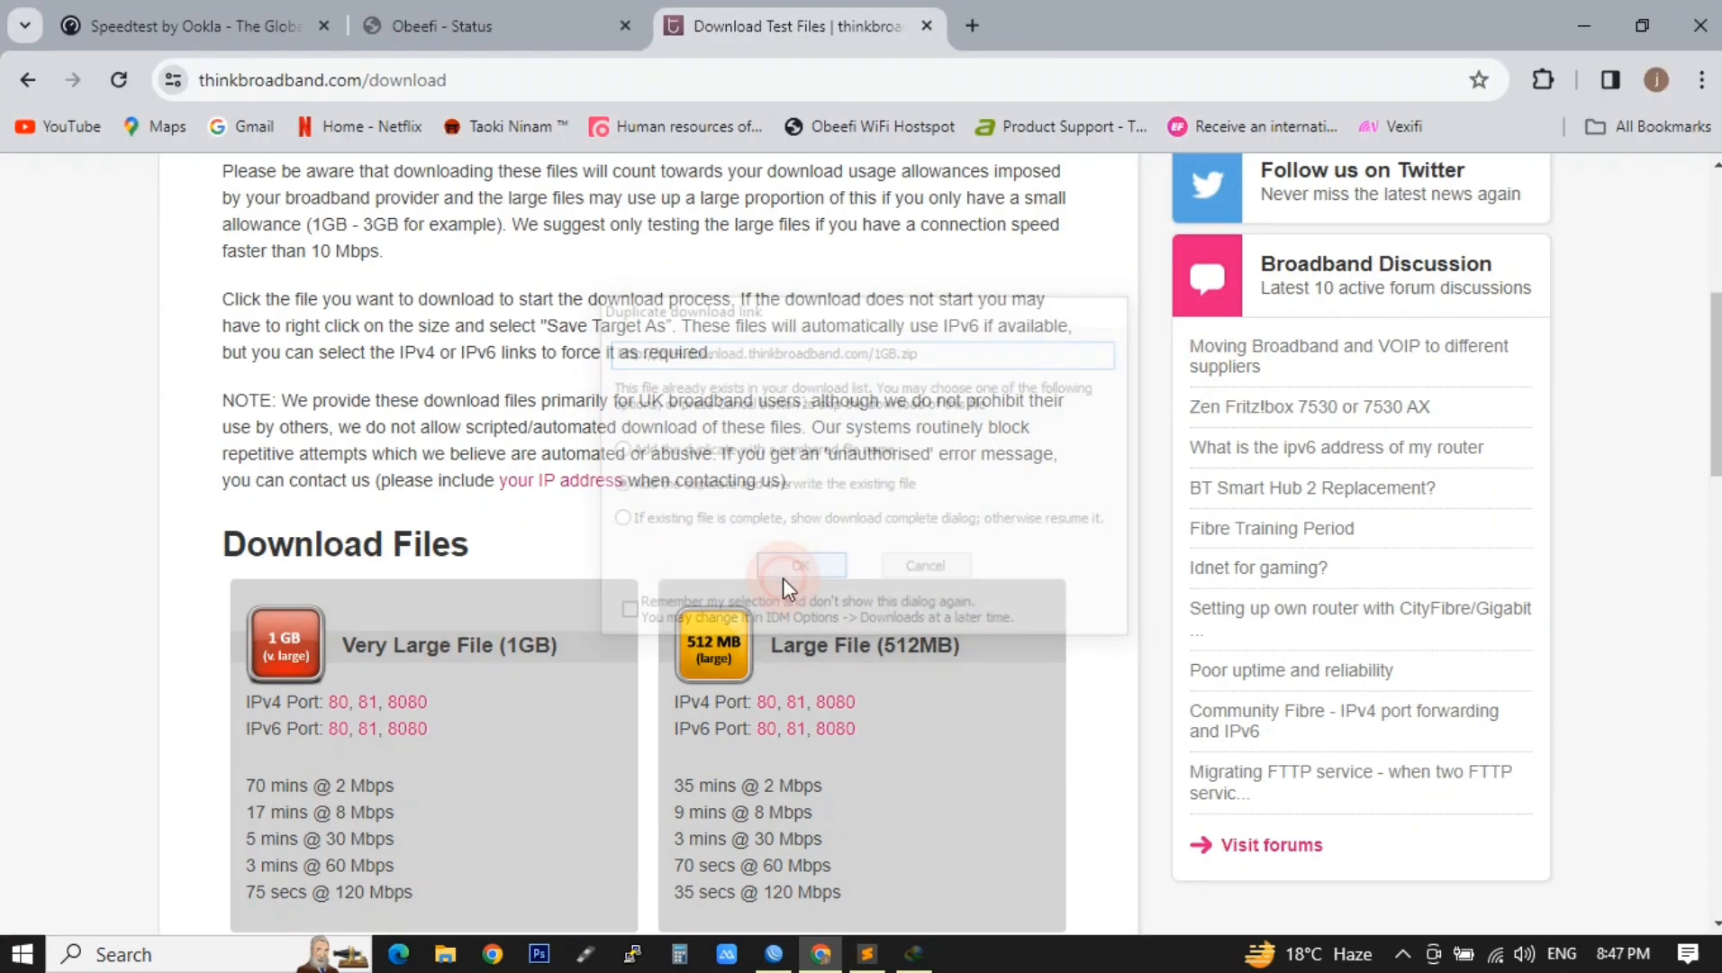
click(1586, 23)
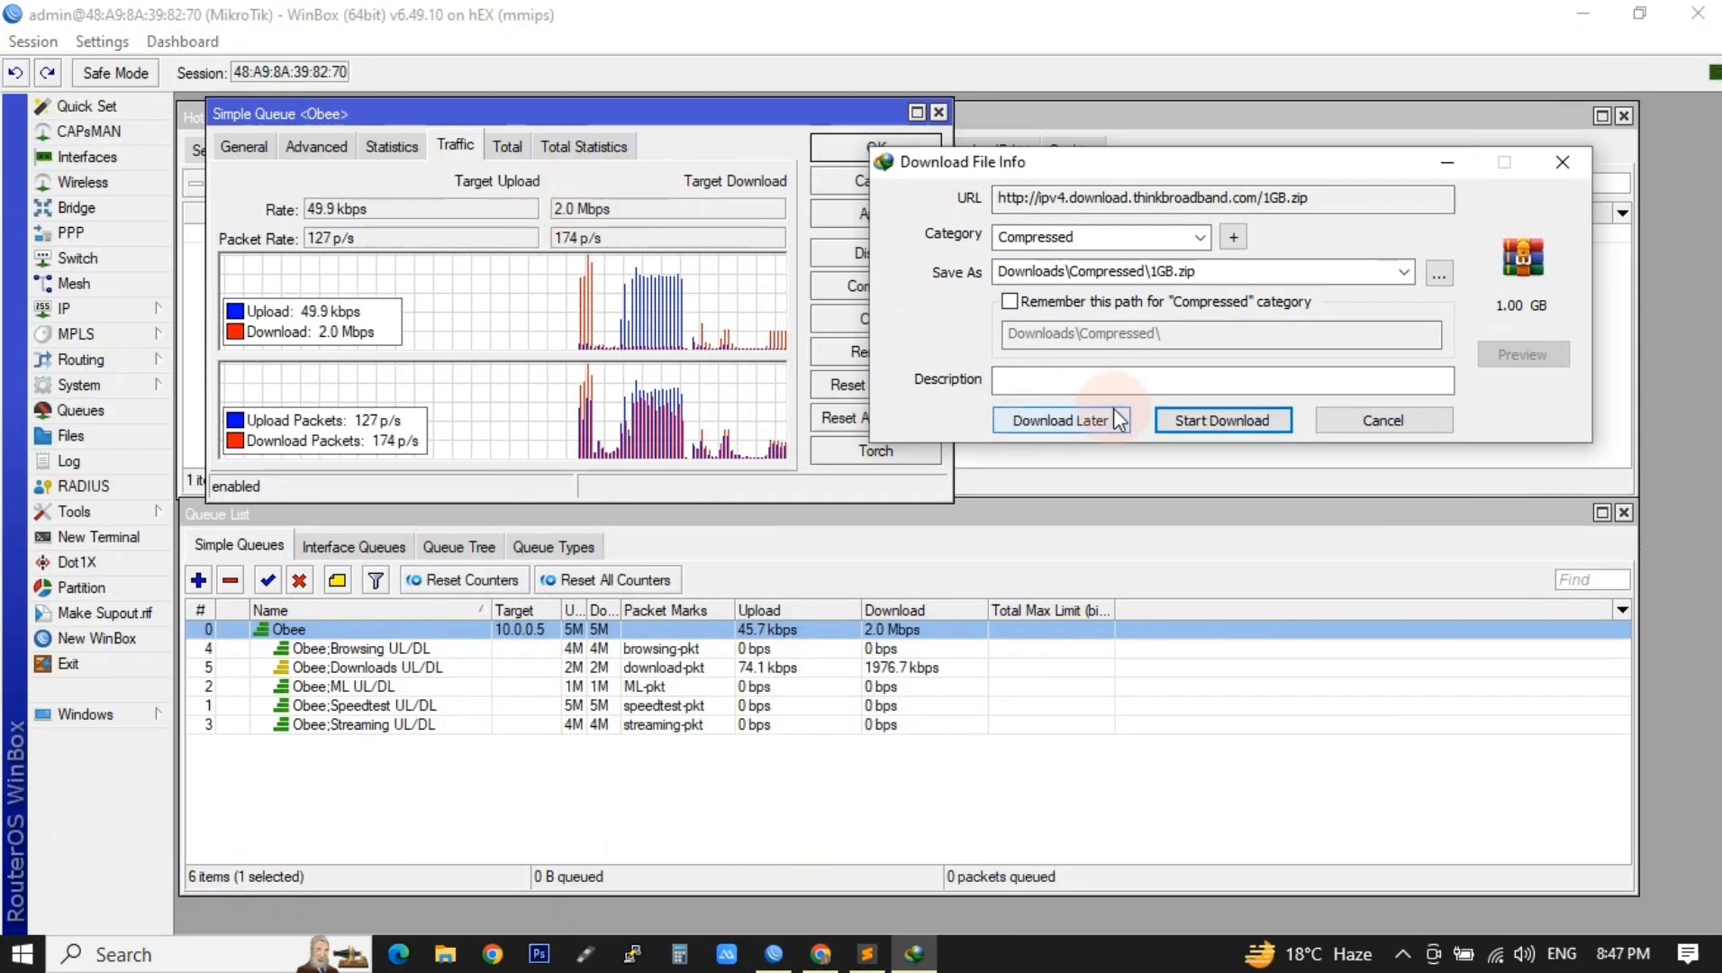
click(1210, 419)
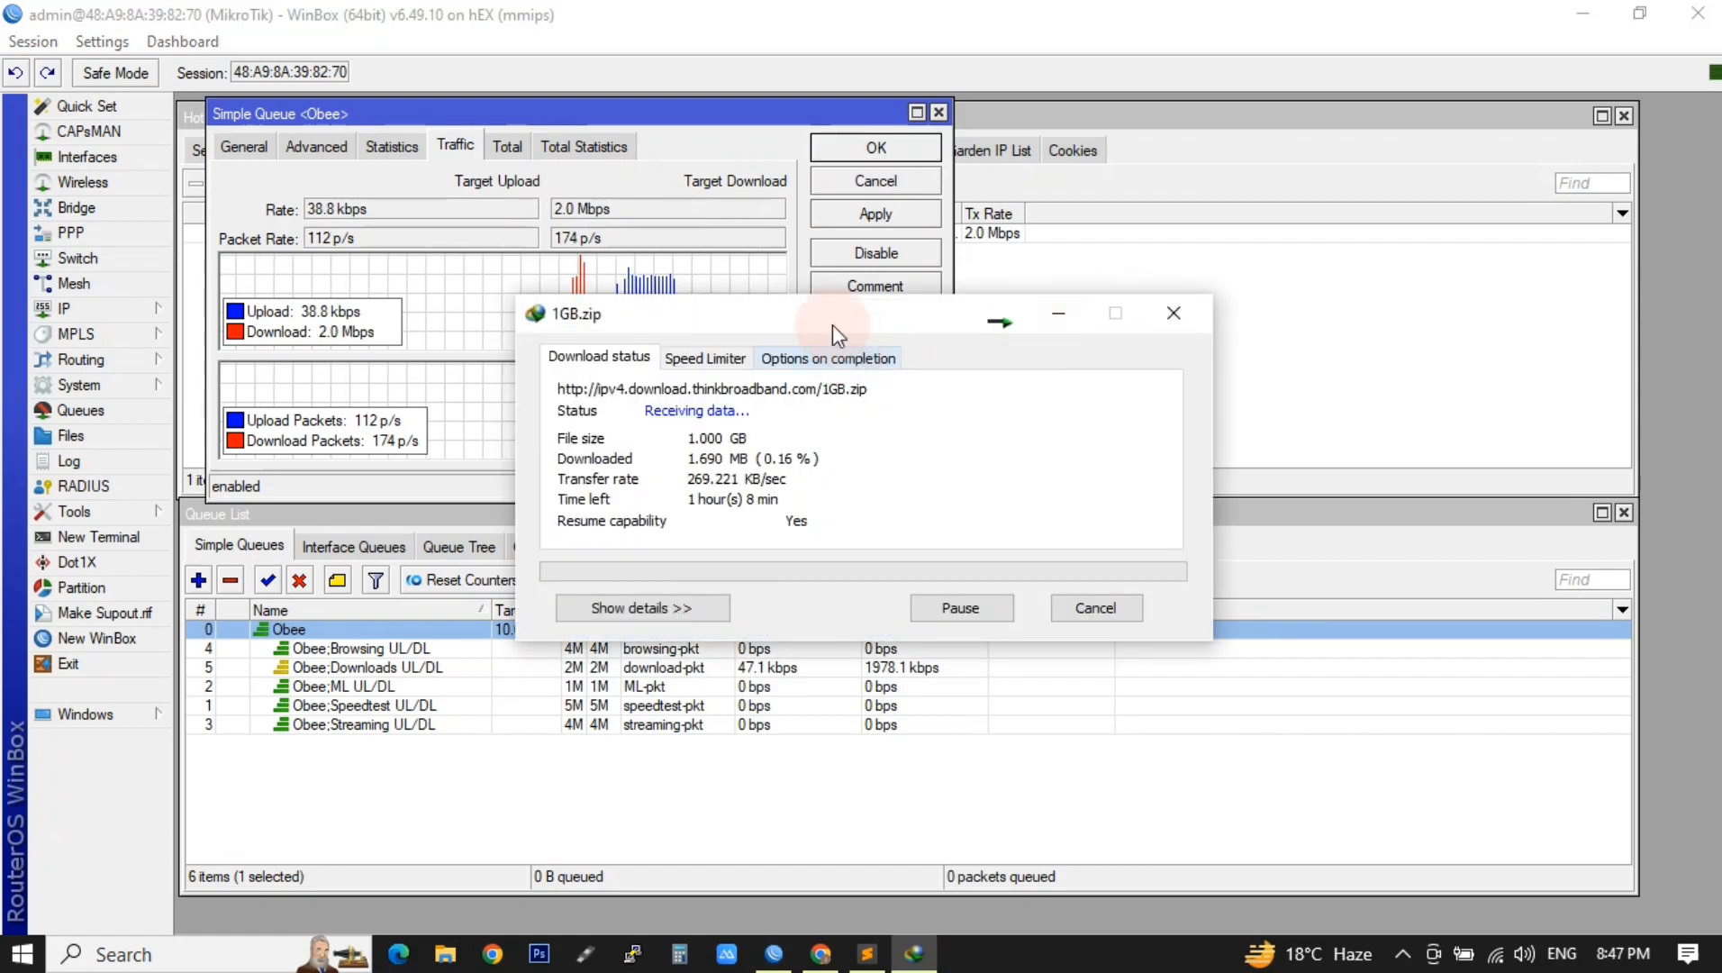
drag(833, 317, 1295, 133)
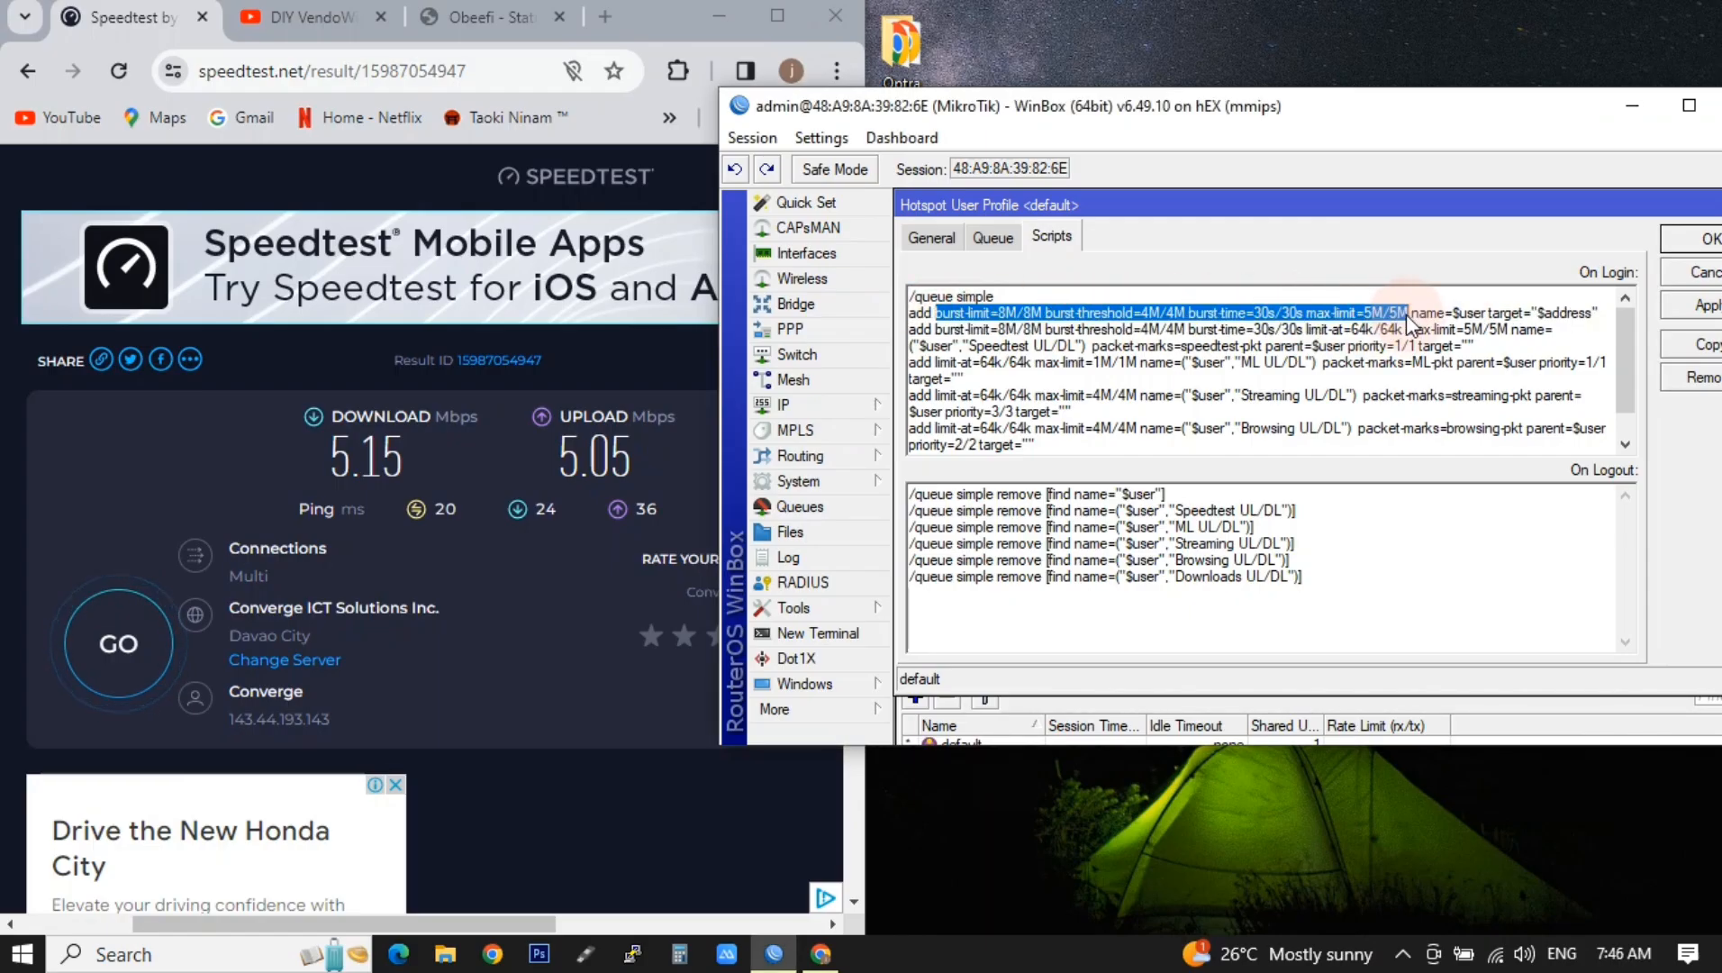
Shorten the first add line's burst-time from 30s values to 3s/3s.
drag(936, 330, 1303, 330)
click(1345, 601)
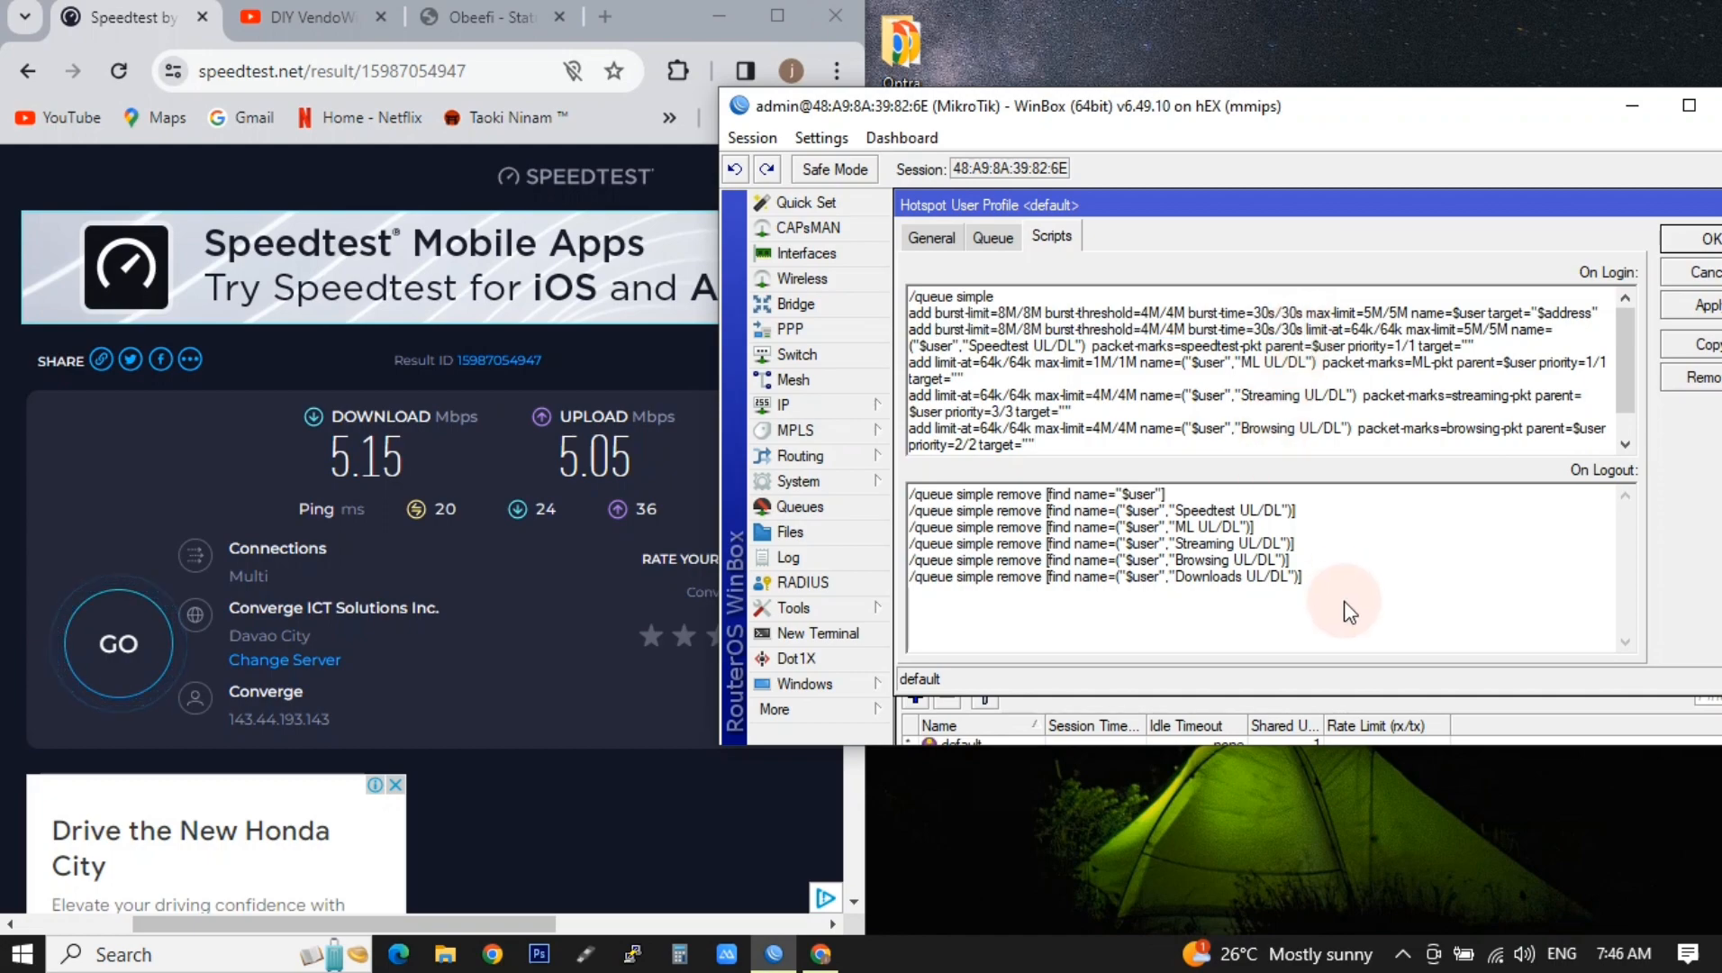
click(1267, 314)
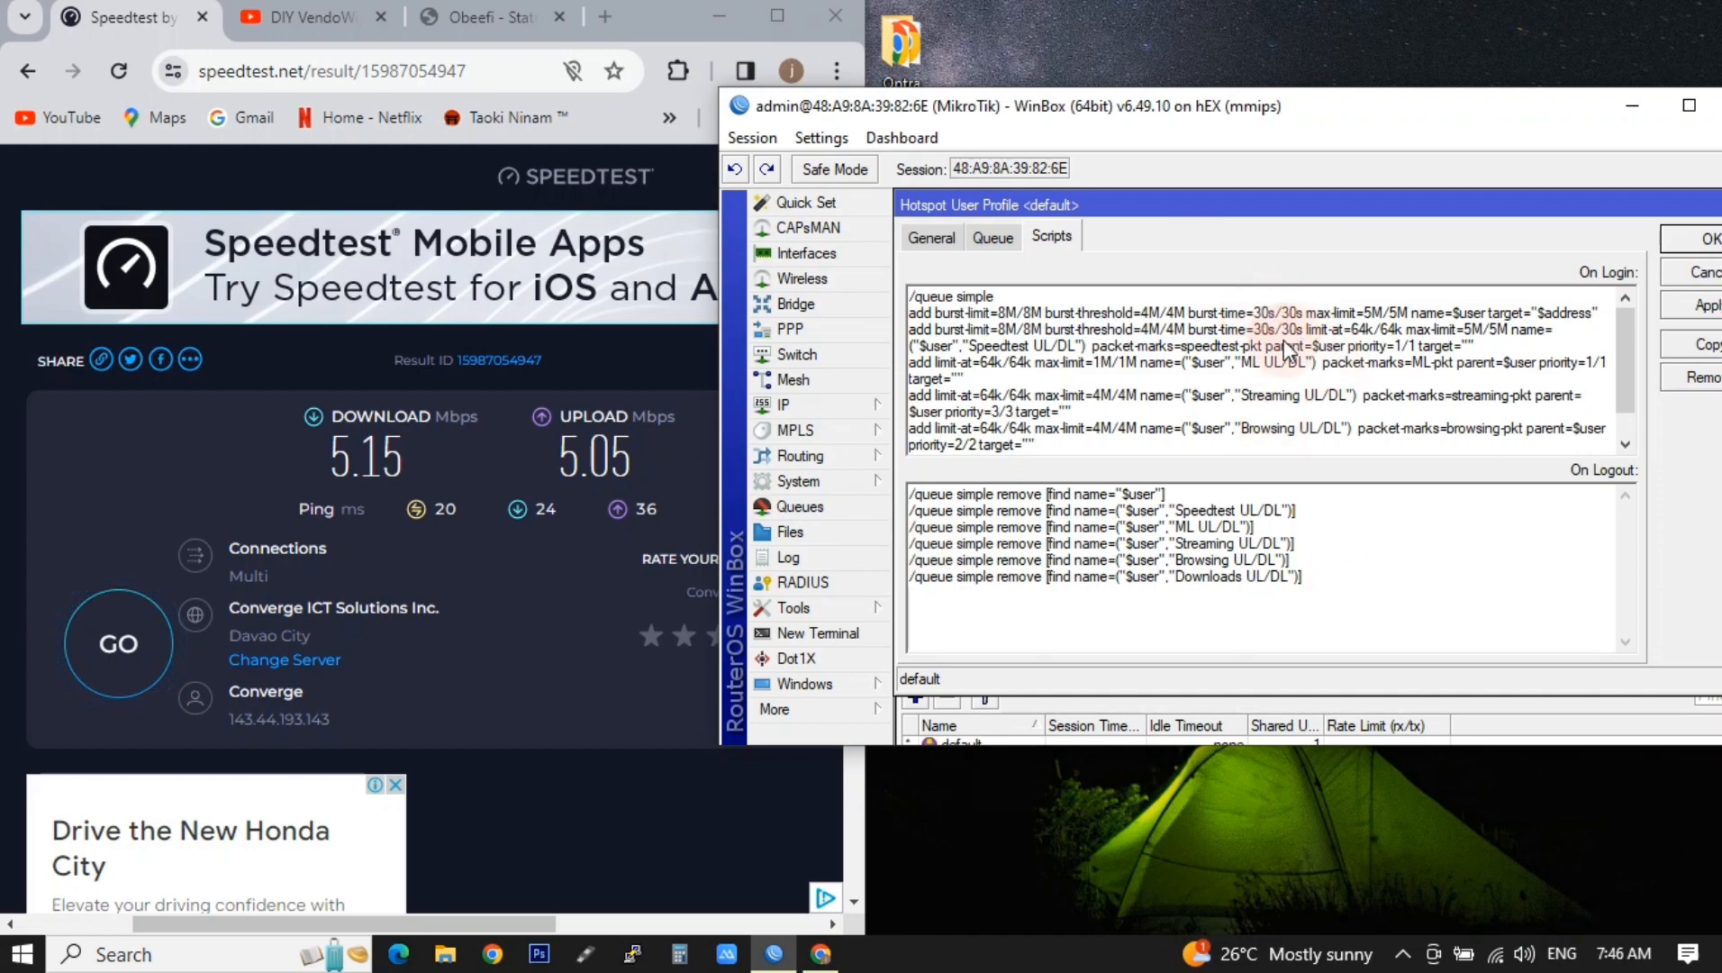
key(BackSpace)
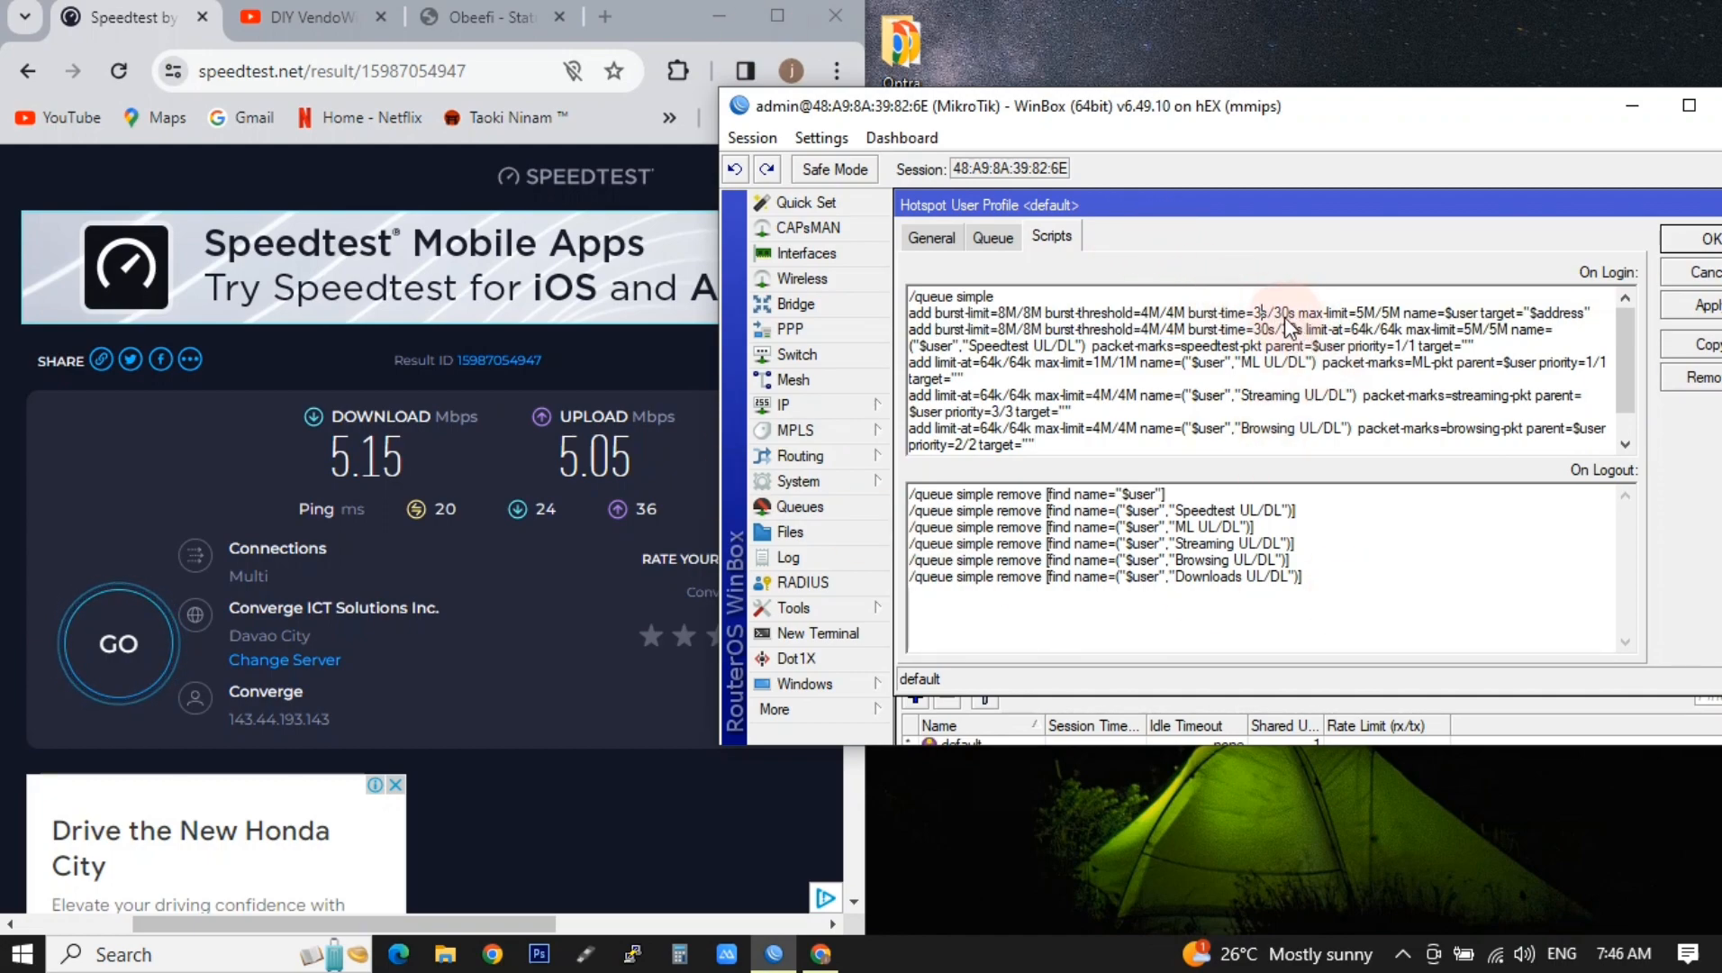
click(1289, 313)
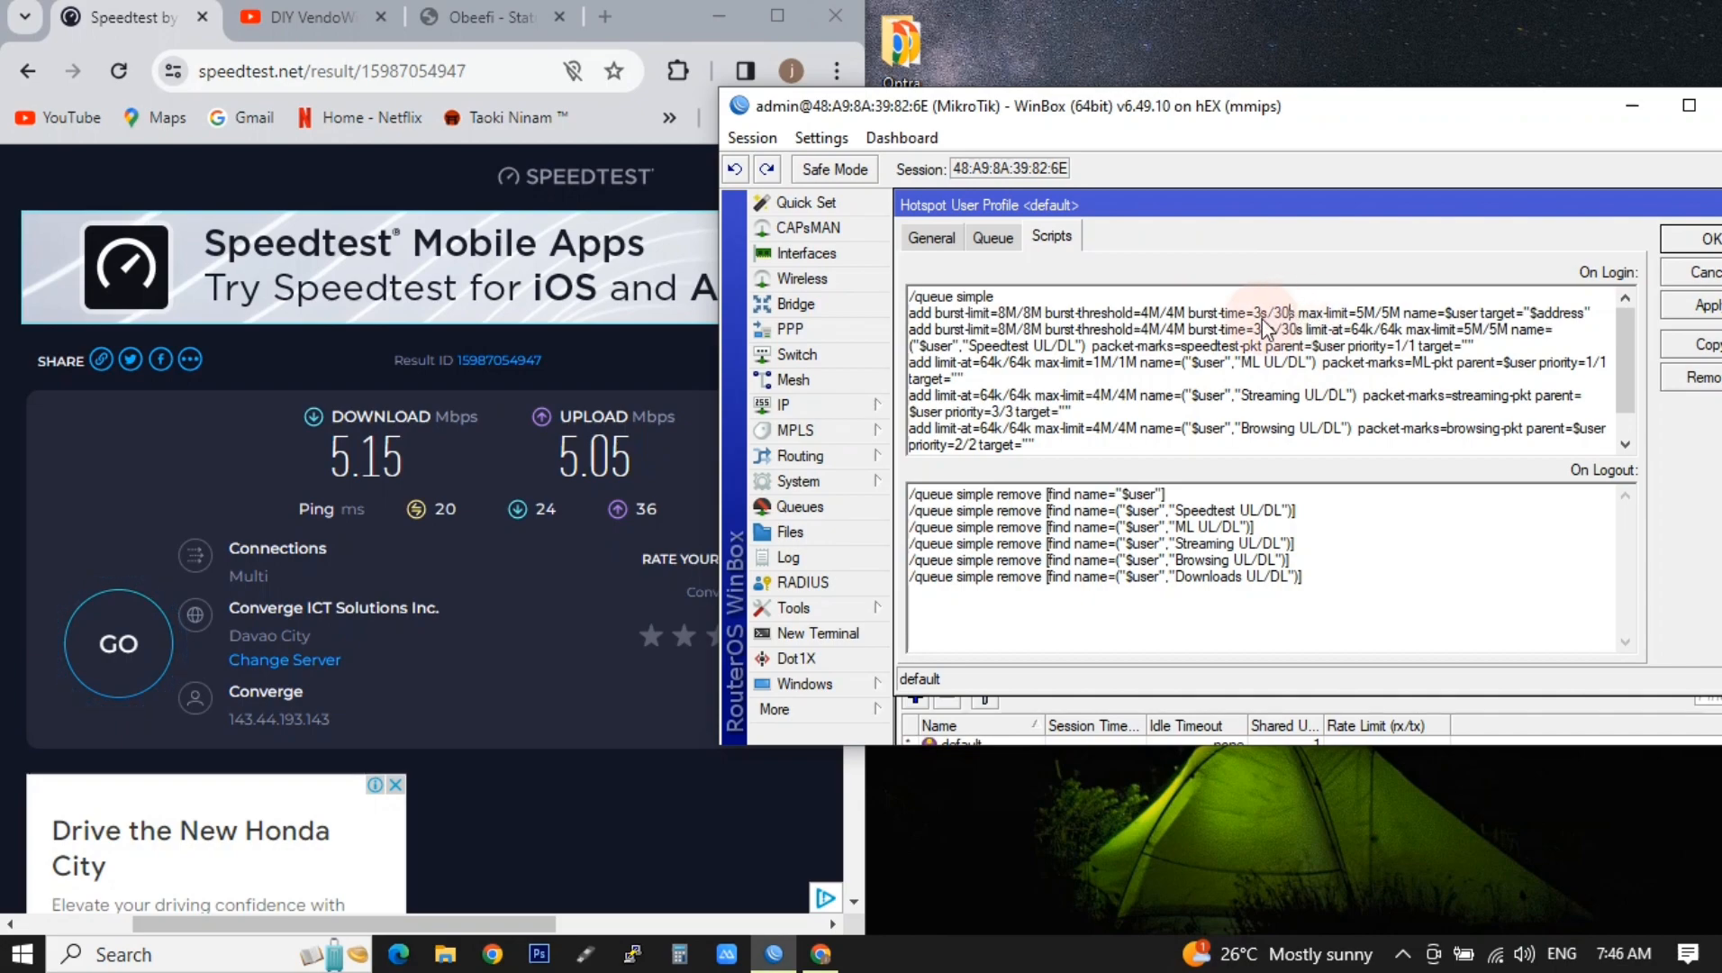
key(BackSpace)
Make the second line's burst-time 3s/3s as well and apply the On Login script.
click(1270, 329)
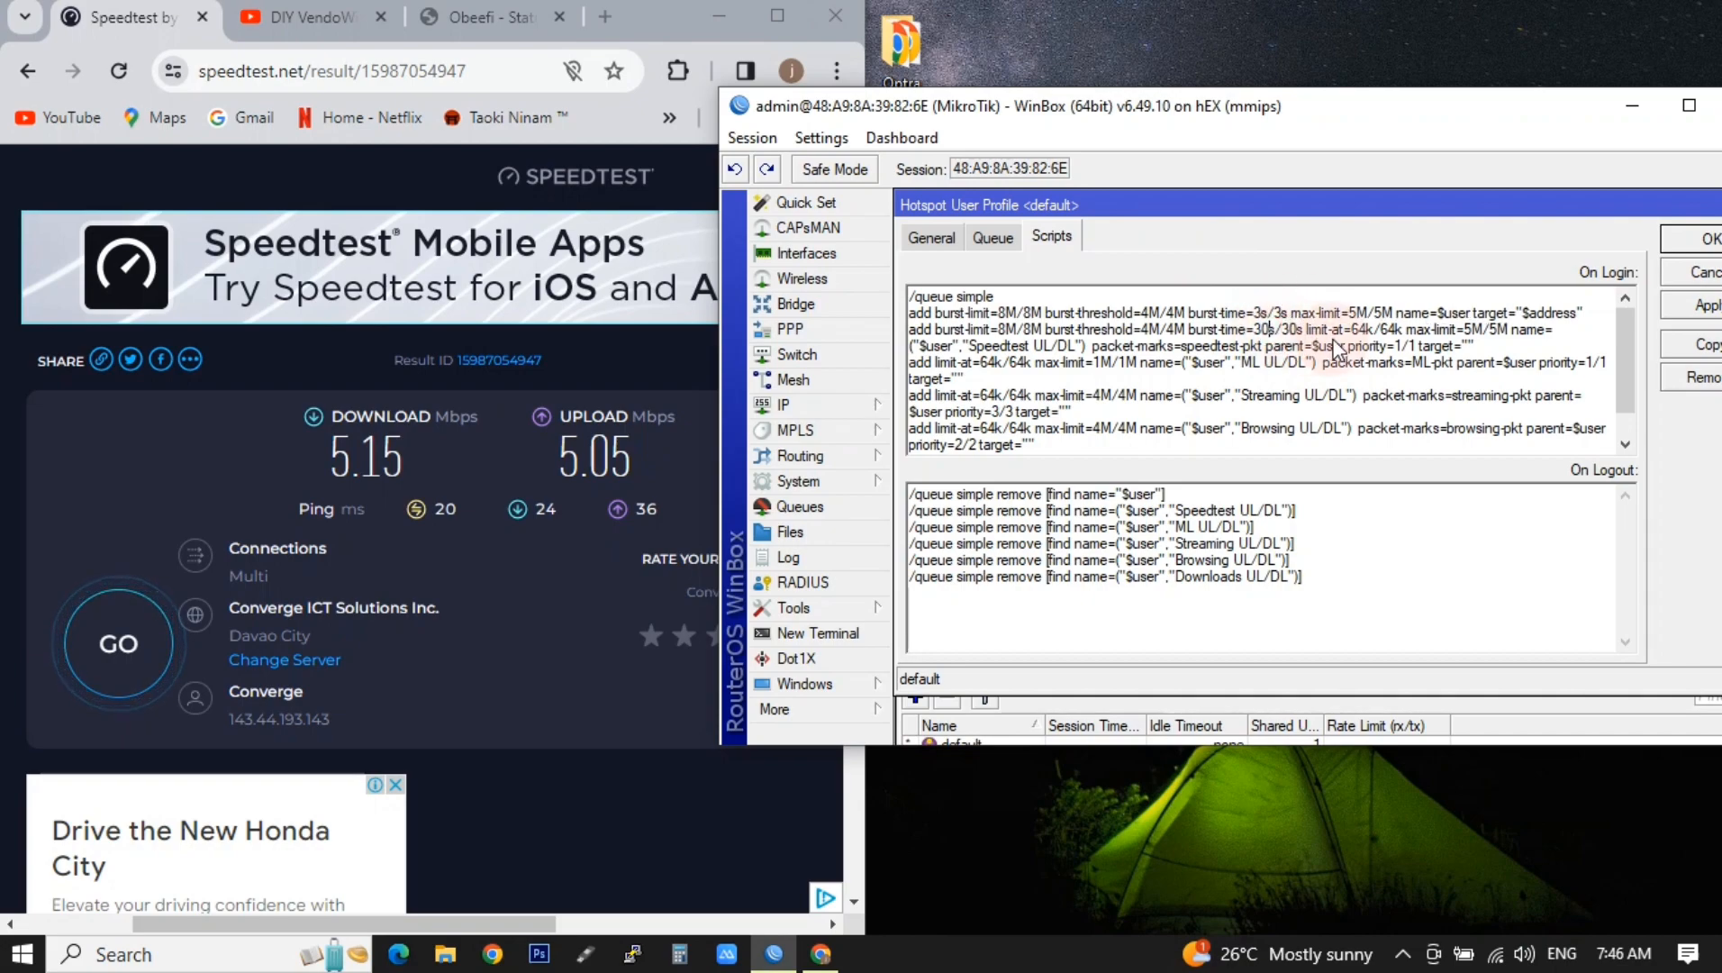
key(BackSpace)
click(1289, 330)
key(BackSpace)
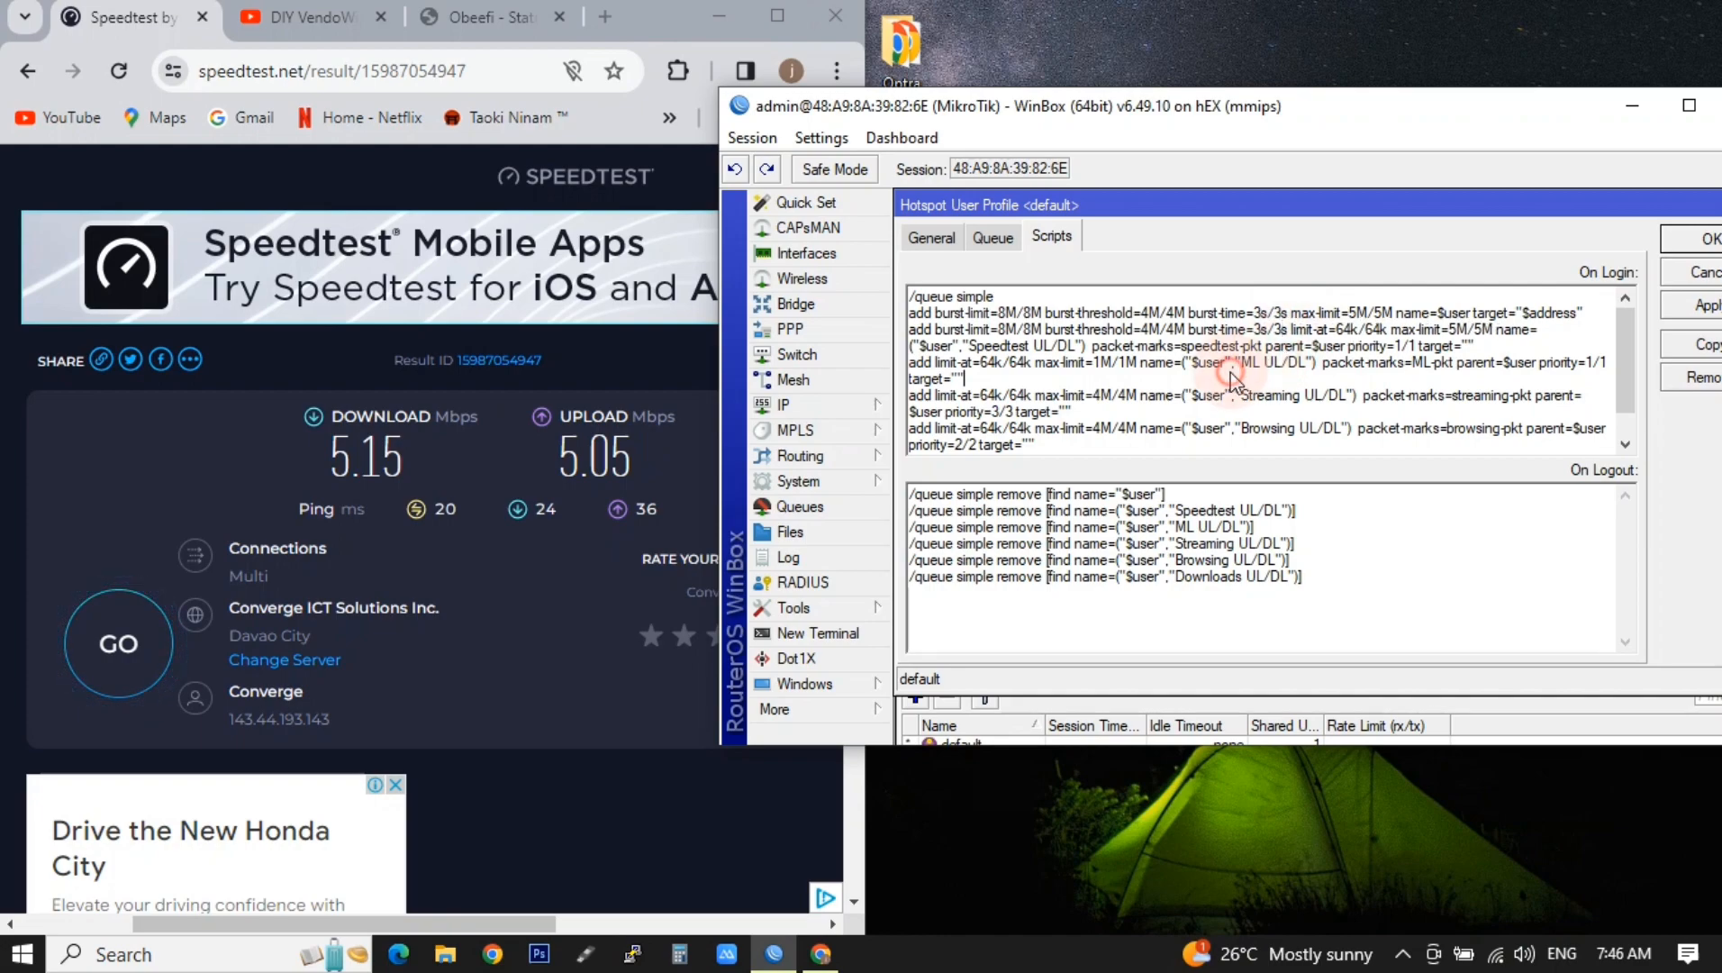
drag(1140, 303, 1166, 313)
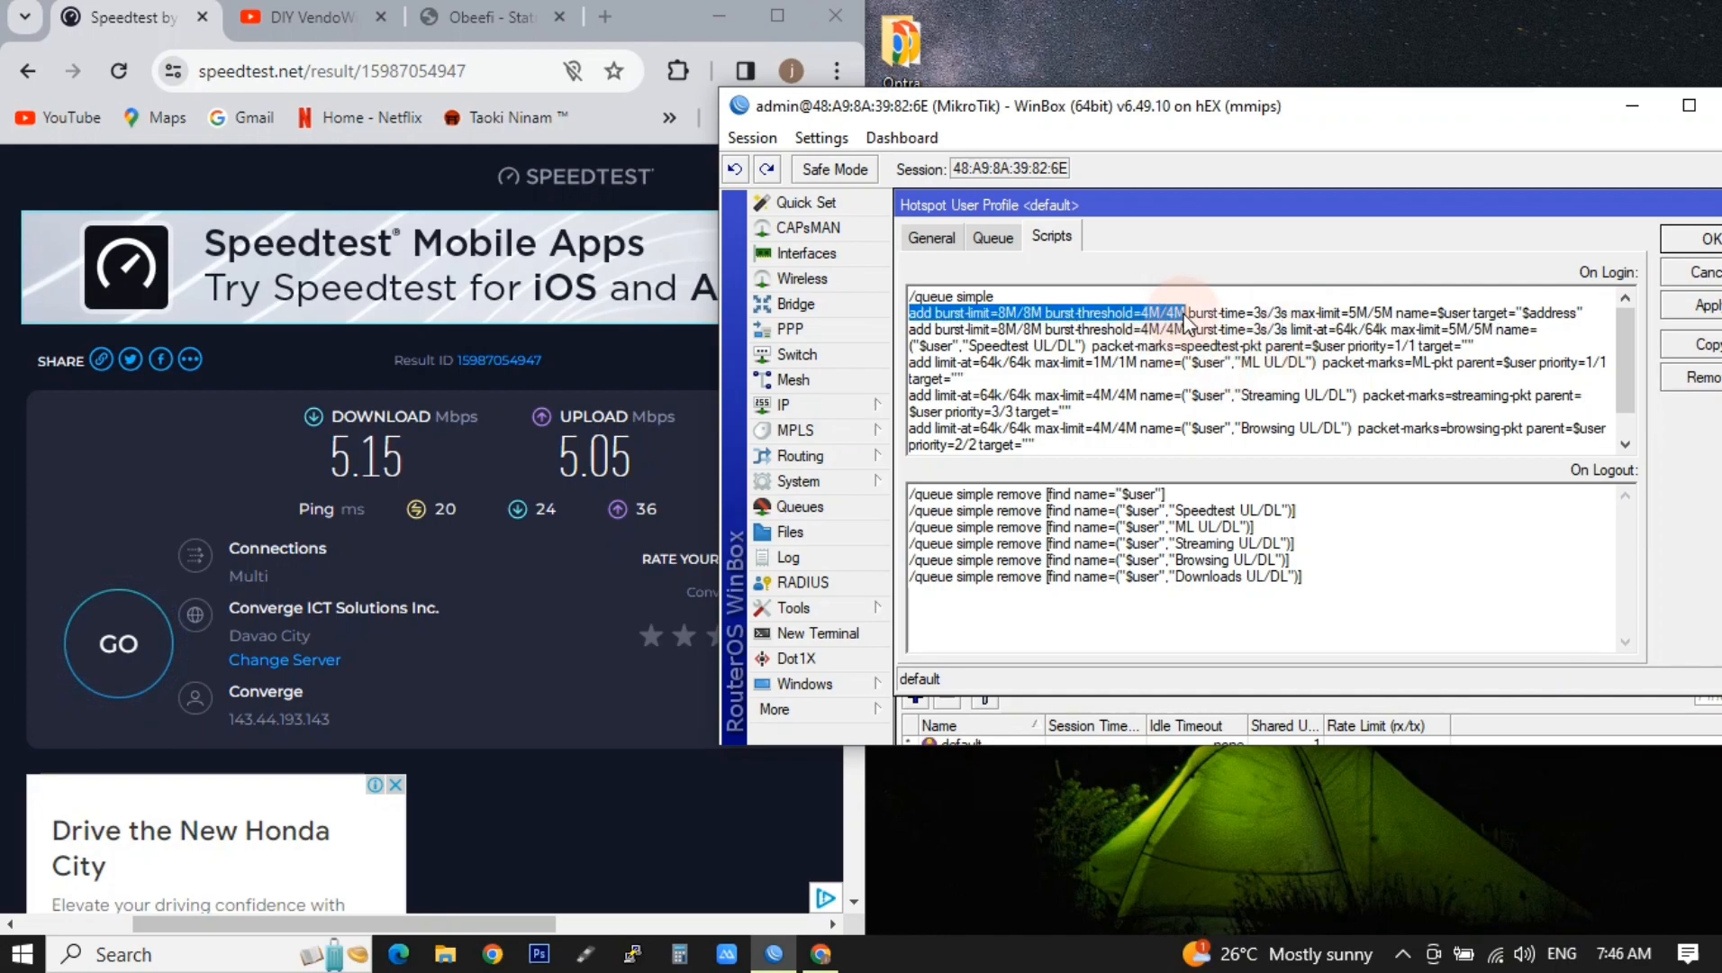
click(1171, 372)
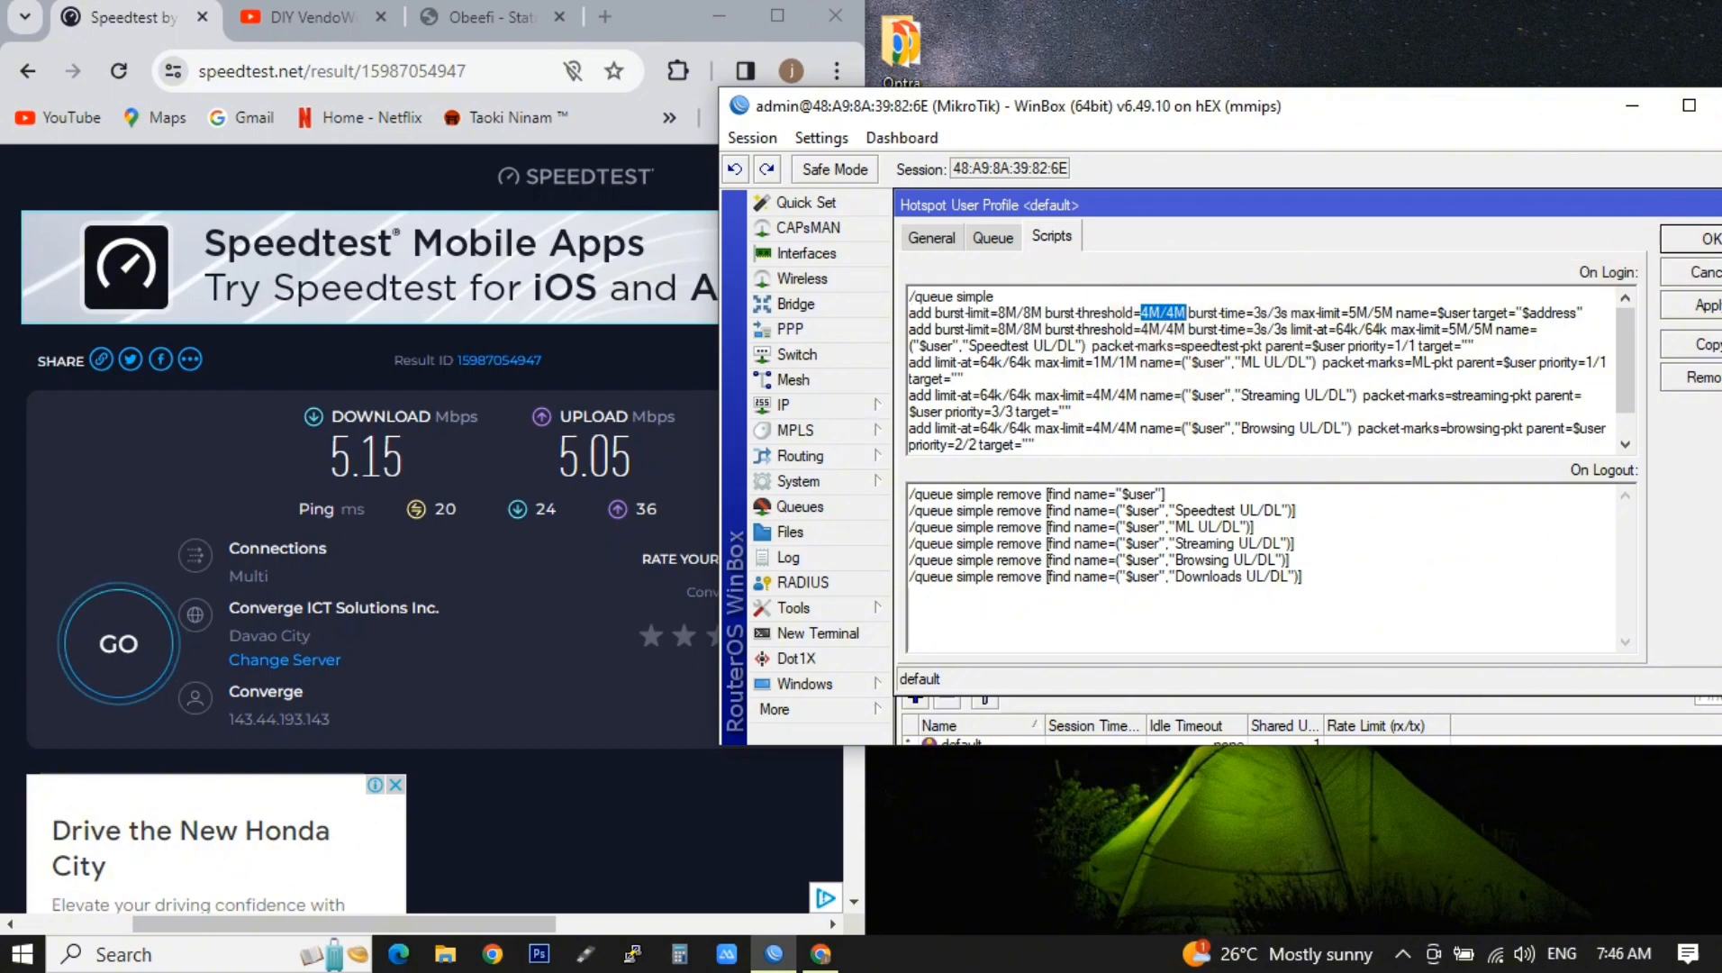
click(1691, 307)
Remove the hotspot user's active session to force re-login and check the Simple Queues list.
drag(1095, 745, 1096, 884)
click(1095, 802)
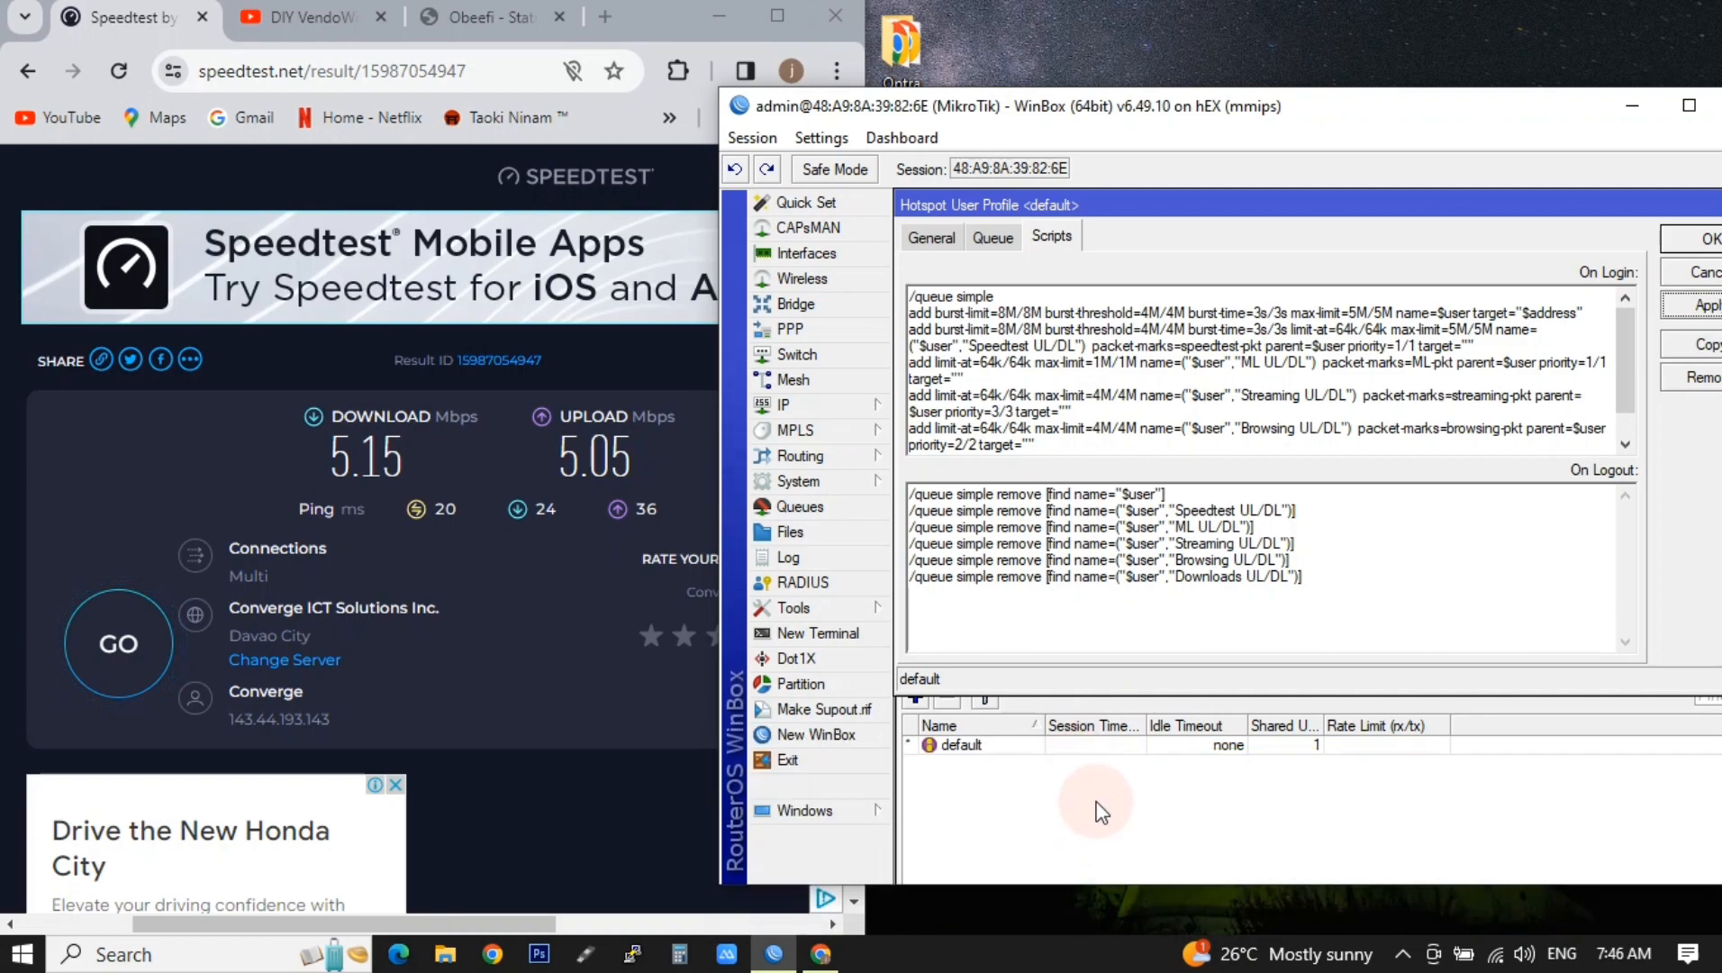
drag(1100, 632, 1098, 712)
double_click(991, 818)
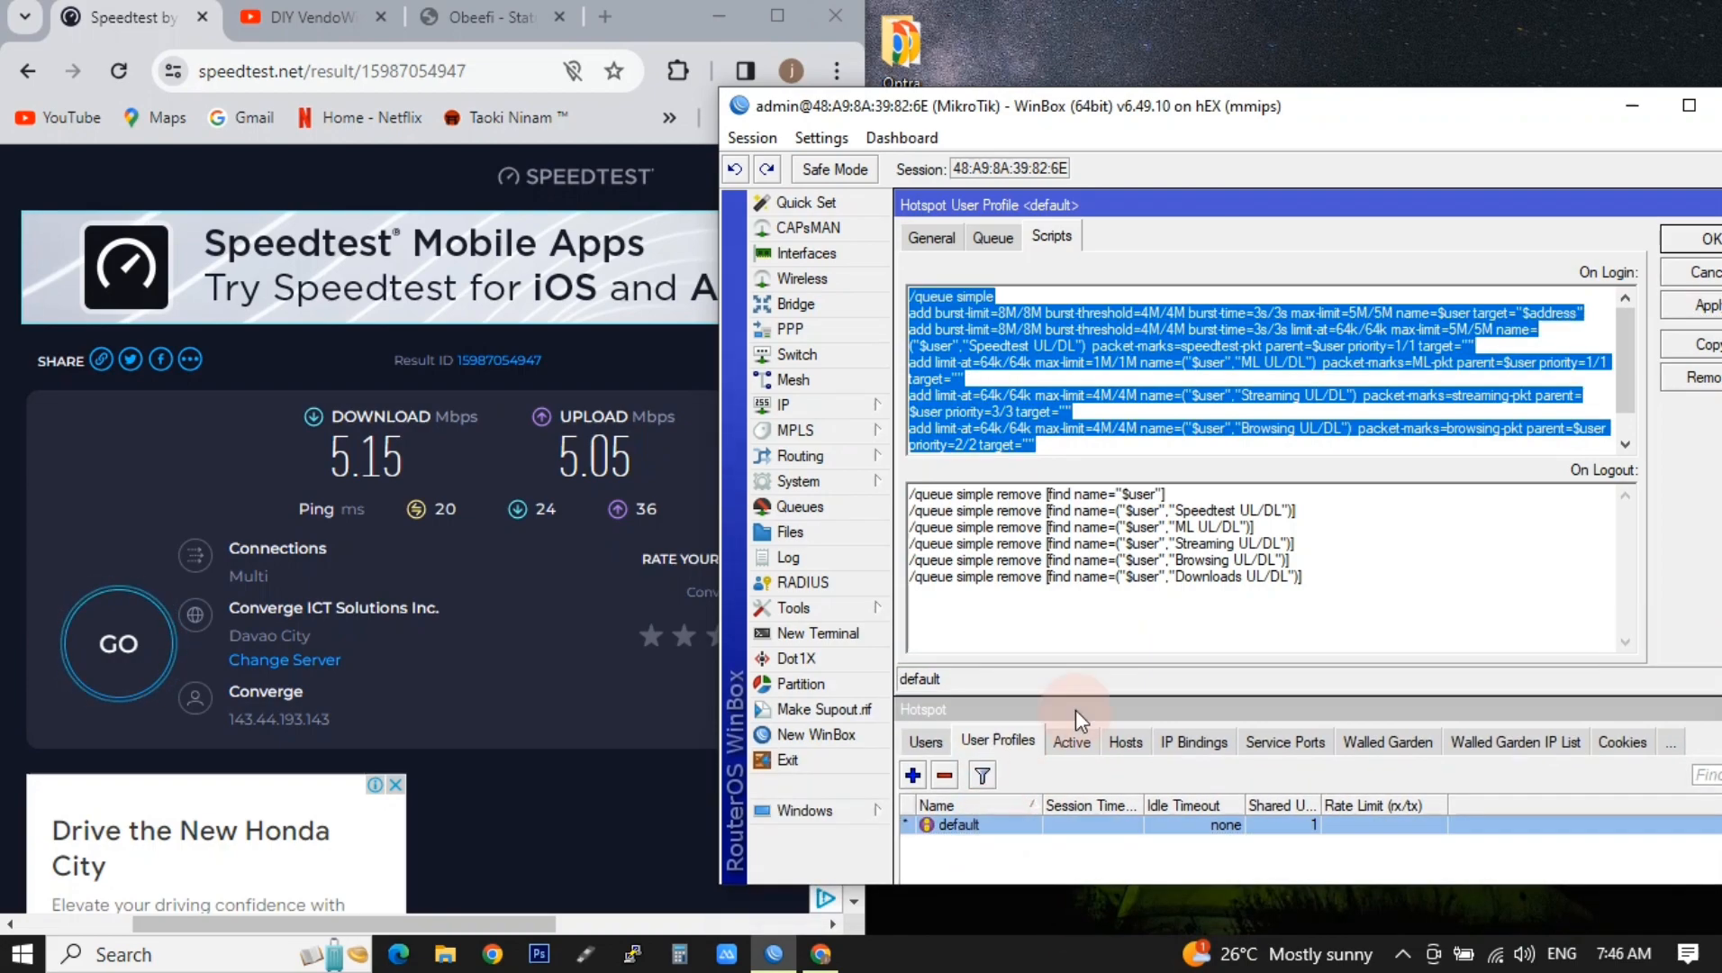
click(1071, 741)
click(912, 777)
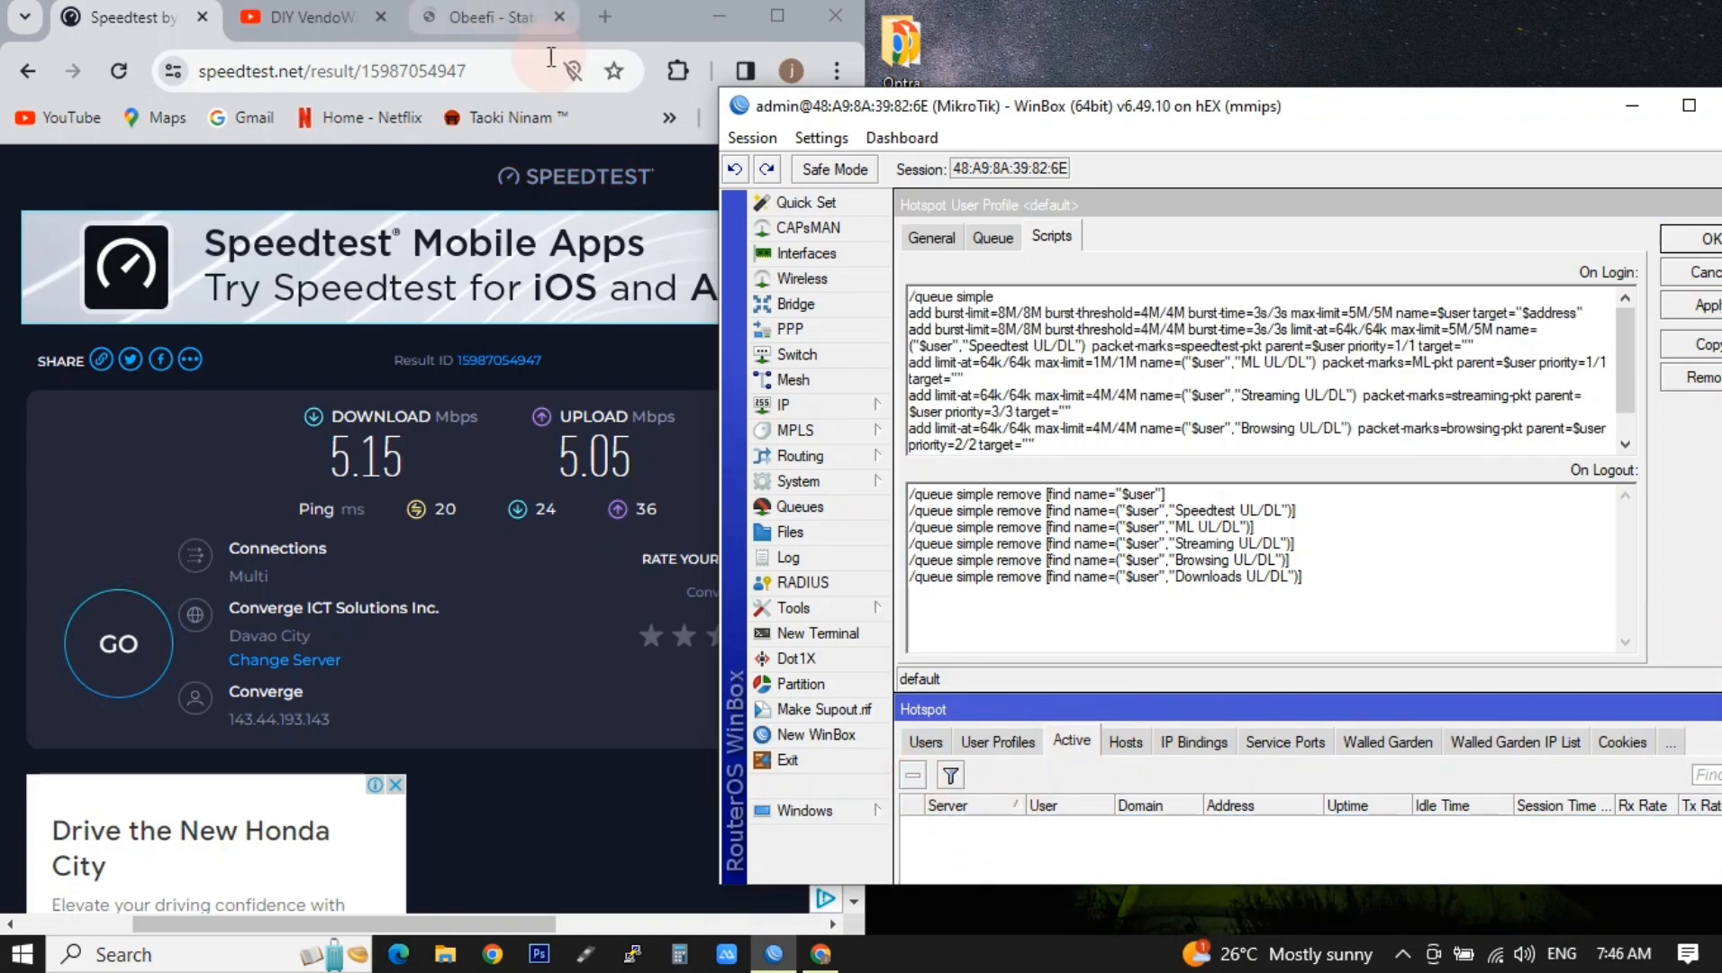
click(522, 20)
click(988, 638)
click(812, 508)
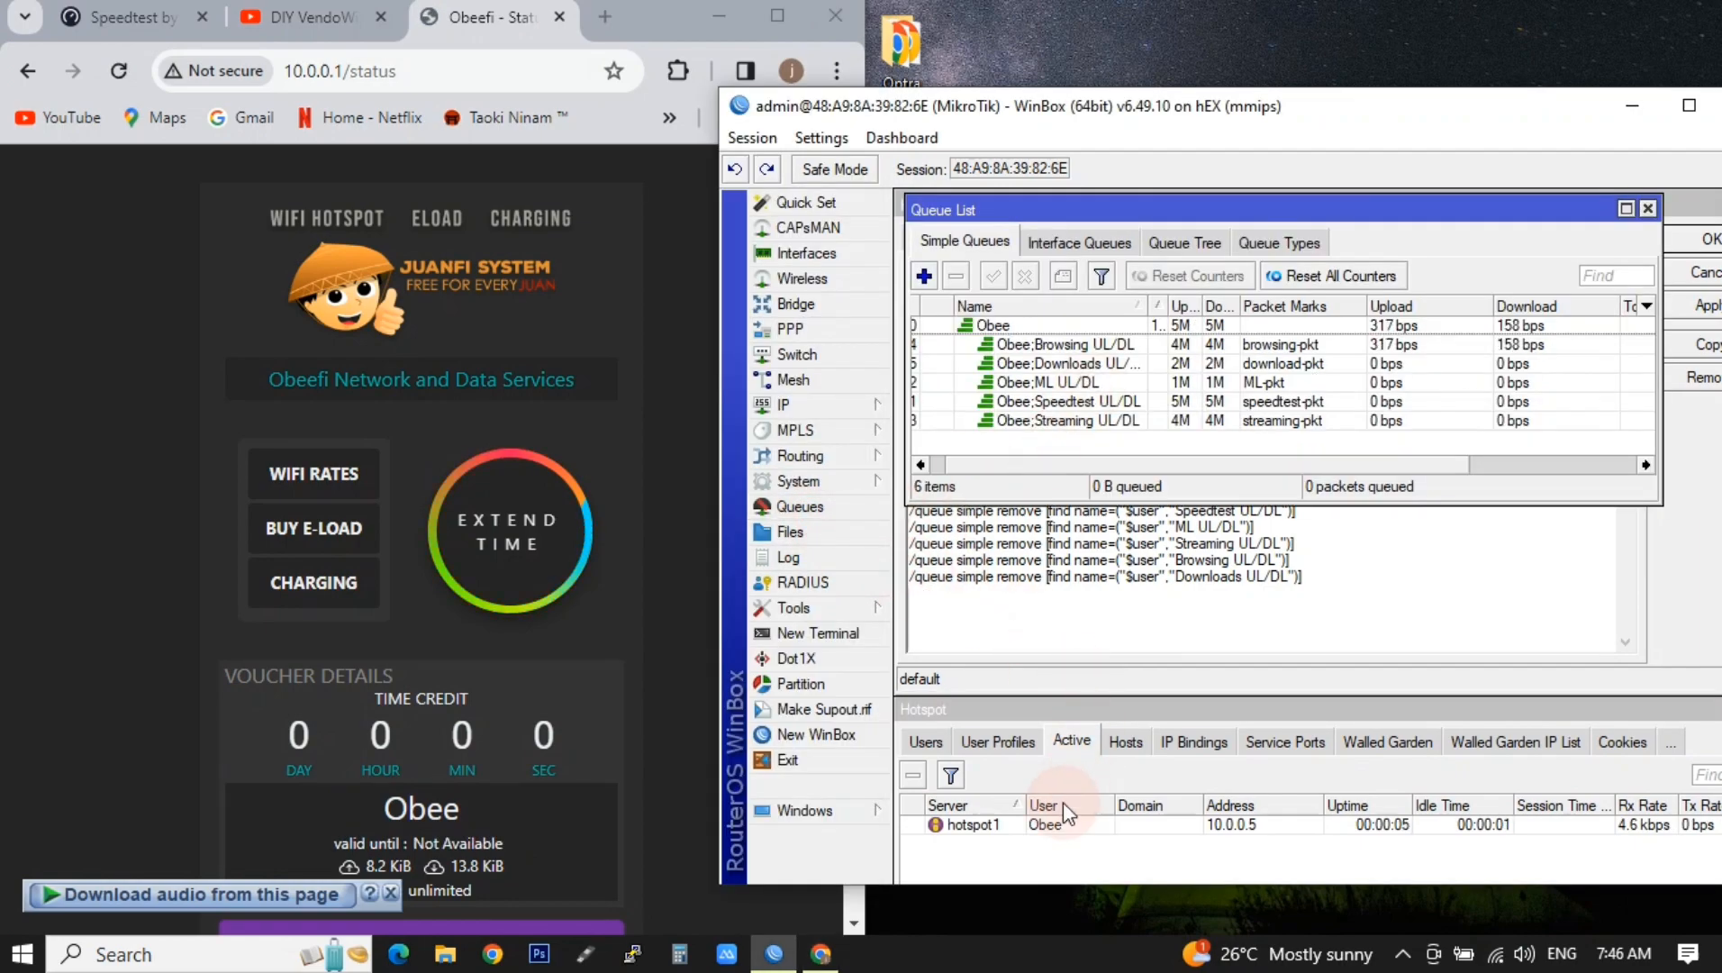
click(1338, 592)
Run a new Speedtest, getting 5.10 Mbps down and 4.99 Mbps up, against the 4M/4M and 3s/3s burst values.
click(135, 17)
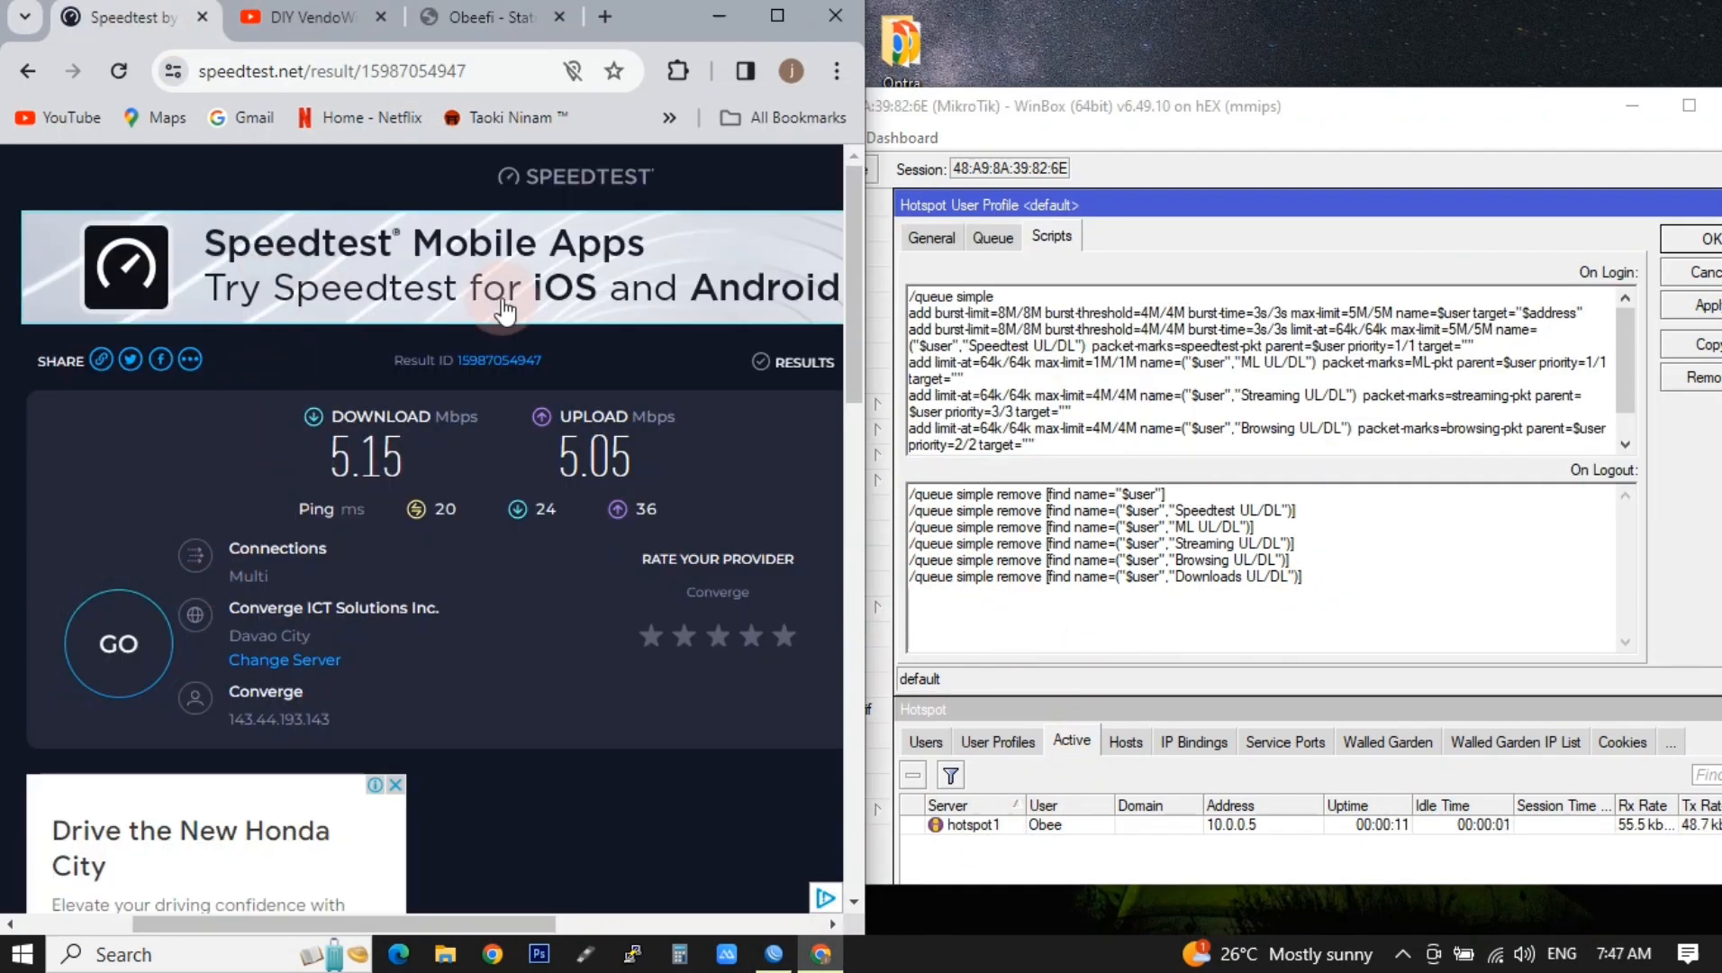
click(115, 641)
scroll(621, 523, down, 1)
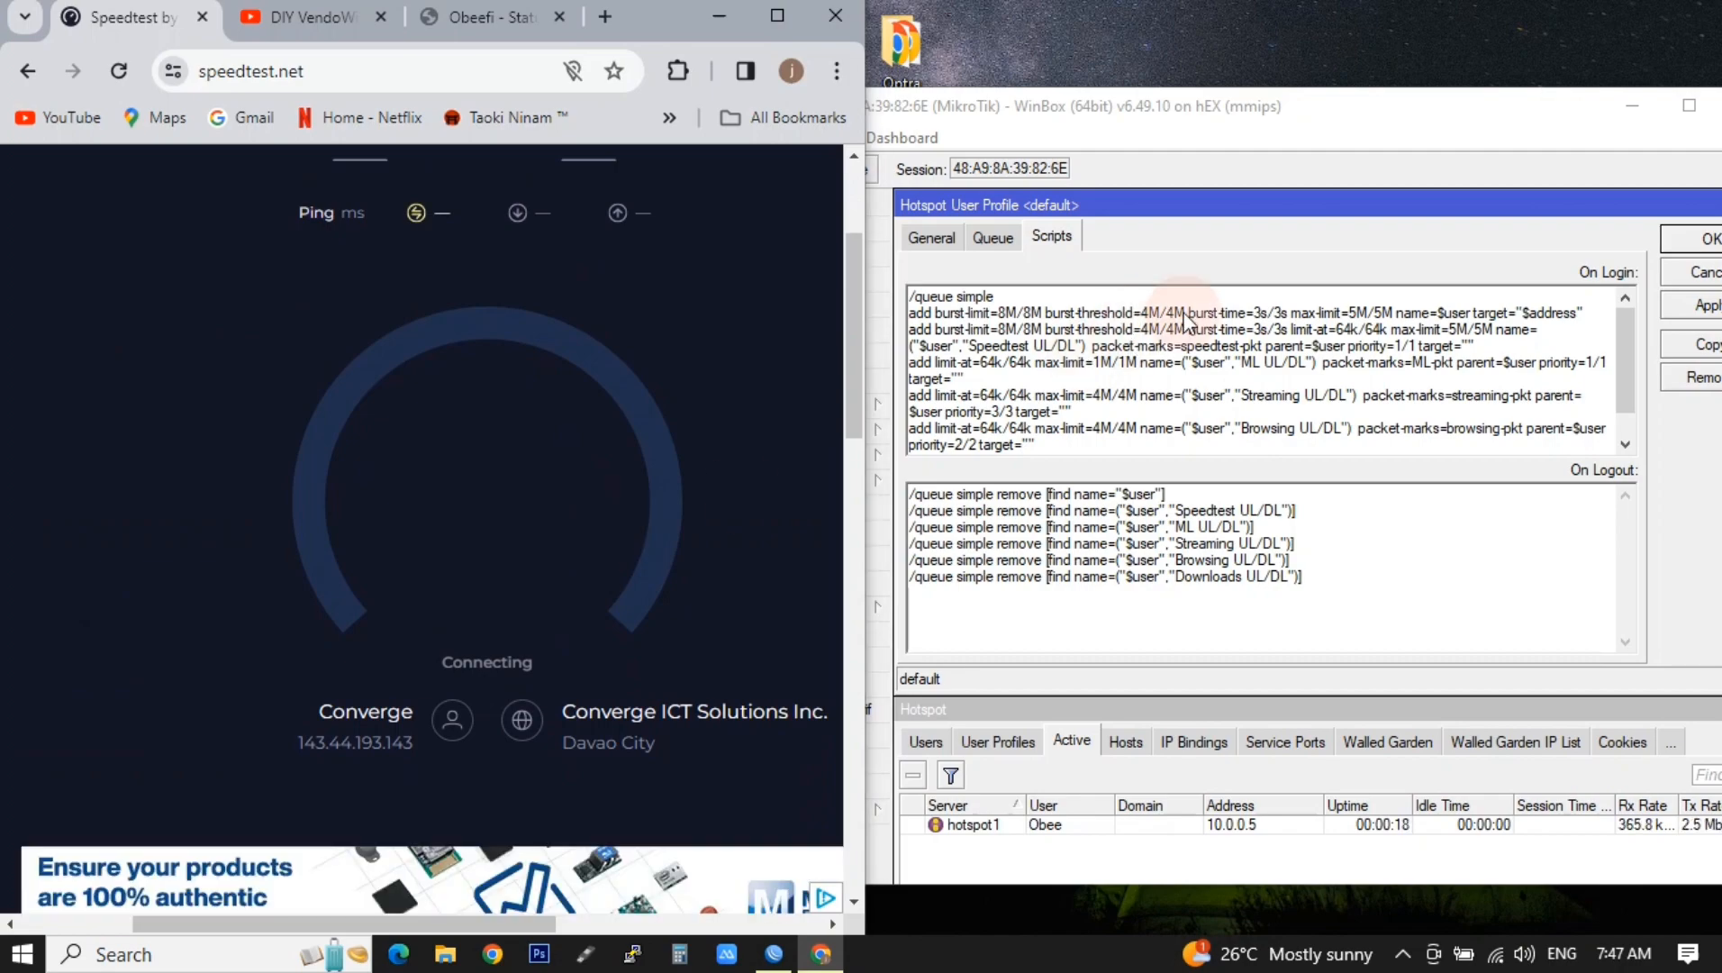
double_click(1184, 313)
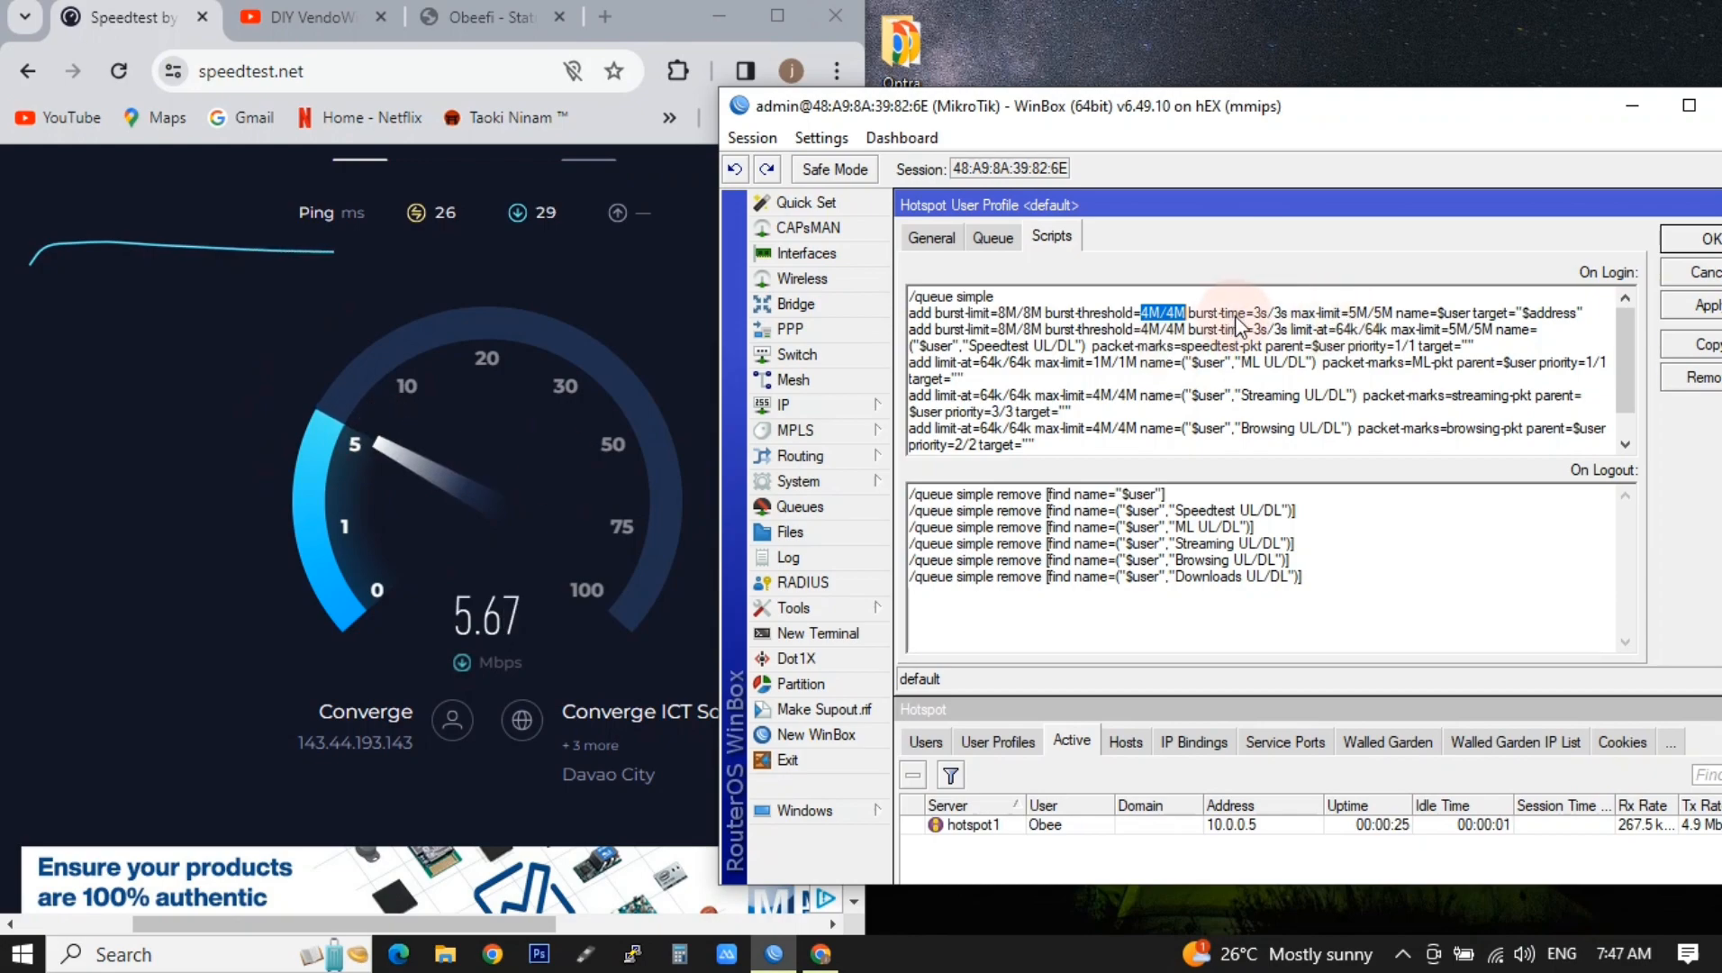
drag(1255, 313, 1290, 313)
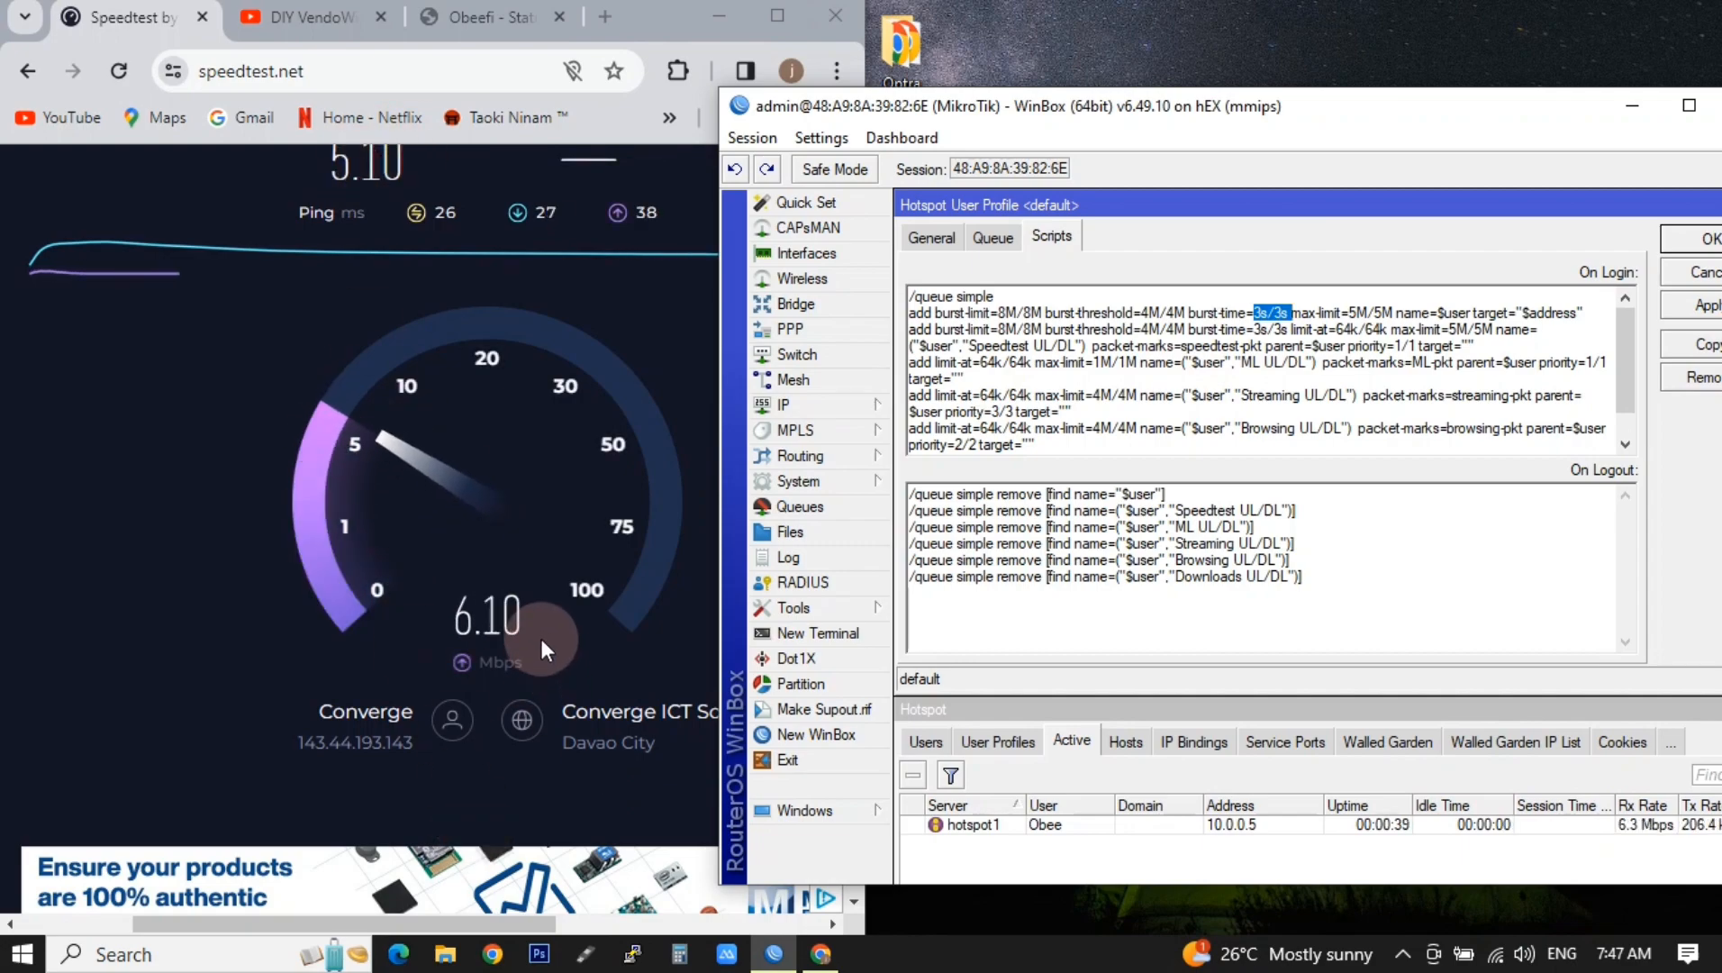
drag(519, 925, 548, 928)
drag(852, 396, 853, 382)
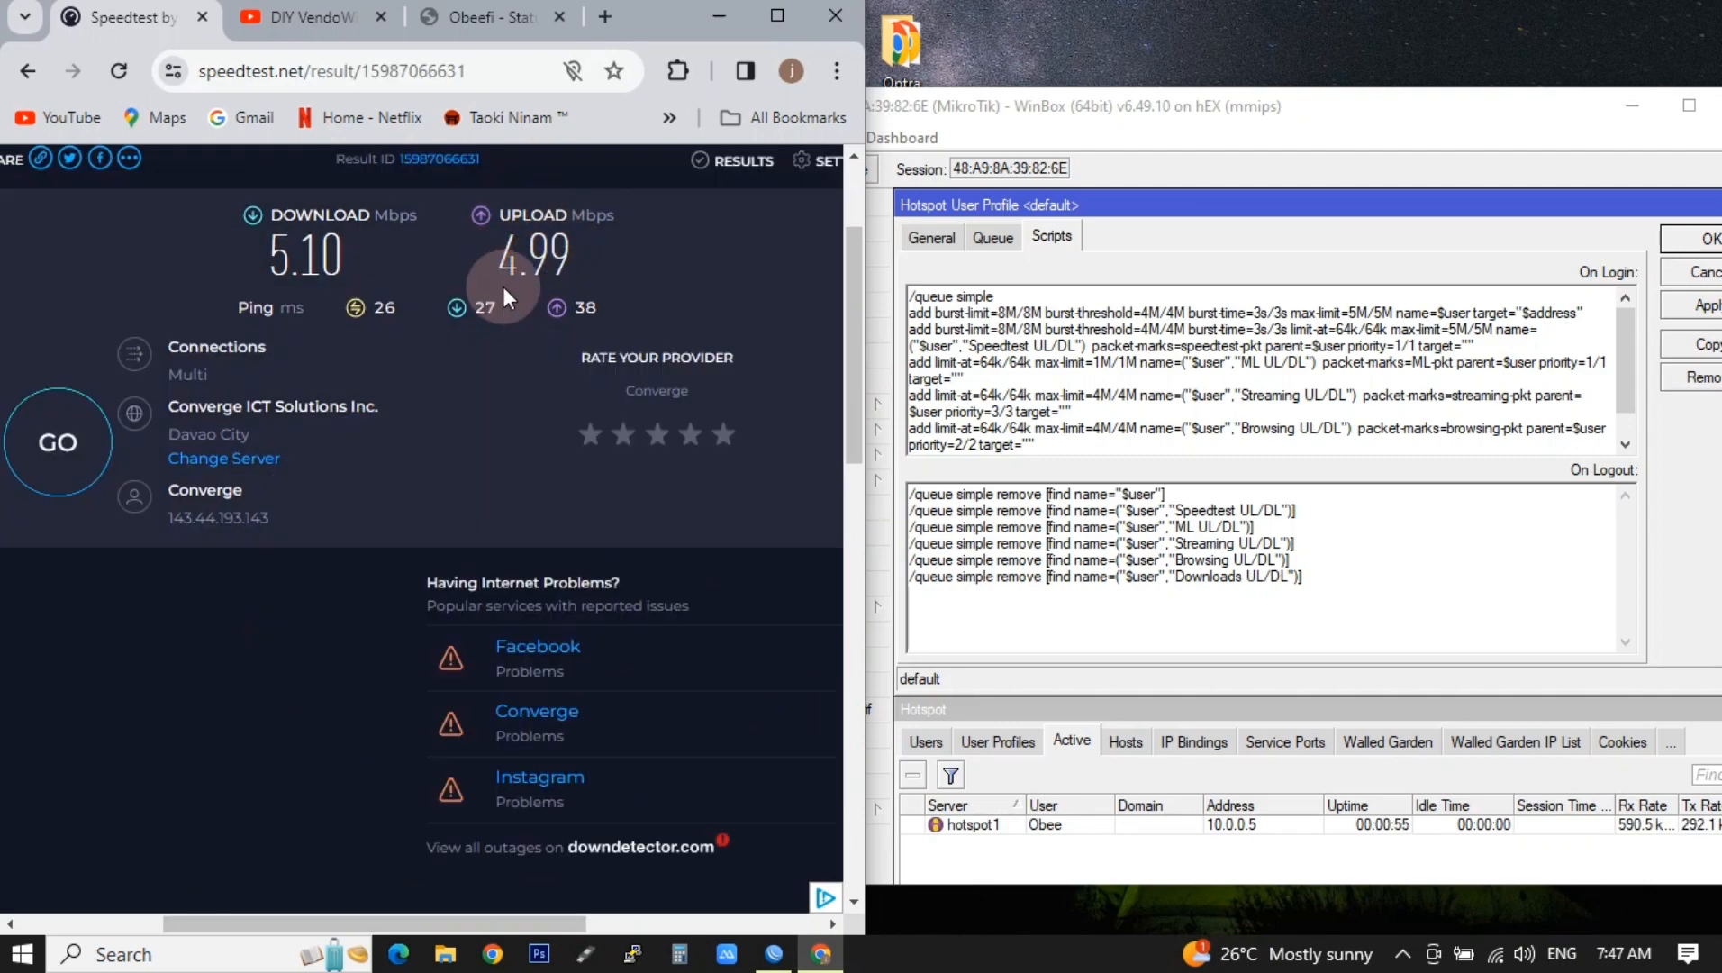
Change both lines' burst-threshold to 5M/5M and remove the user's active hotspot session.
click(1149, 322)
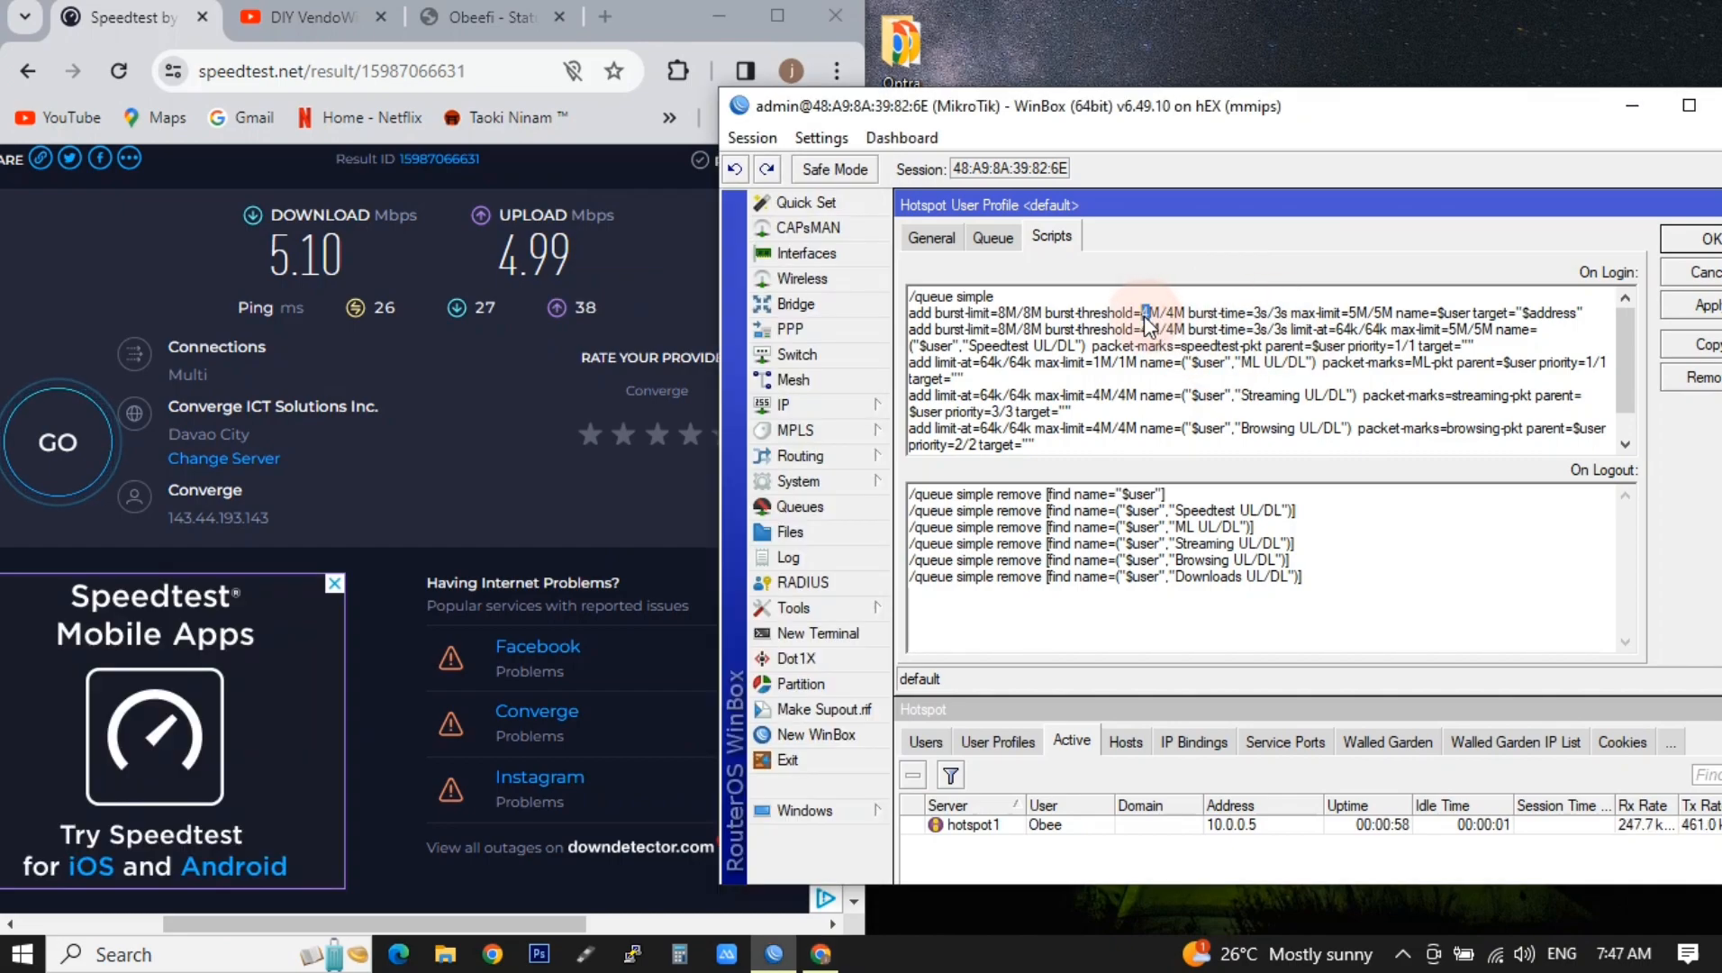
text(5)
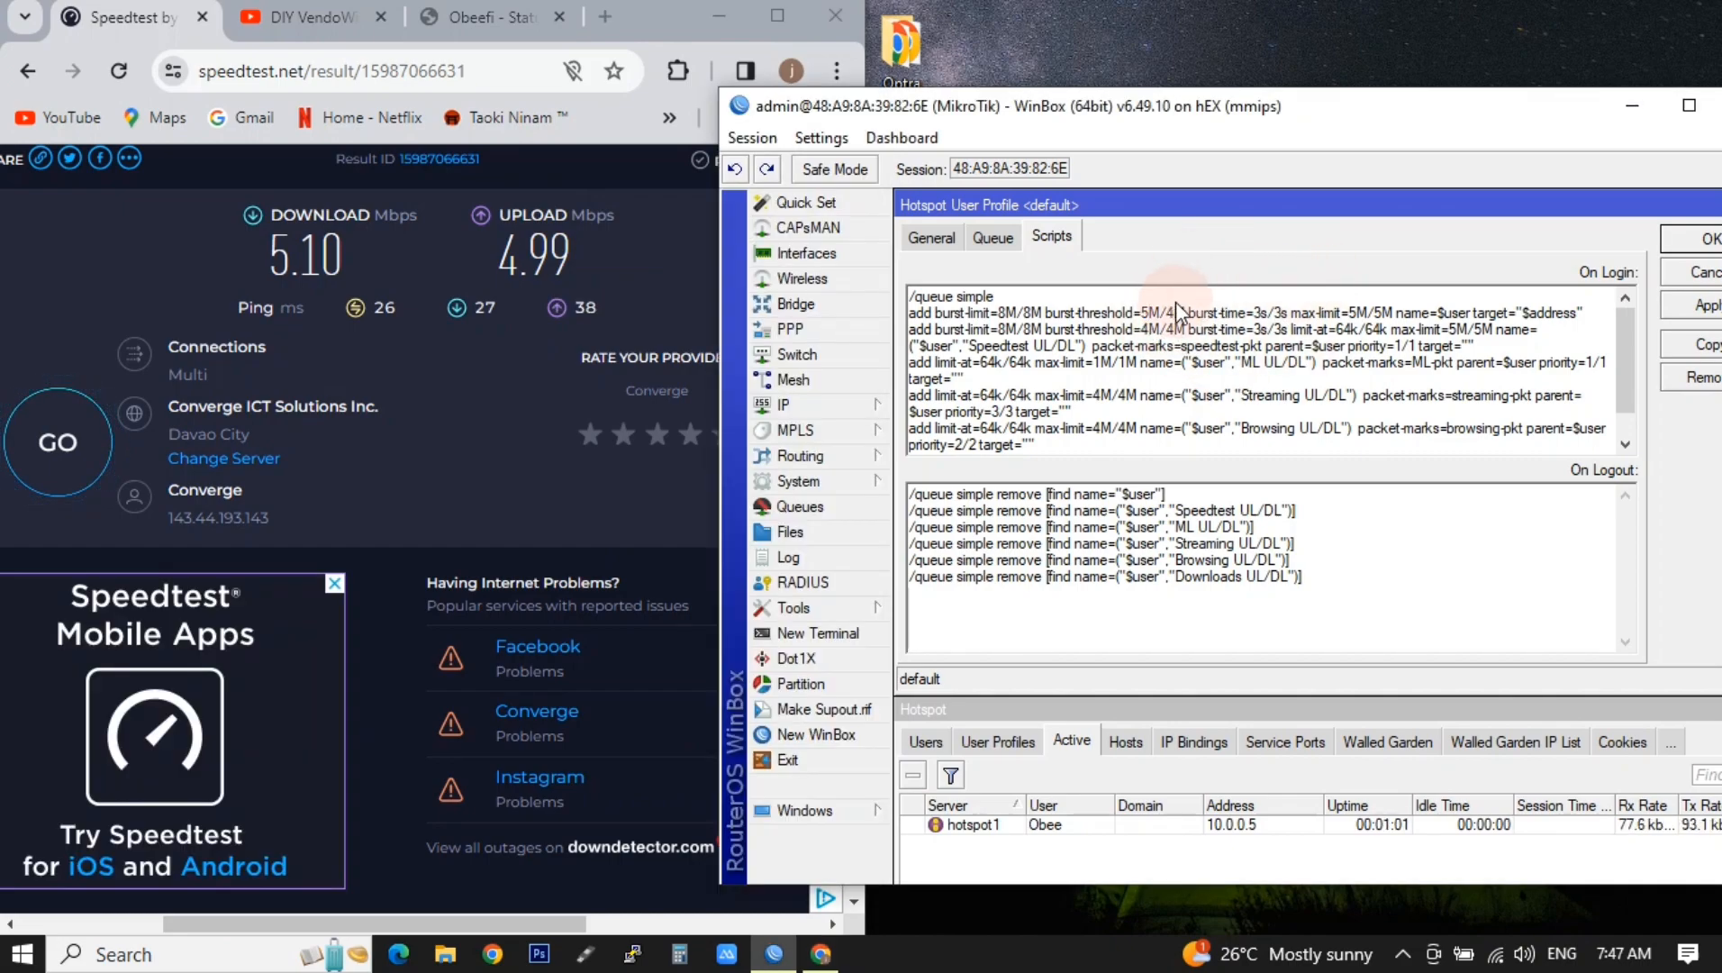
text(5)
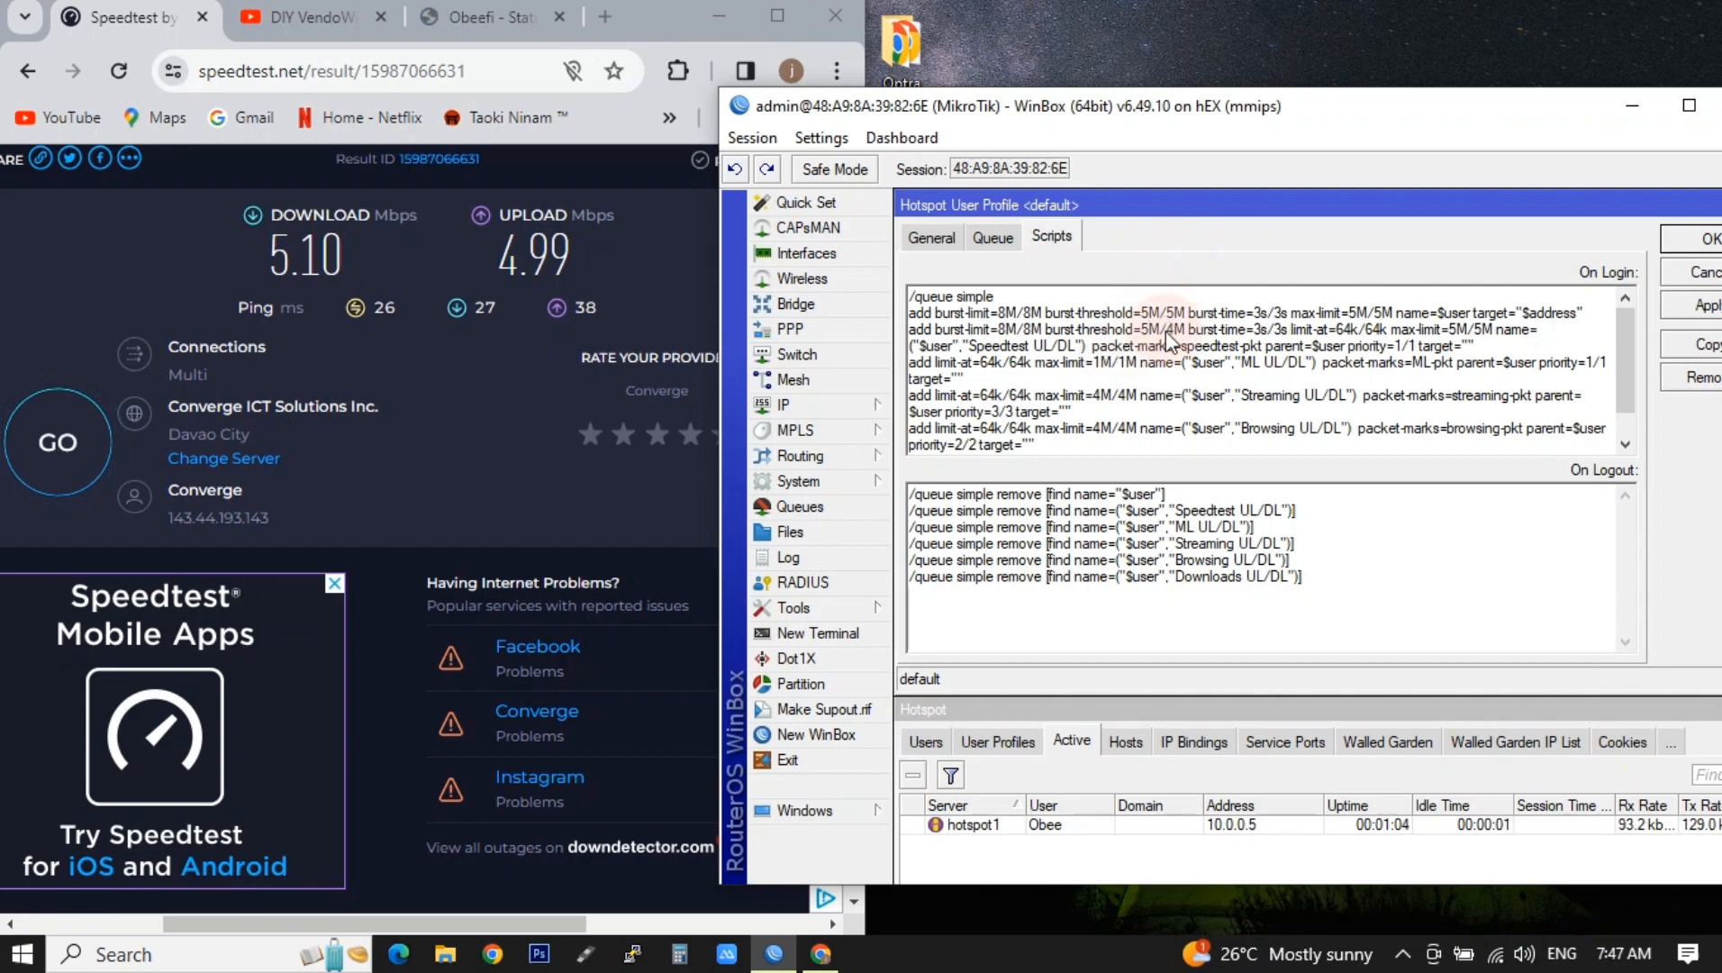
text(5)
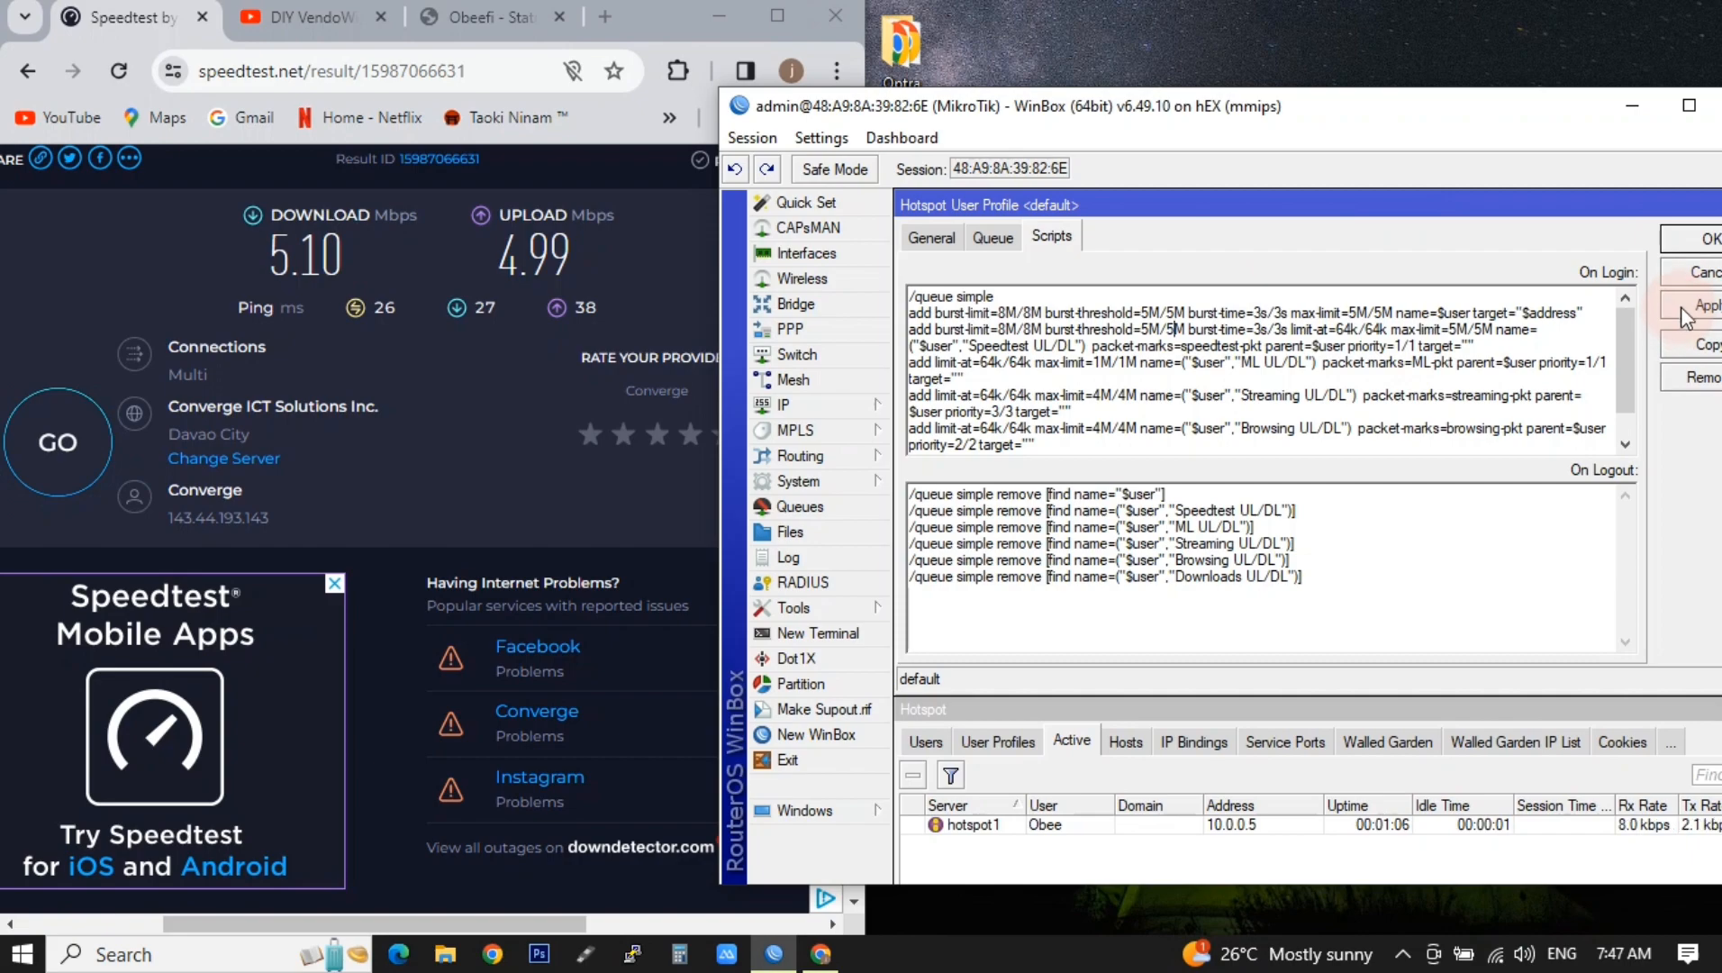
click(1081, 851)
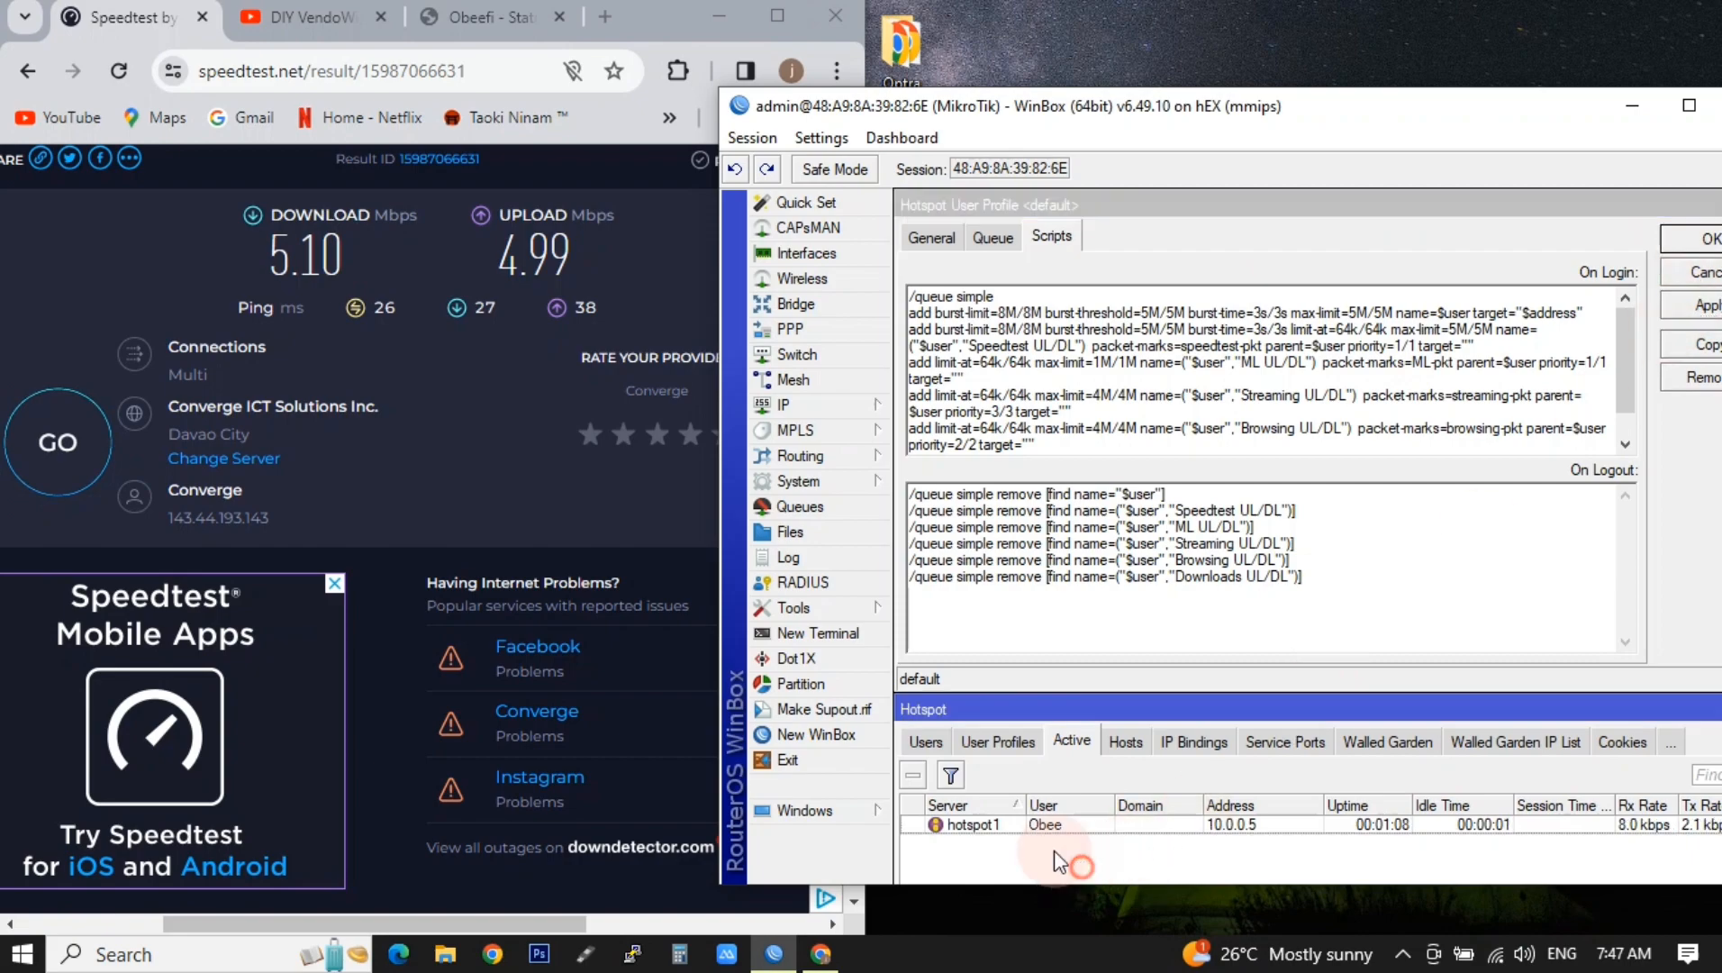
click(995, 825)
click(913, 774)
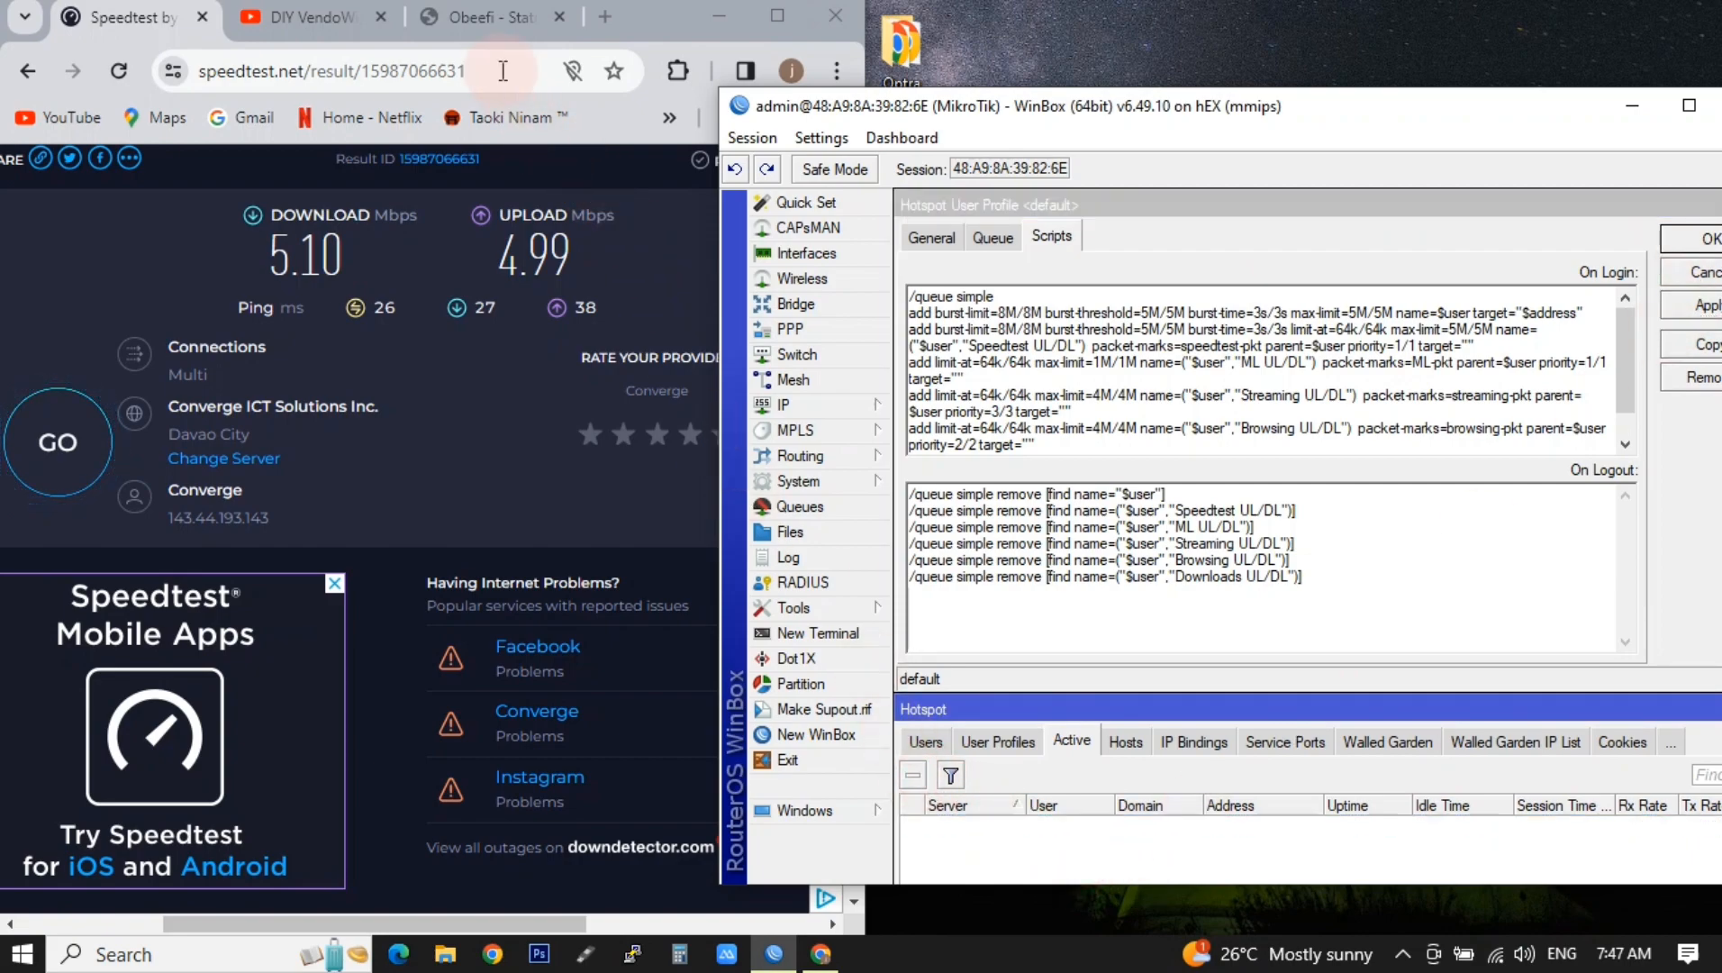
Confirm the user's queues are gone, then log the user back in through the JuanFi portal.
click(808, 507)
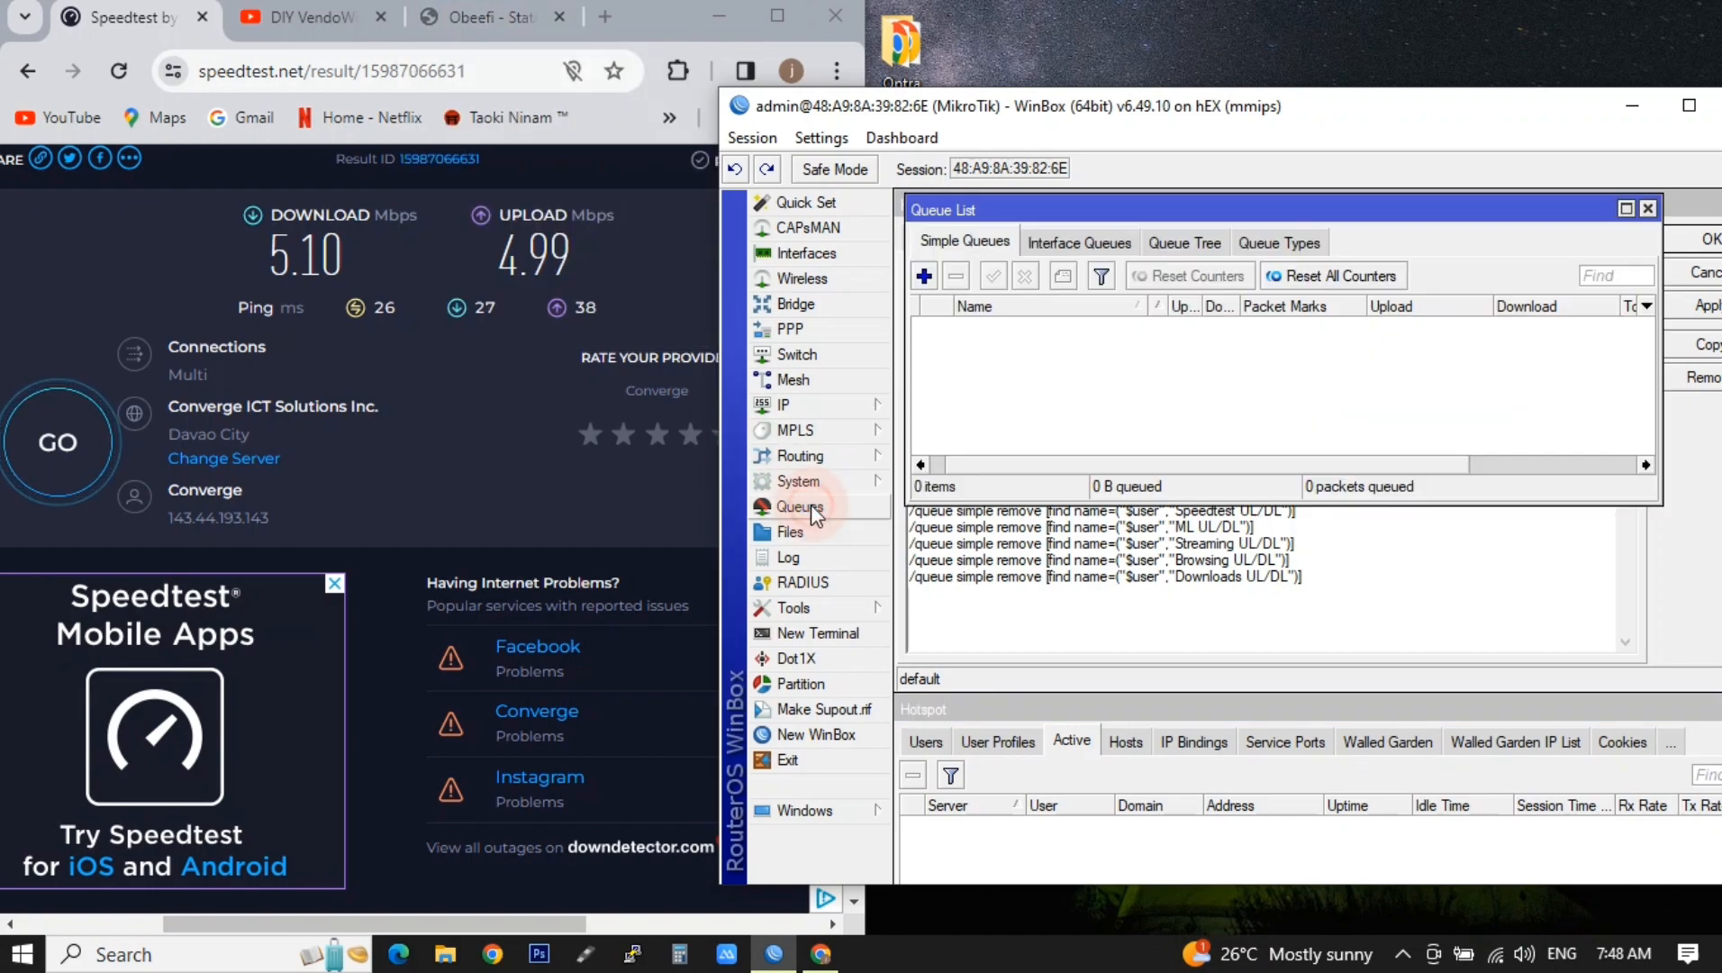
click(1098, 860)
click(1270, 641)
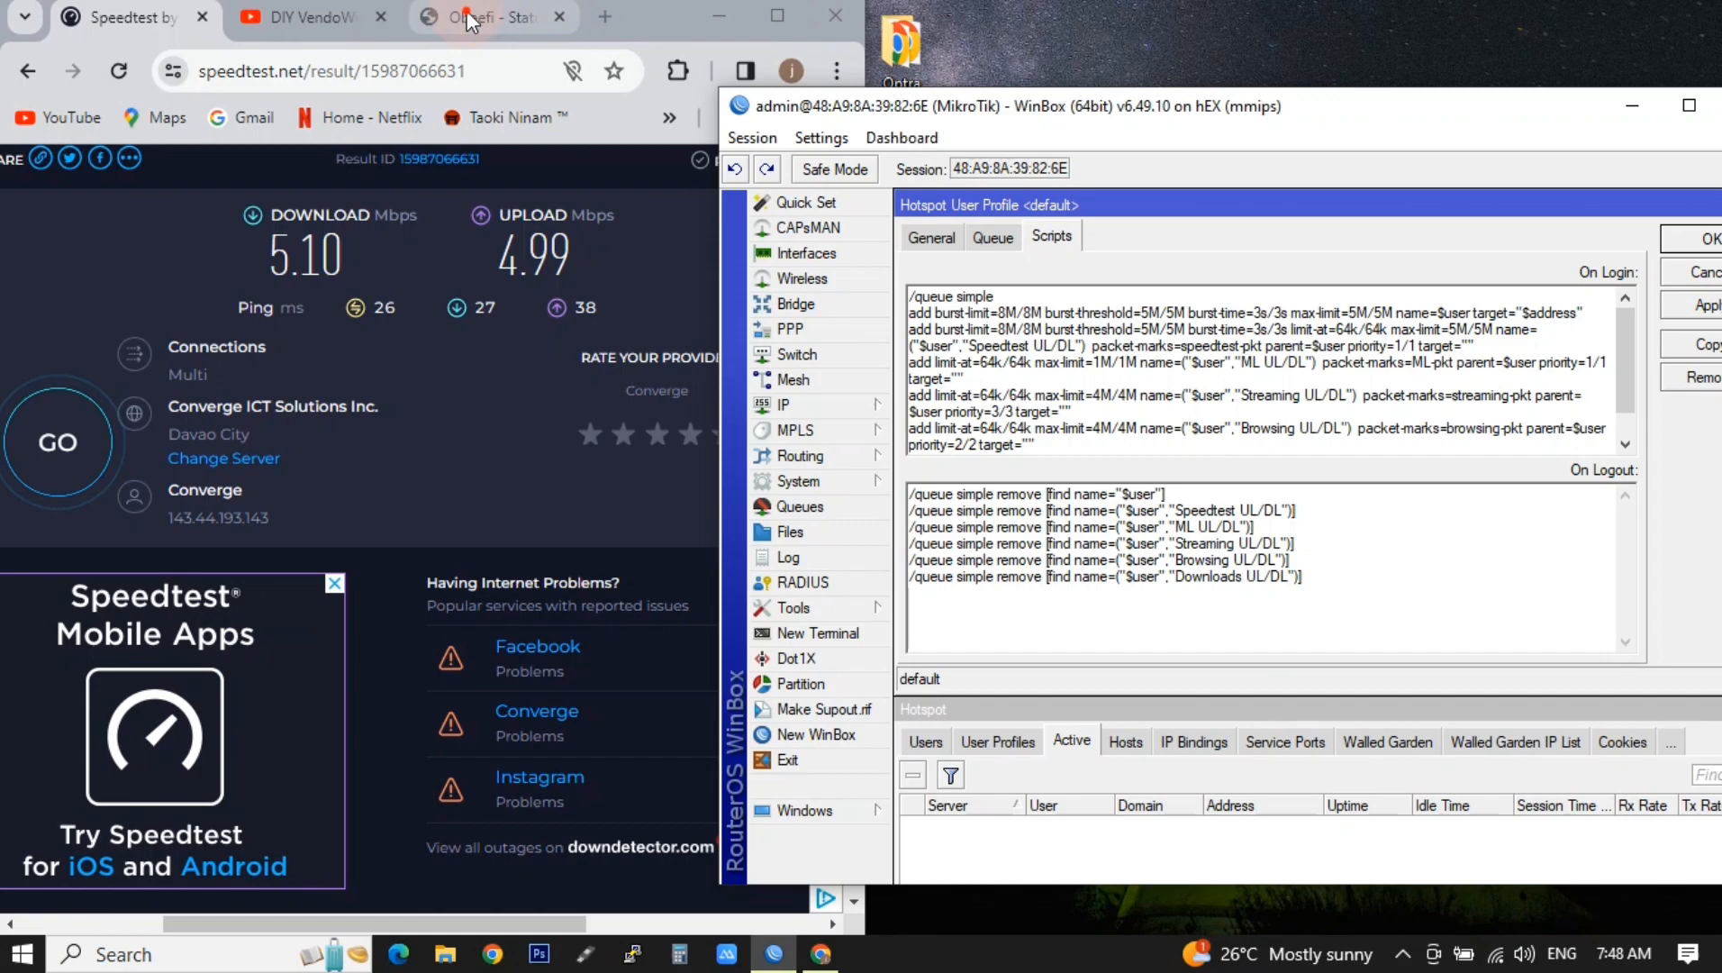
click(467, 13)
click(118, 71)
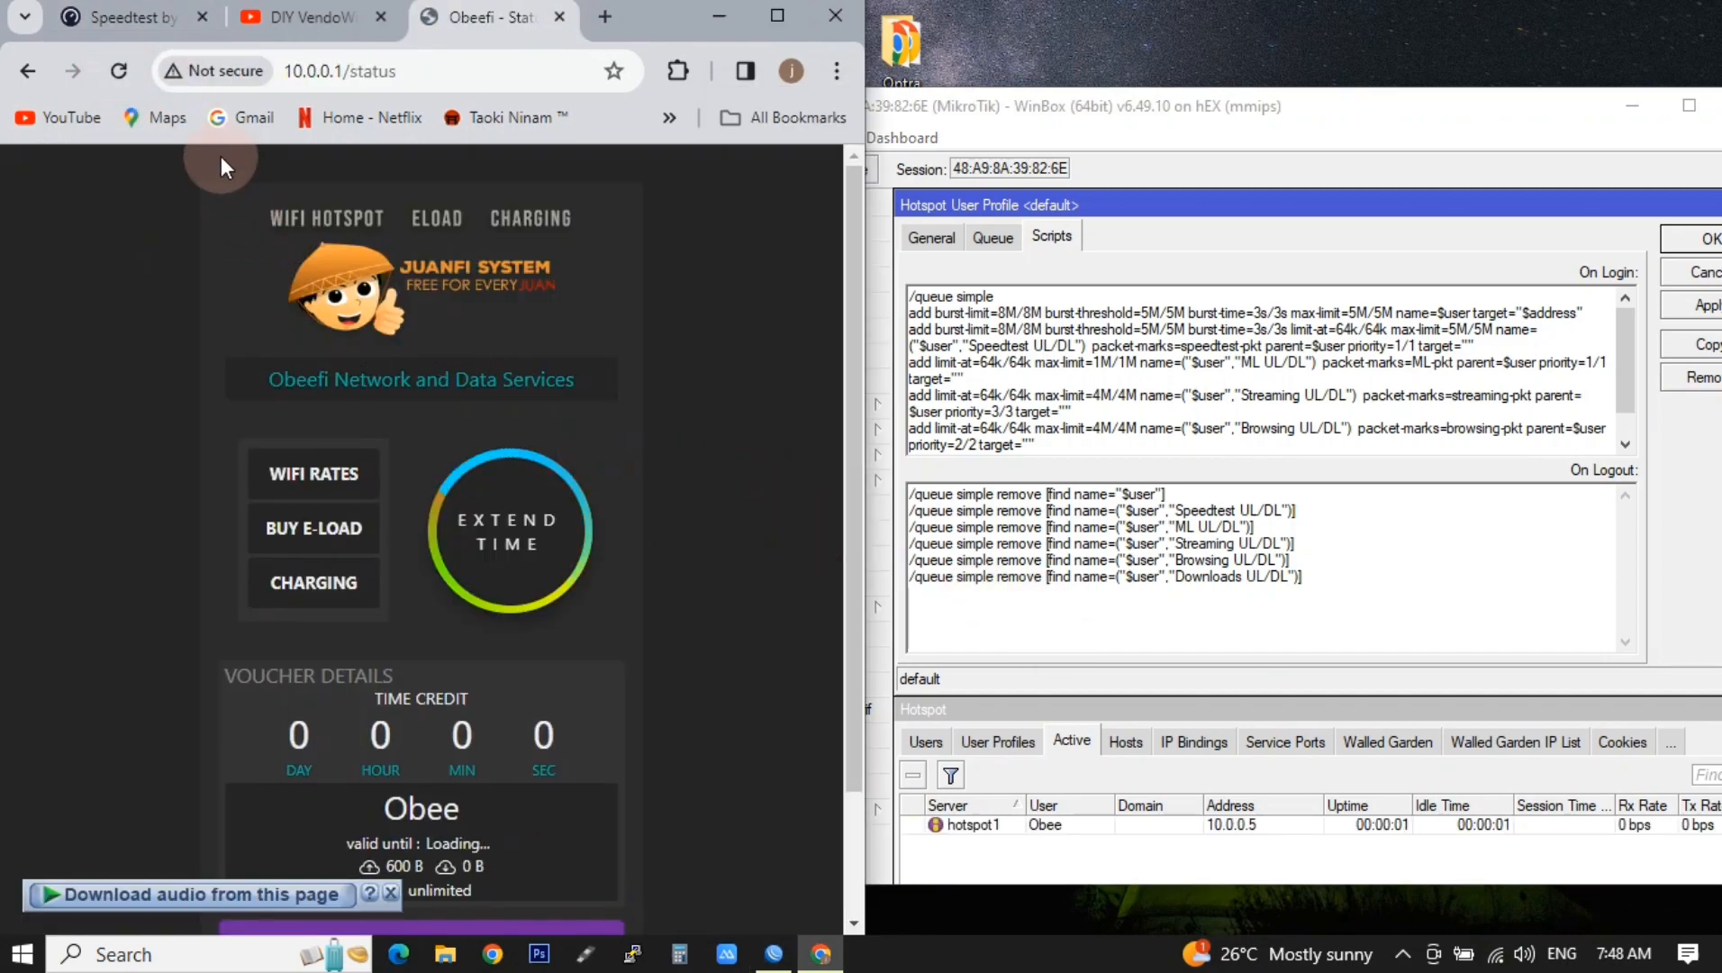
Run Speedtest with the 5M/5M threshold, reaching 5.30 Mbps down and 5.14 Mbps up.
click(115, 16)
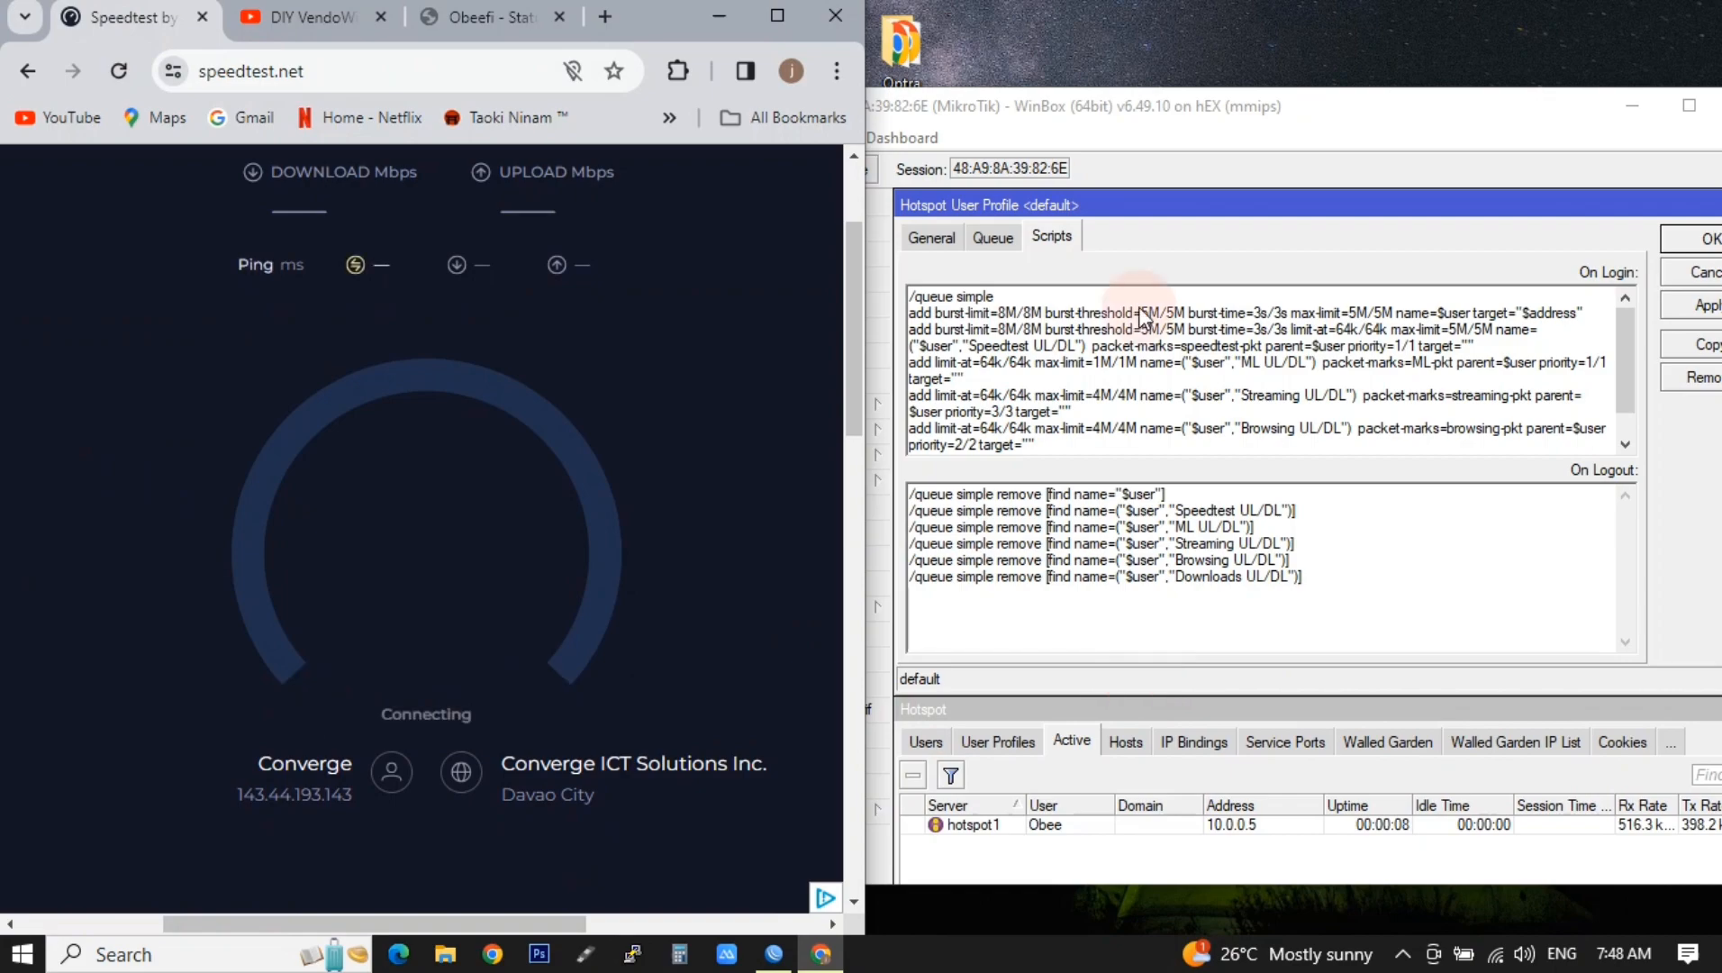
double_click(1183, 314)
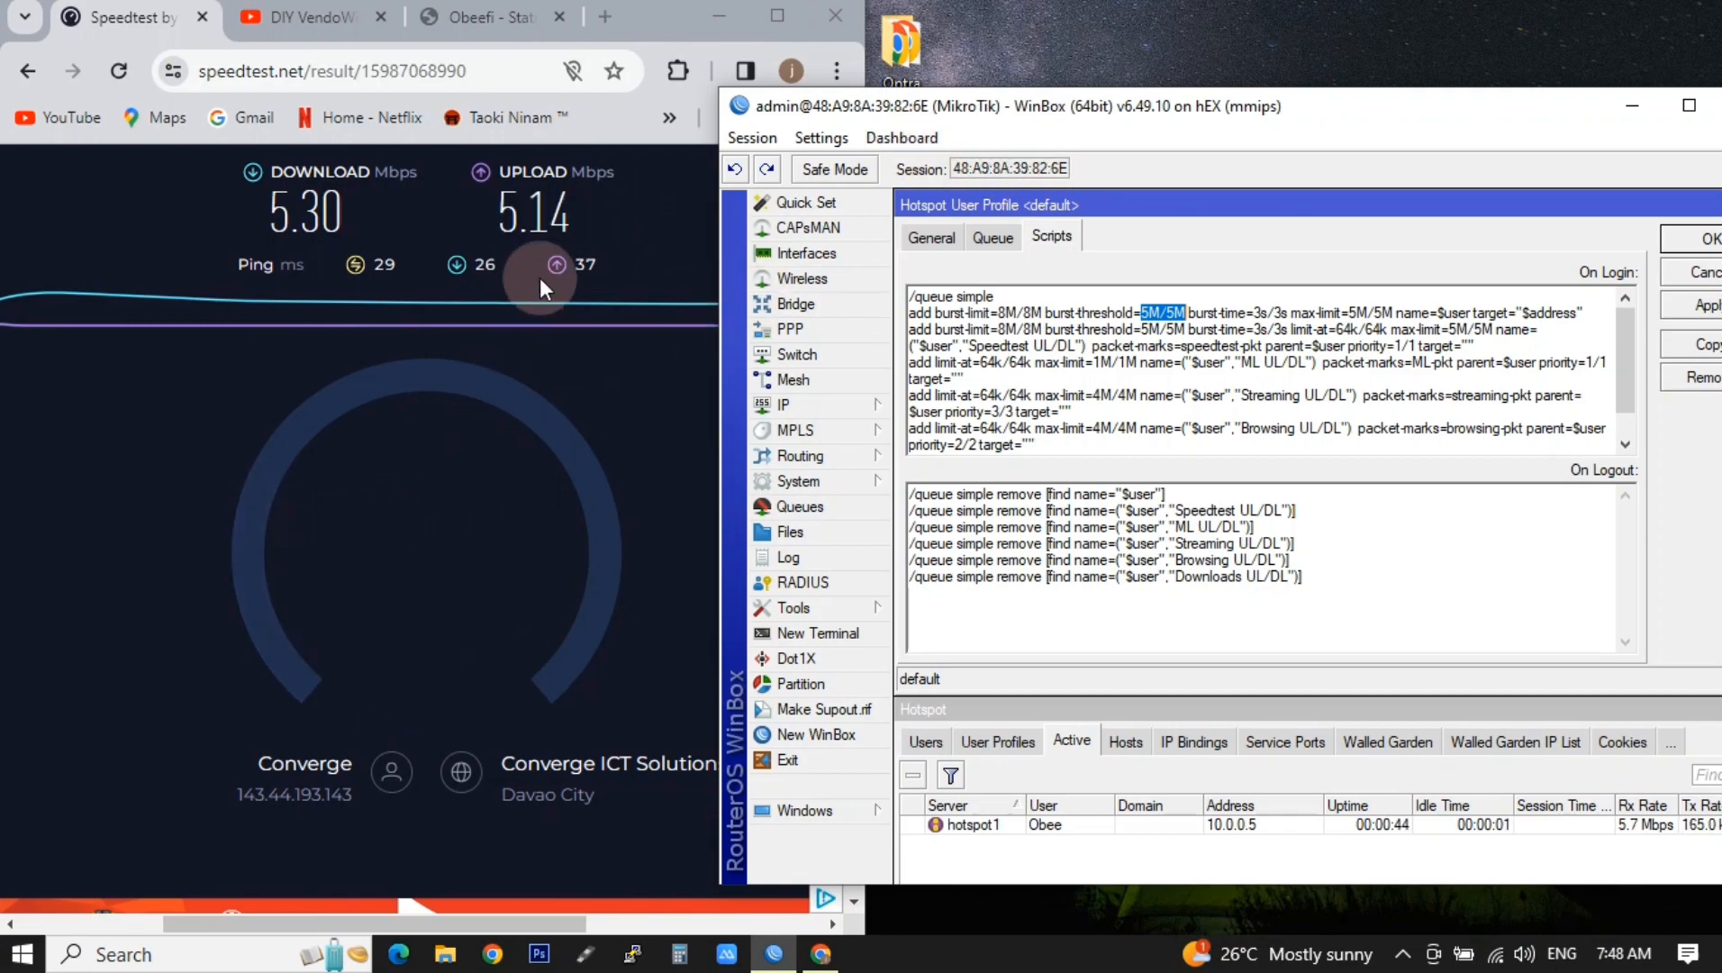
Rerun Speedtest (5.28 Mbps down, 5.05 Mbps up) and compare with the 5M/5M, 3s/3s script values.
double_click(577, 270)
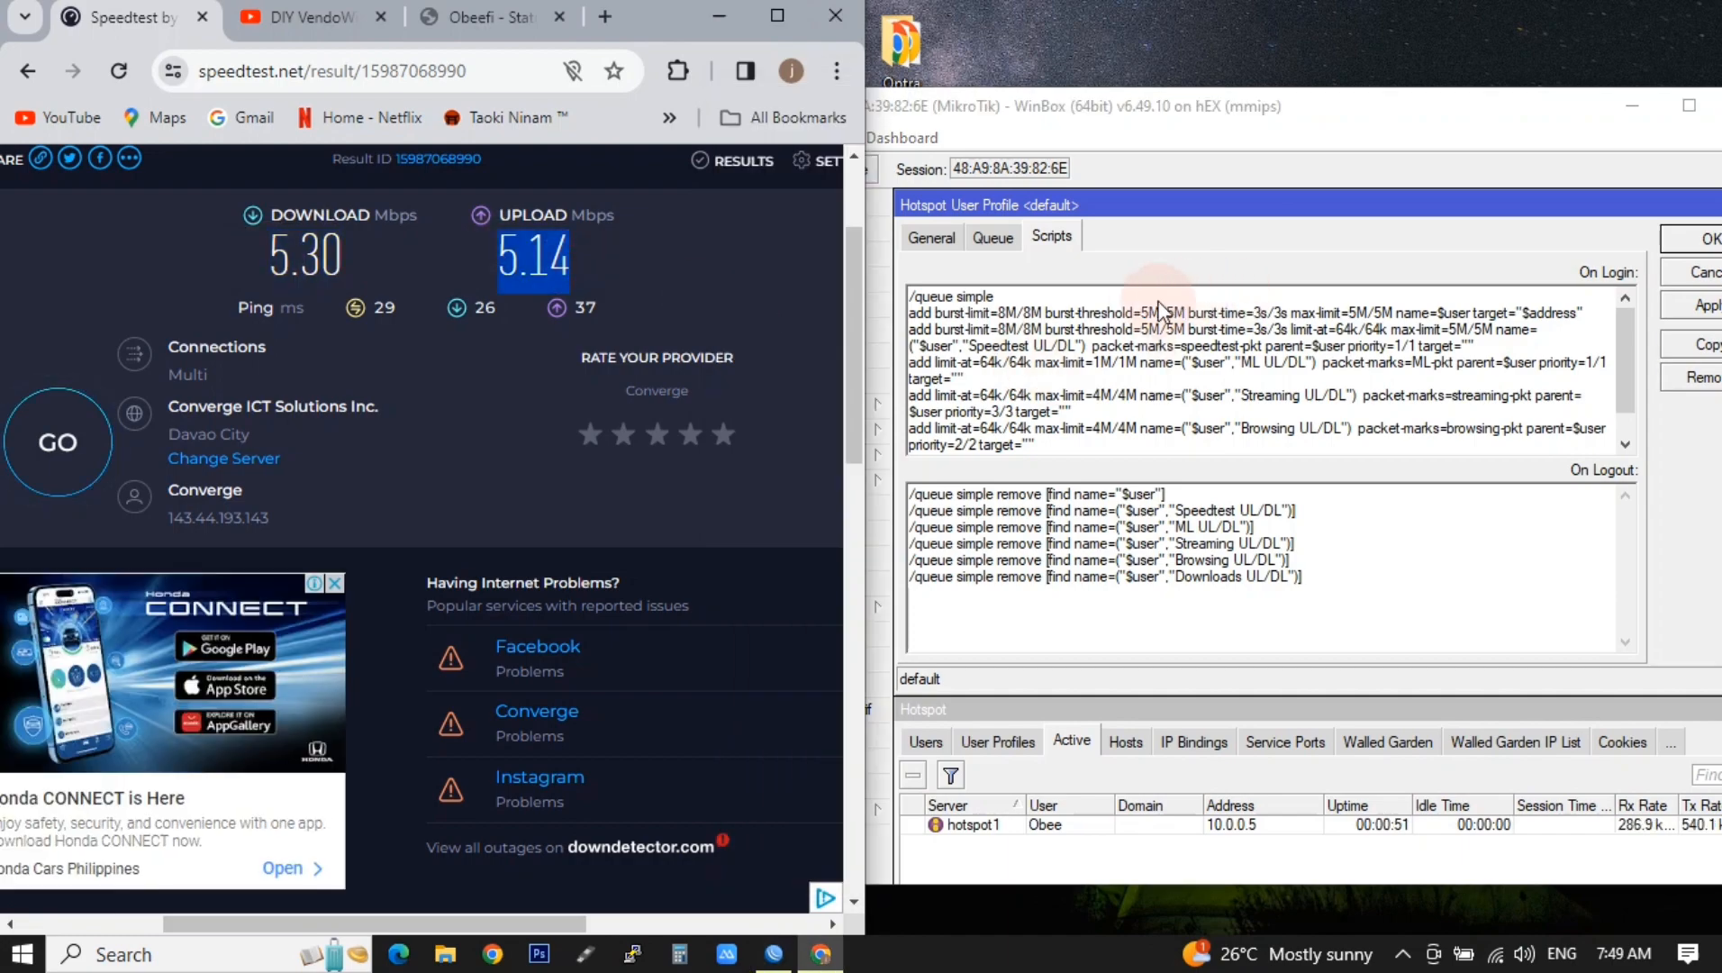
click(1153, 311)
drag(1253, 312, 1284, 315)
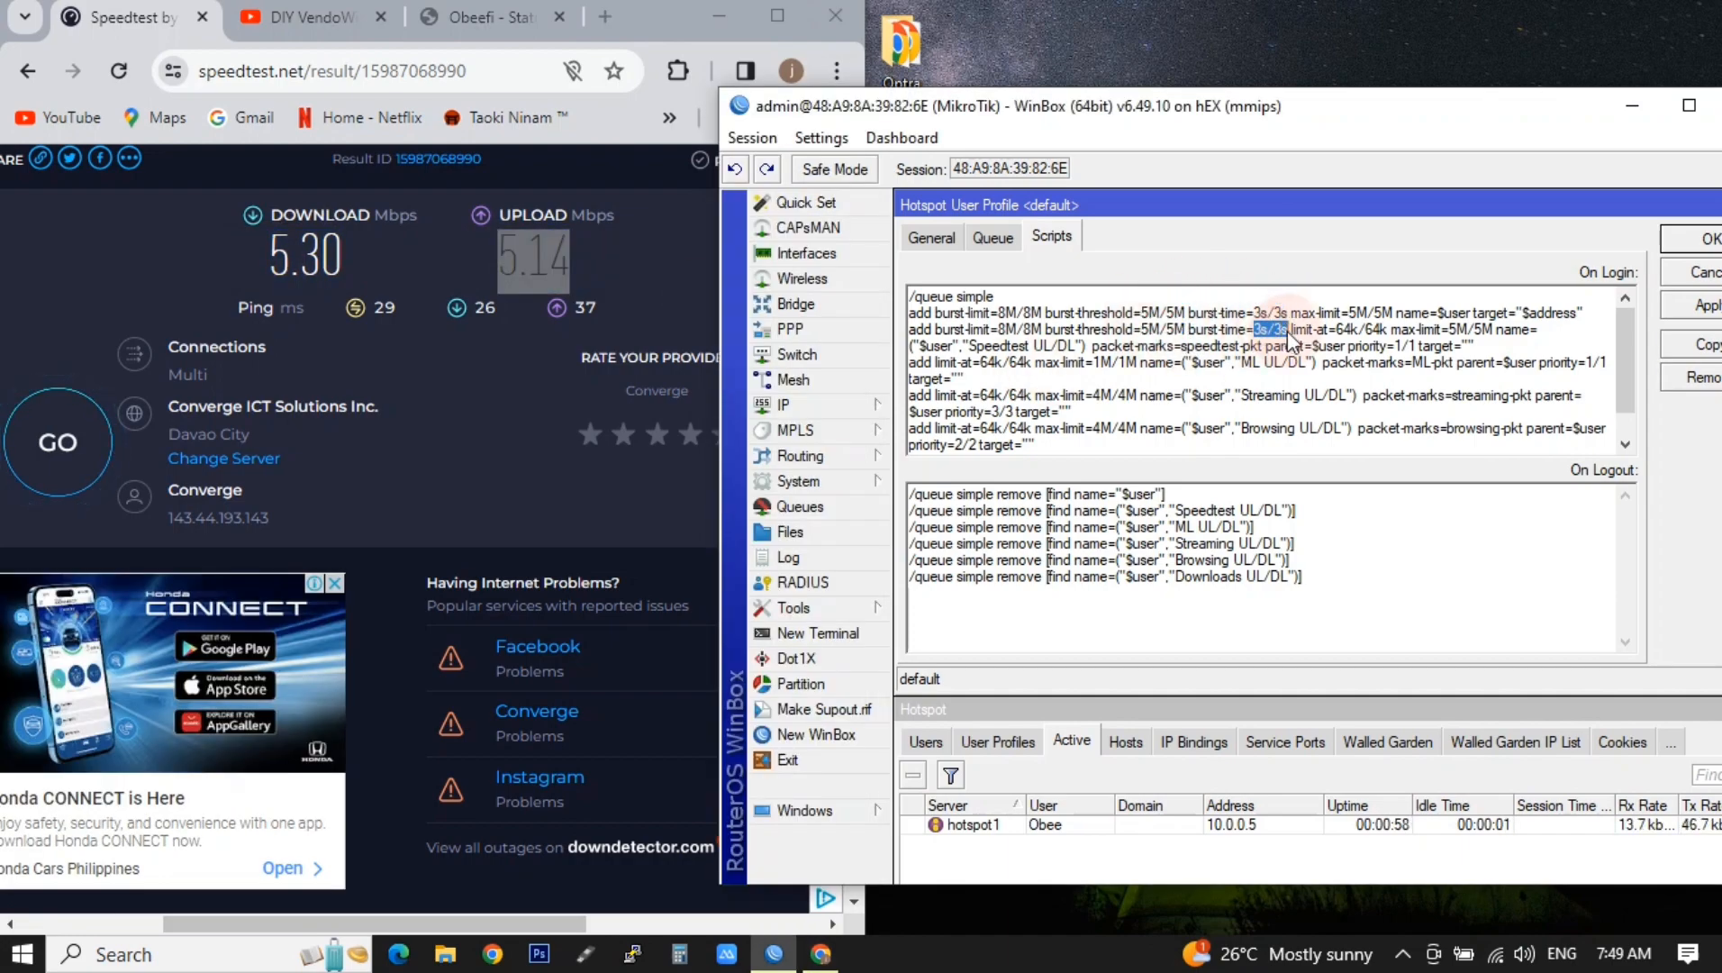
click(112, 464)
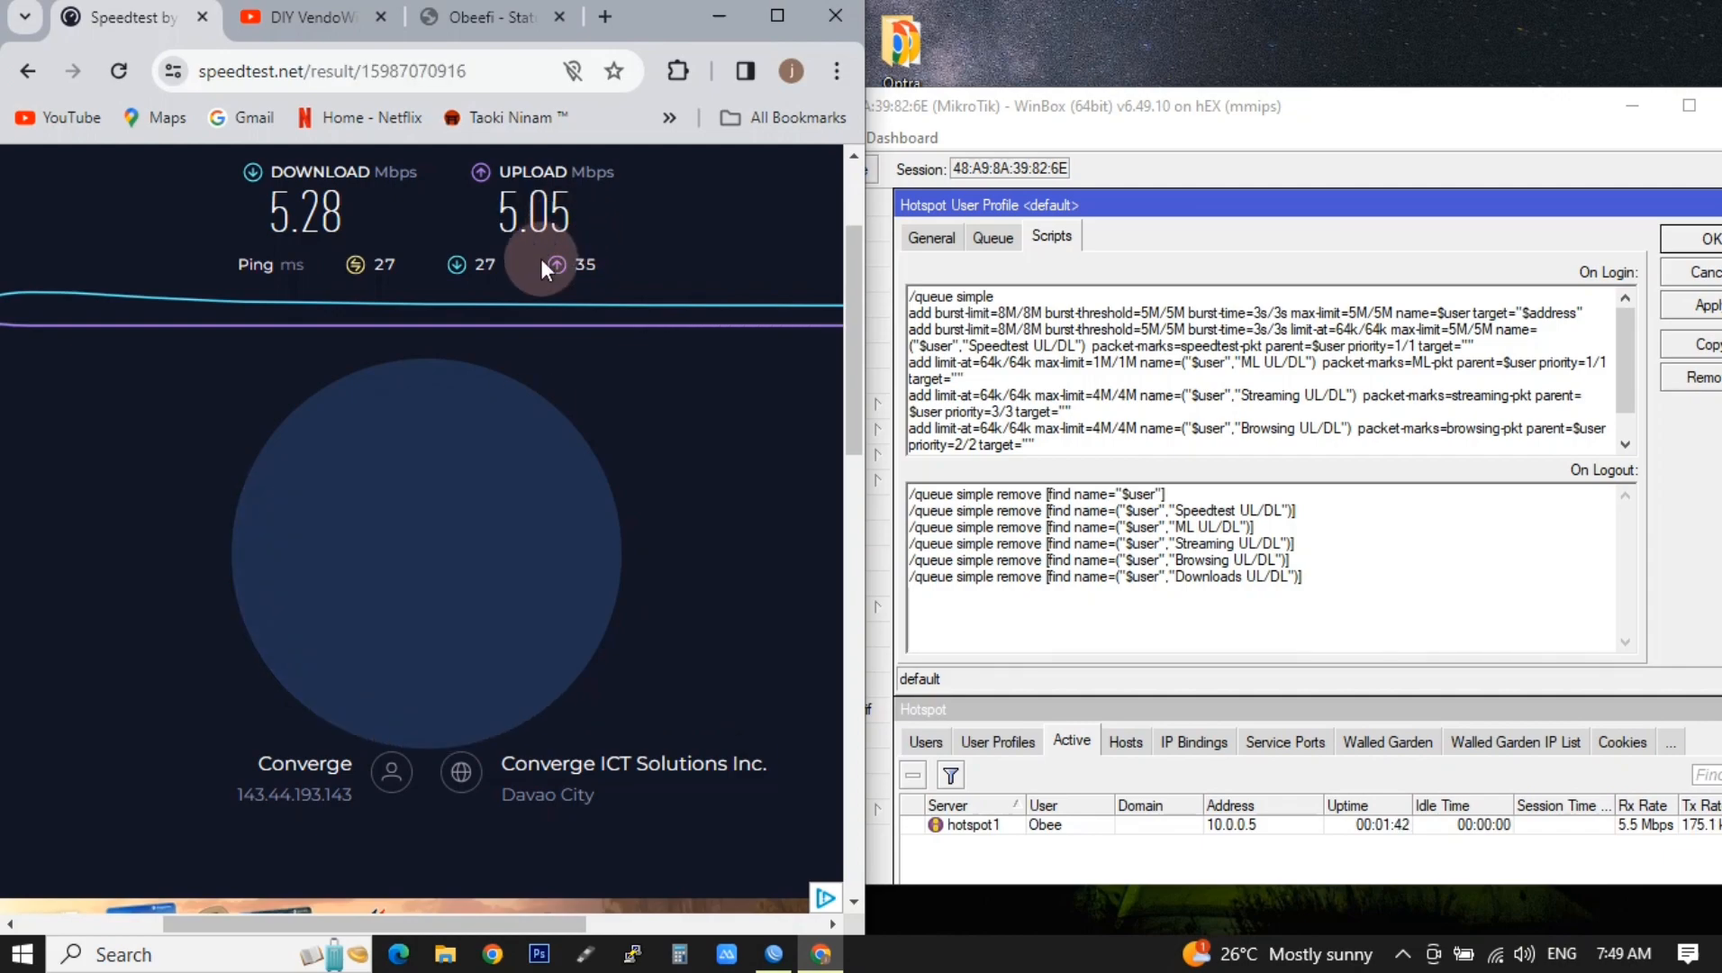
drag(1141, 328, 1186, 326)
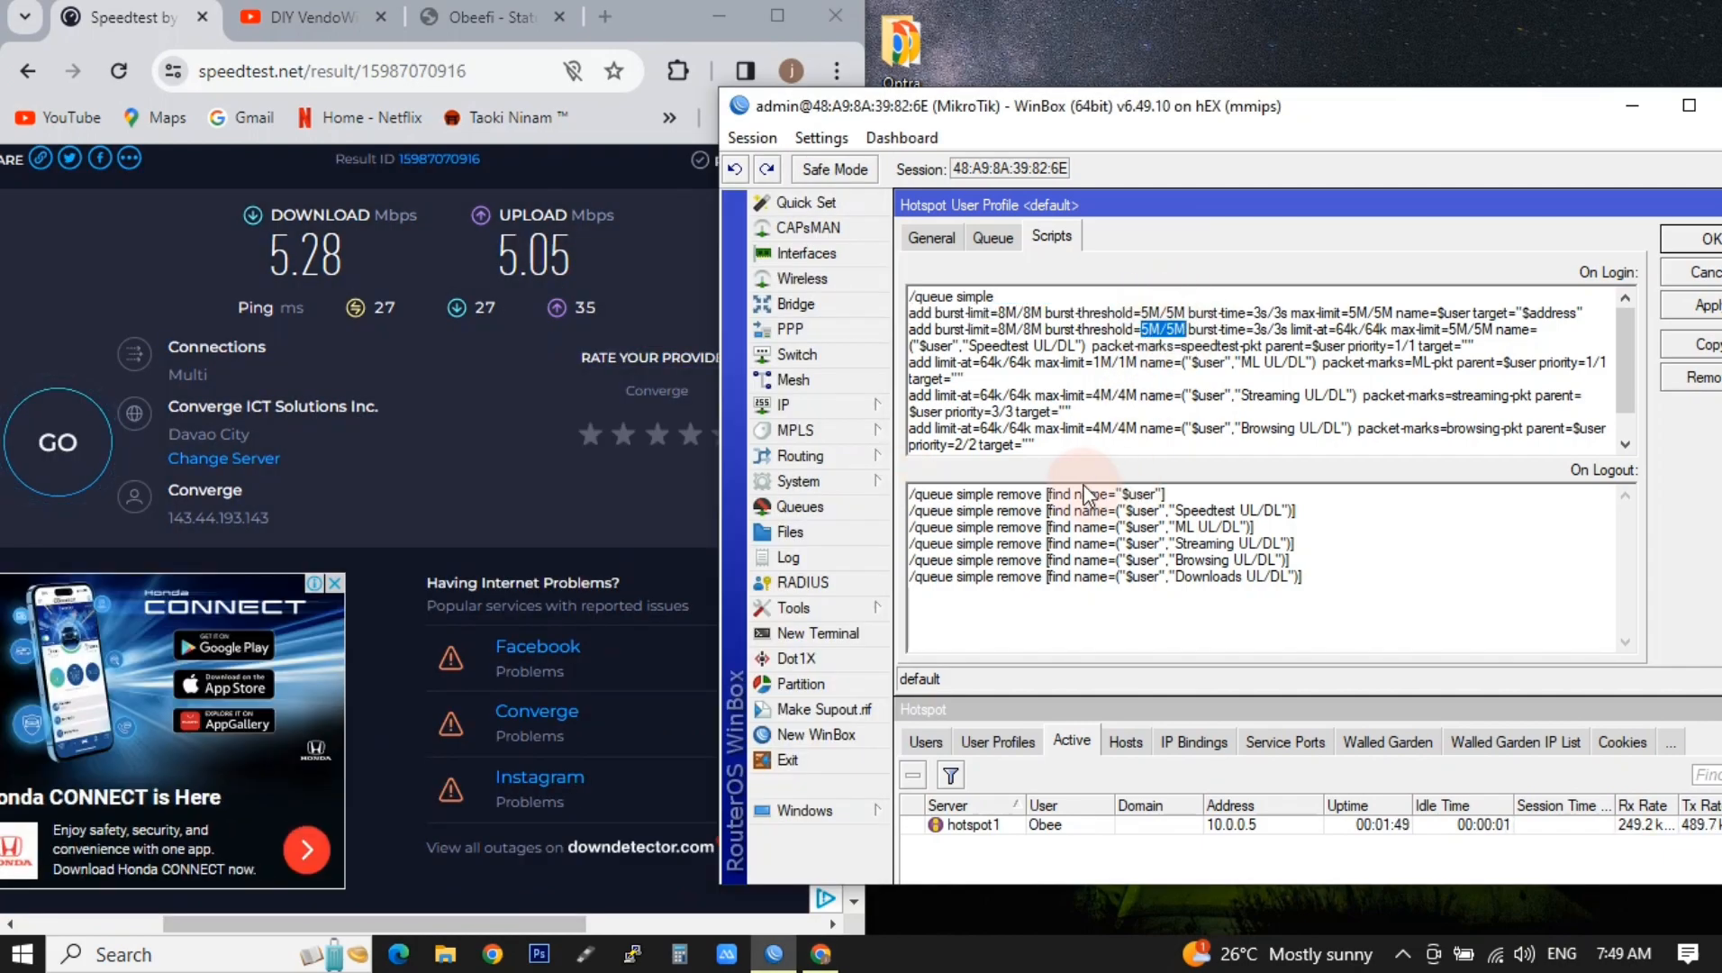